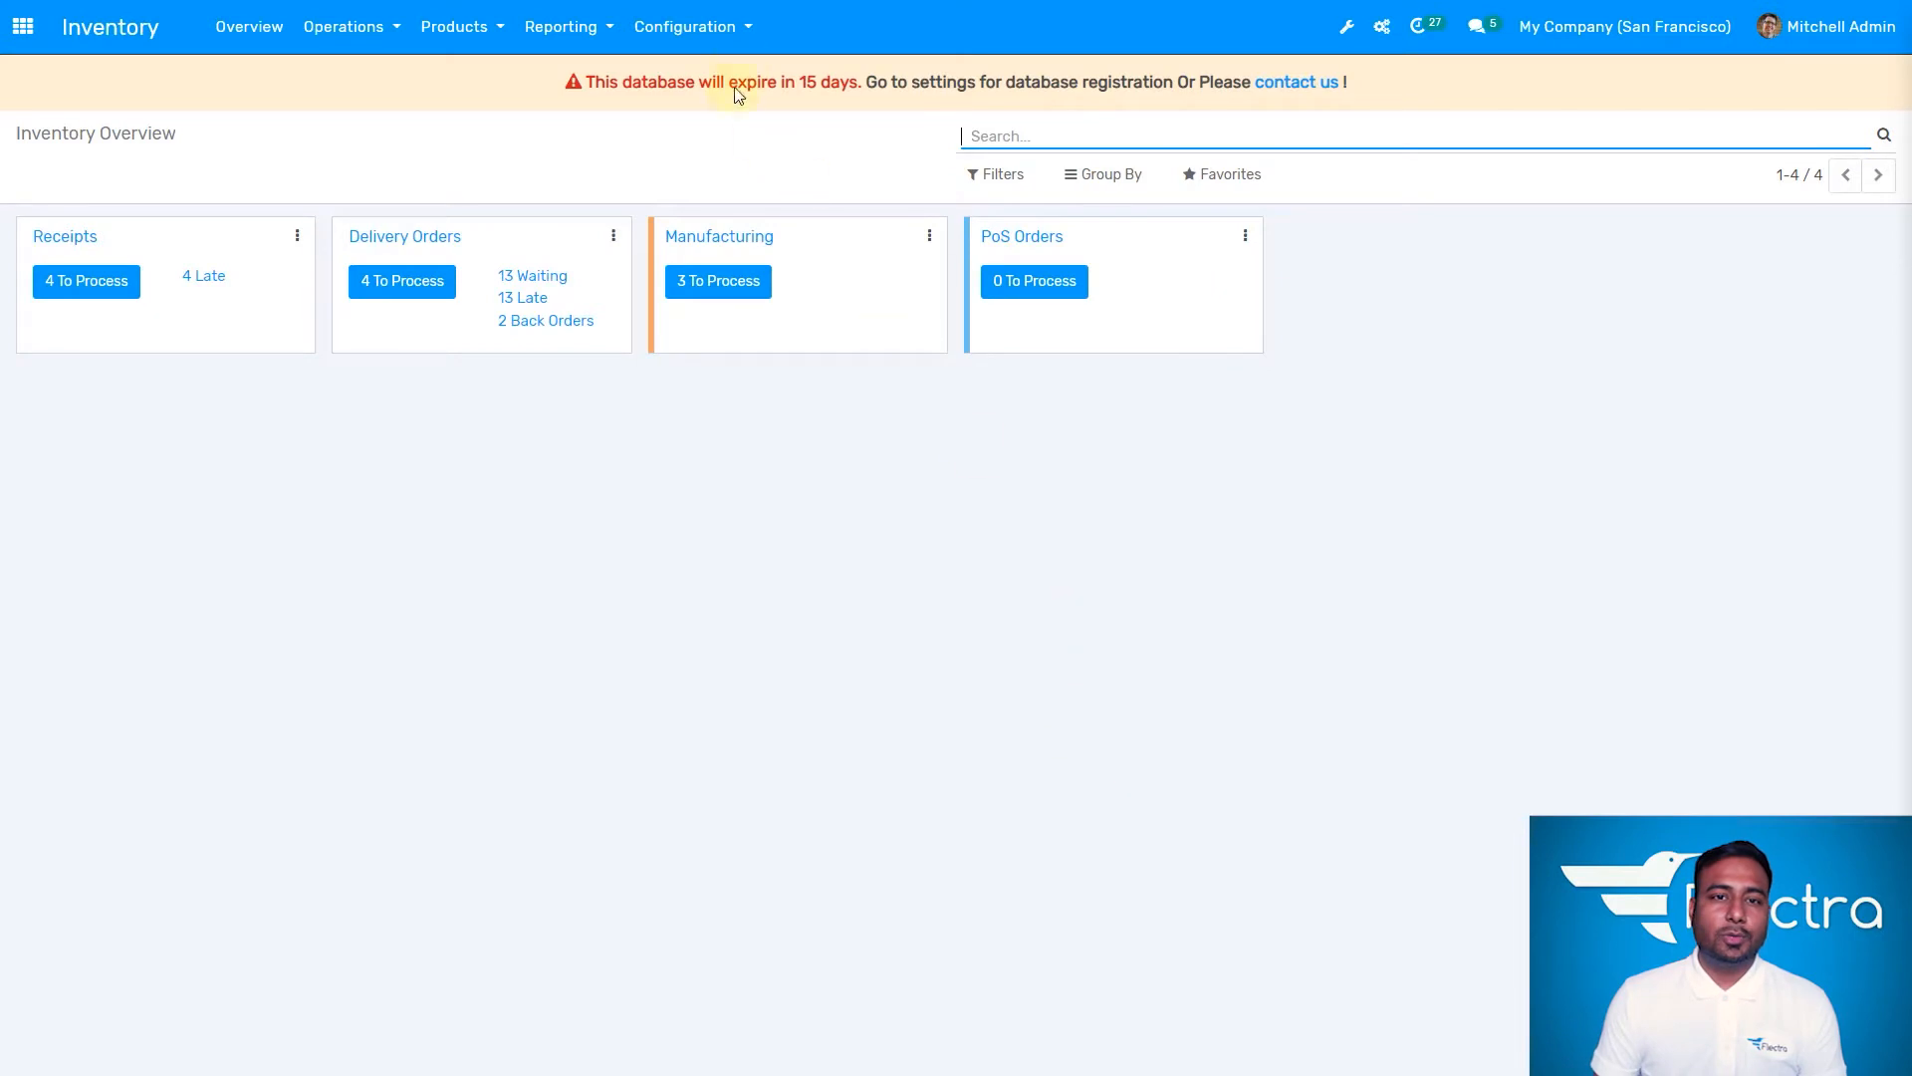
- Open the All / Saleable / Office Furniture product category for editing
click(721, 35)
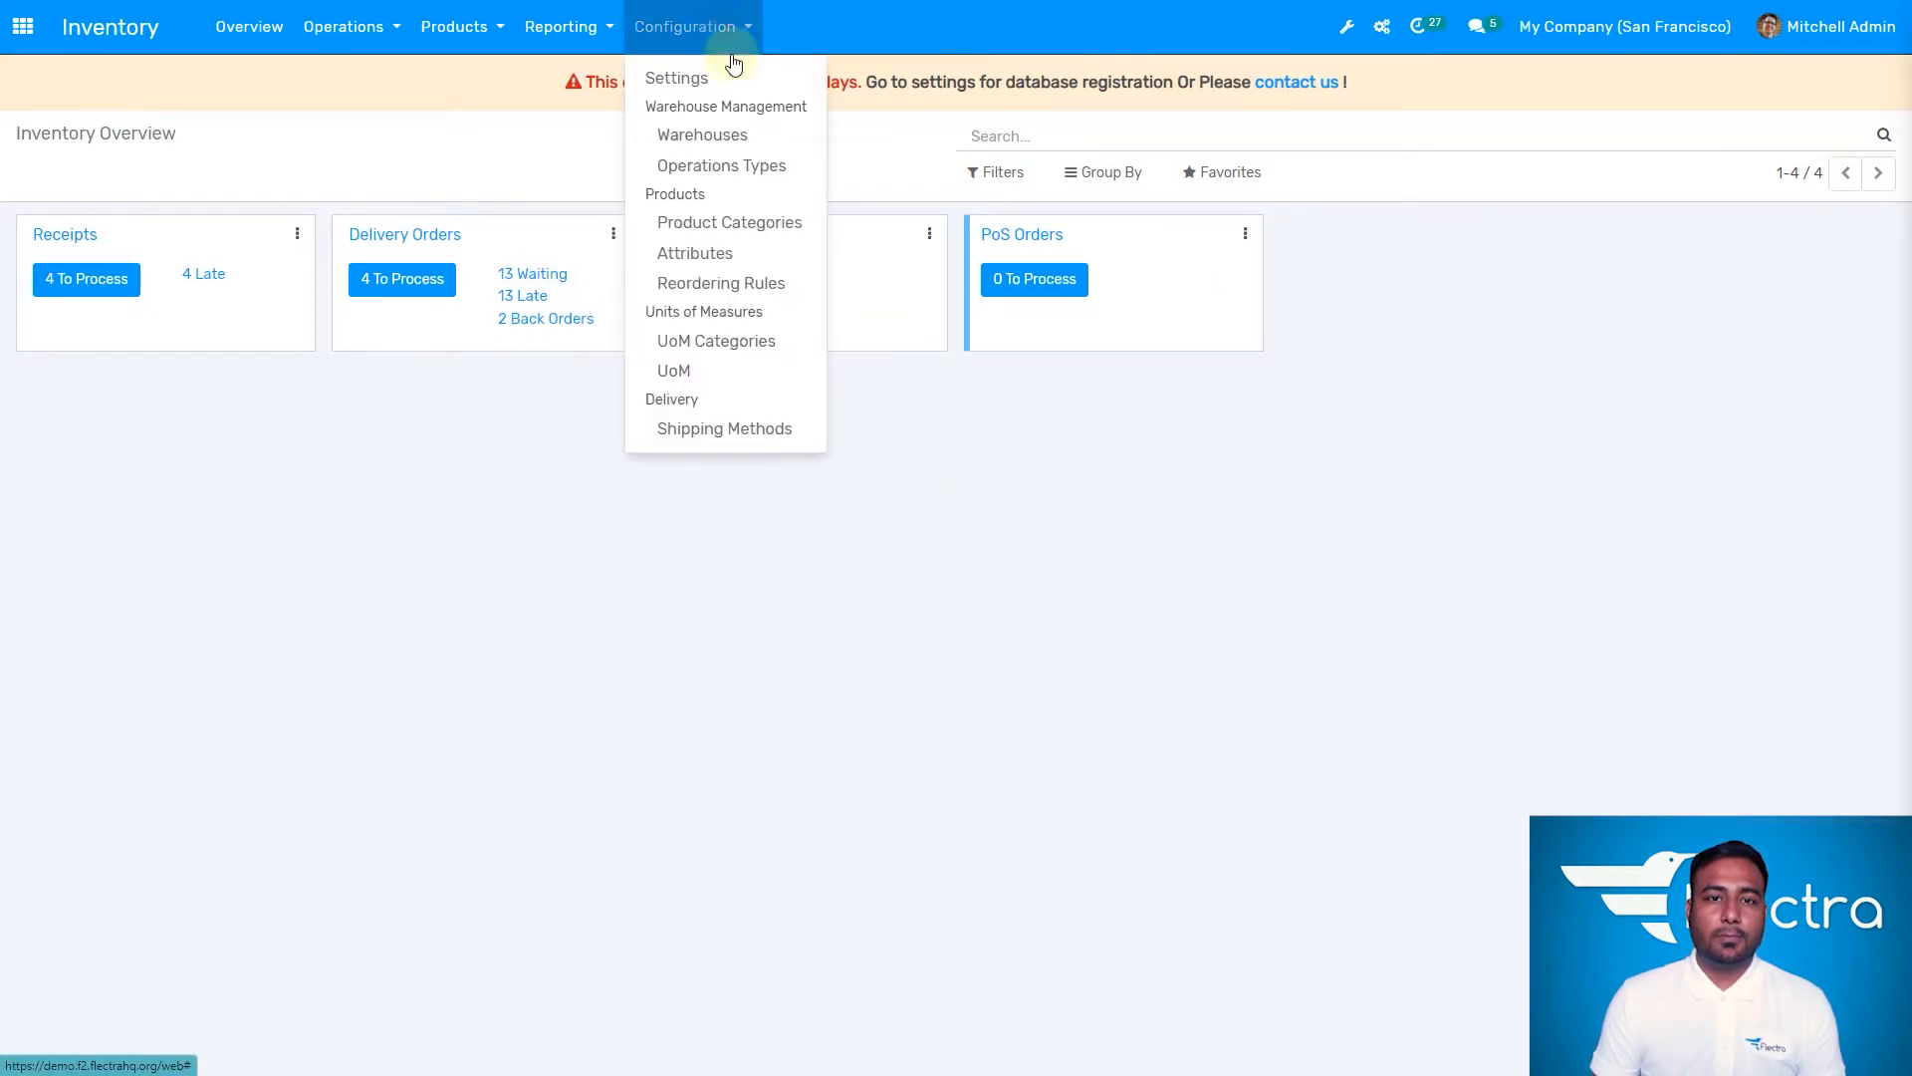
click(760, 226)
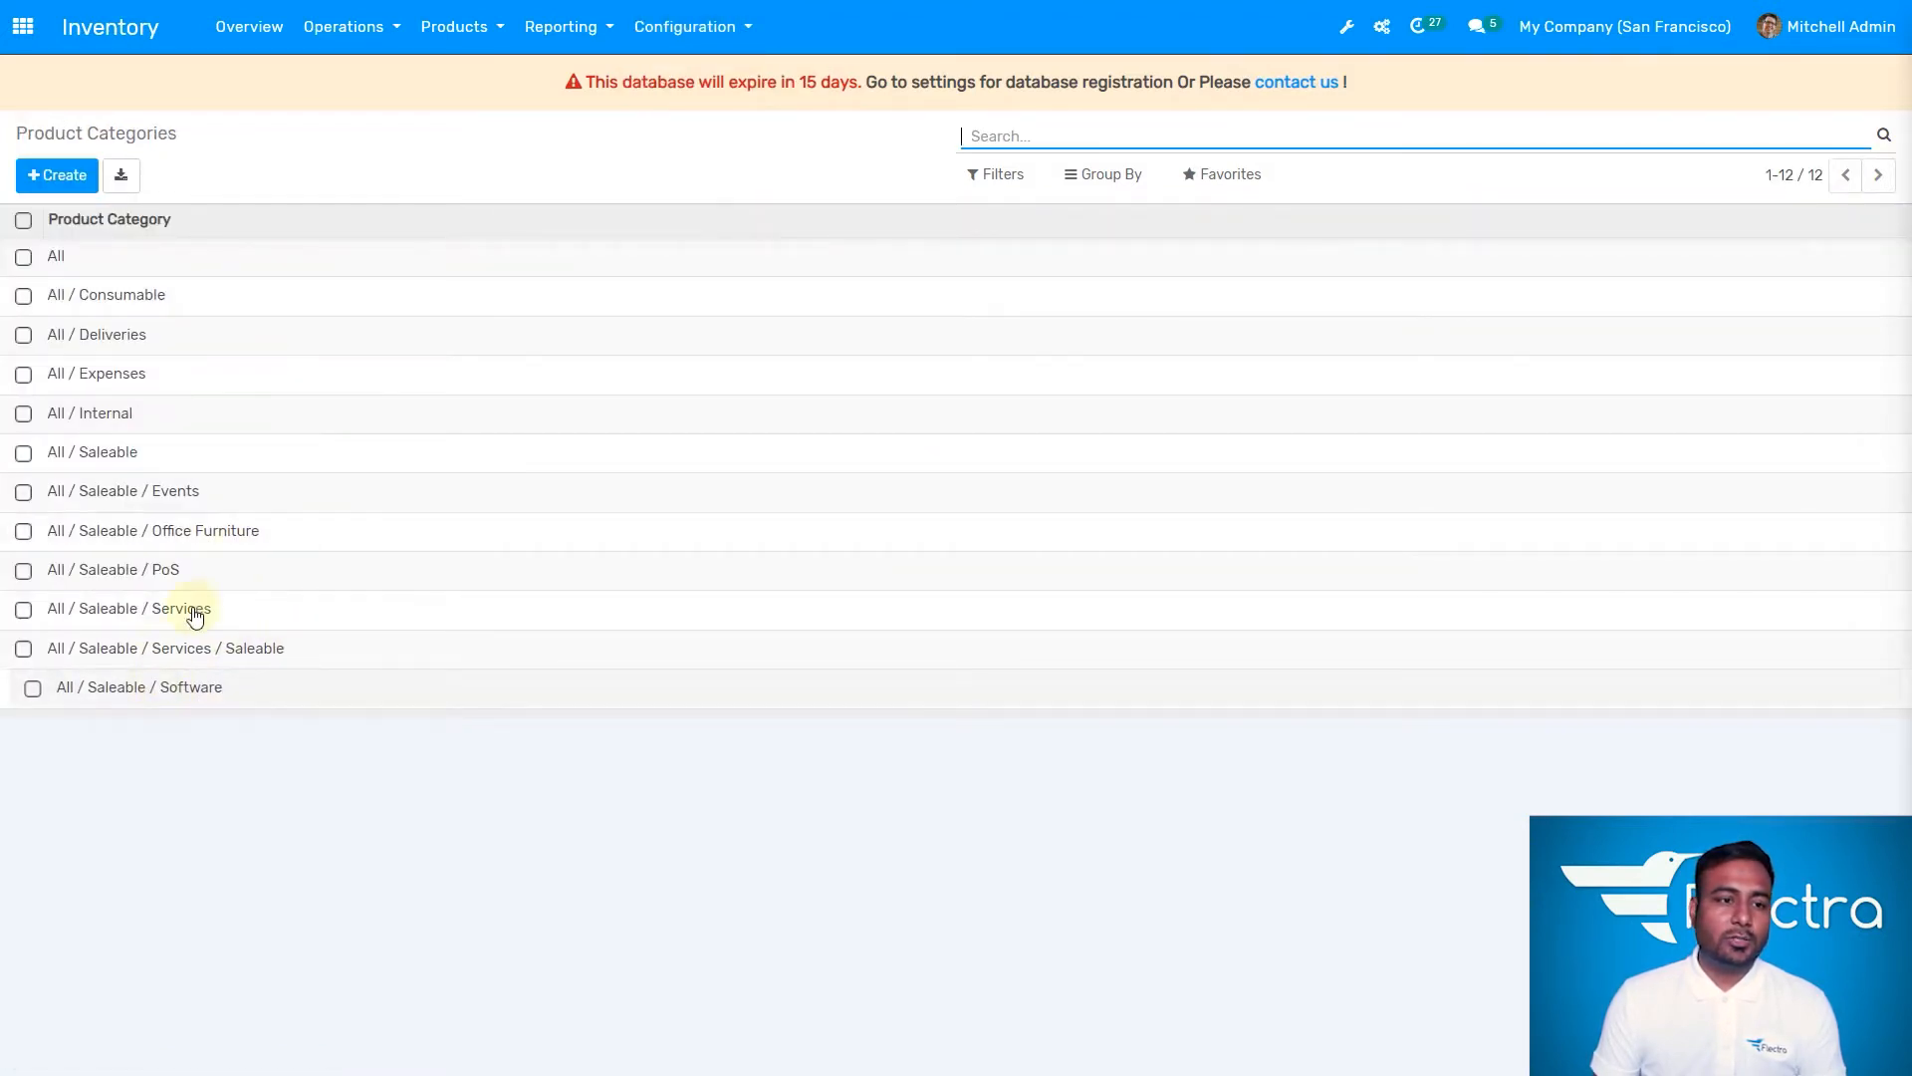
click(225, 536)
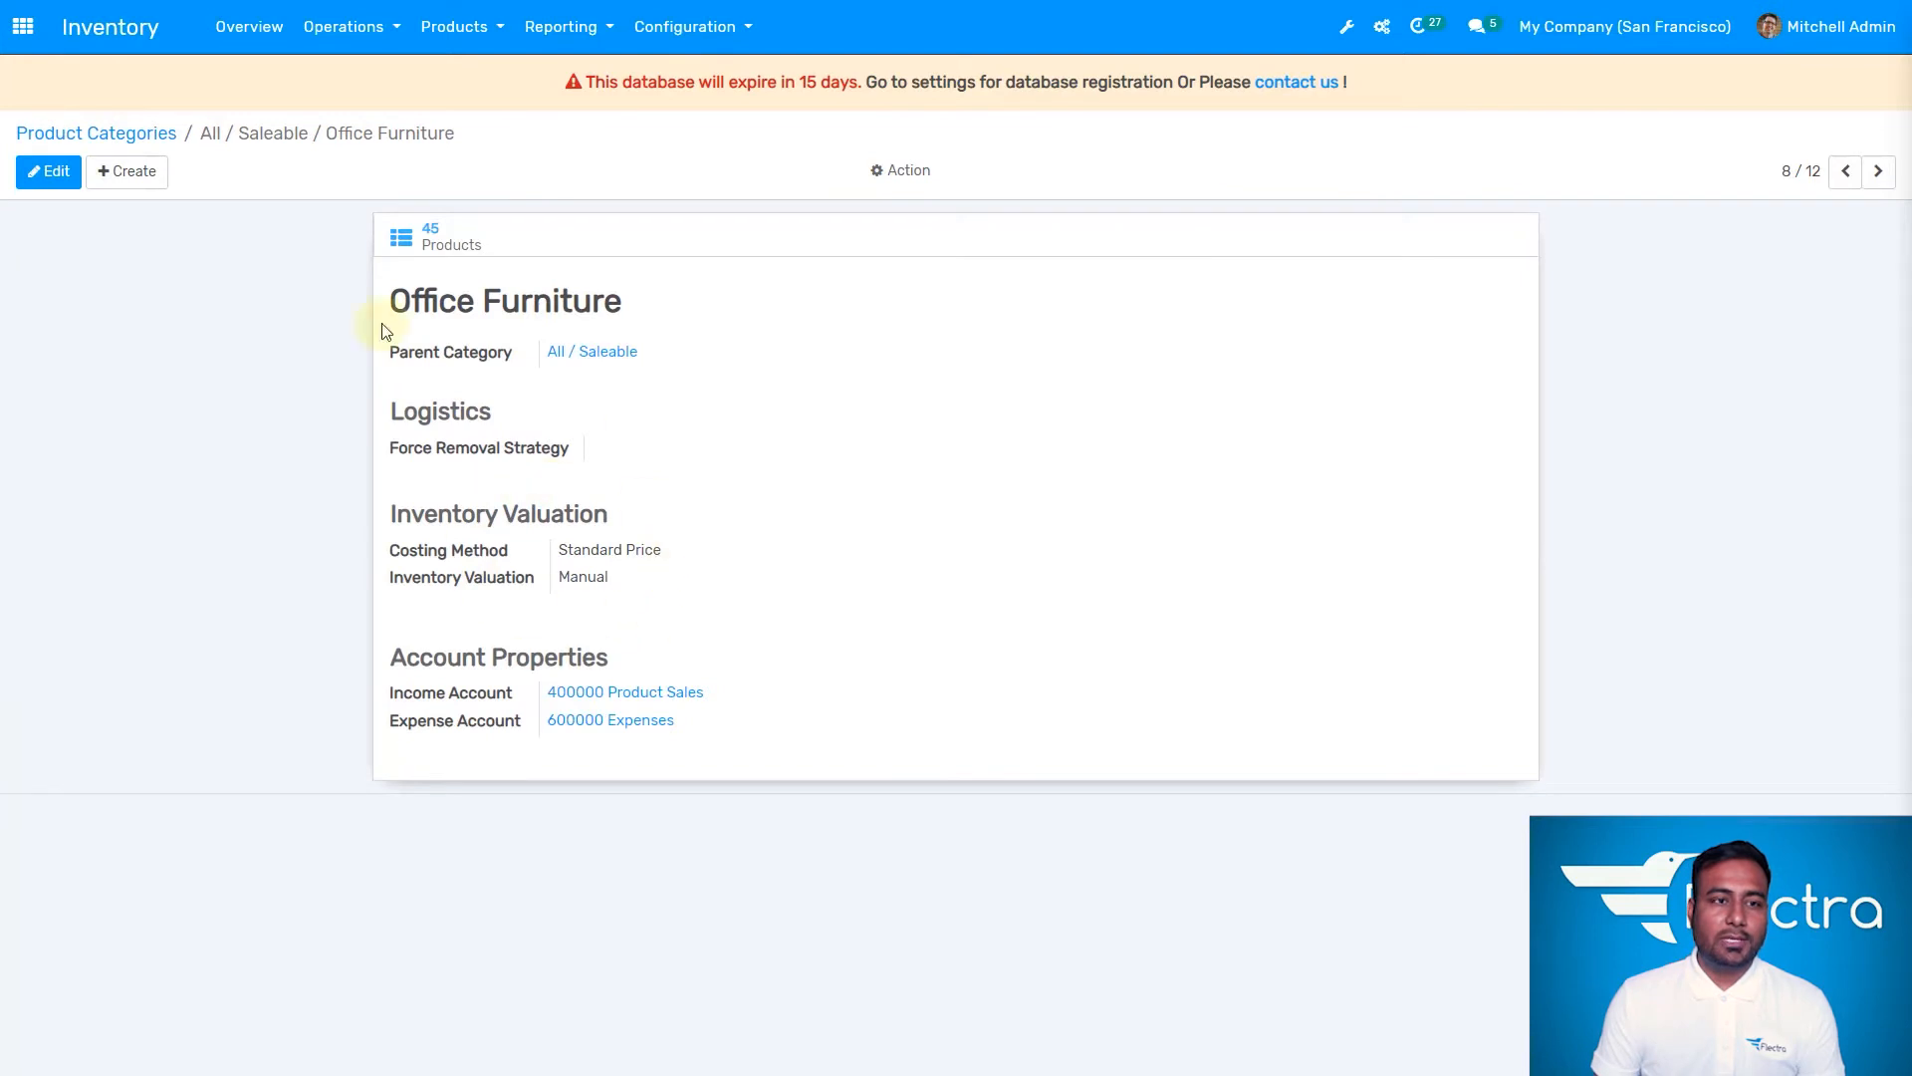
click(33, 175)
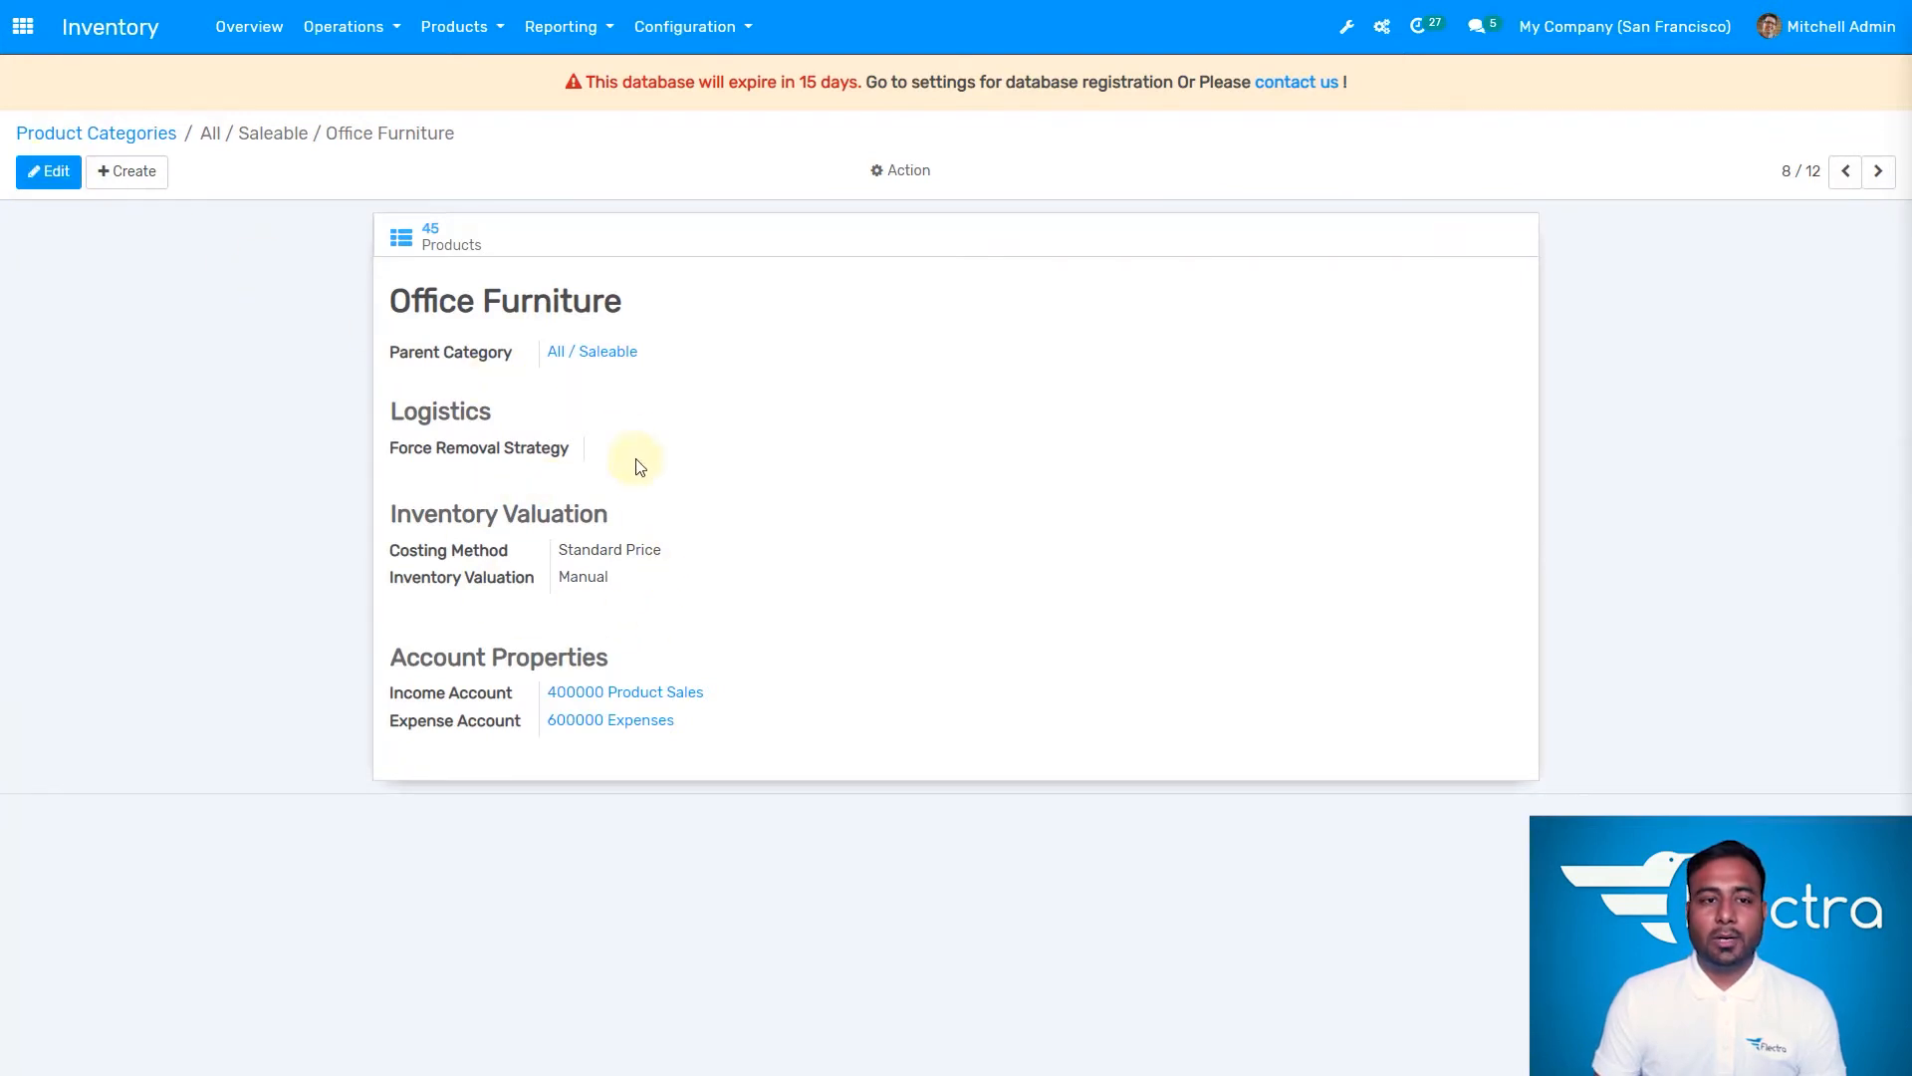
click(45, 172)
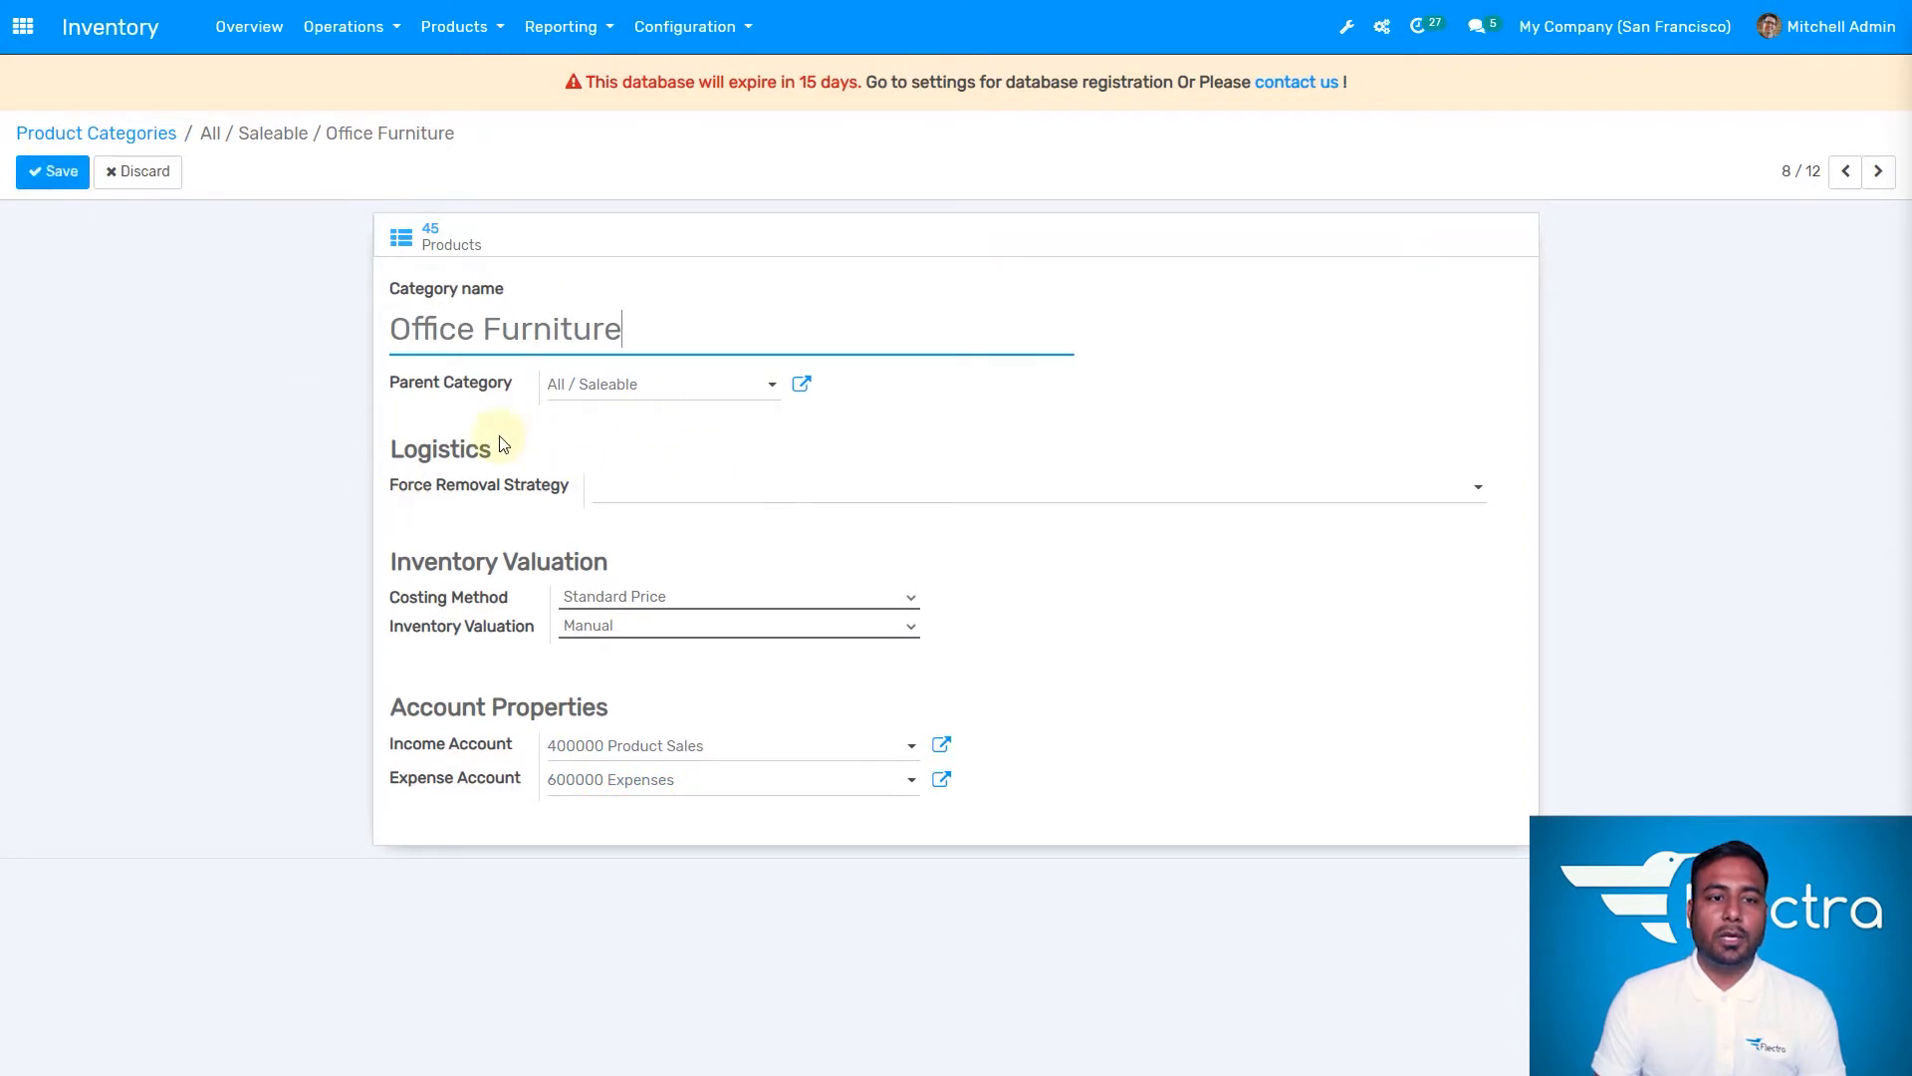
click(442, 422)
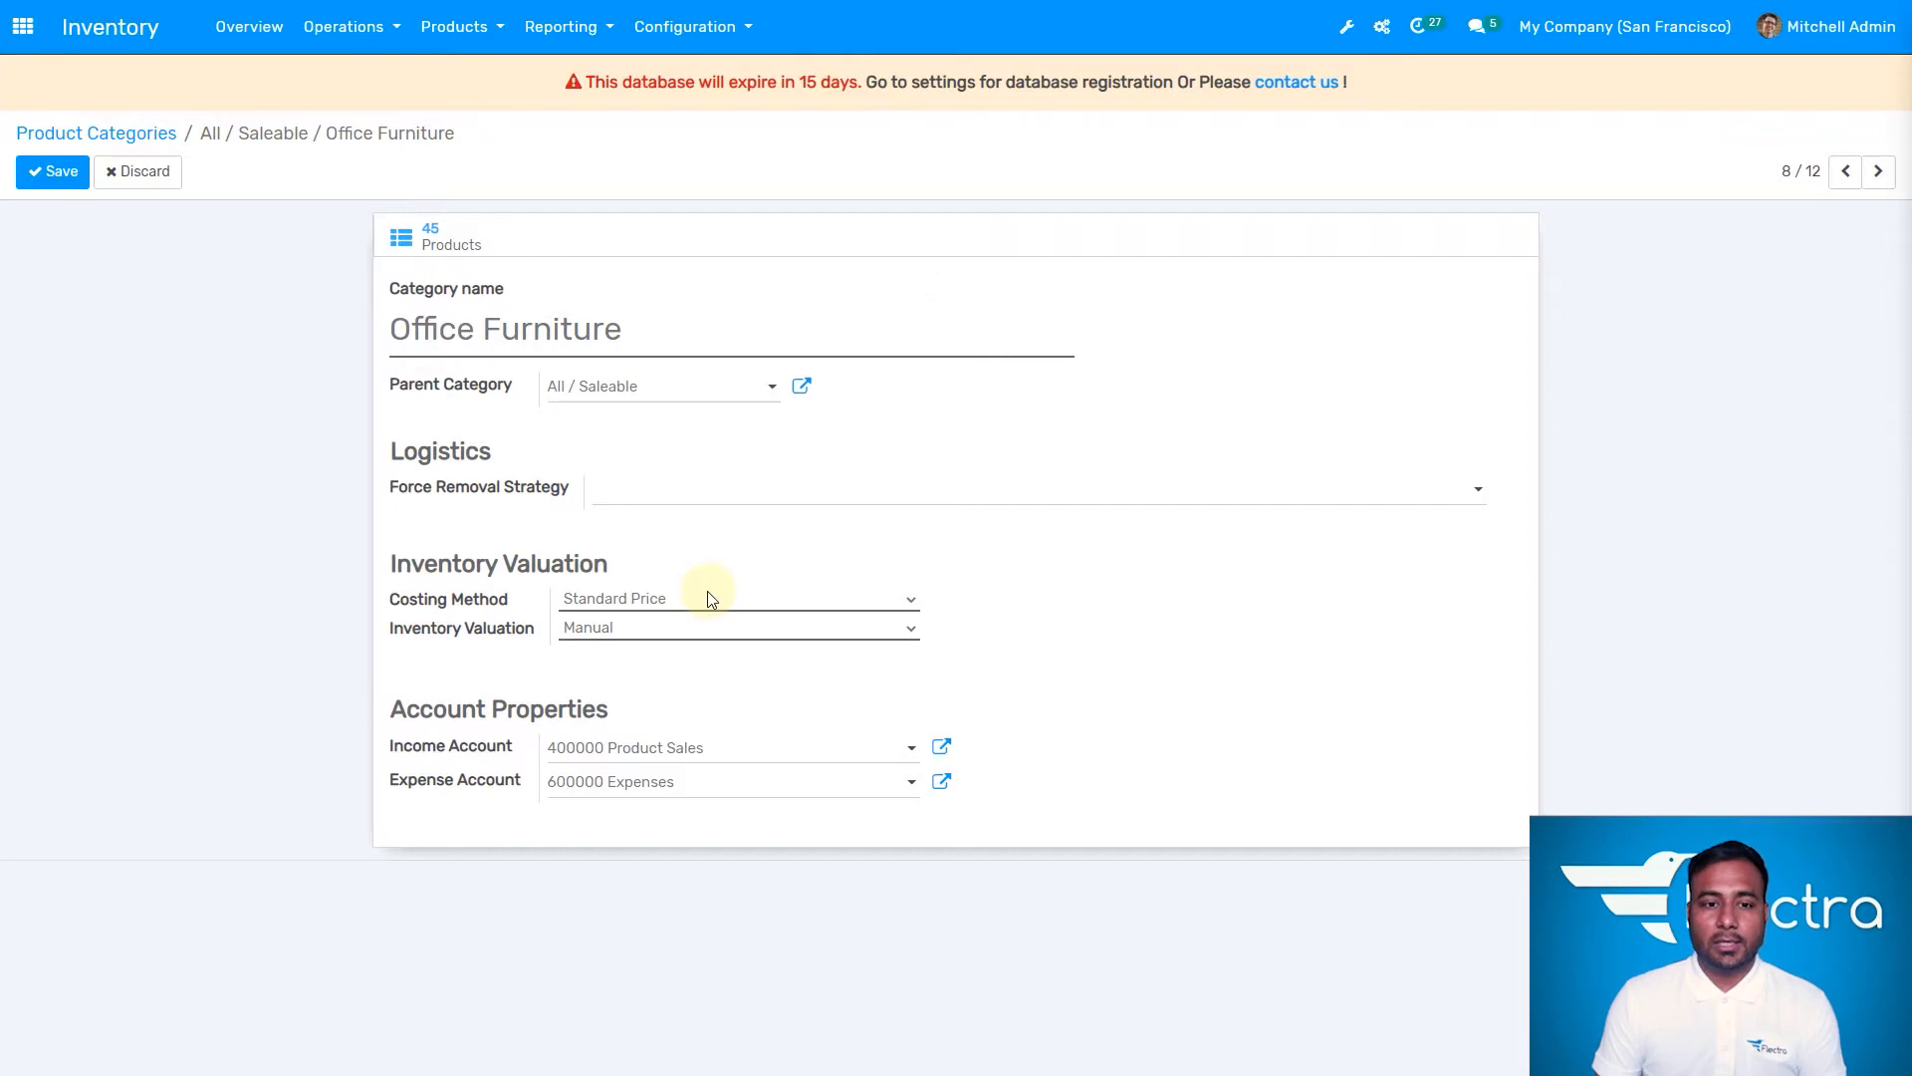
- Set the Office Furniture category's costing method to Average Cost (AVCO) and accept the valuation warning
click(737, 599)
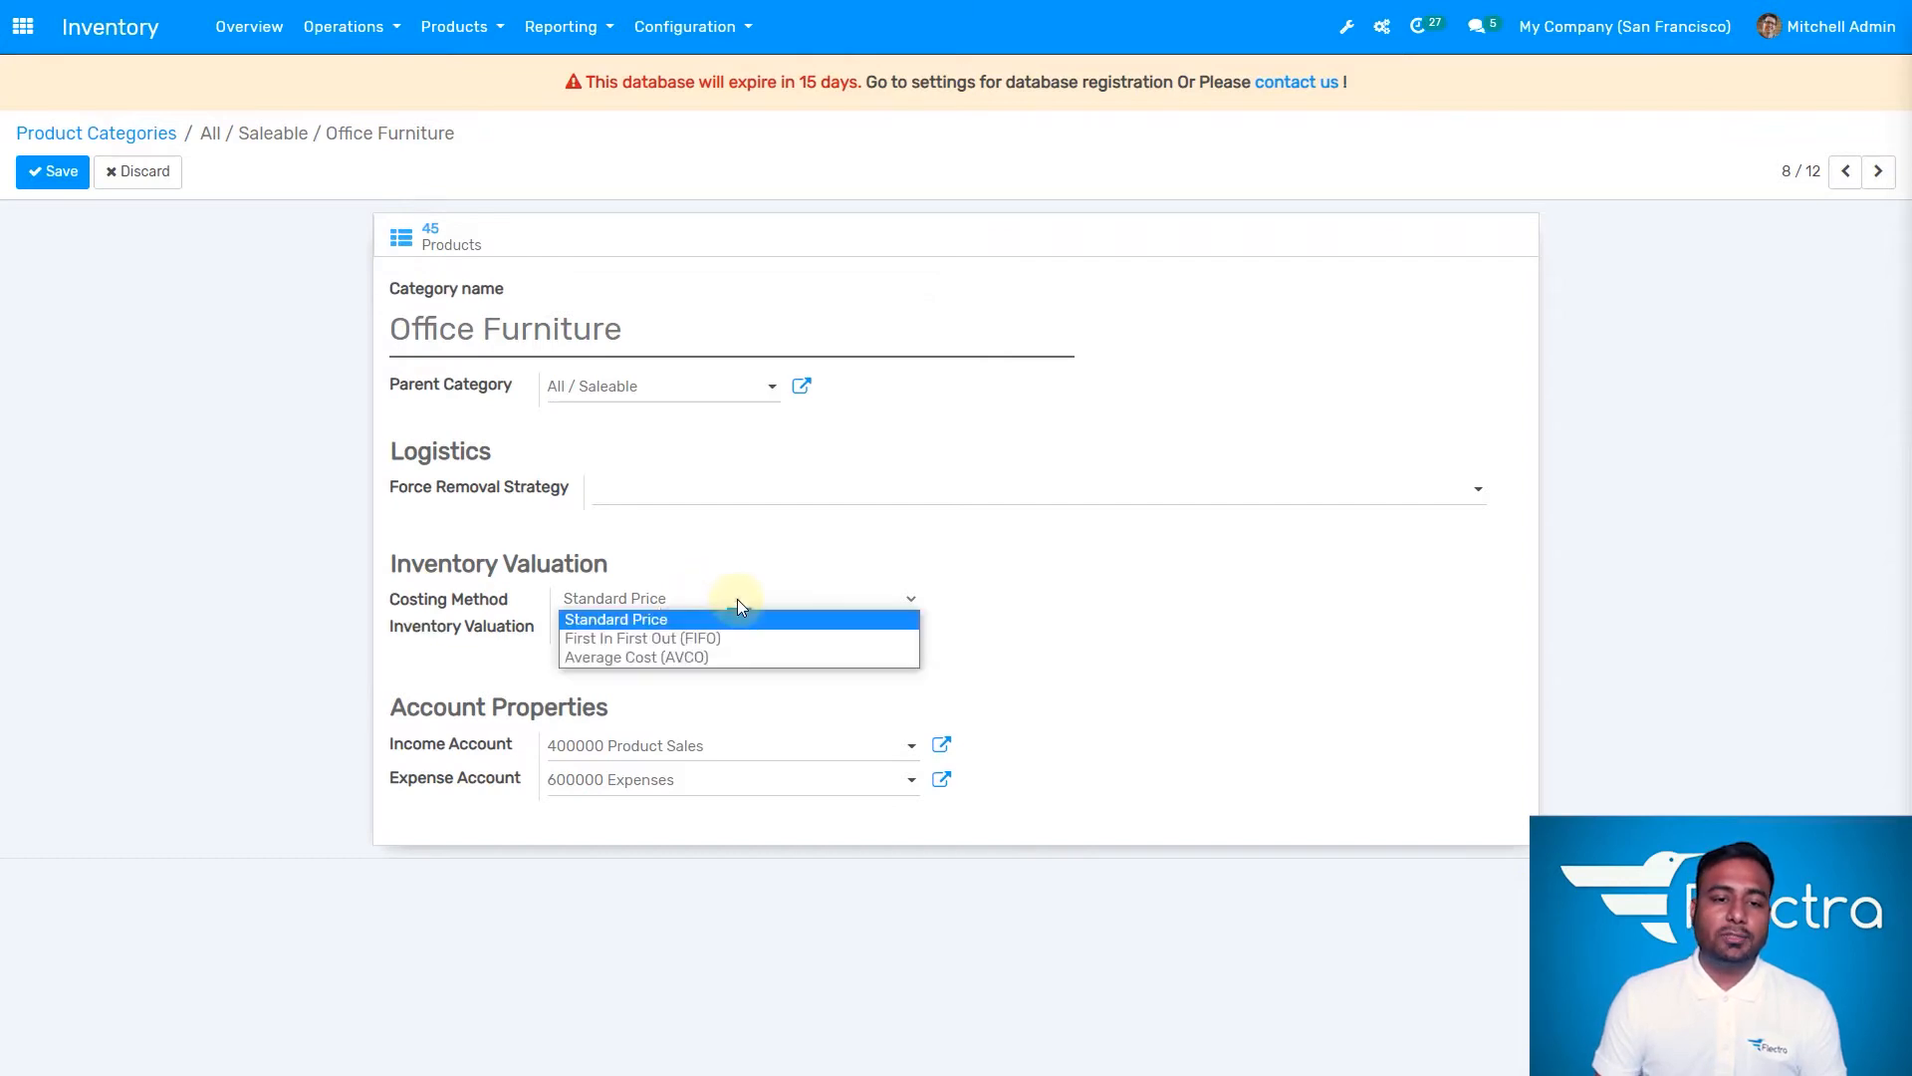
click(725, 657)
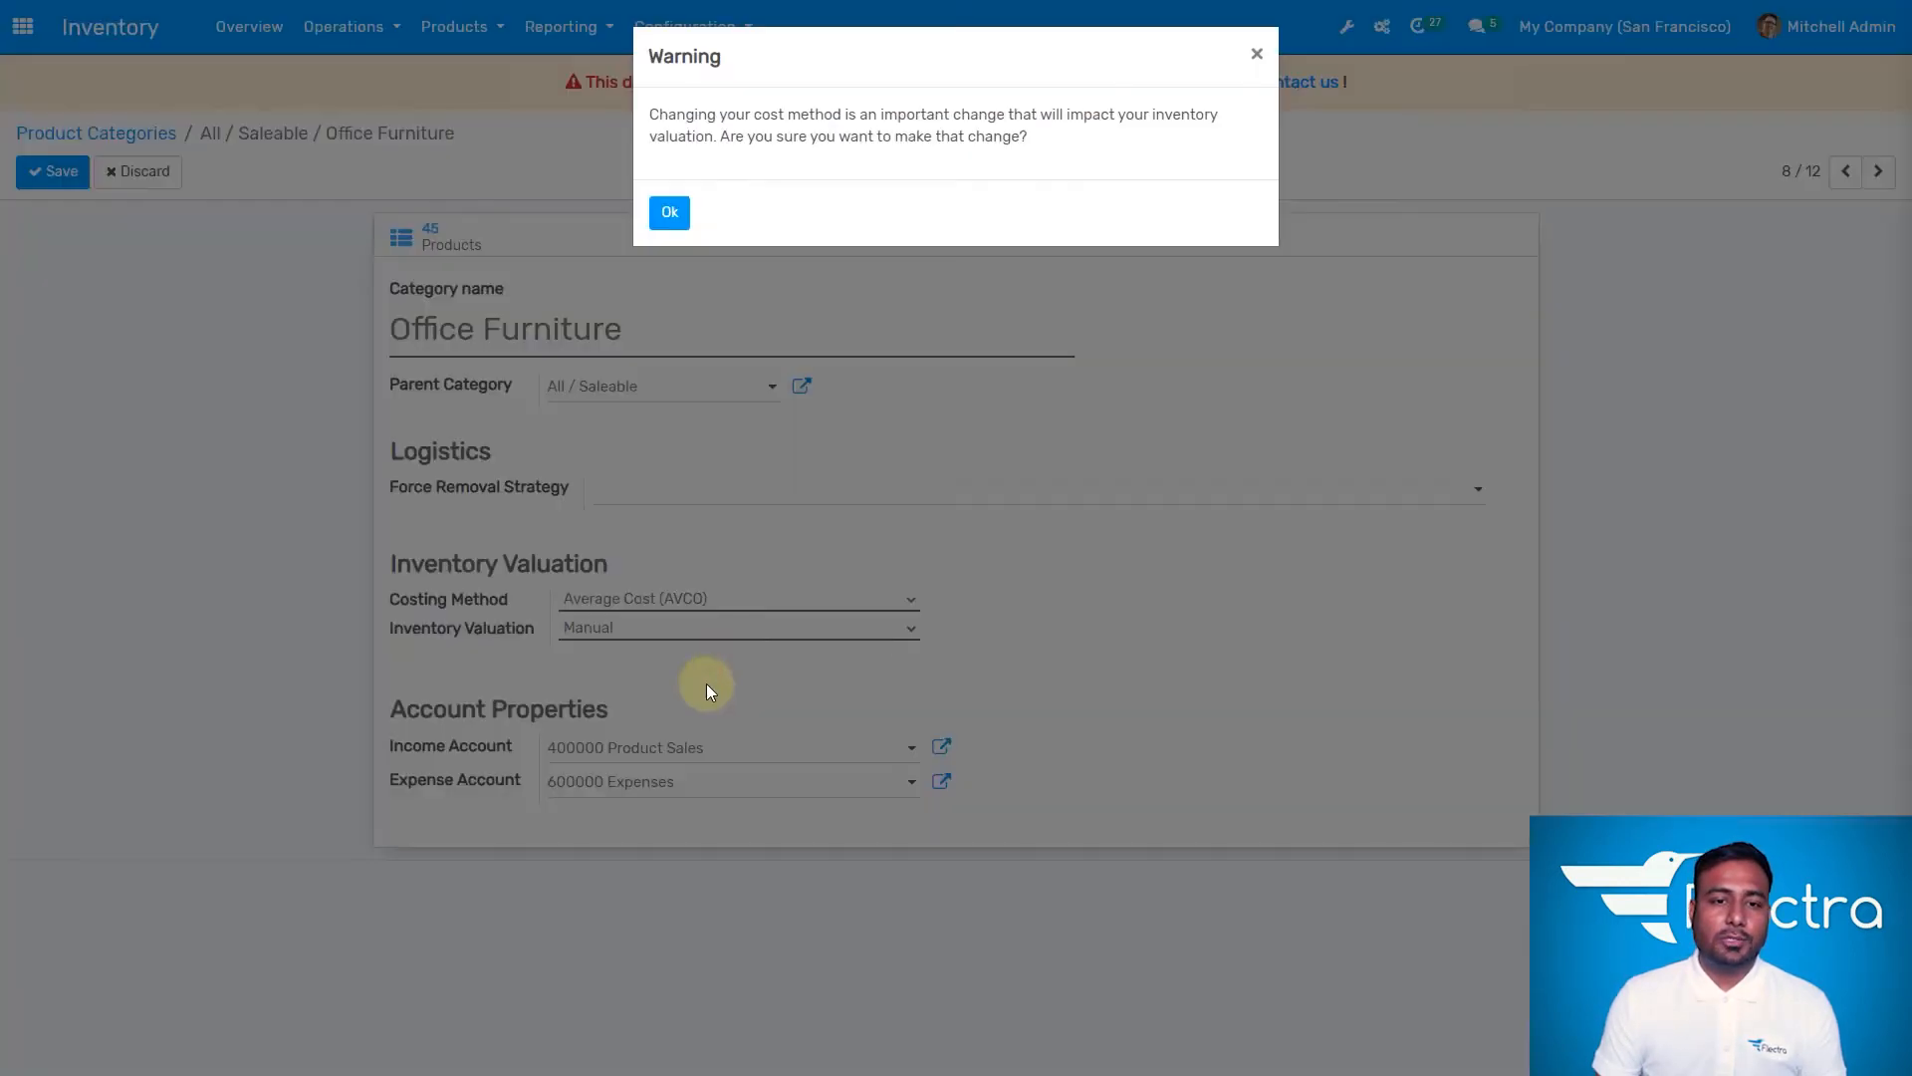
click(669, 212)
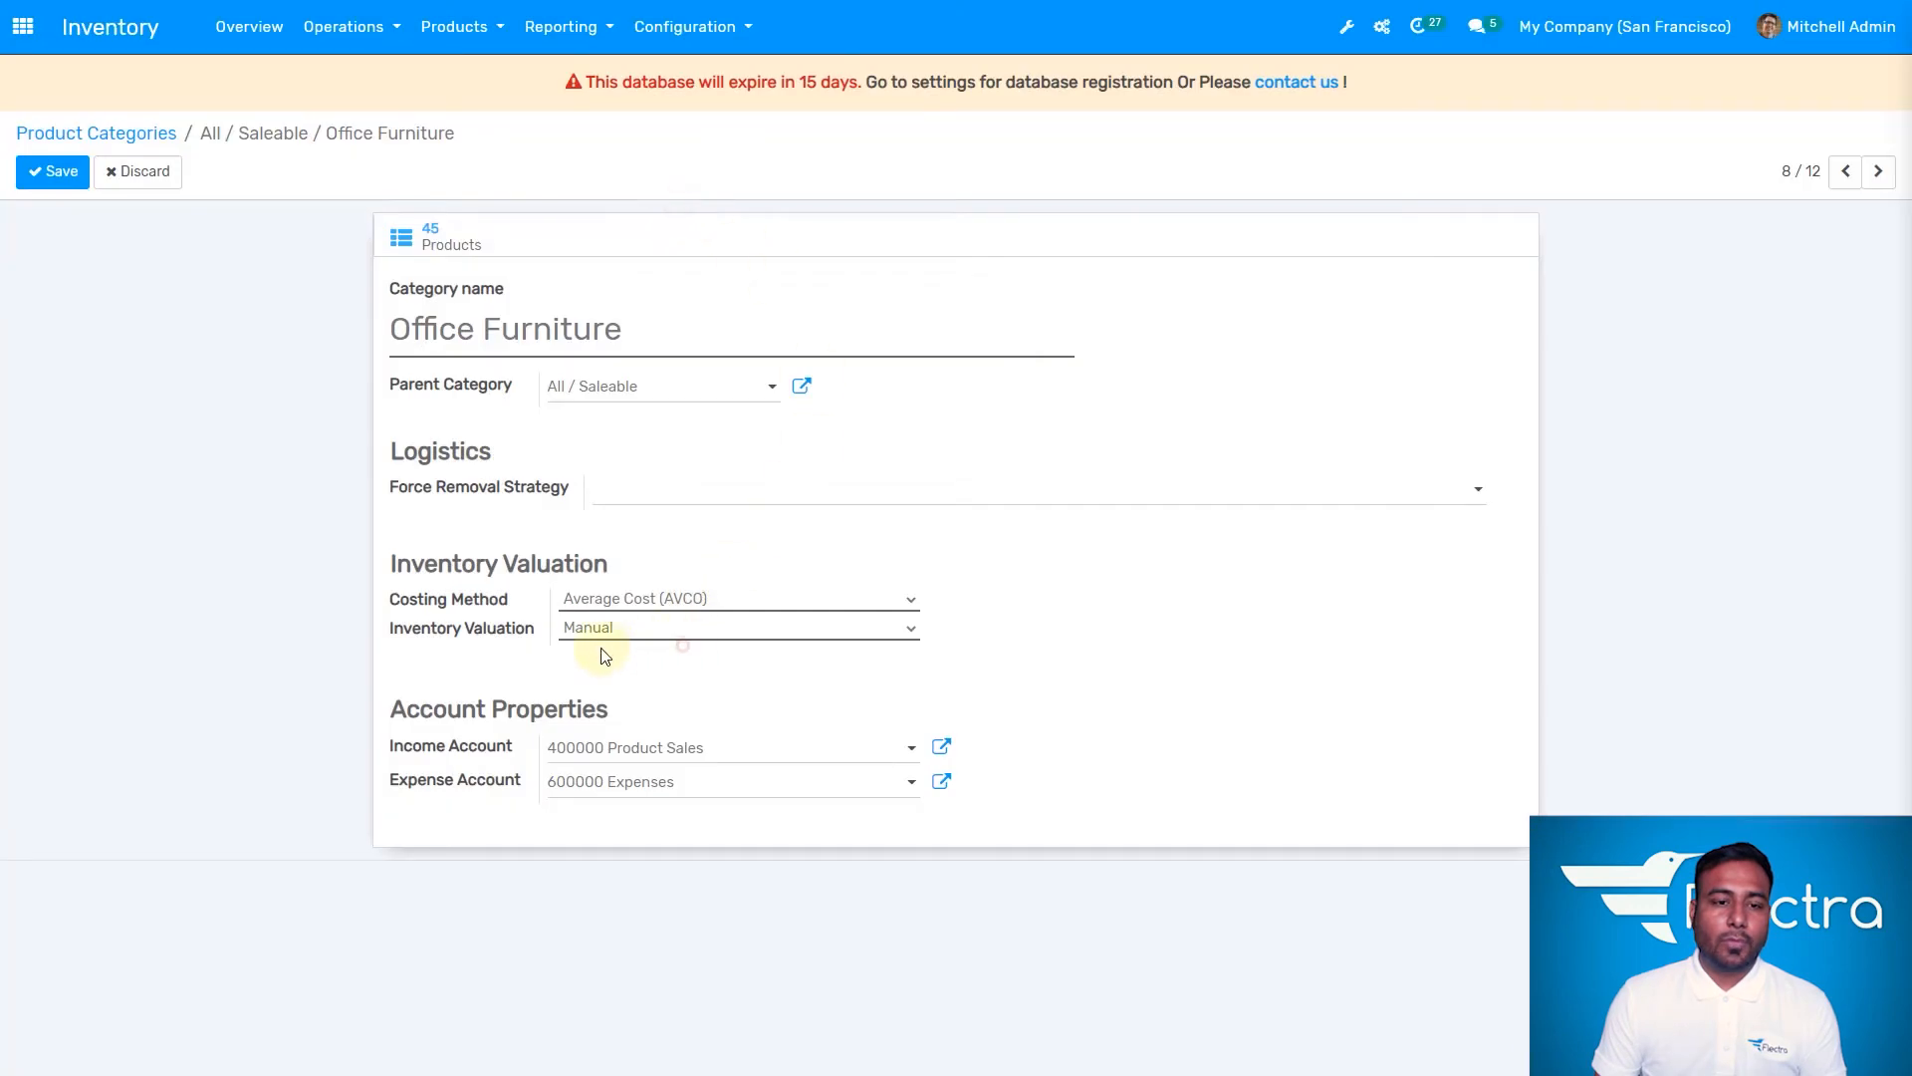
- Switch the category's inventory valuation to Automated and back to Manual to compare the account properties
click(689, 628)
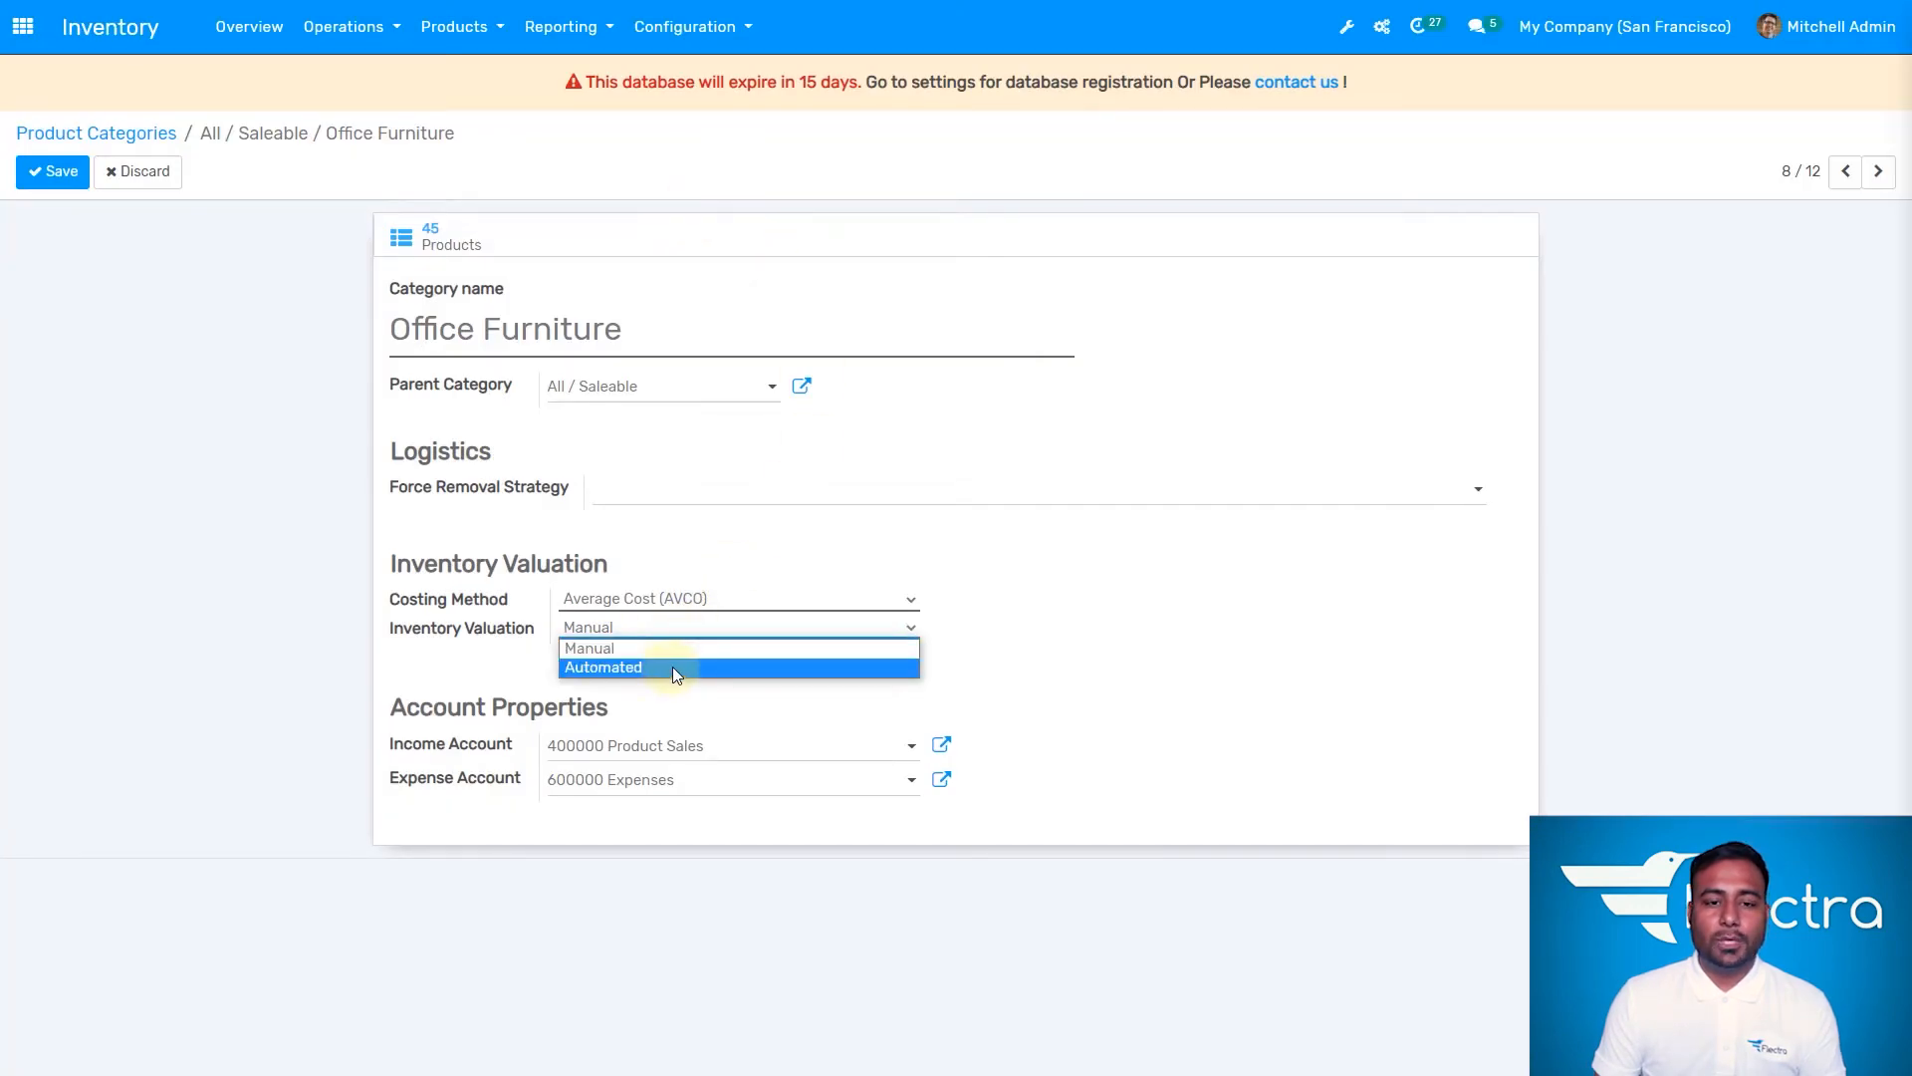
click(672, 666)
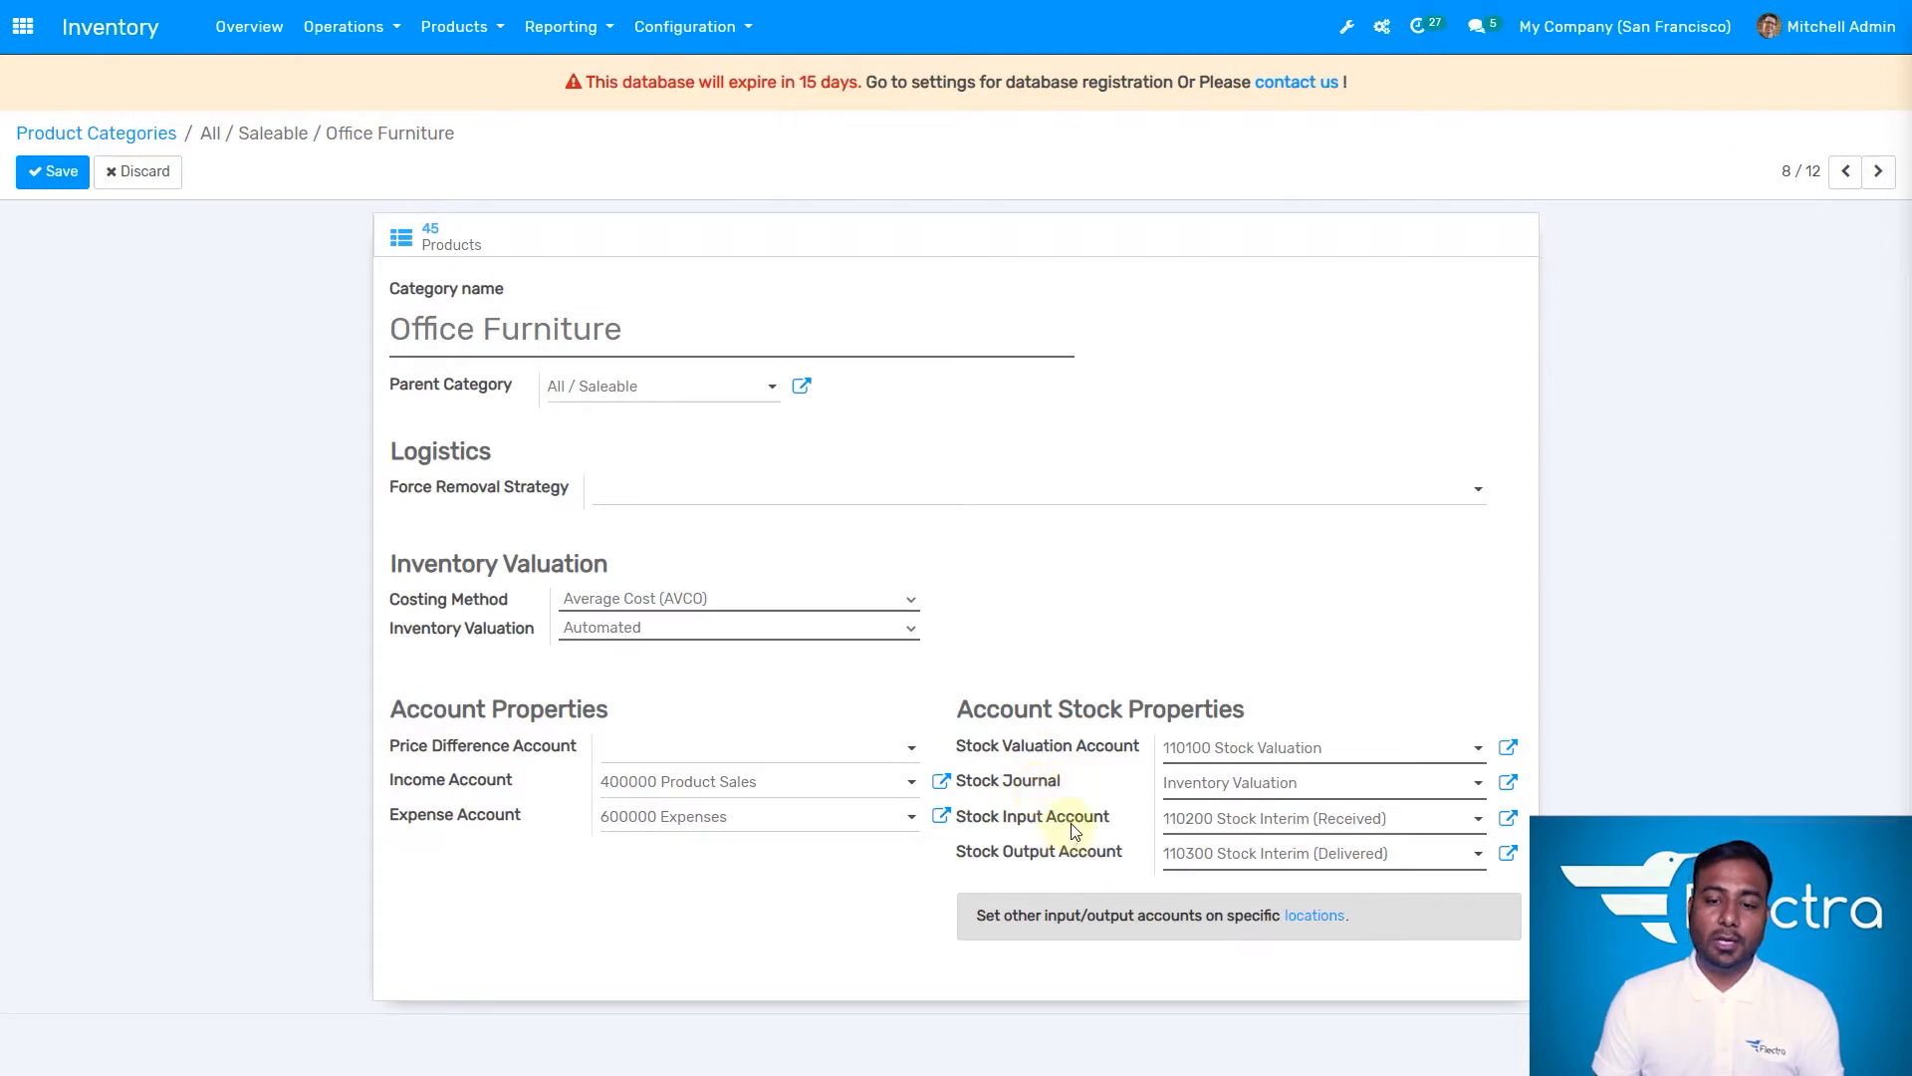
click(846, 626)
click(814, 655)
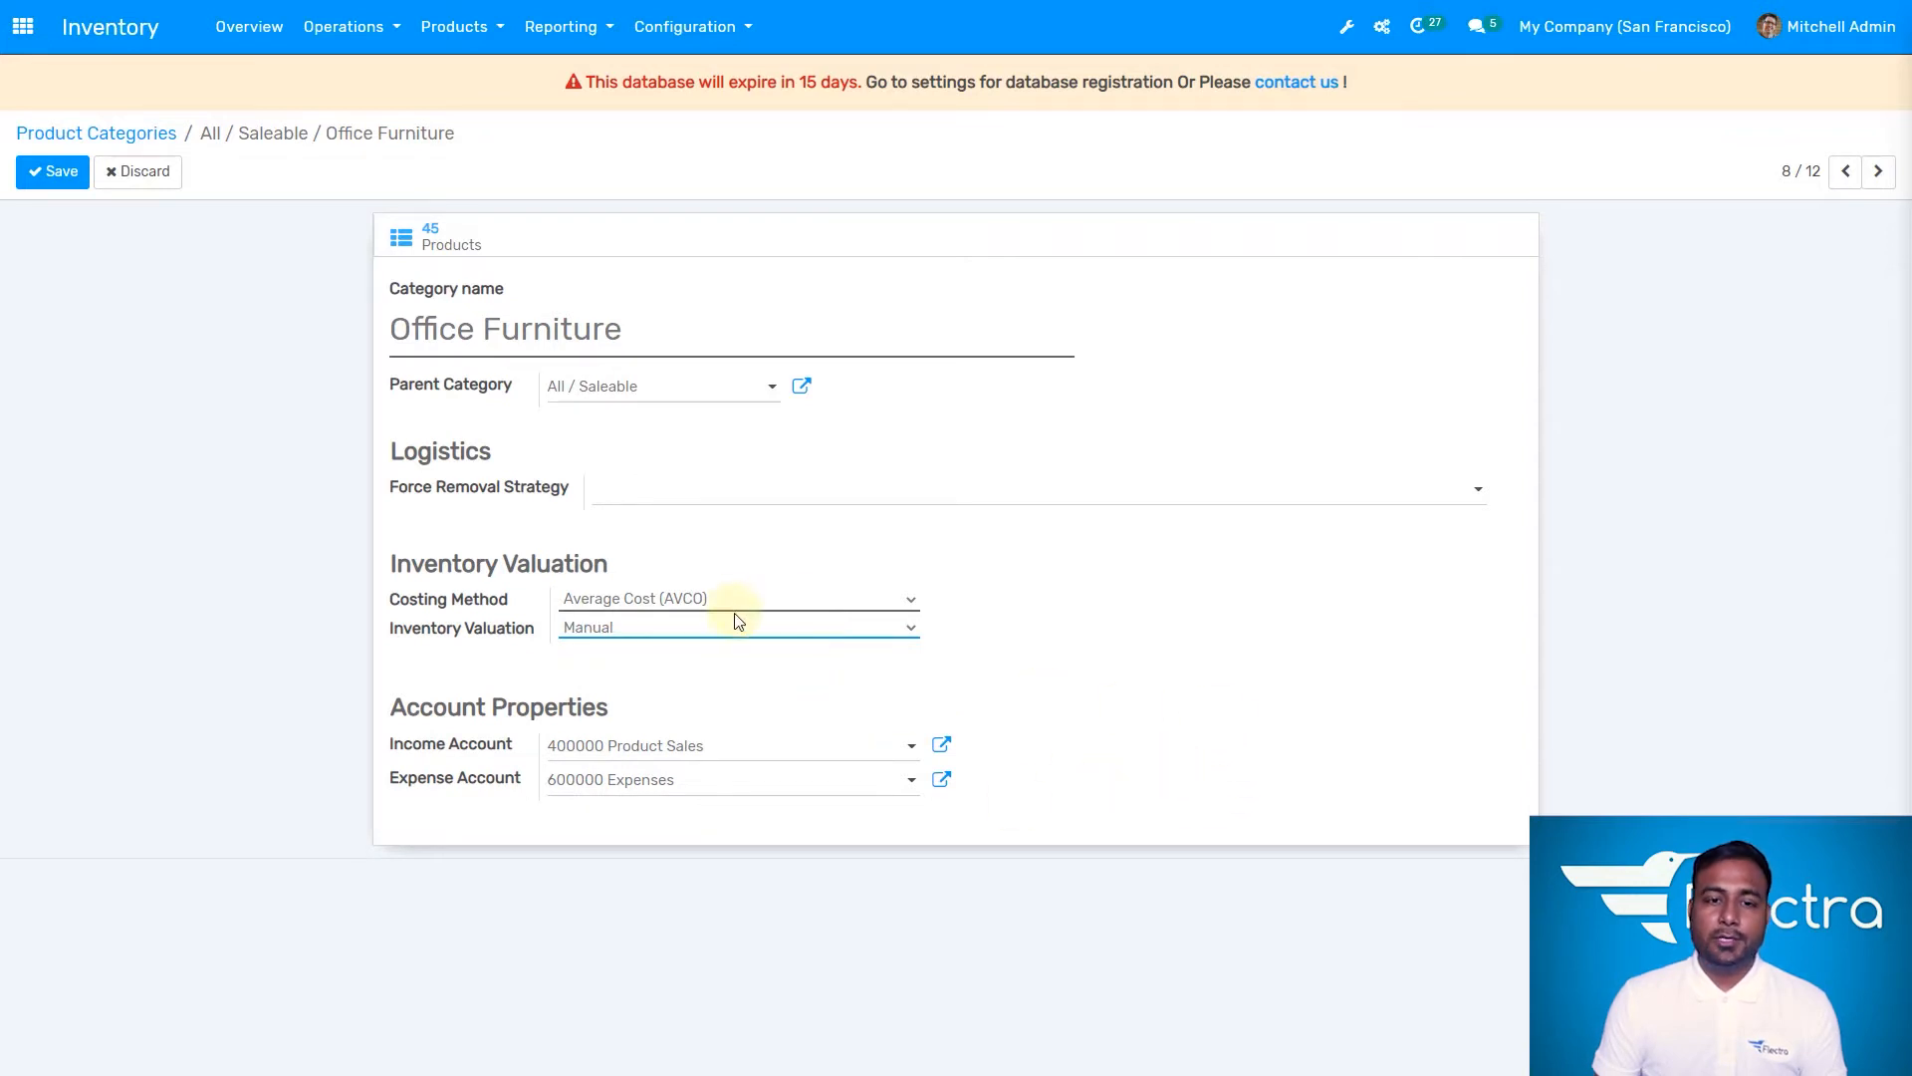
- Set the category's inventory valuation to Automated and save the category
click(767, 630)
click(745, 670)
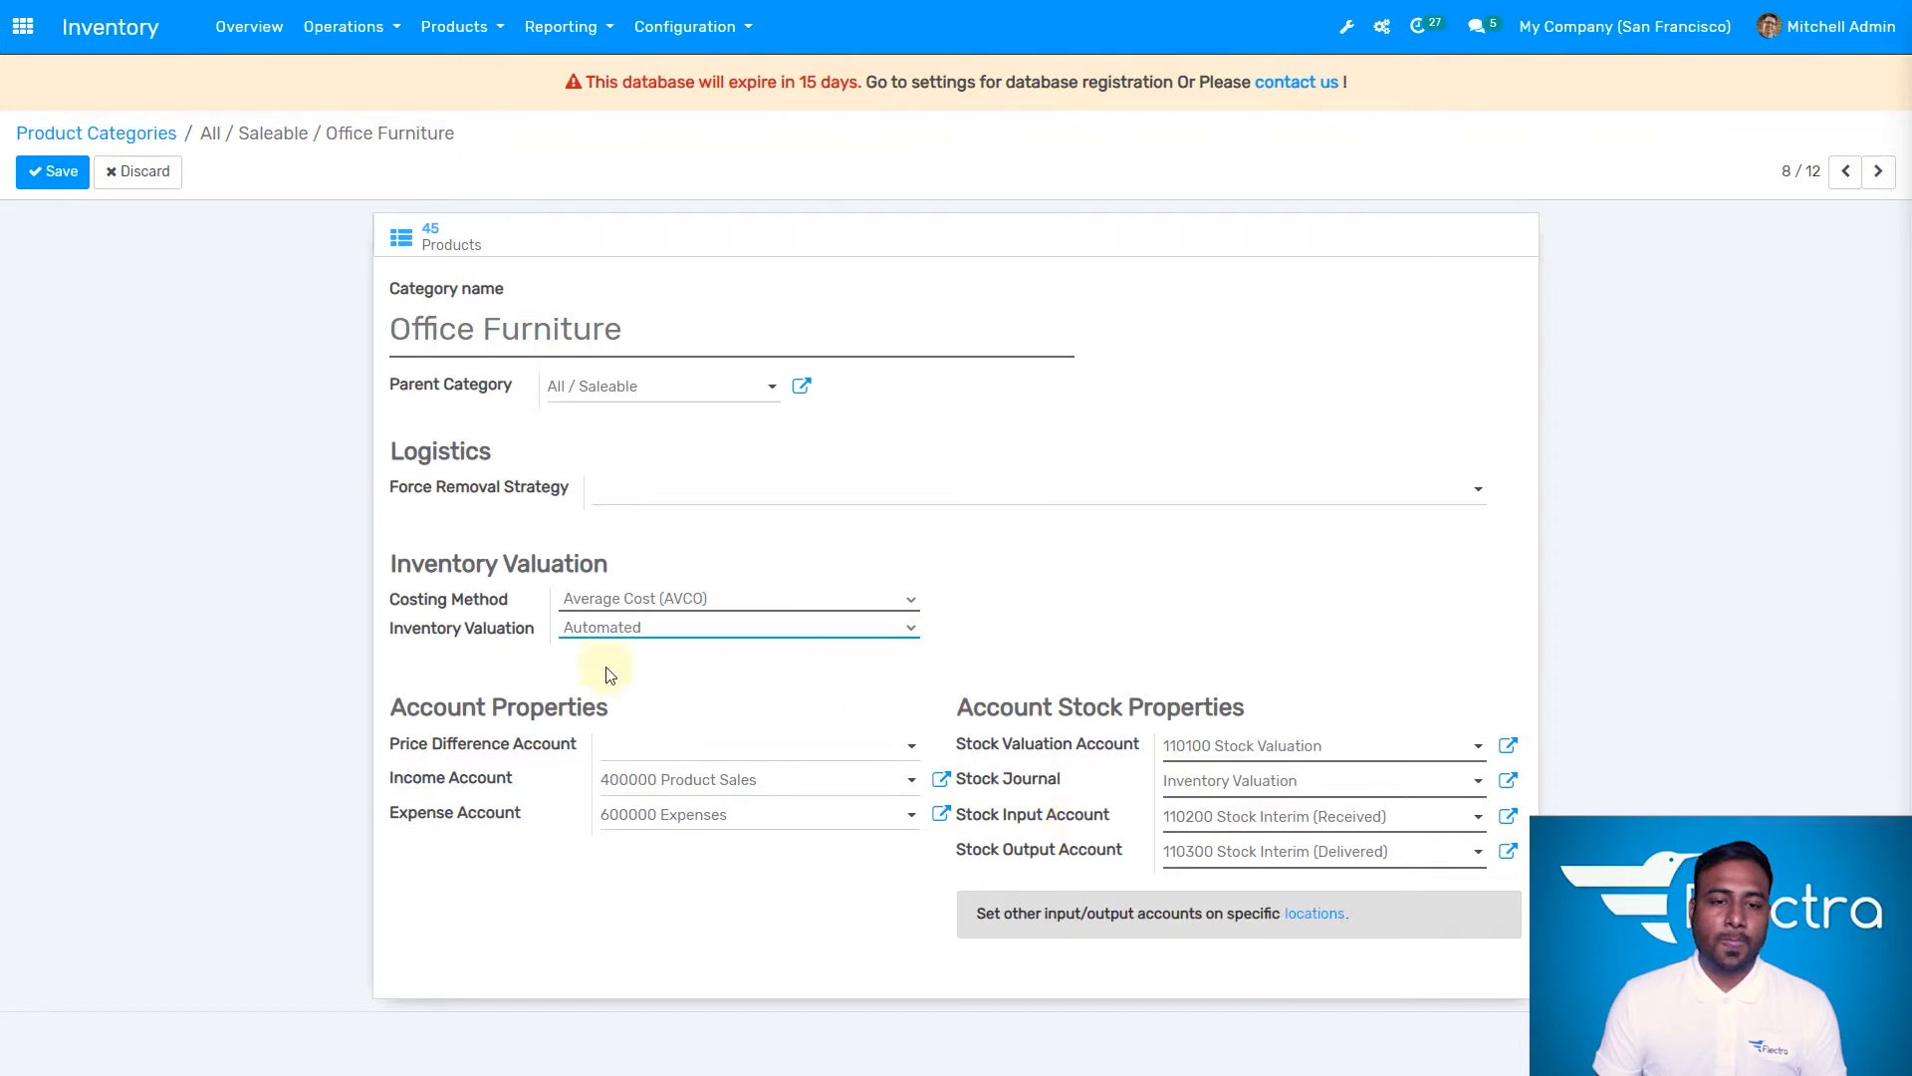
click(52, 173)
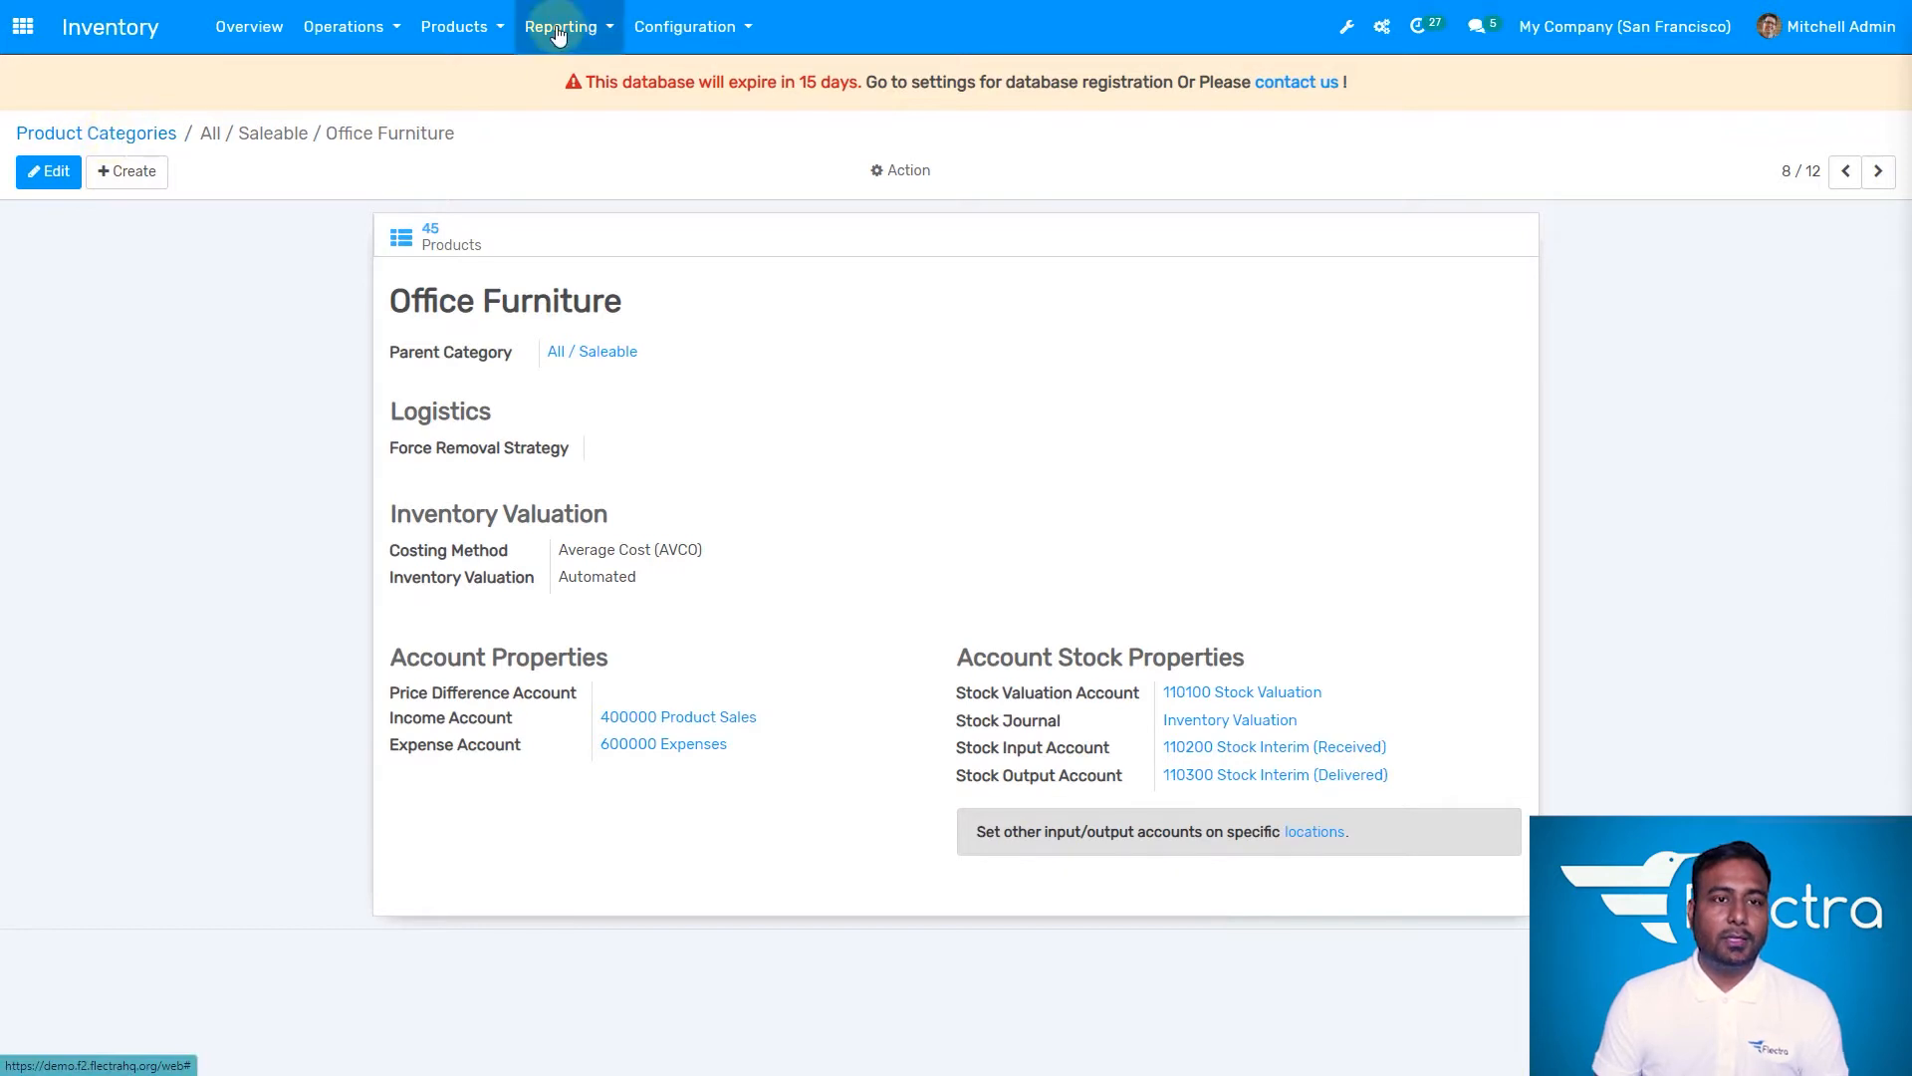
- Create a new product in the Inventory product list and name it "Drawer with cabinet"
click(464, 30)
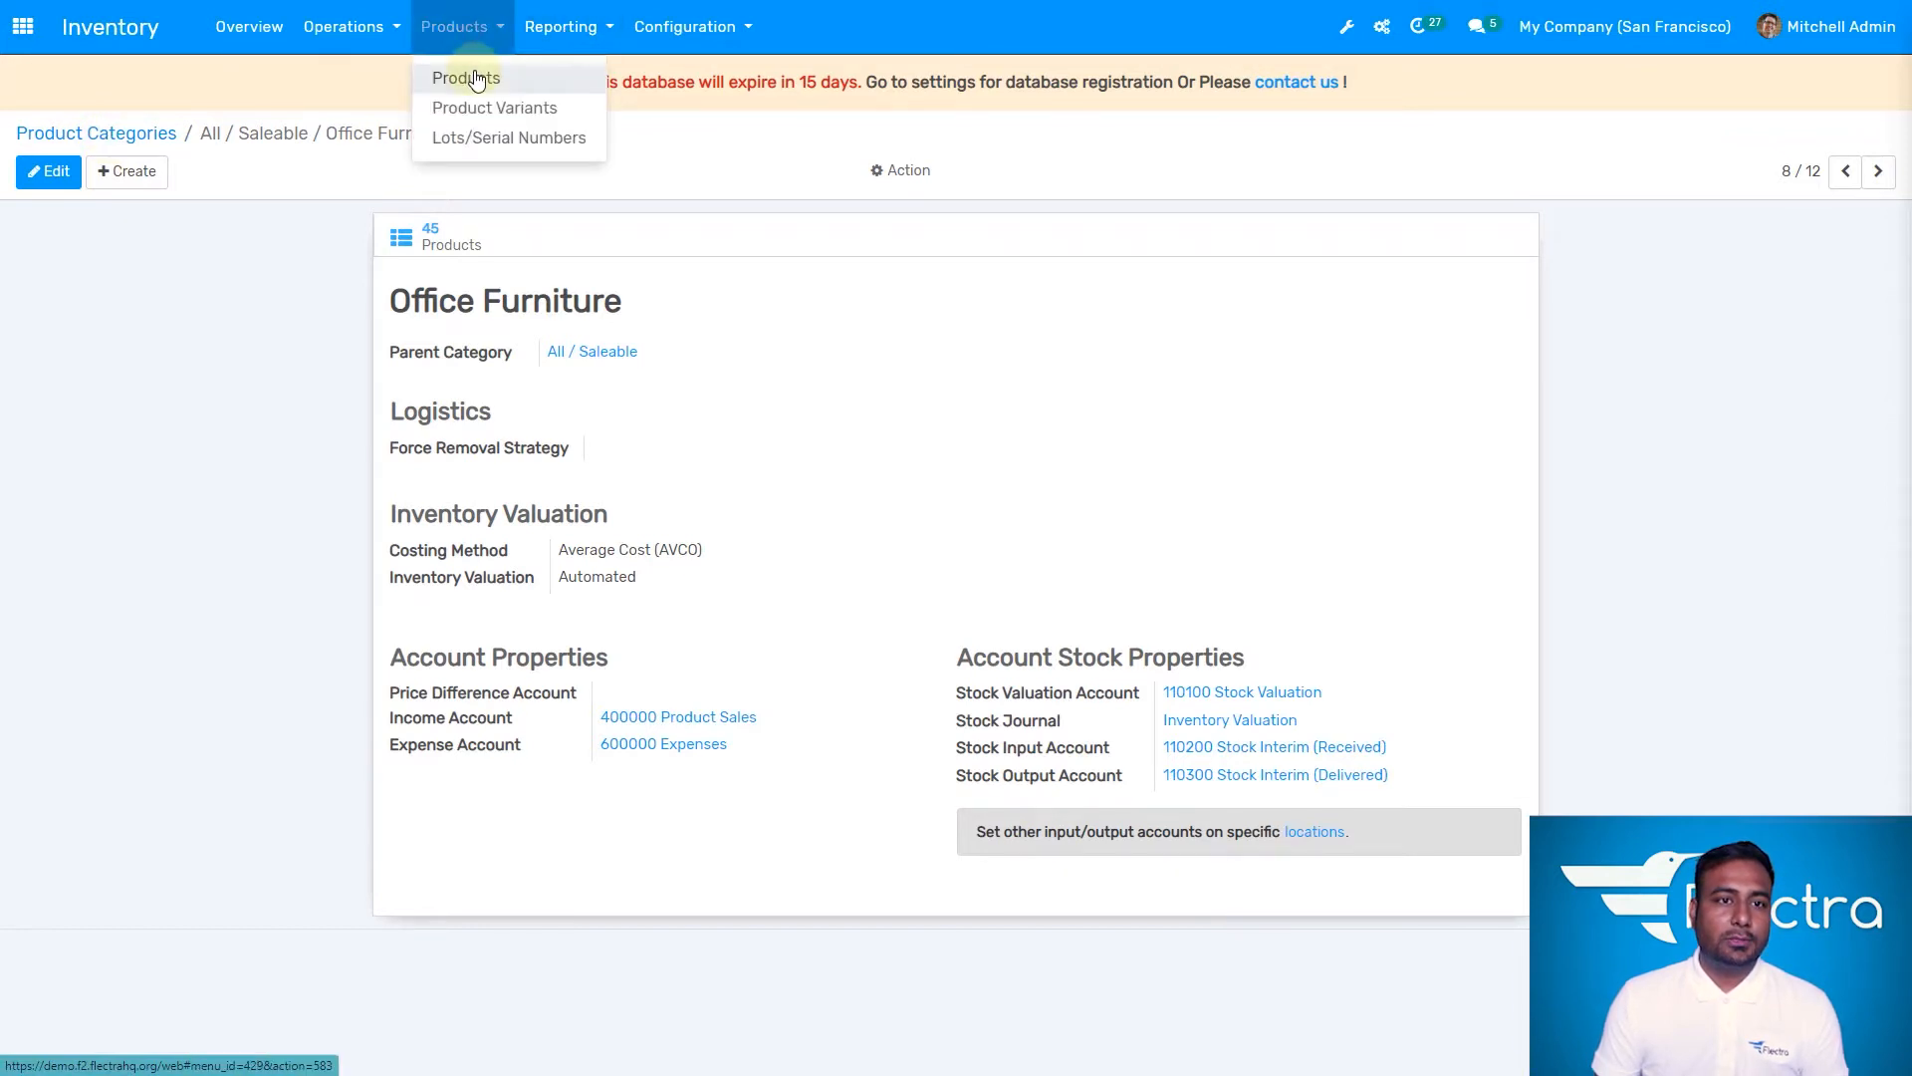
click(468, 78)
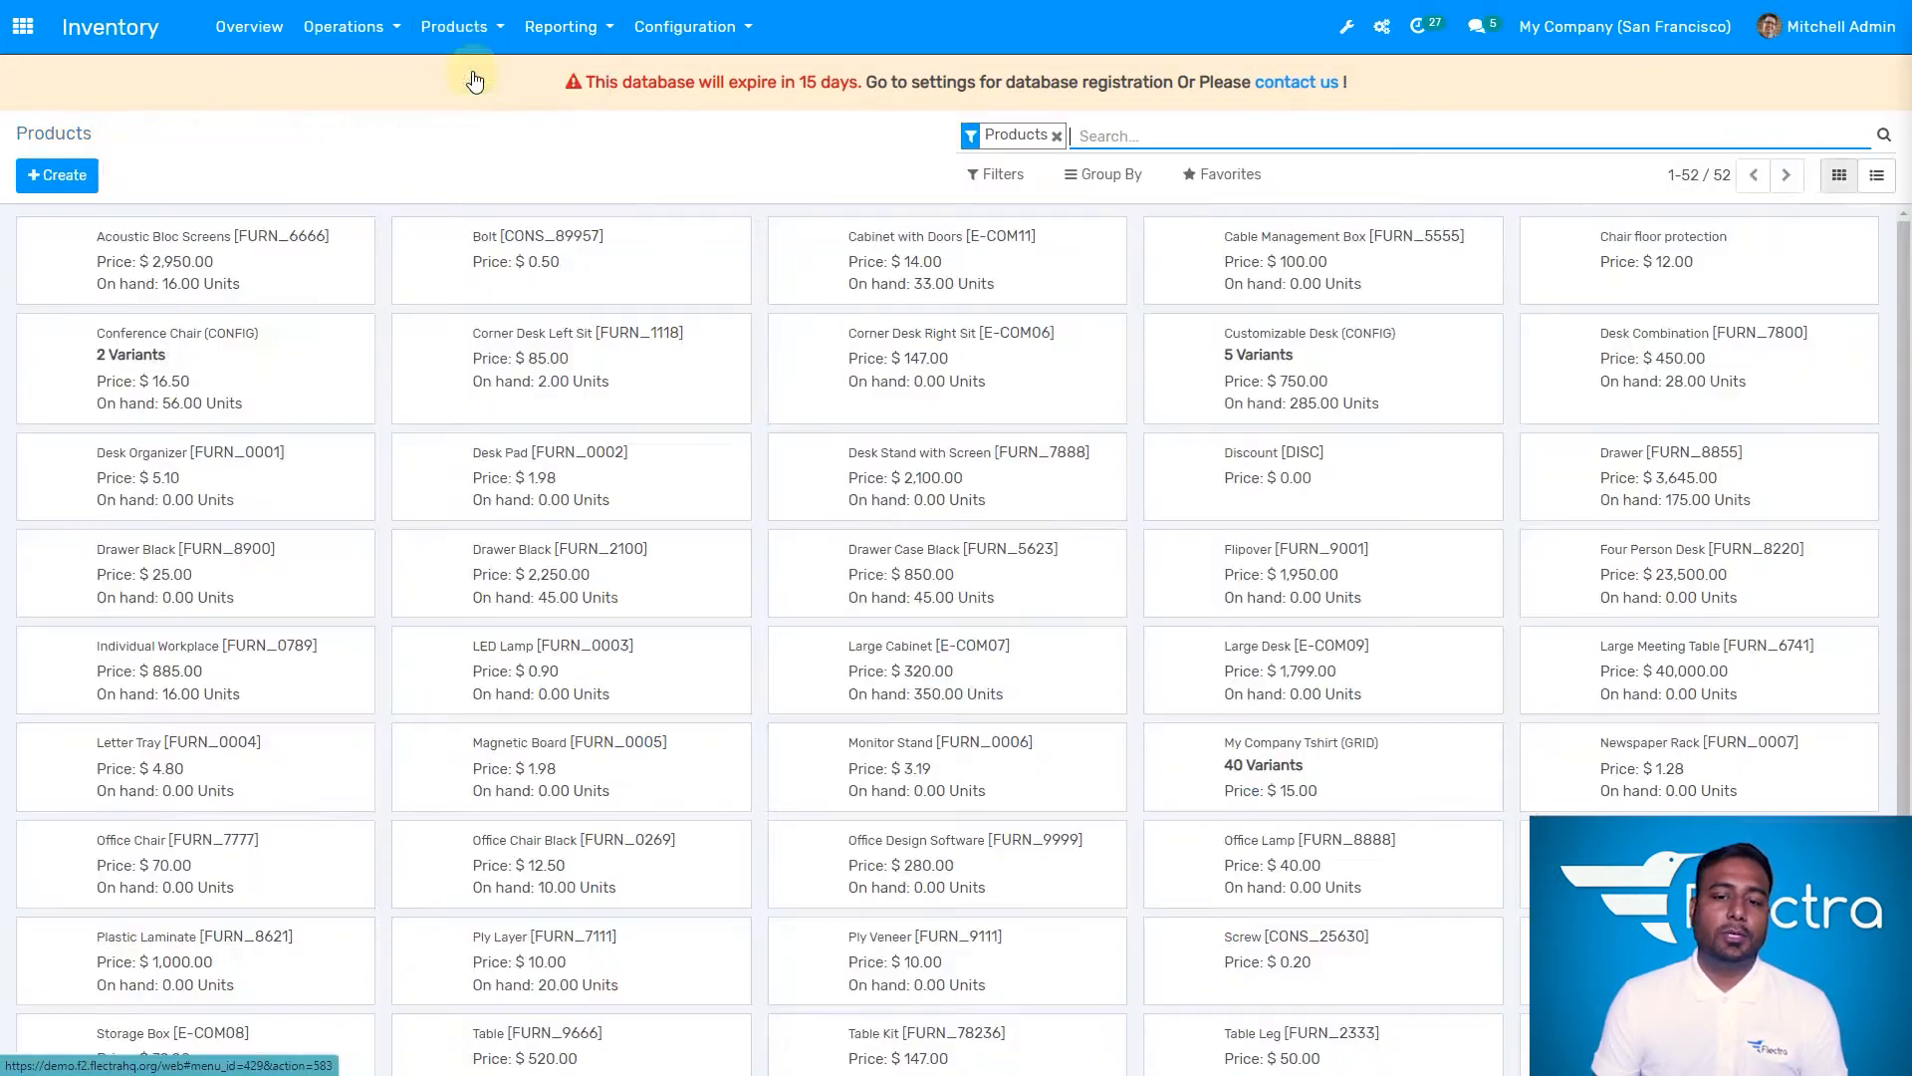
click(62, 174)
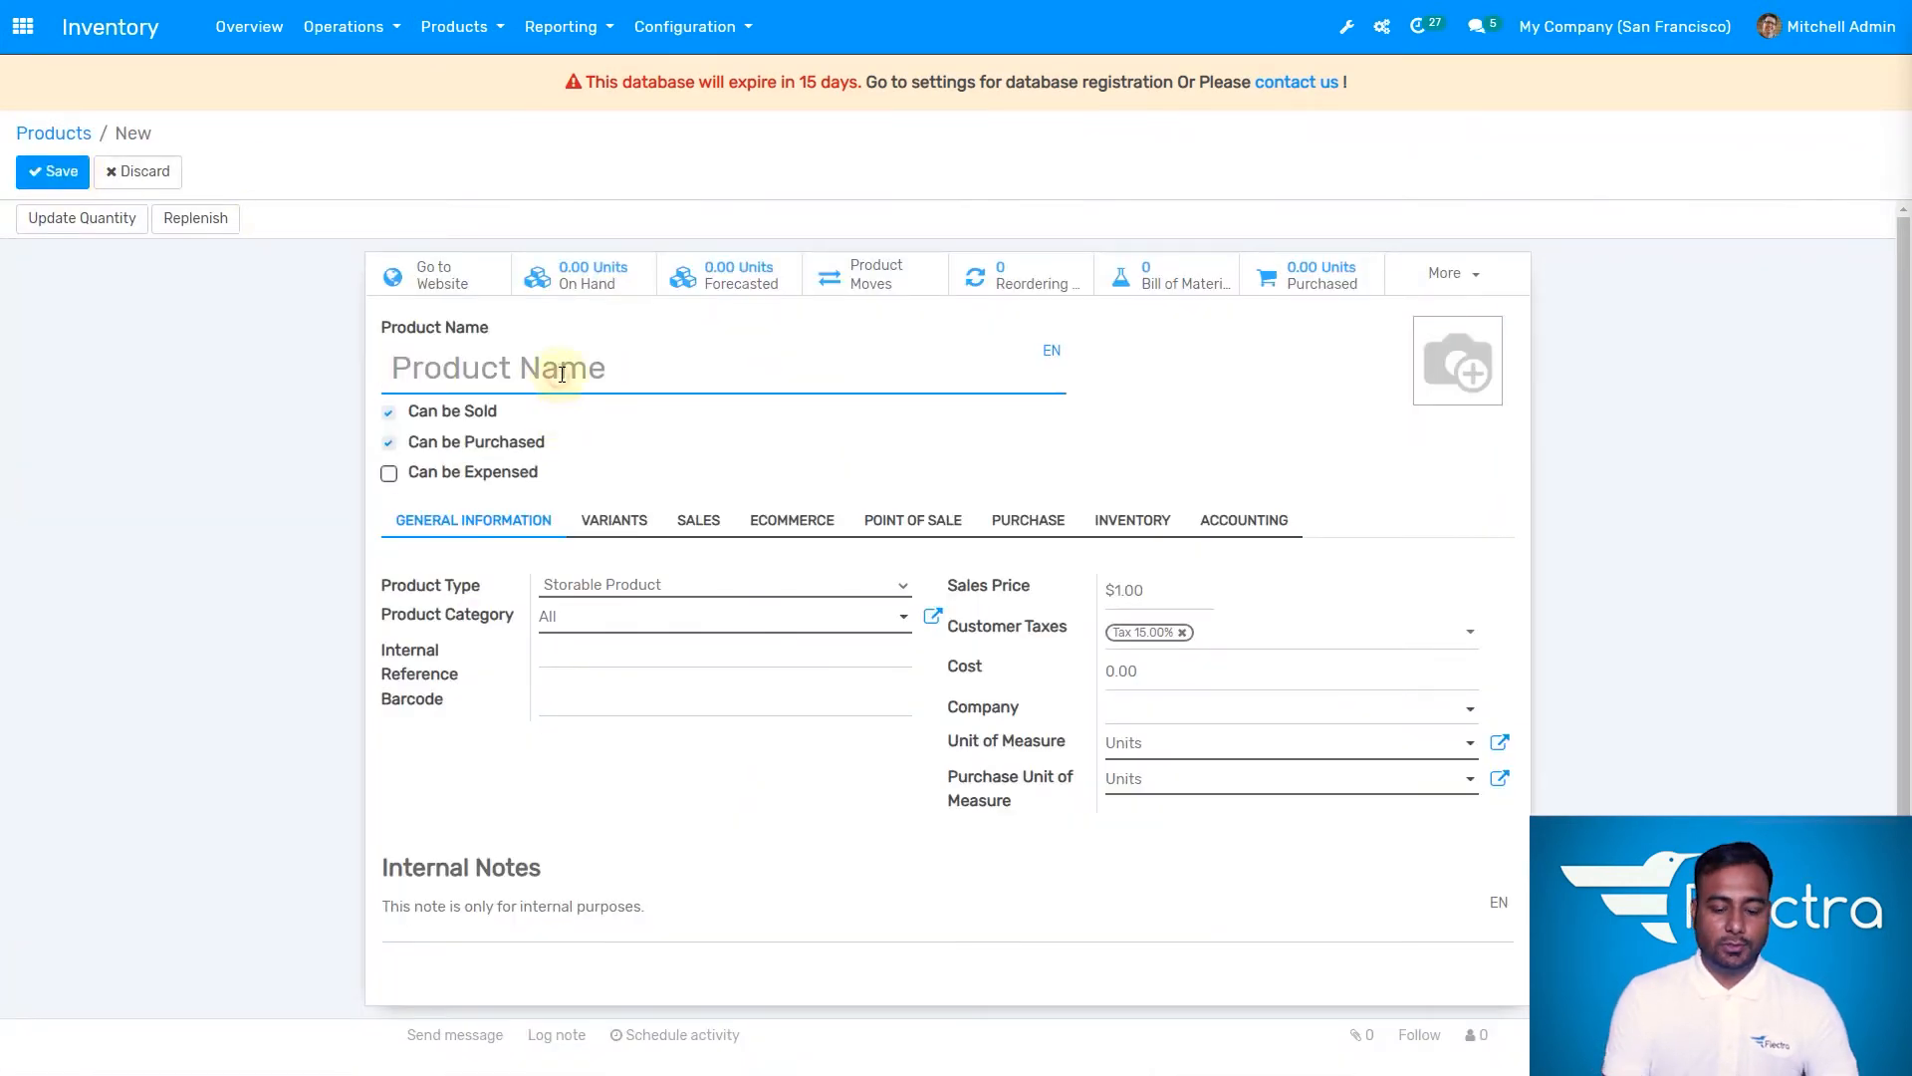
text(Drawer wi)
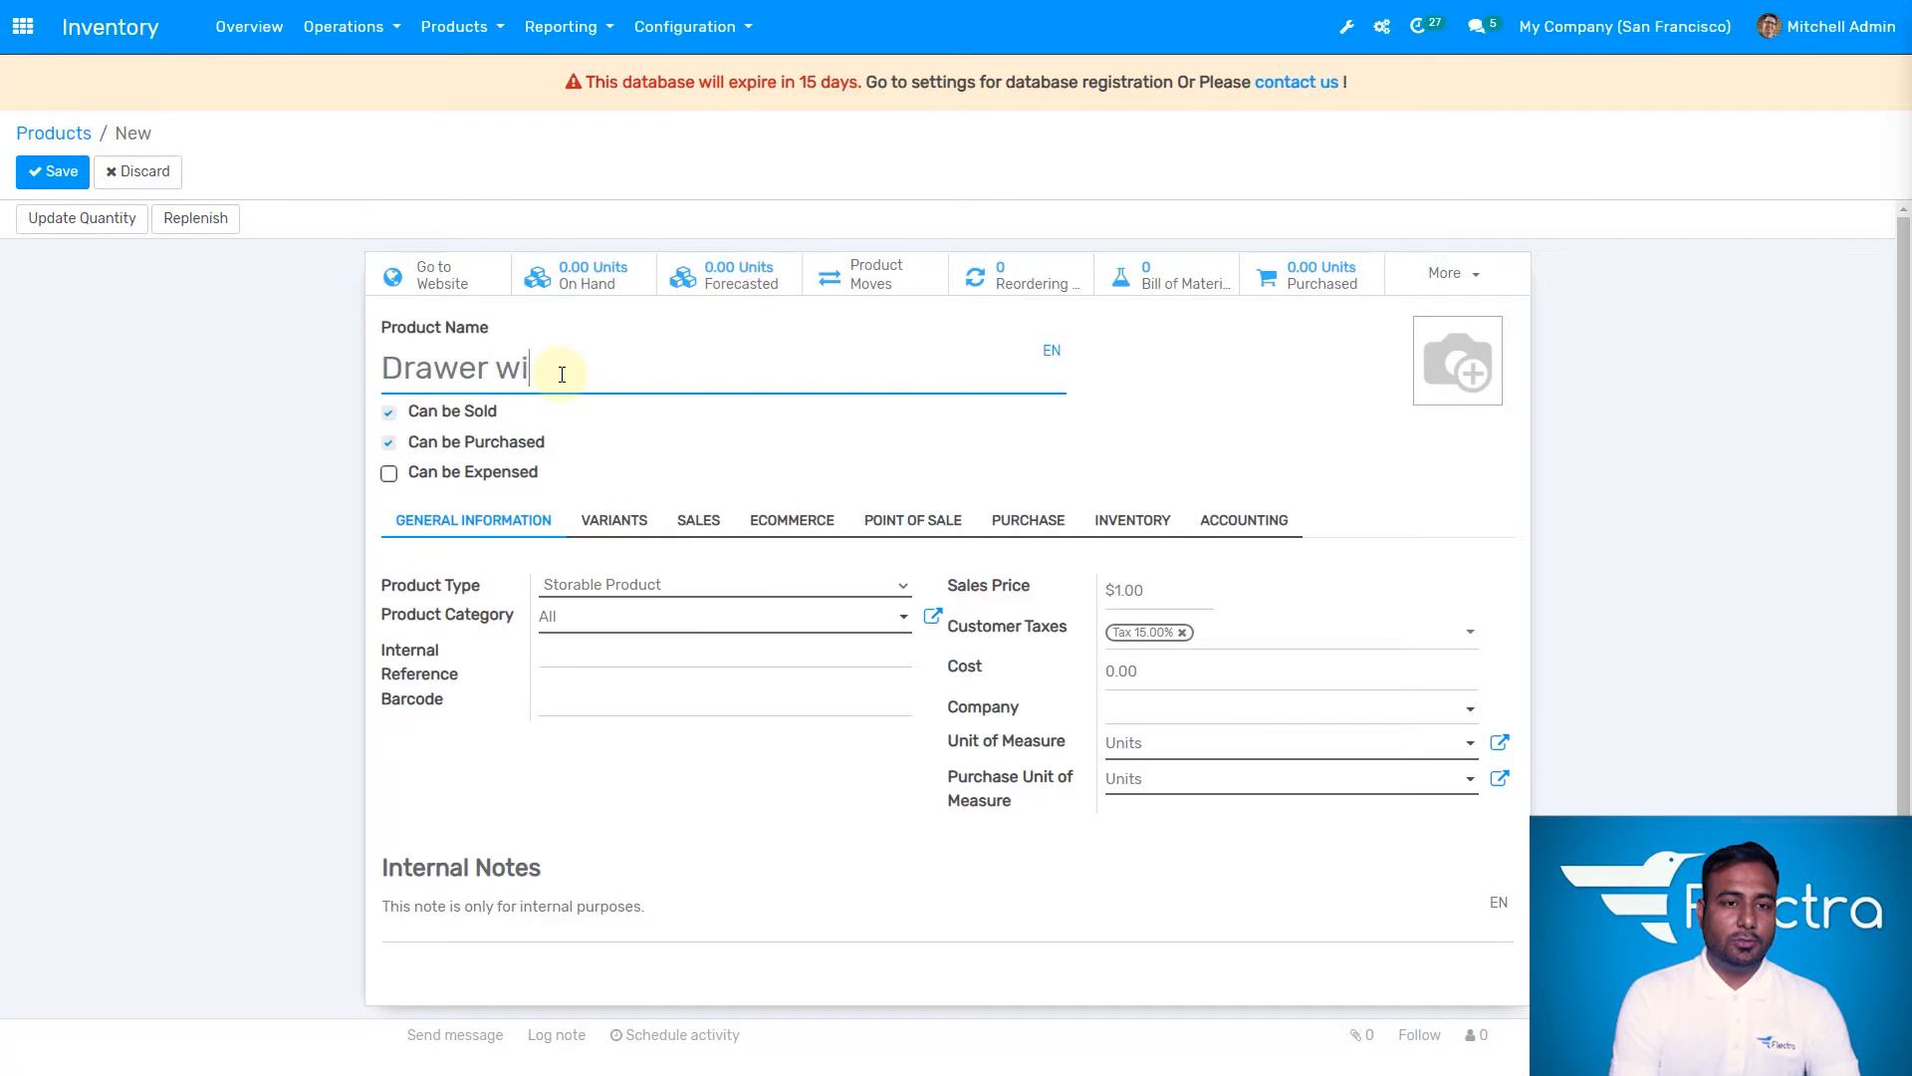
text(th cab)
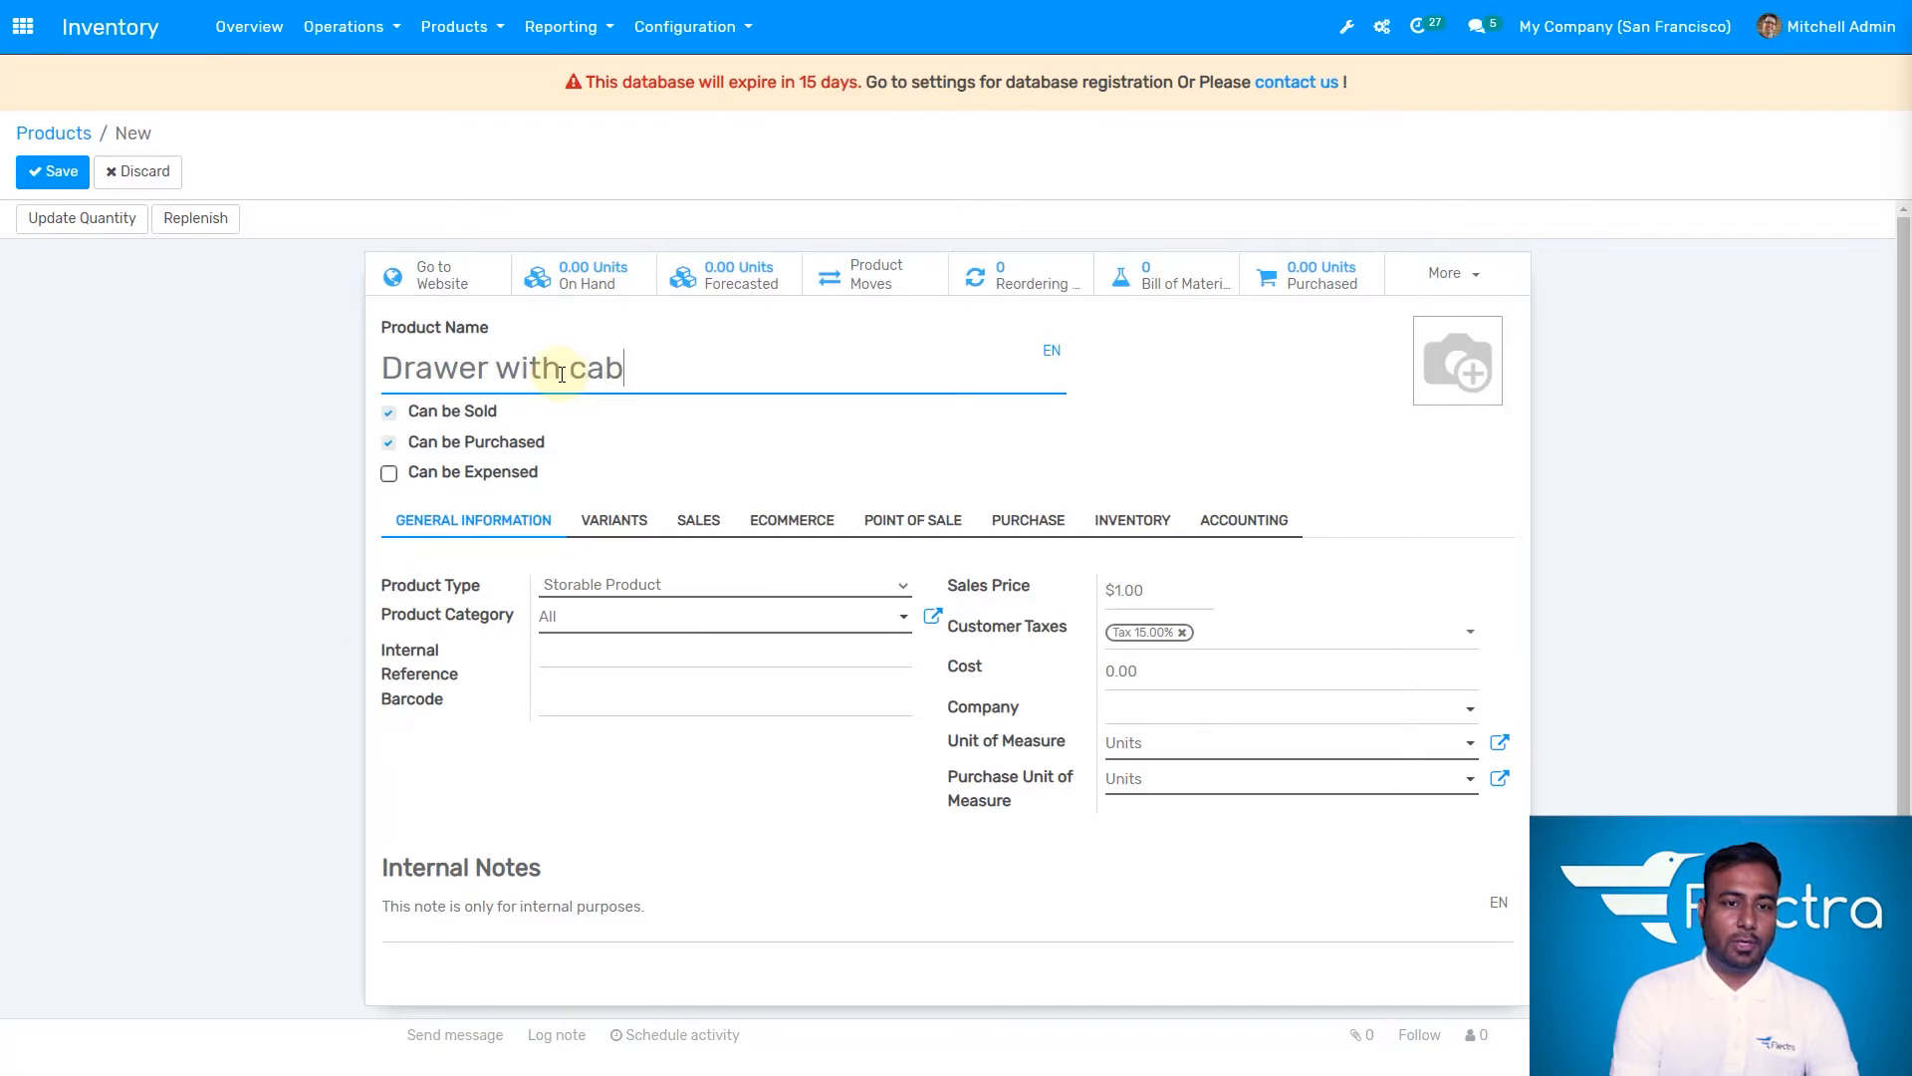
text(inet)
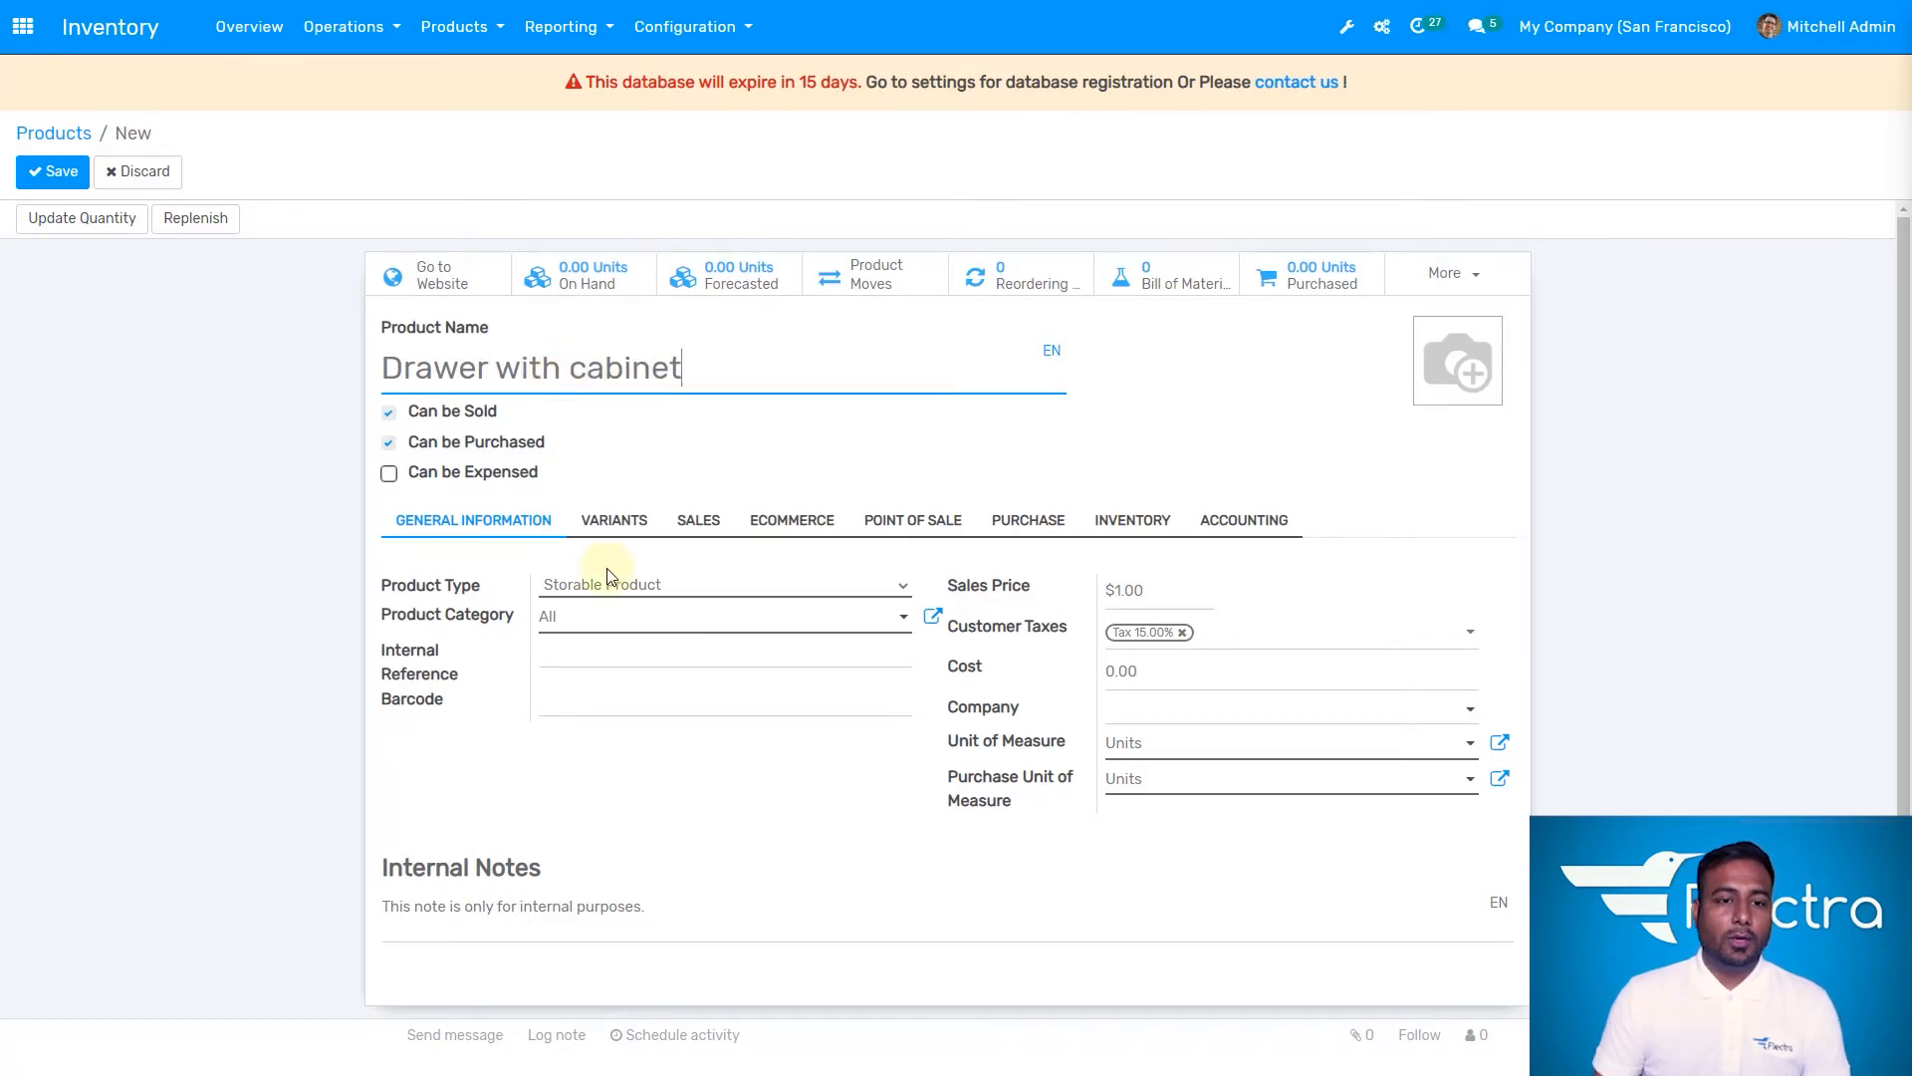
- Choose Storable Product as the product type and All / Saleable / Office Furniture as the product category
click(737, 582)
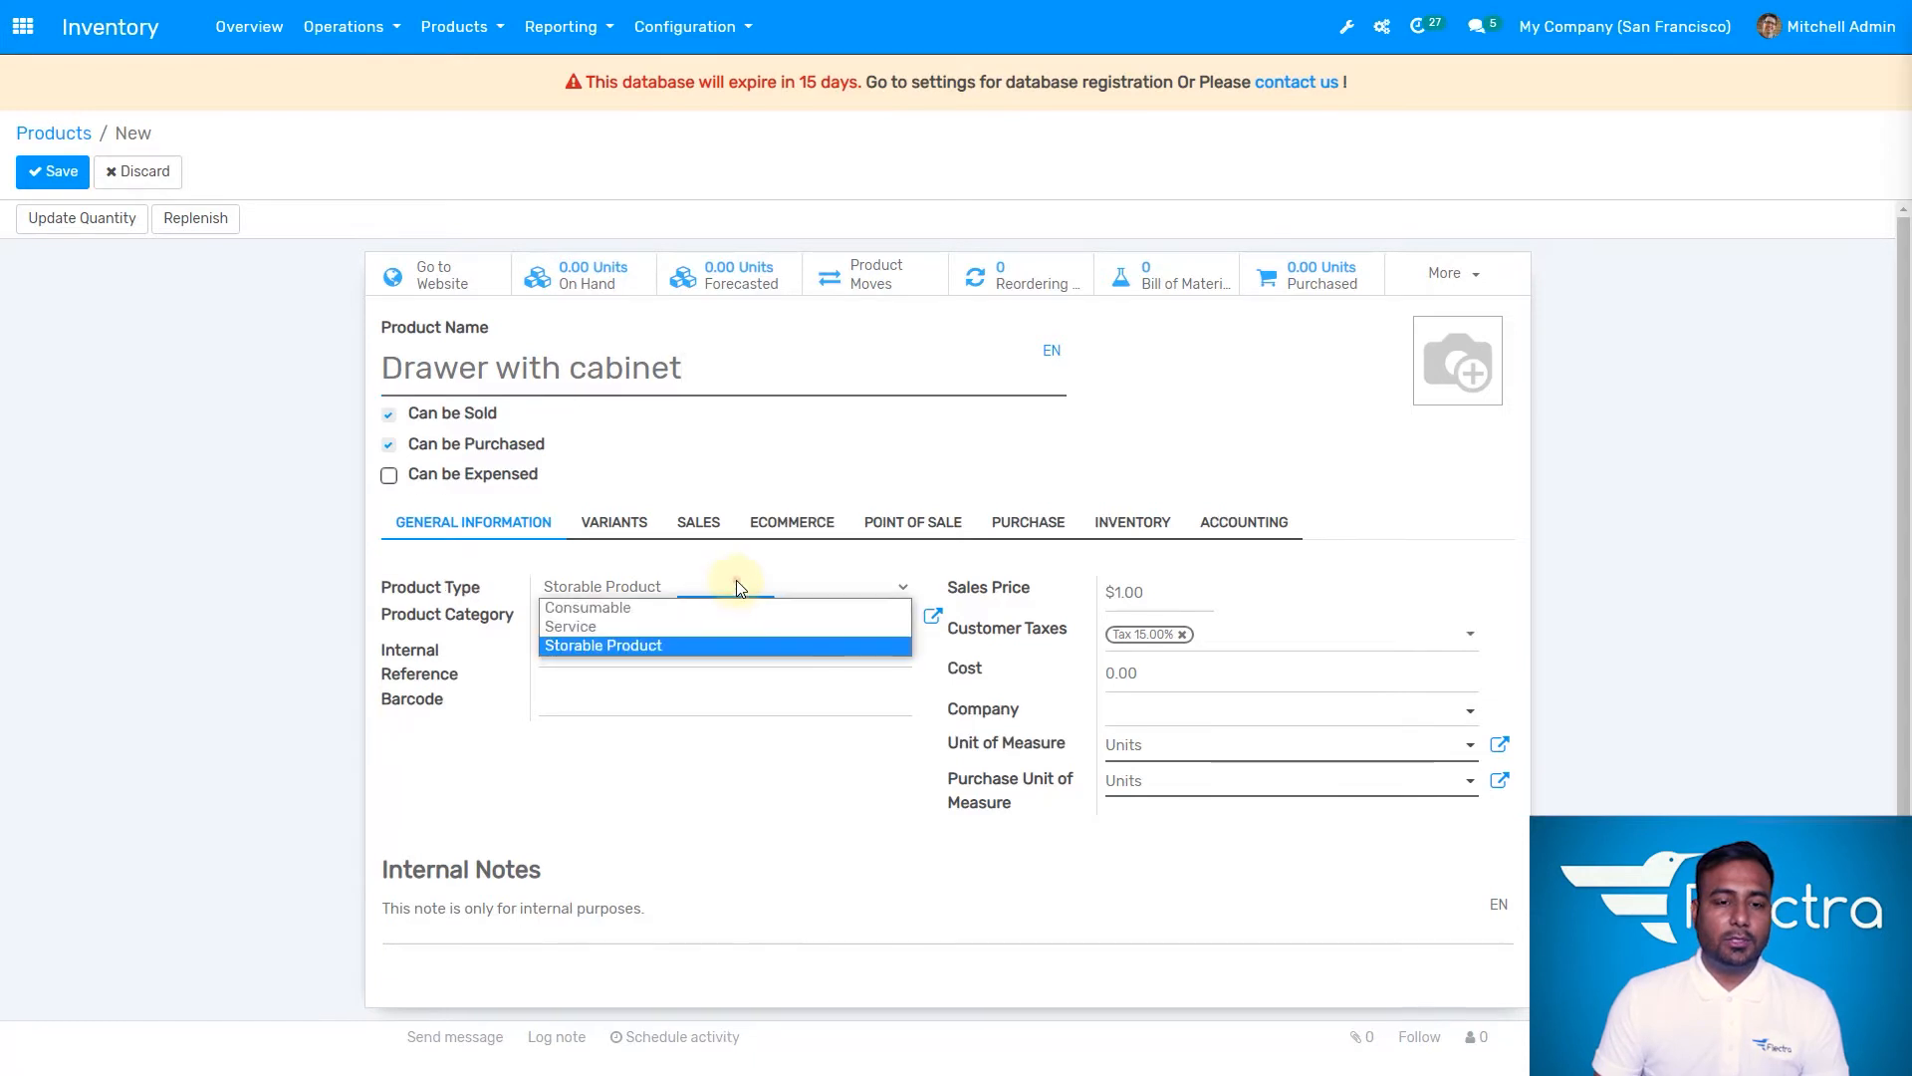
click(737, 590)
click(726, 615)
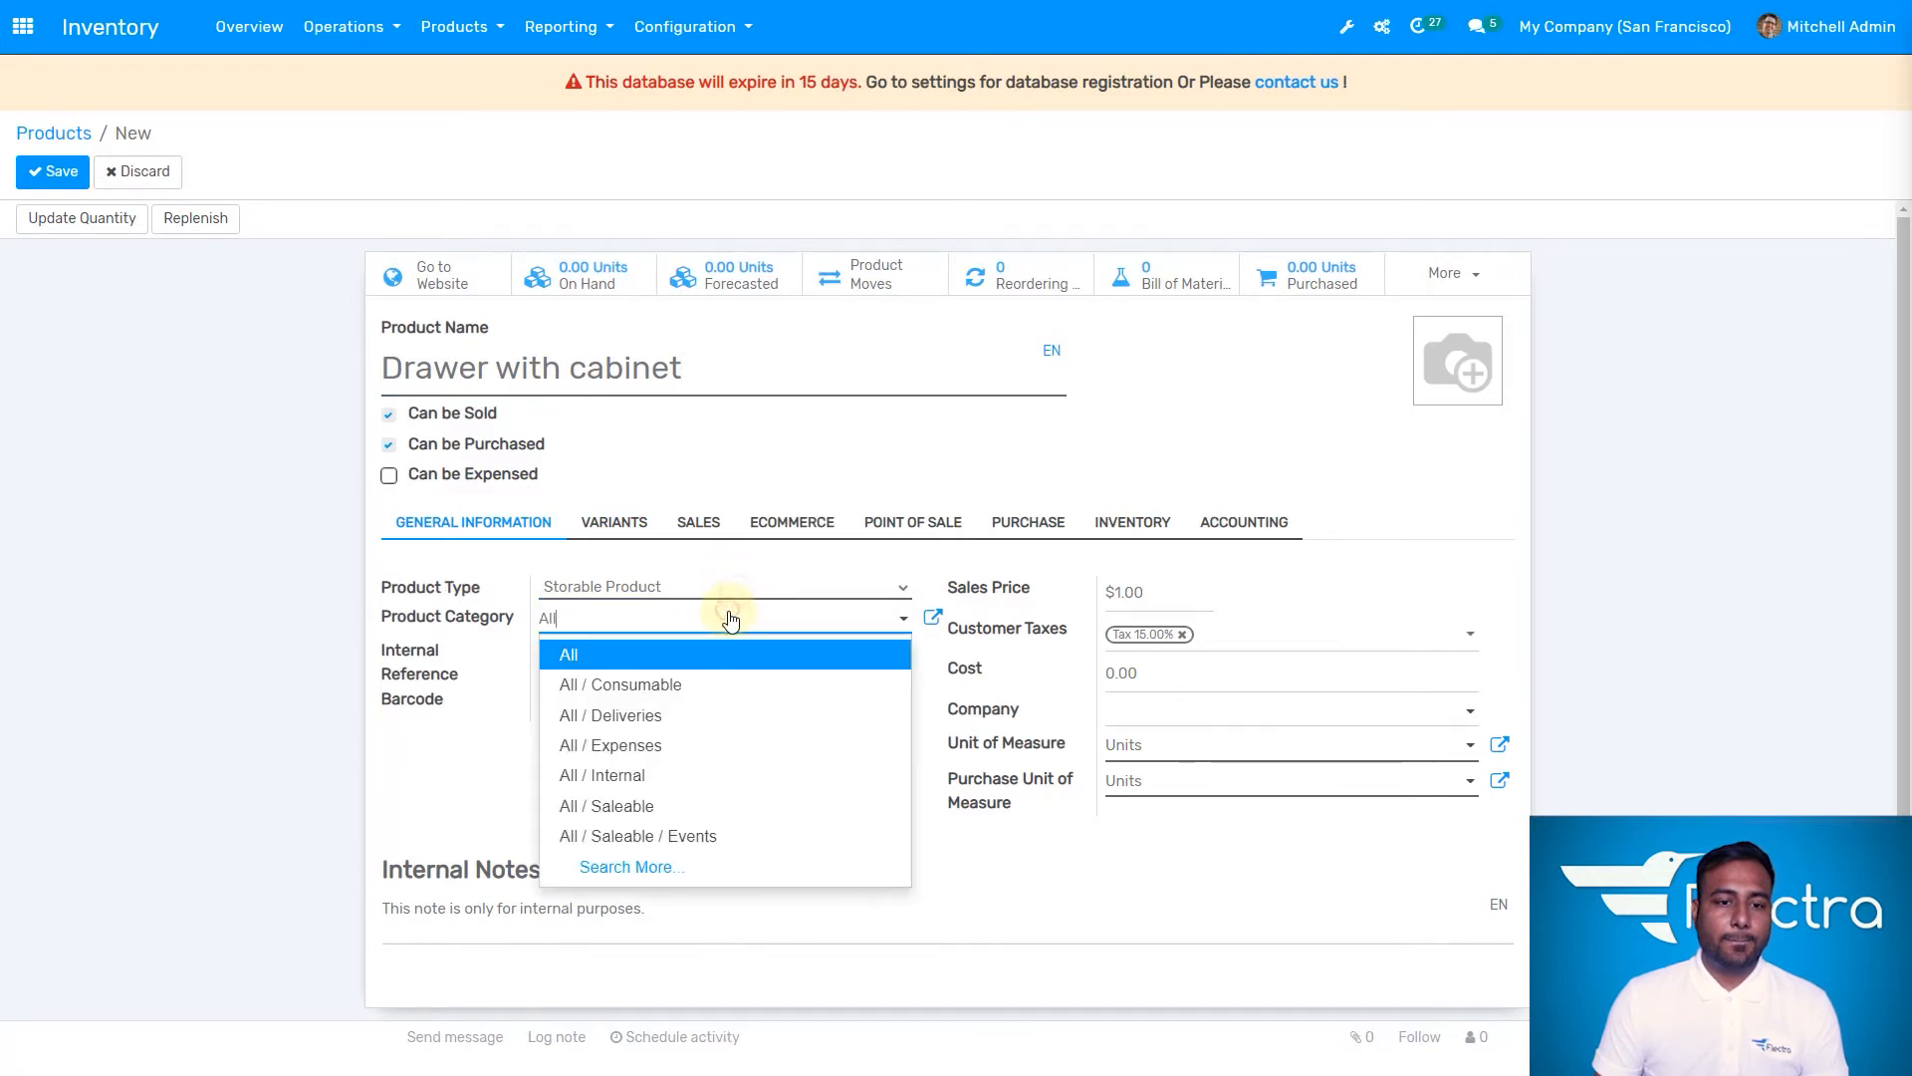
click(682, 869)
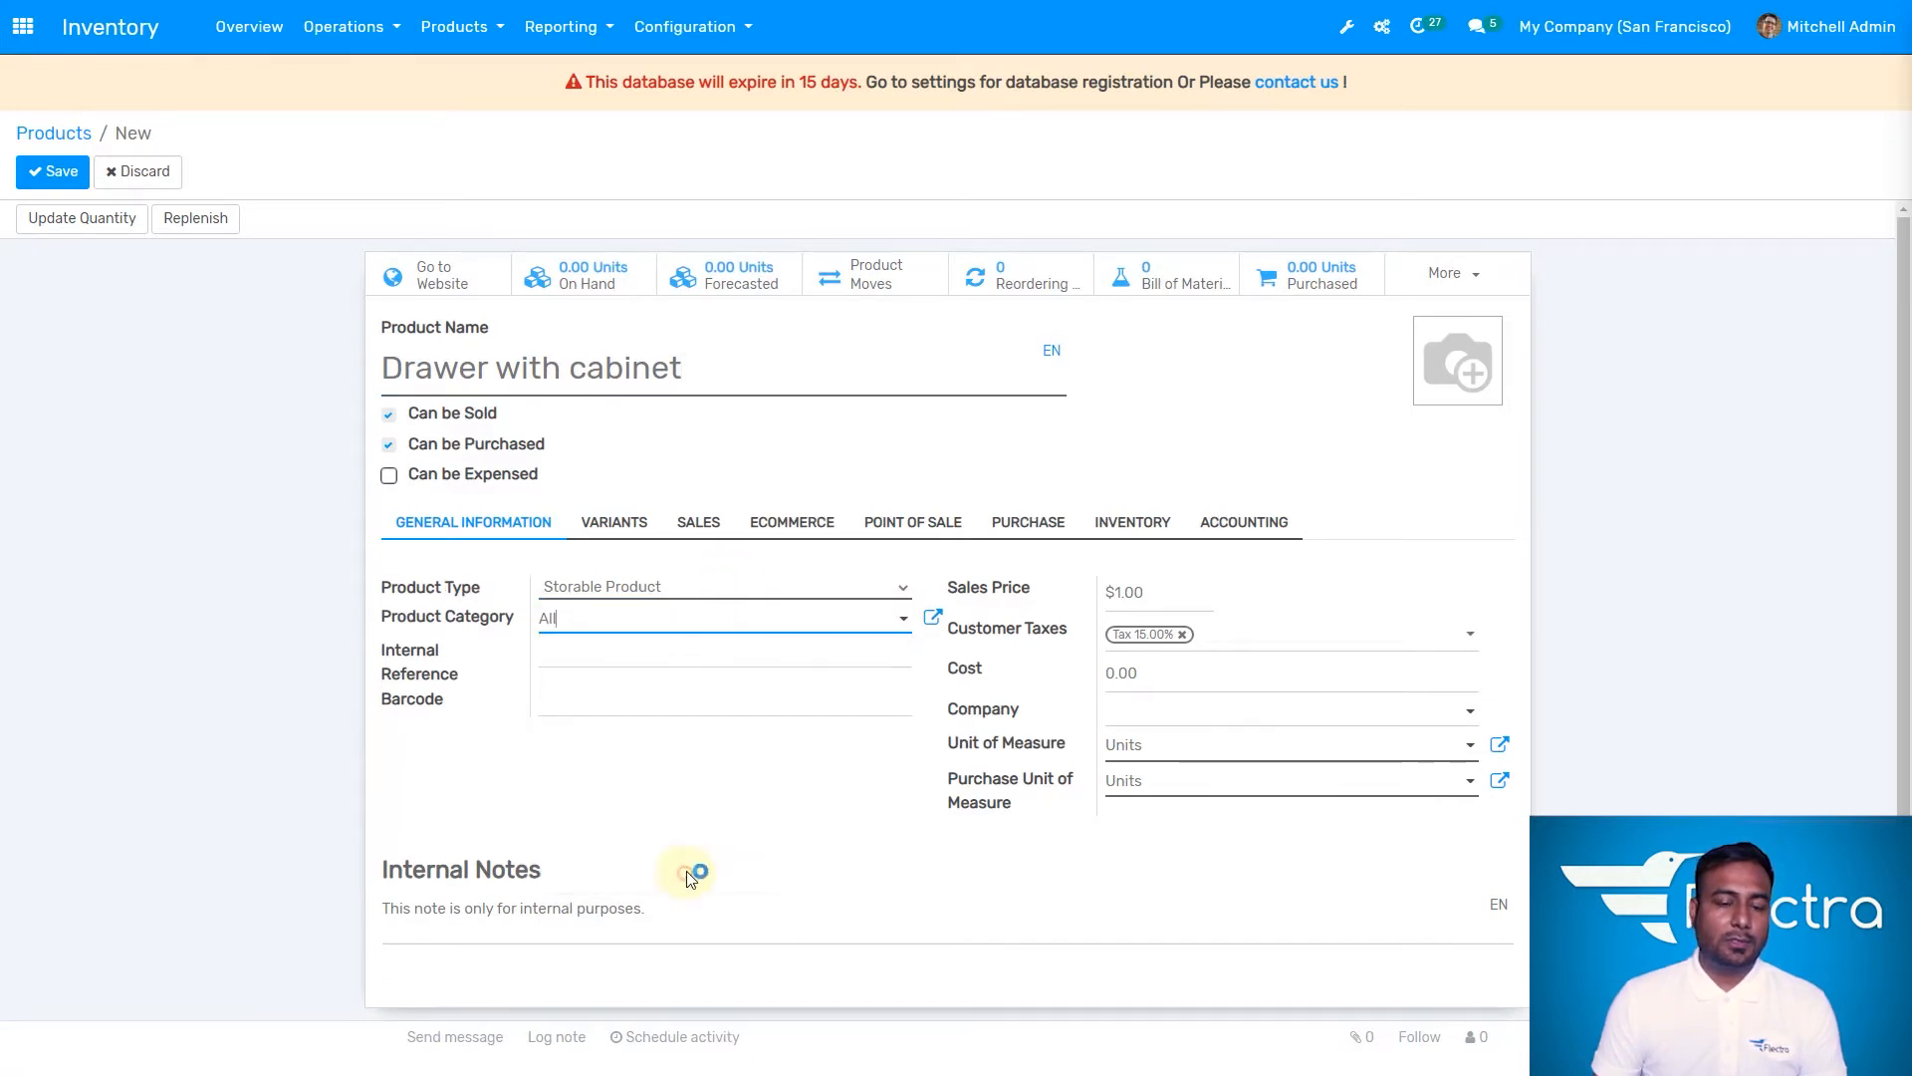
click(653, 508)
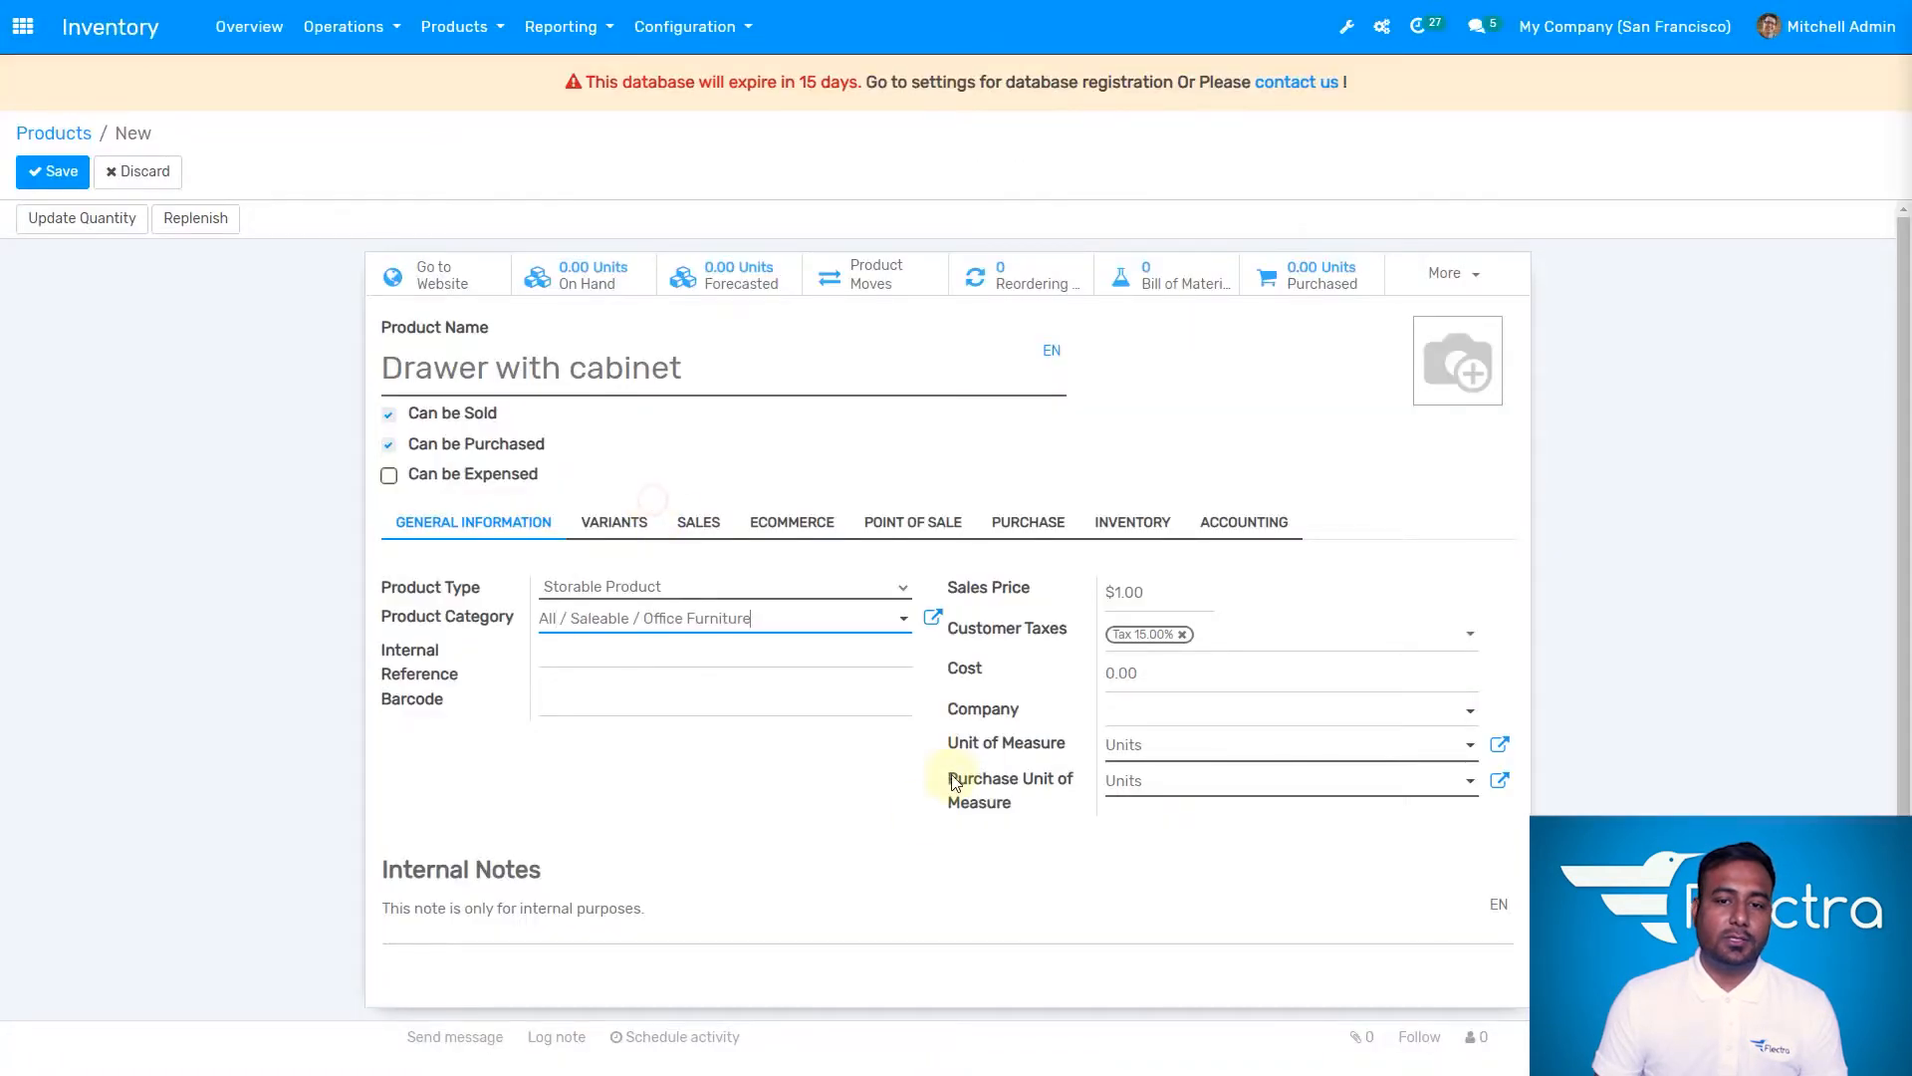
- Set the product's sales price to $120
click(1161, 583)
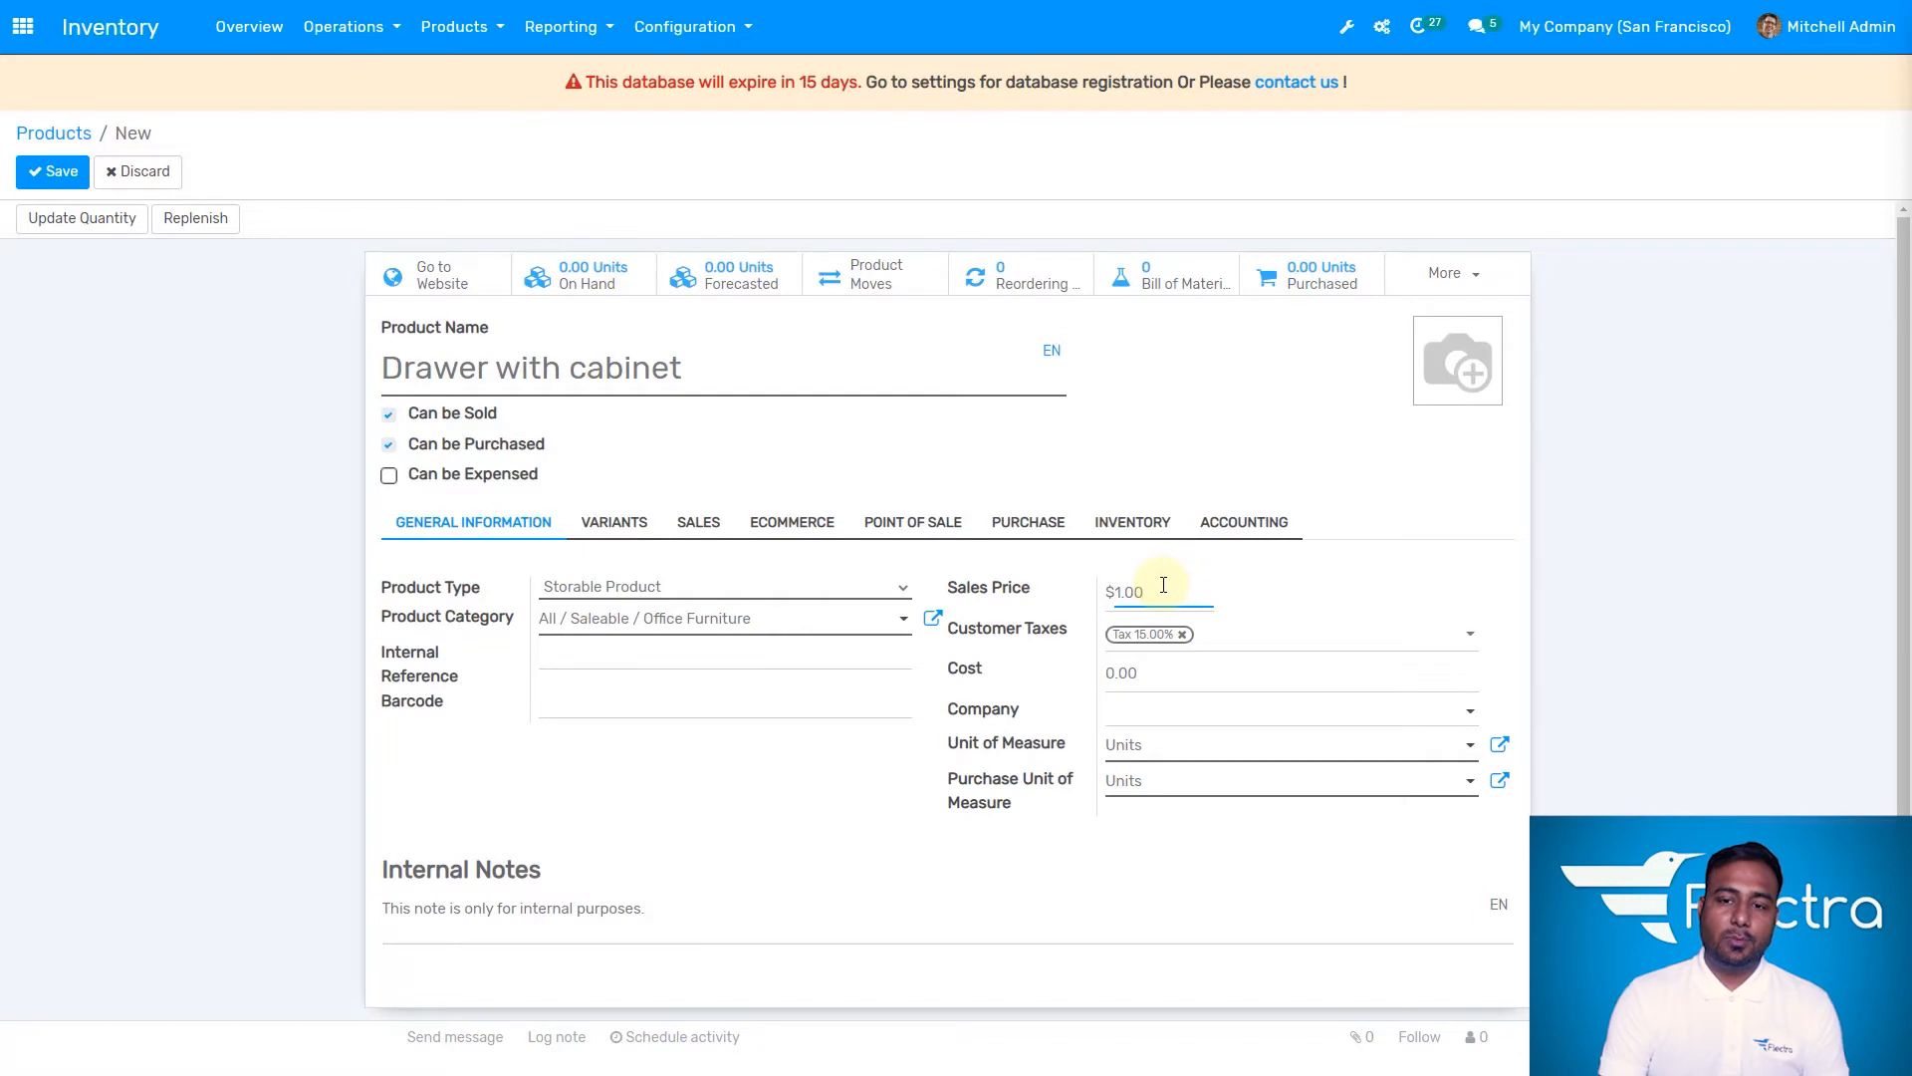
double_click(1163, 586)
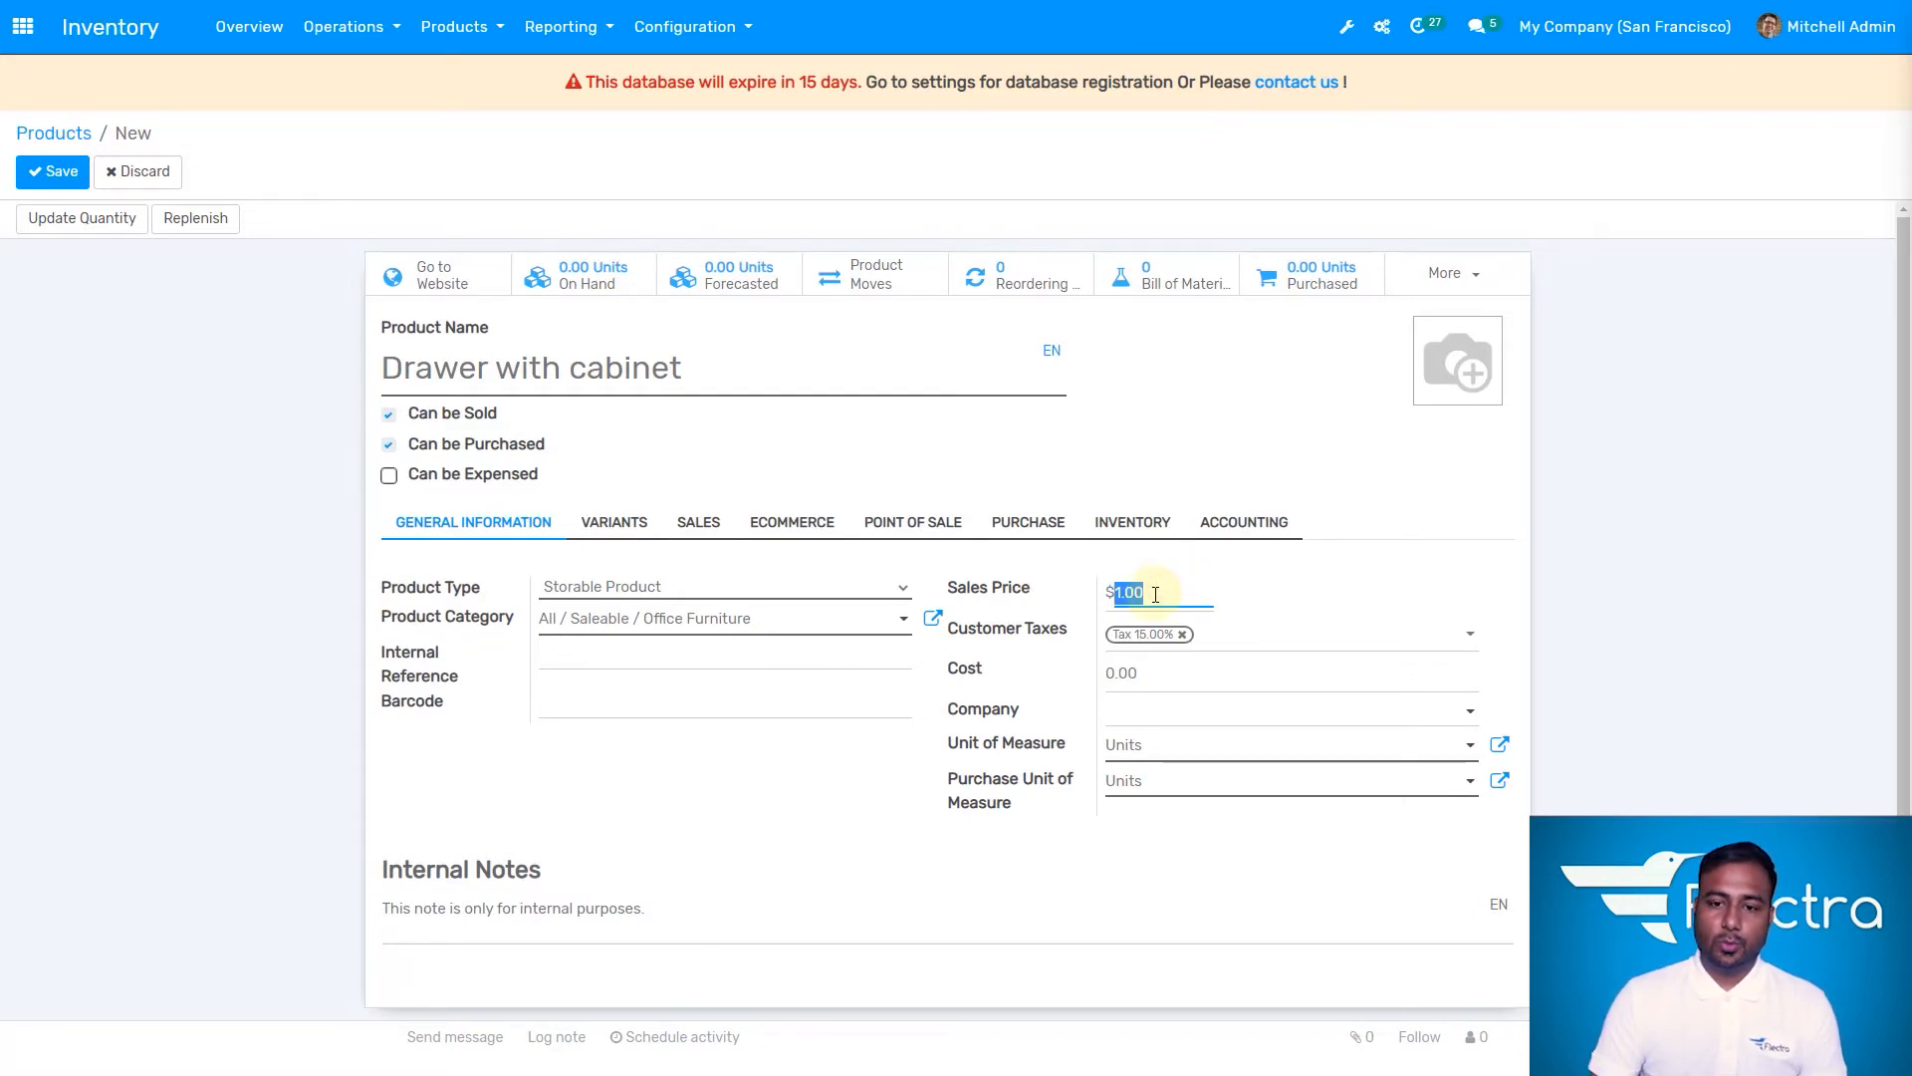
text(1)
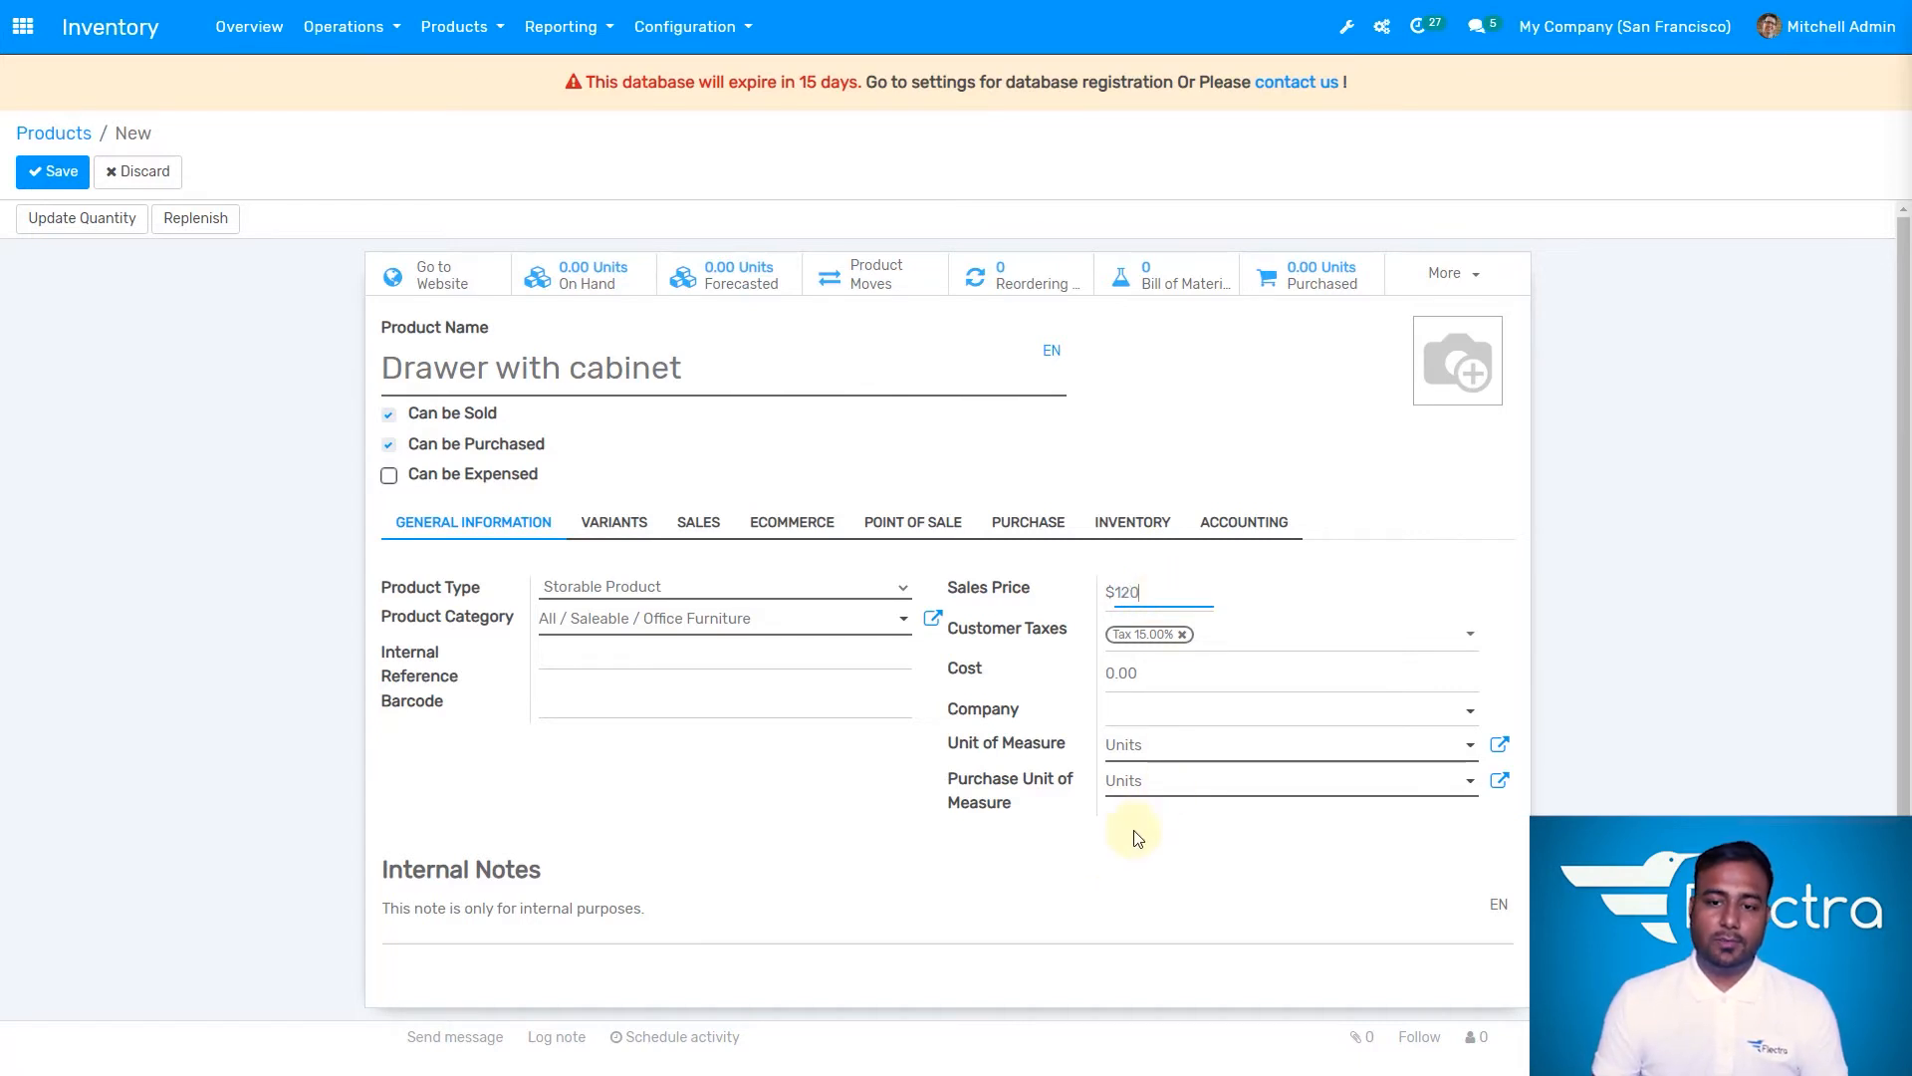
text(20)
click(1091, 853)
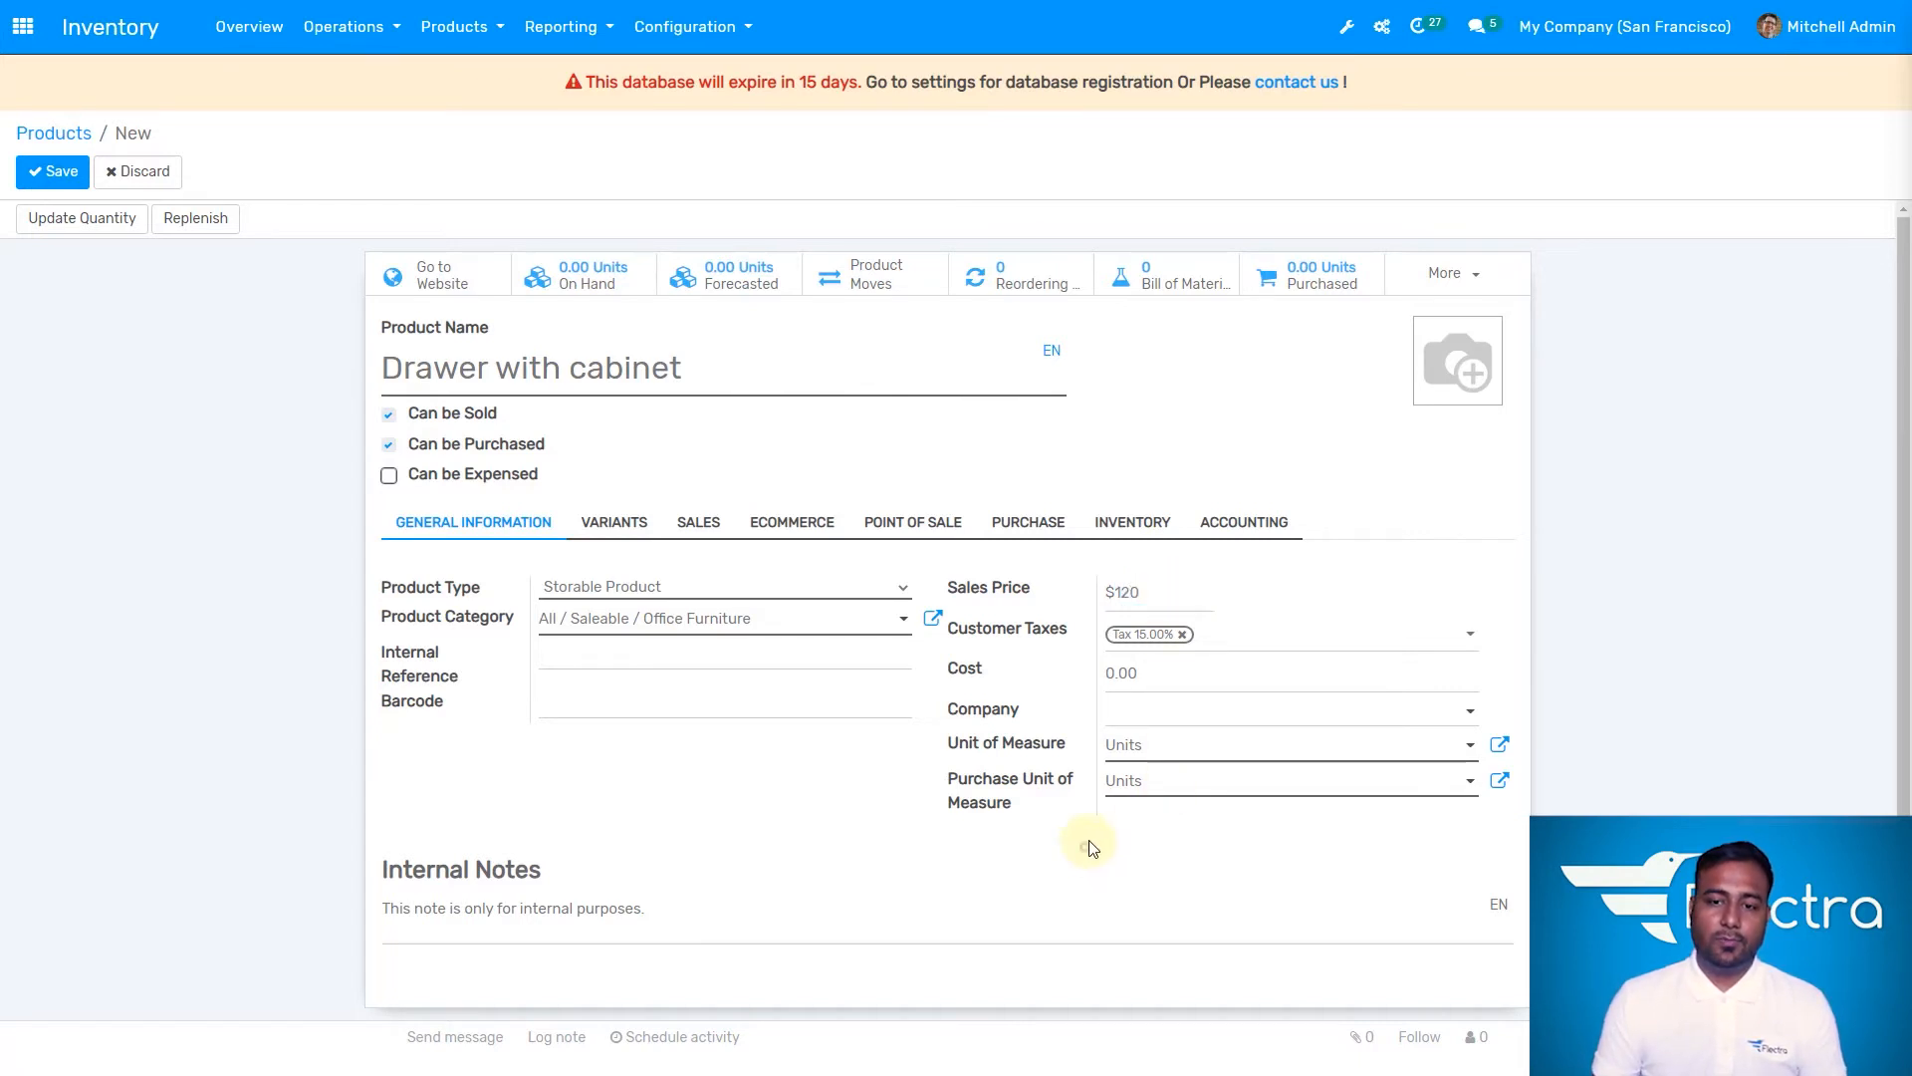
- Leave the product's cost at 0.00 and save the new product
click(1155, 680)
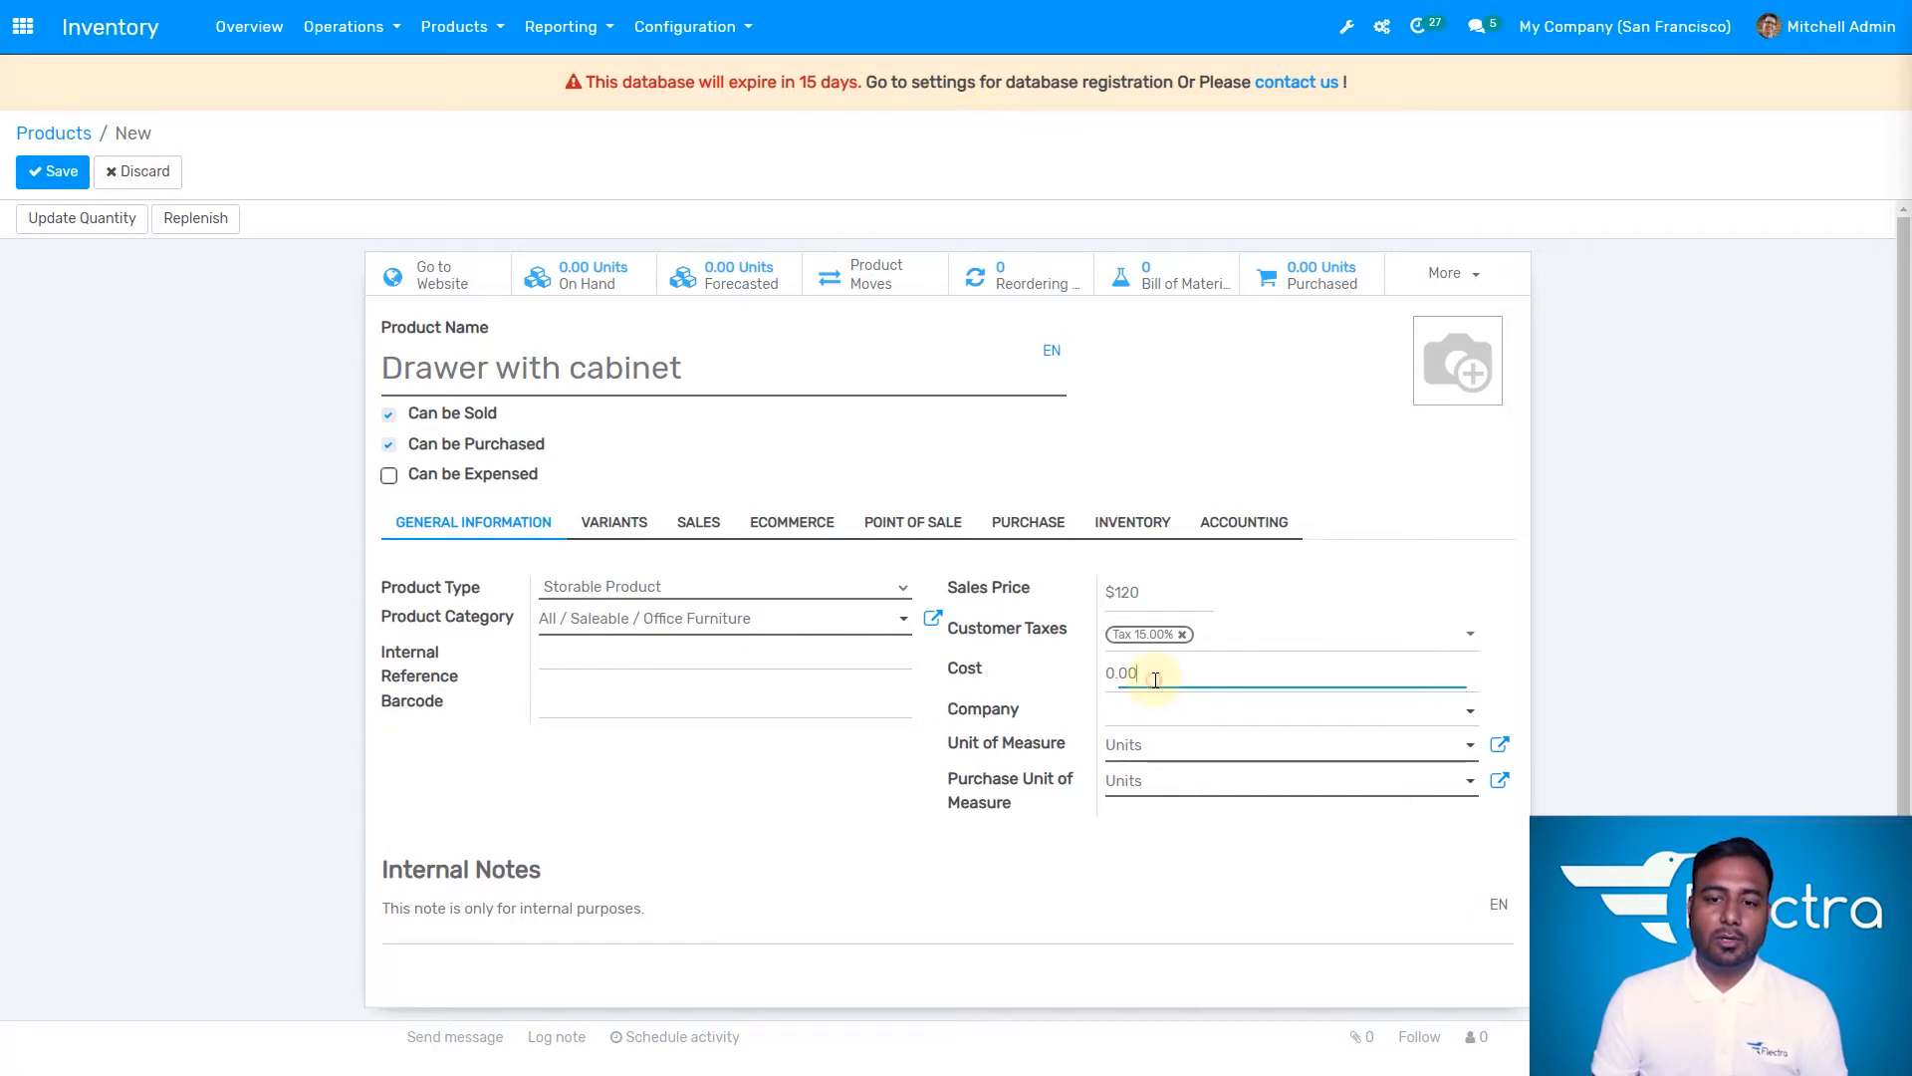
click(1163, 897)
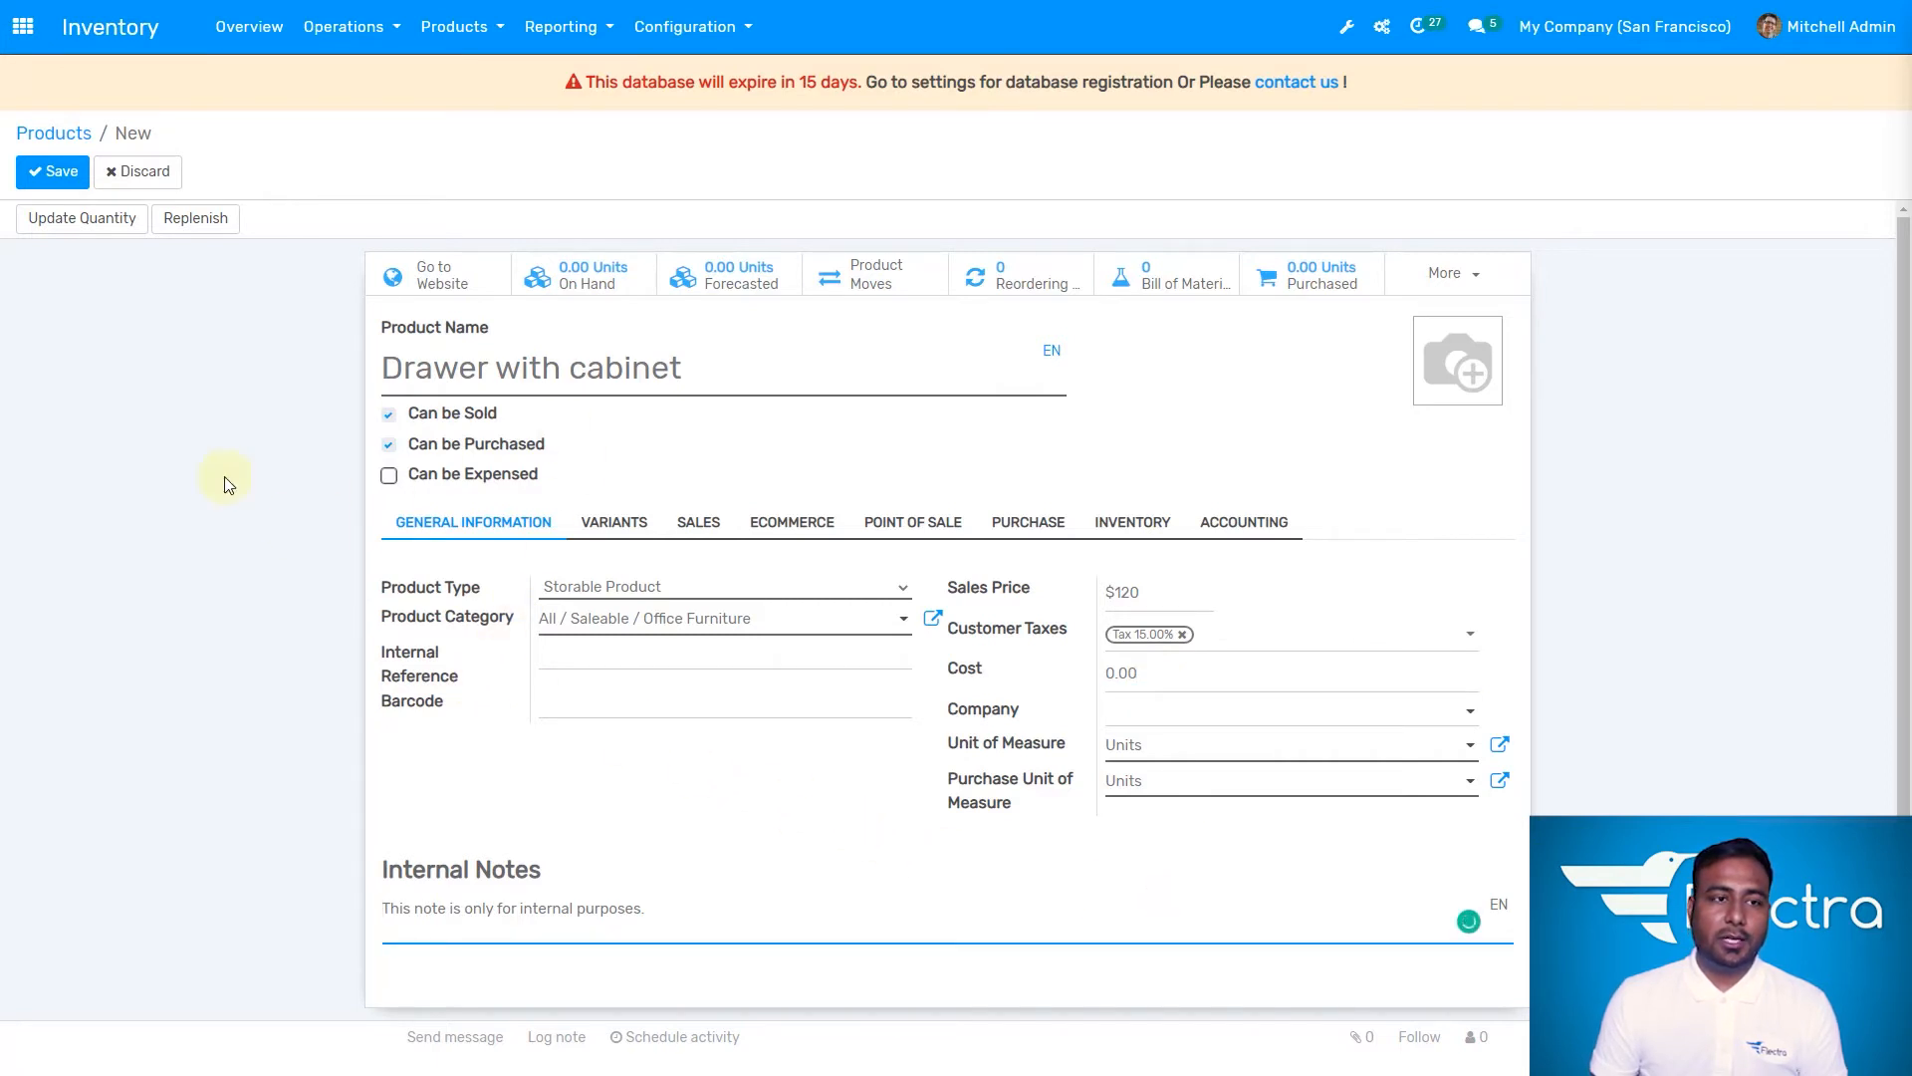
click(61, 167)
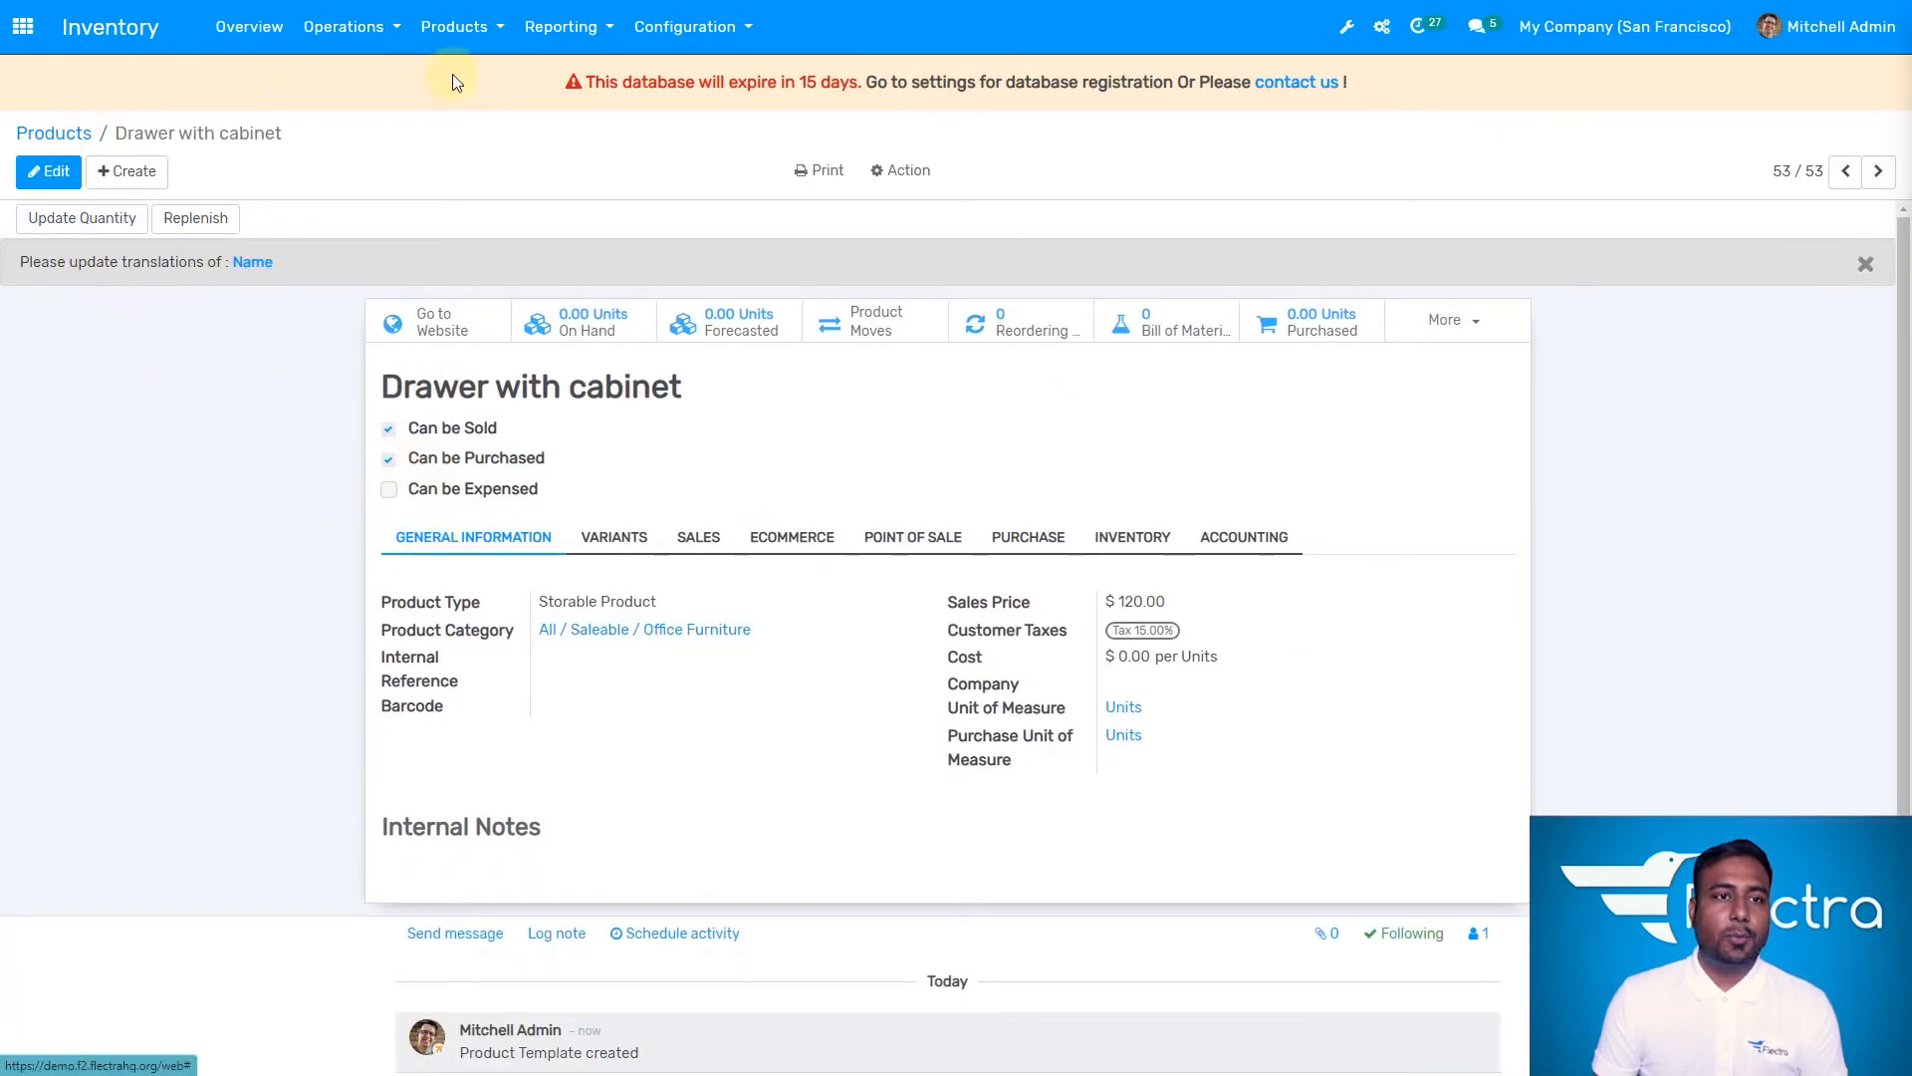
- Switch to the Purchase app and start a new request for quotation with Azure Interior's first listed contact person as vendor
click(25, 31)
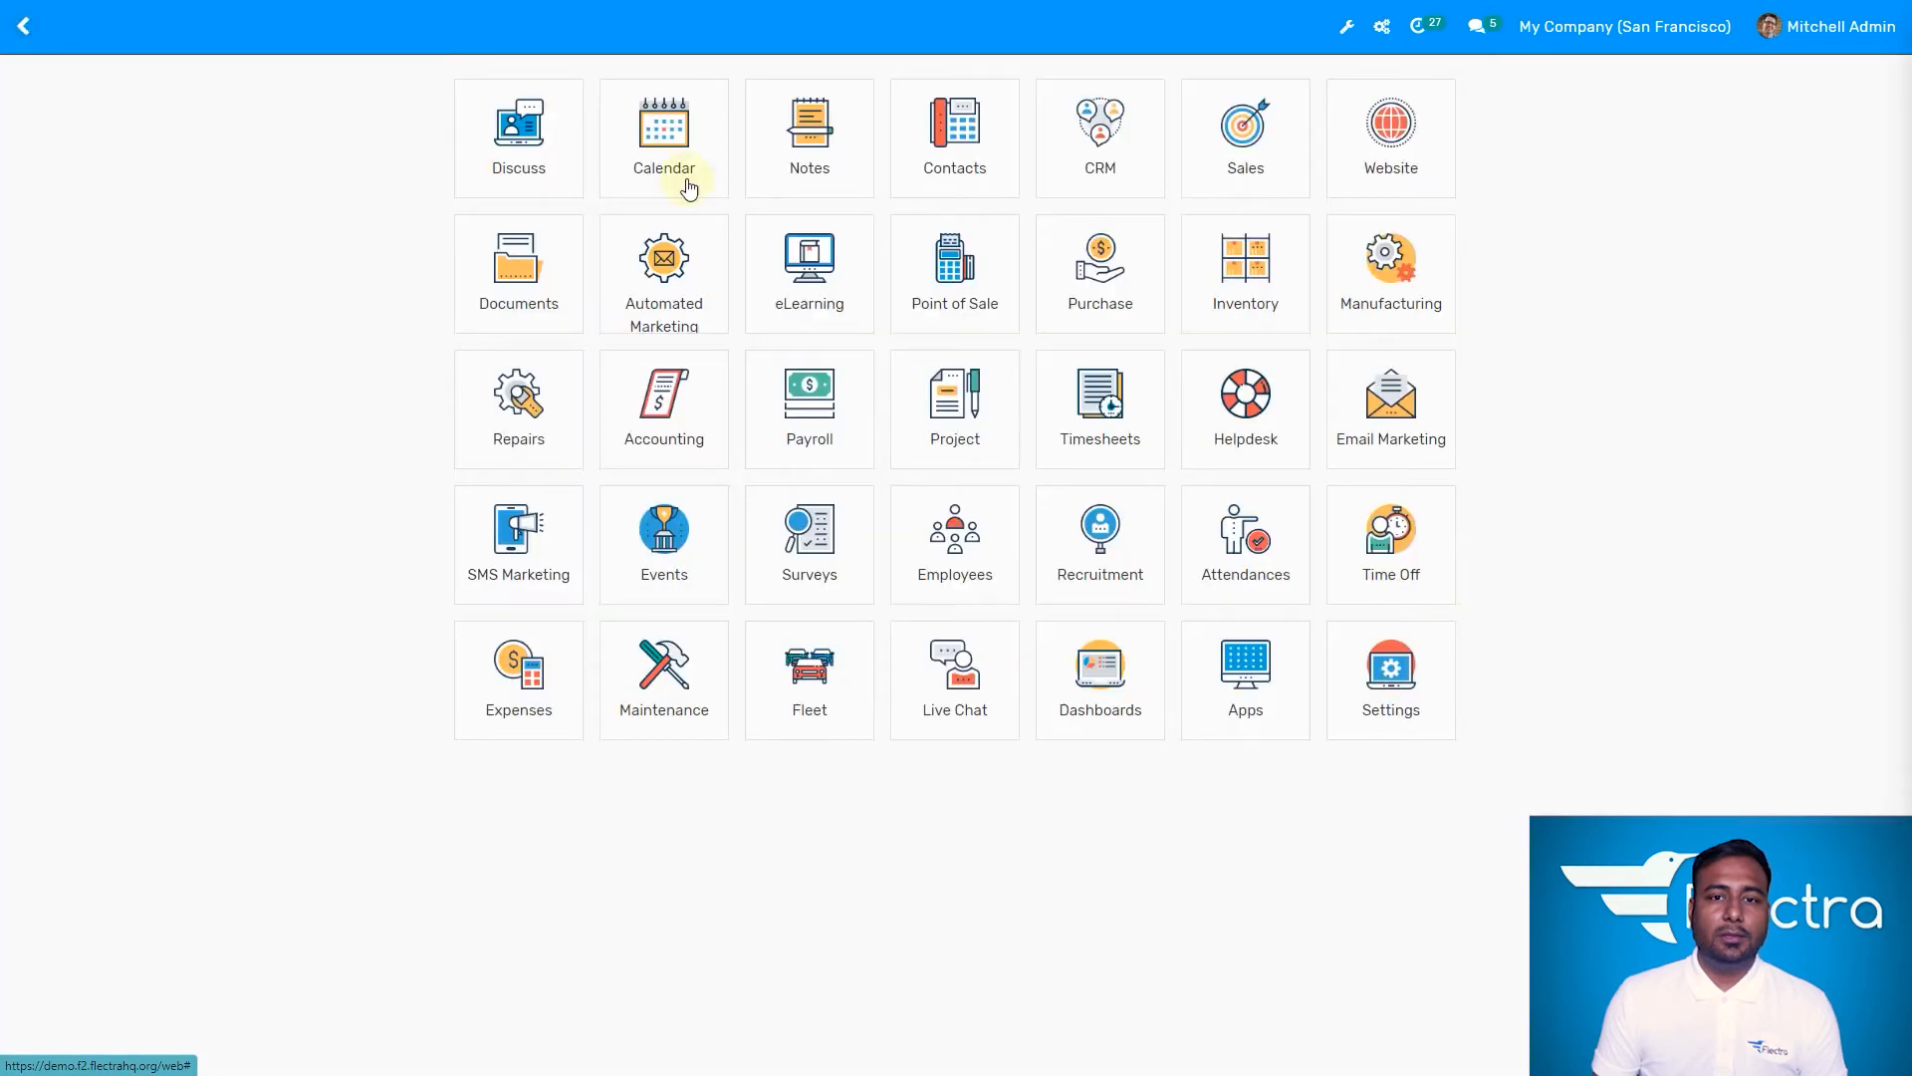
click(1087, 257)
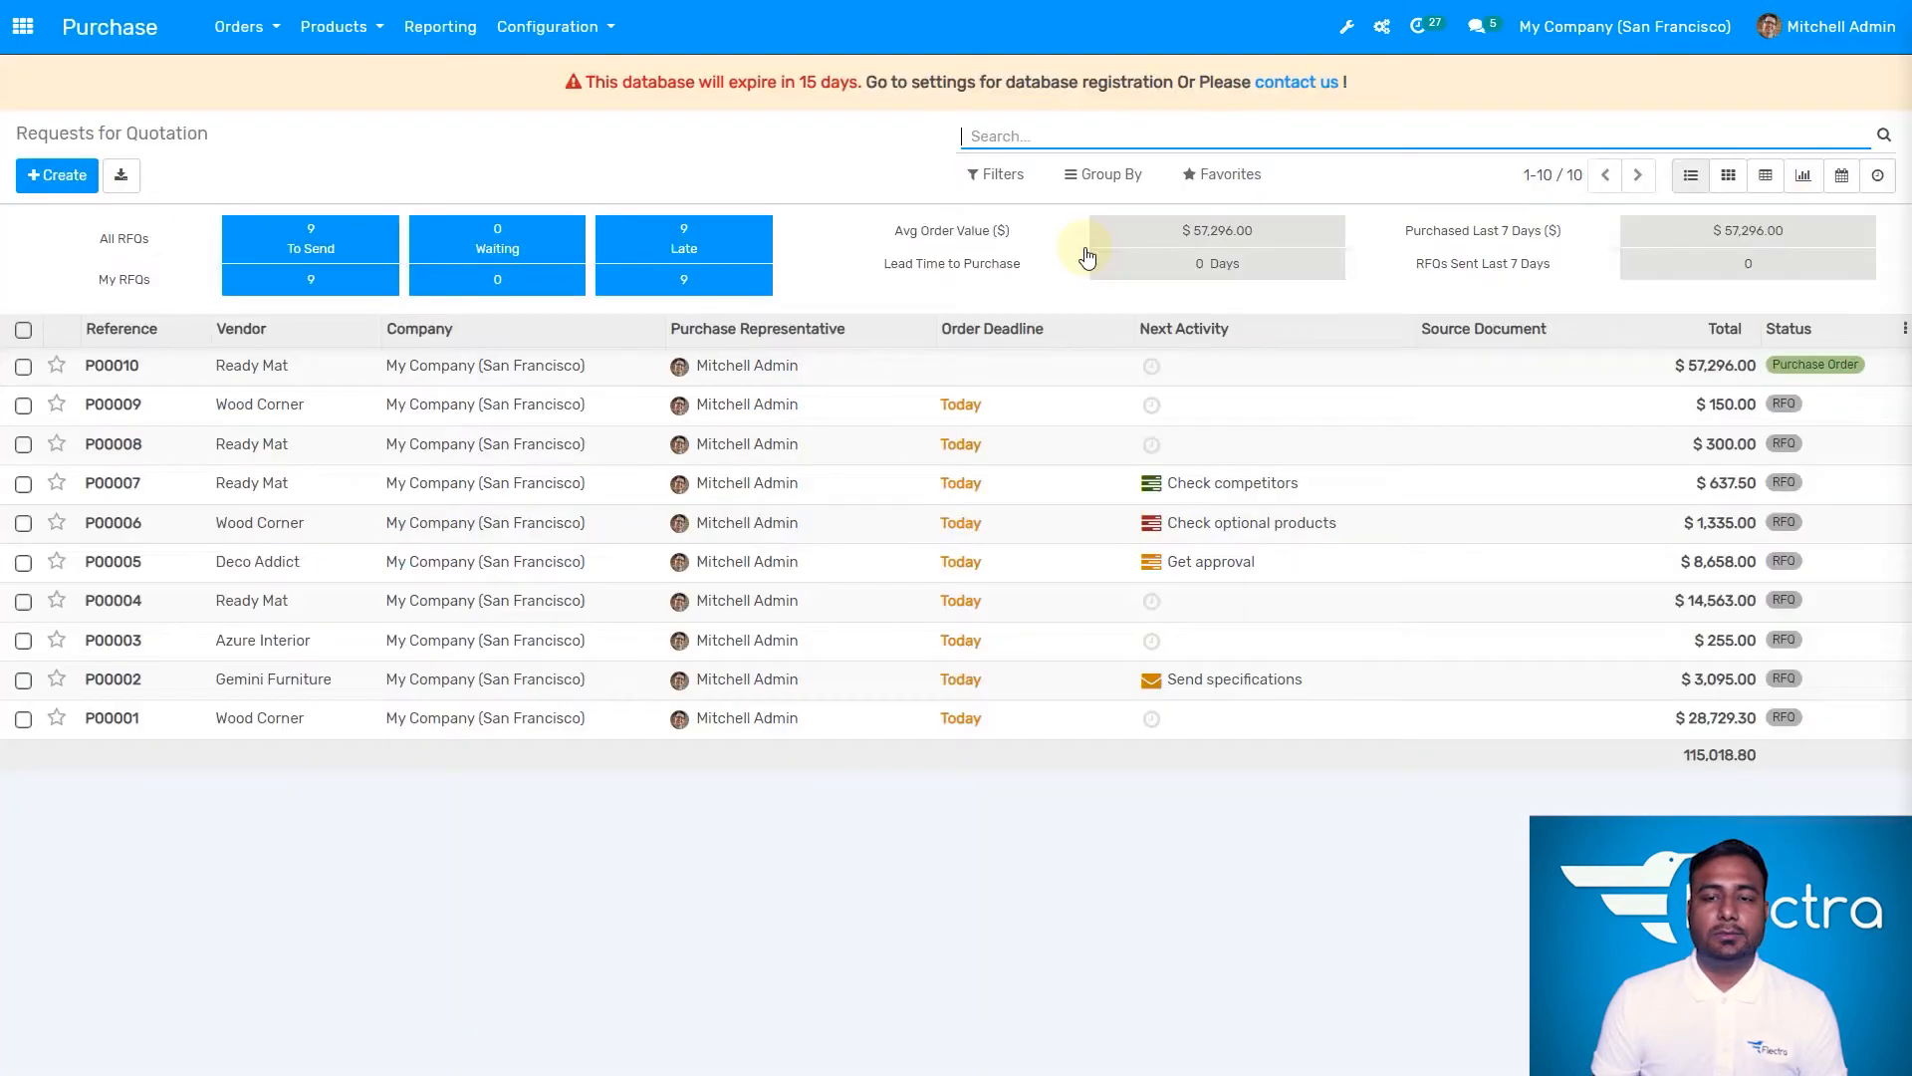
click(59, 177)
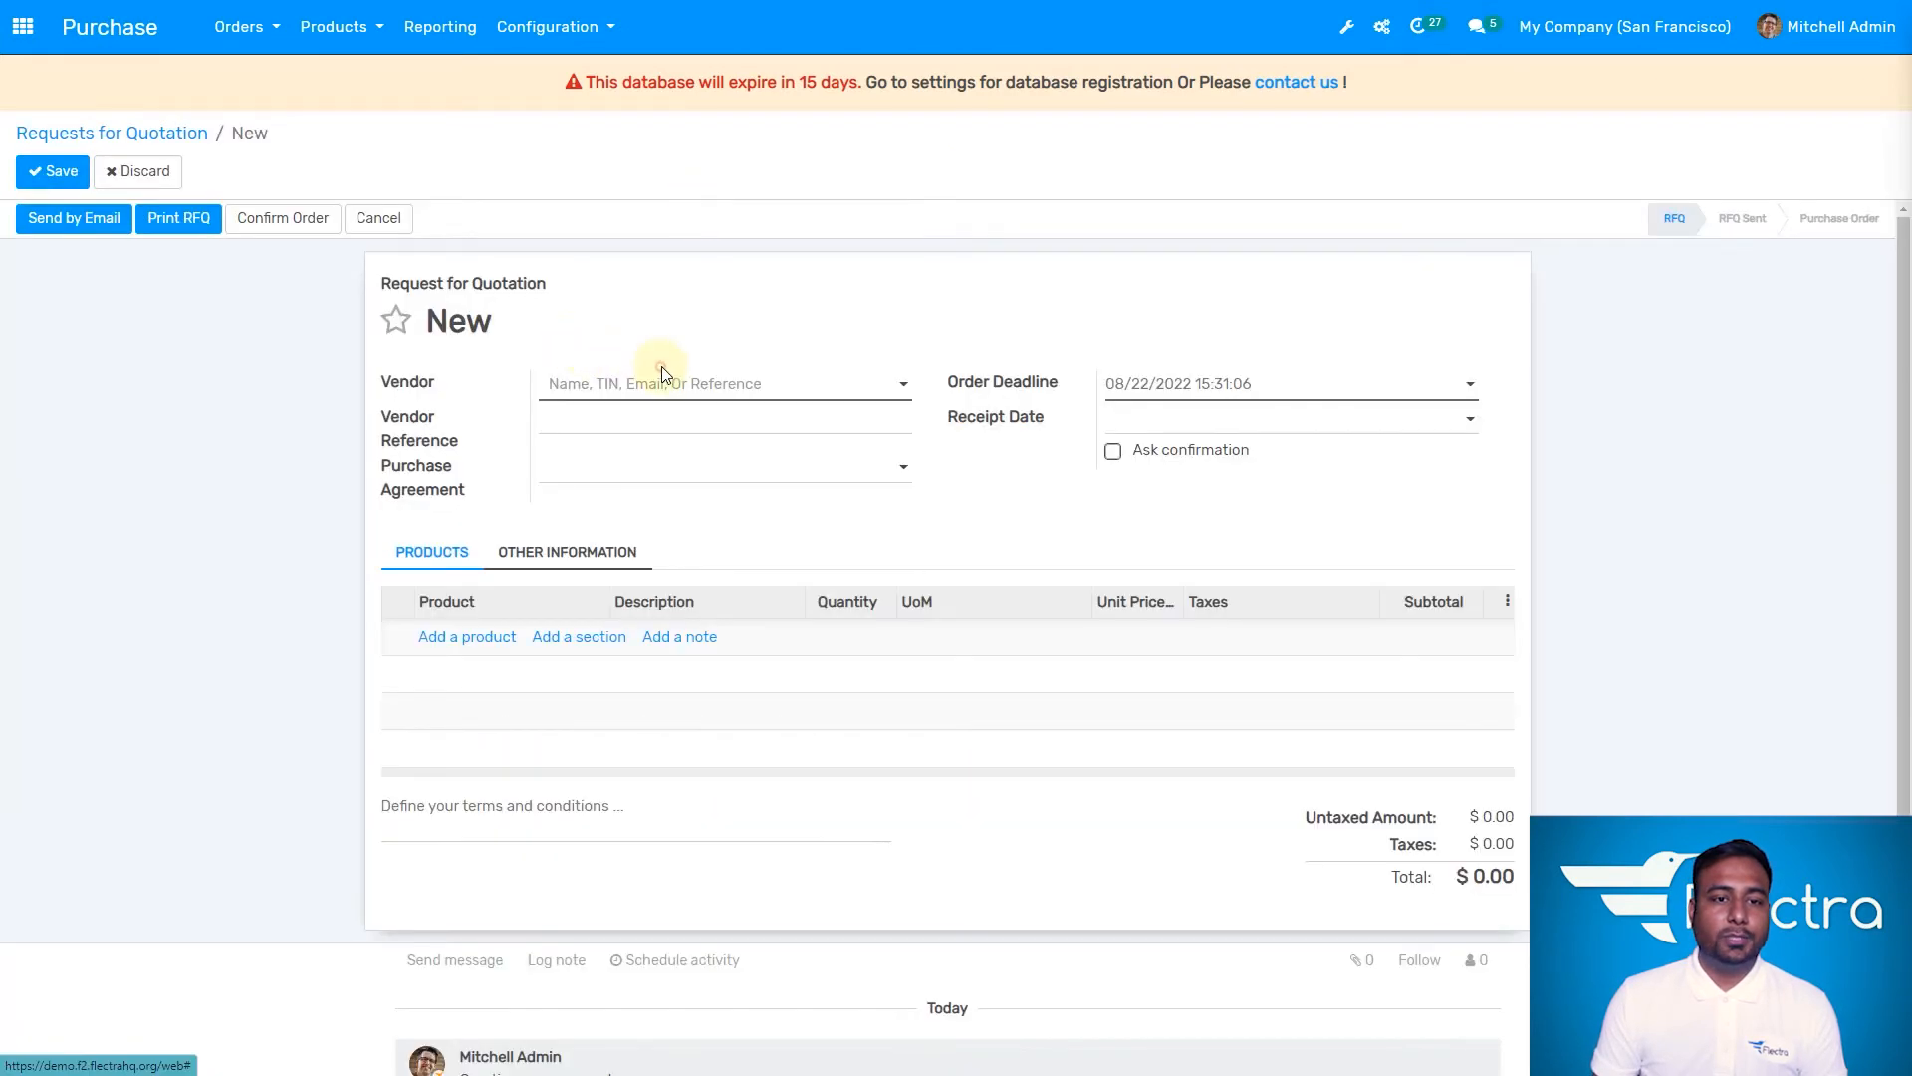
click(666, 381)
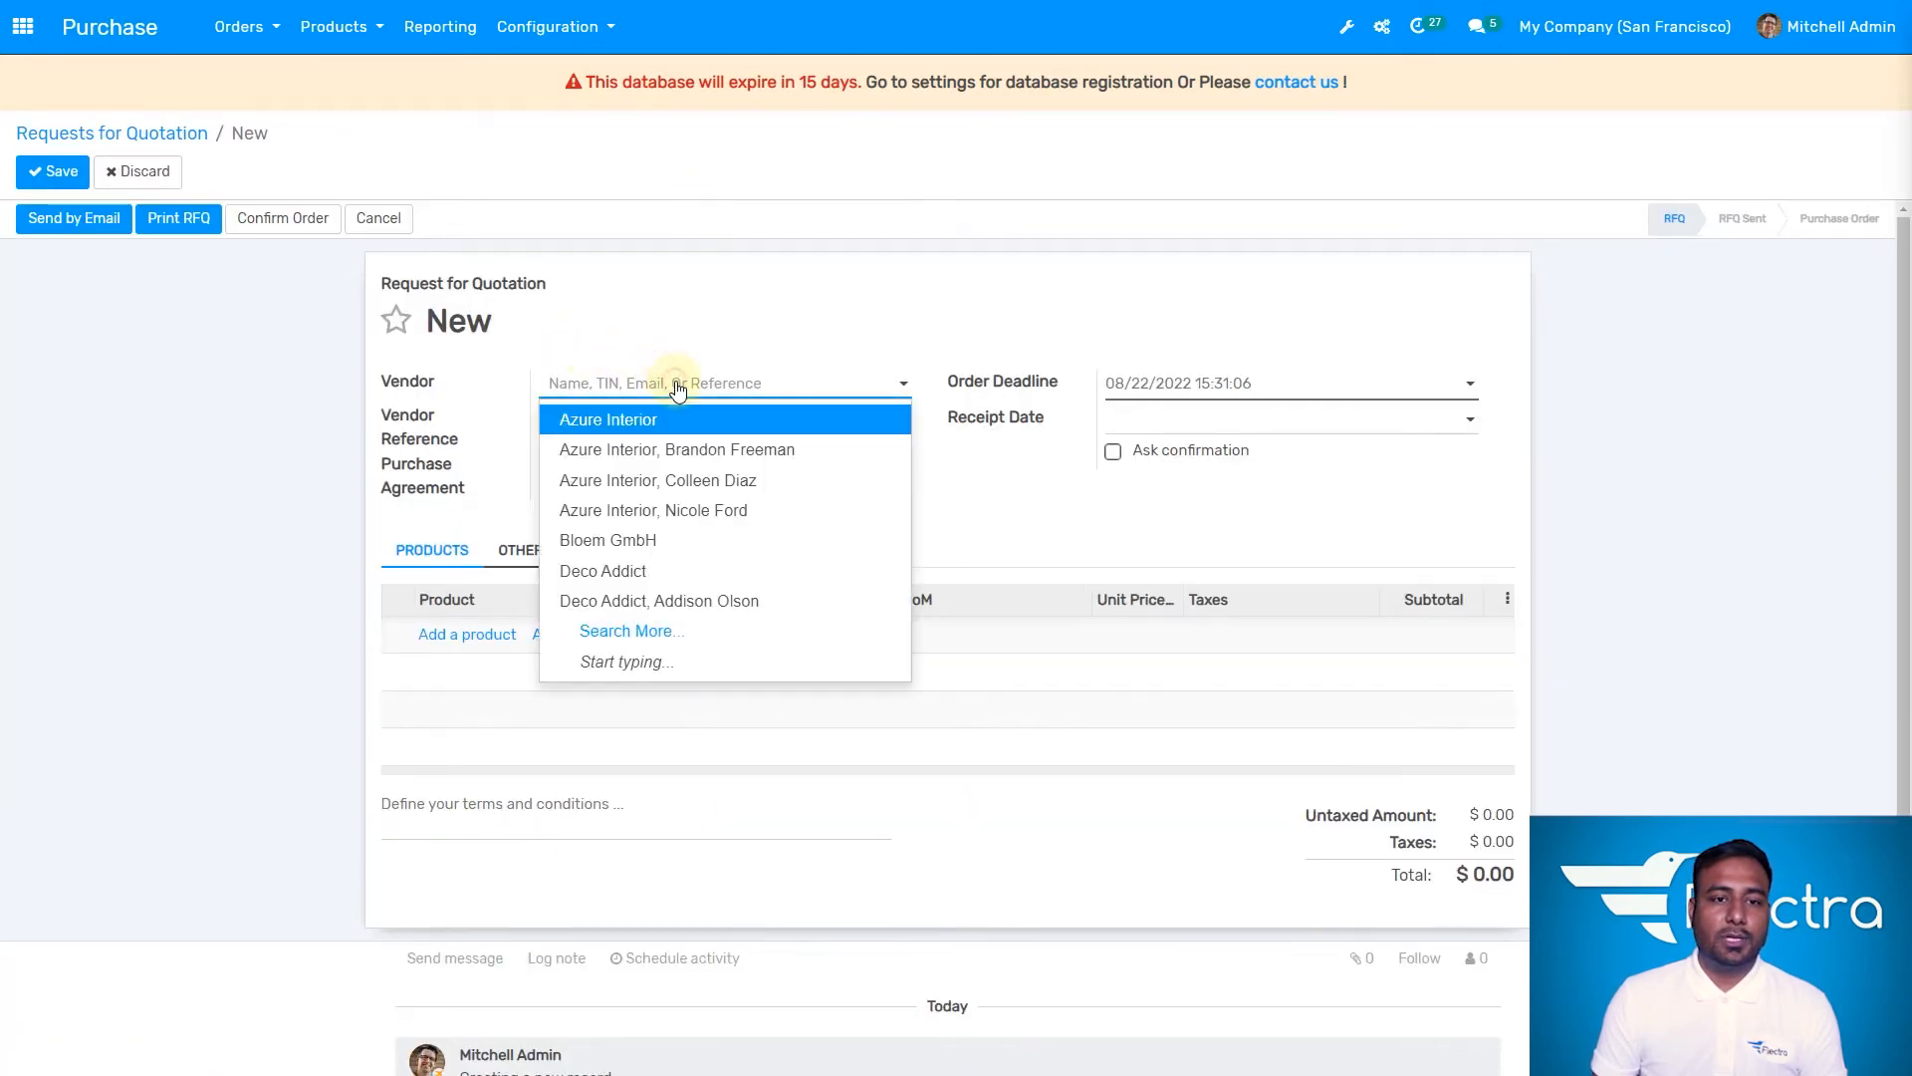
click(695, 453)
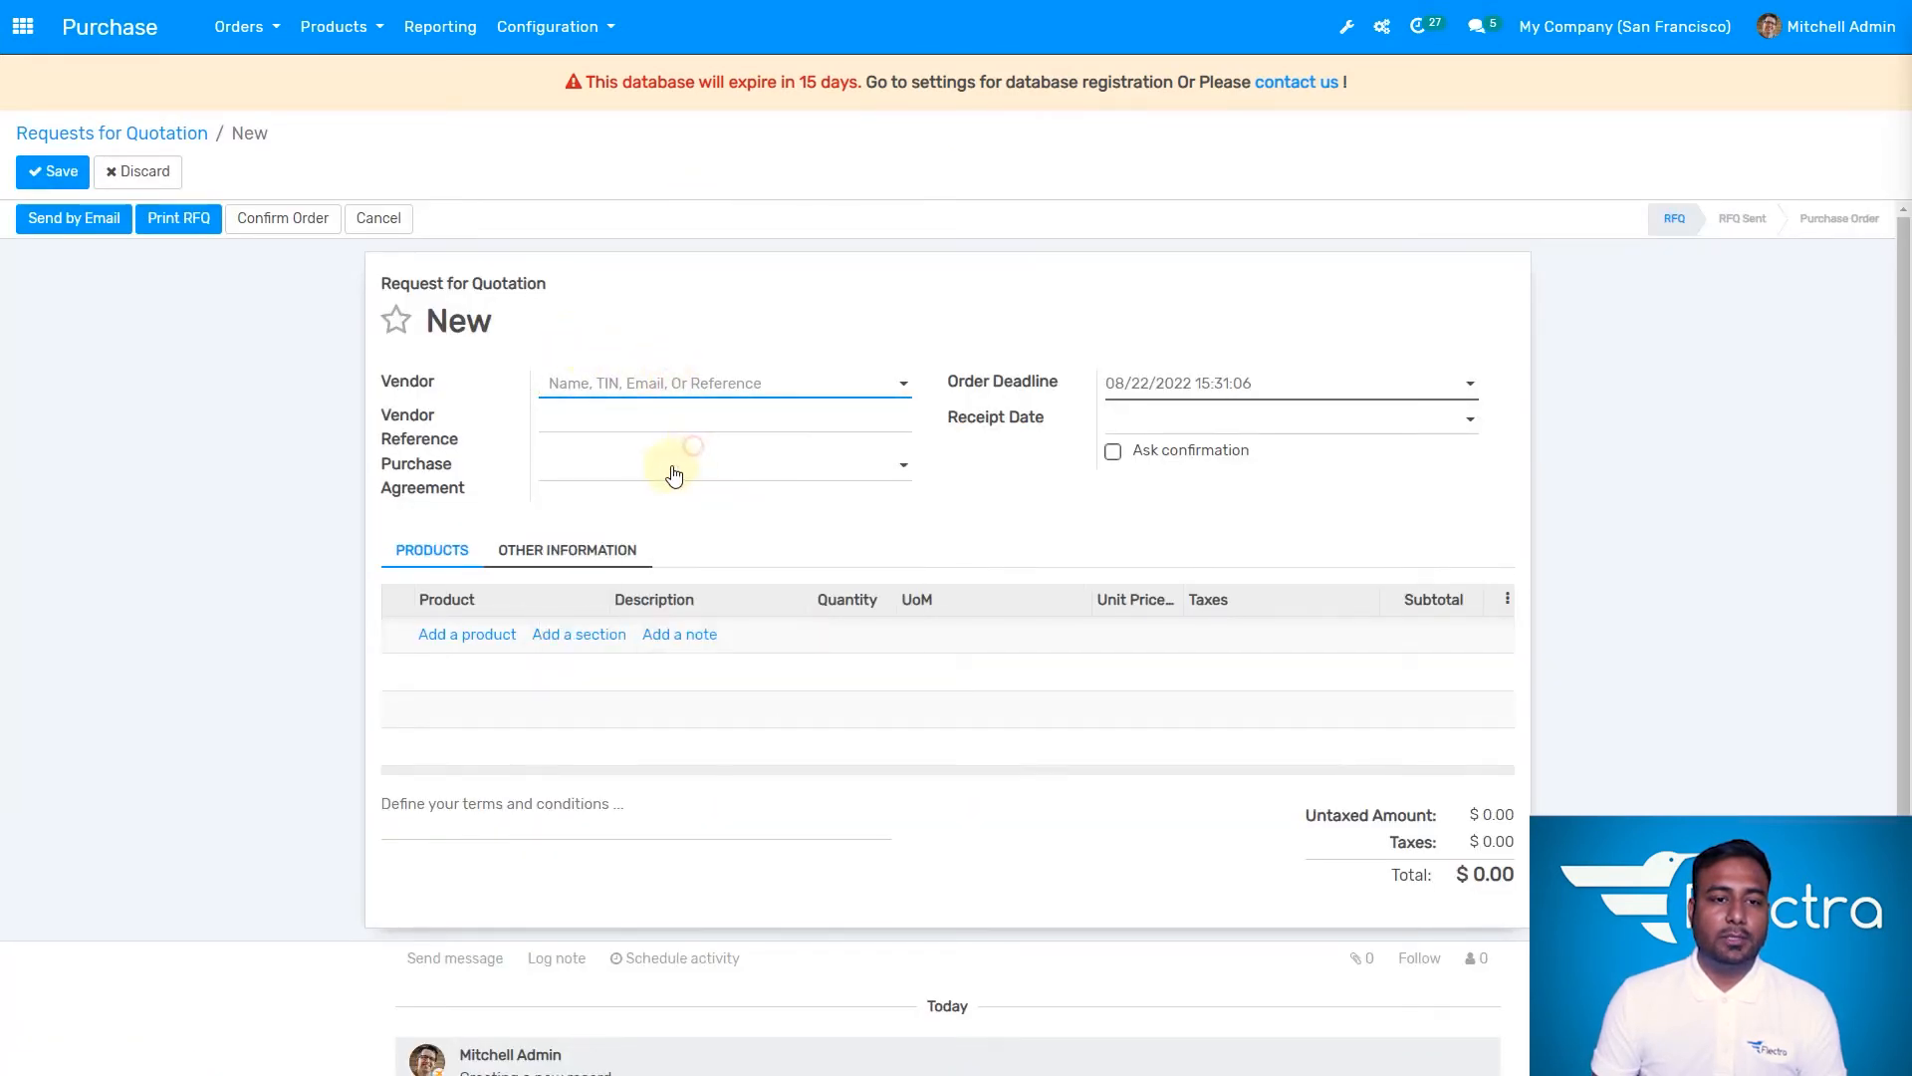
- Add the product "Drawer with cabinet" as an order line of the request for quotation
click(493, 636)
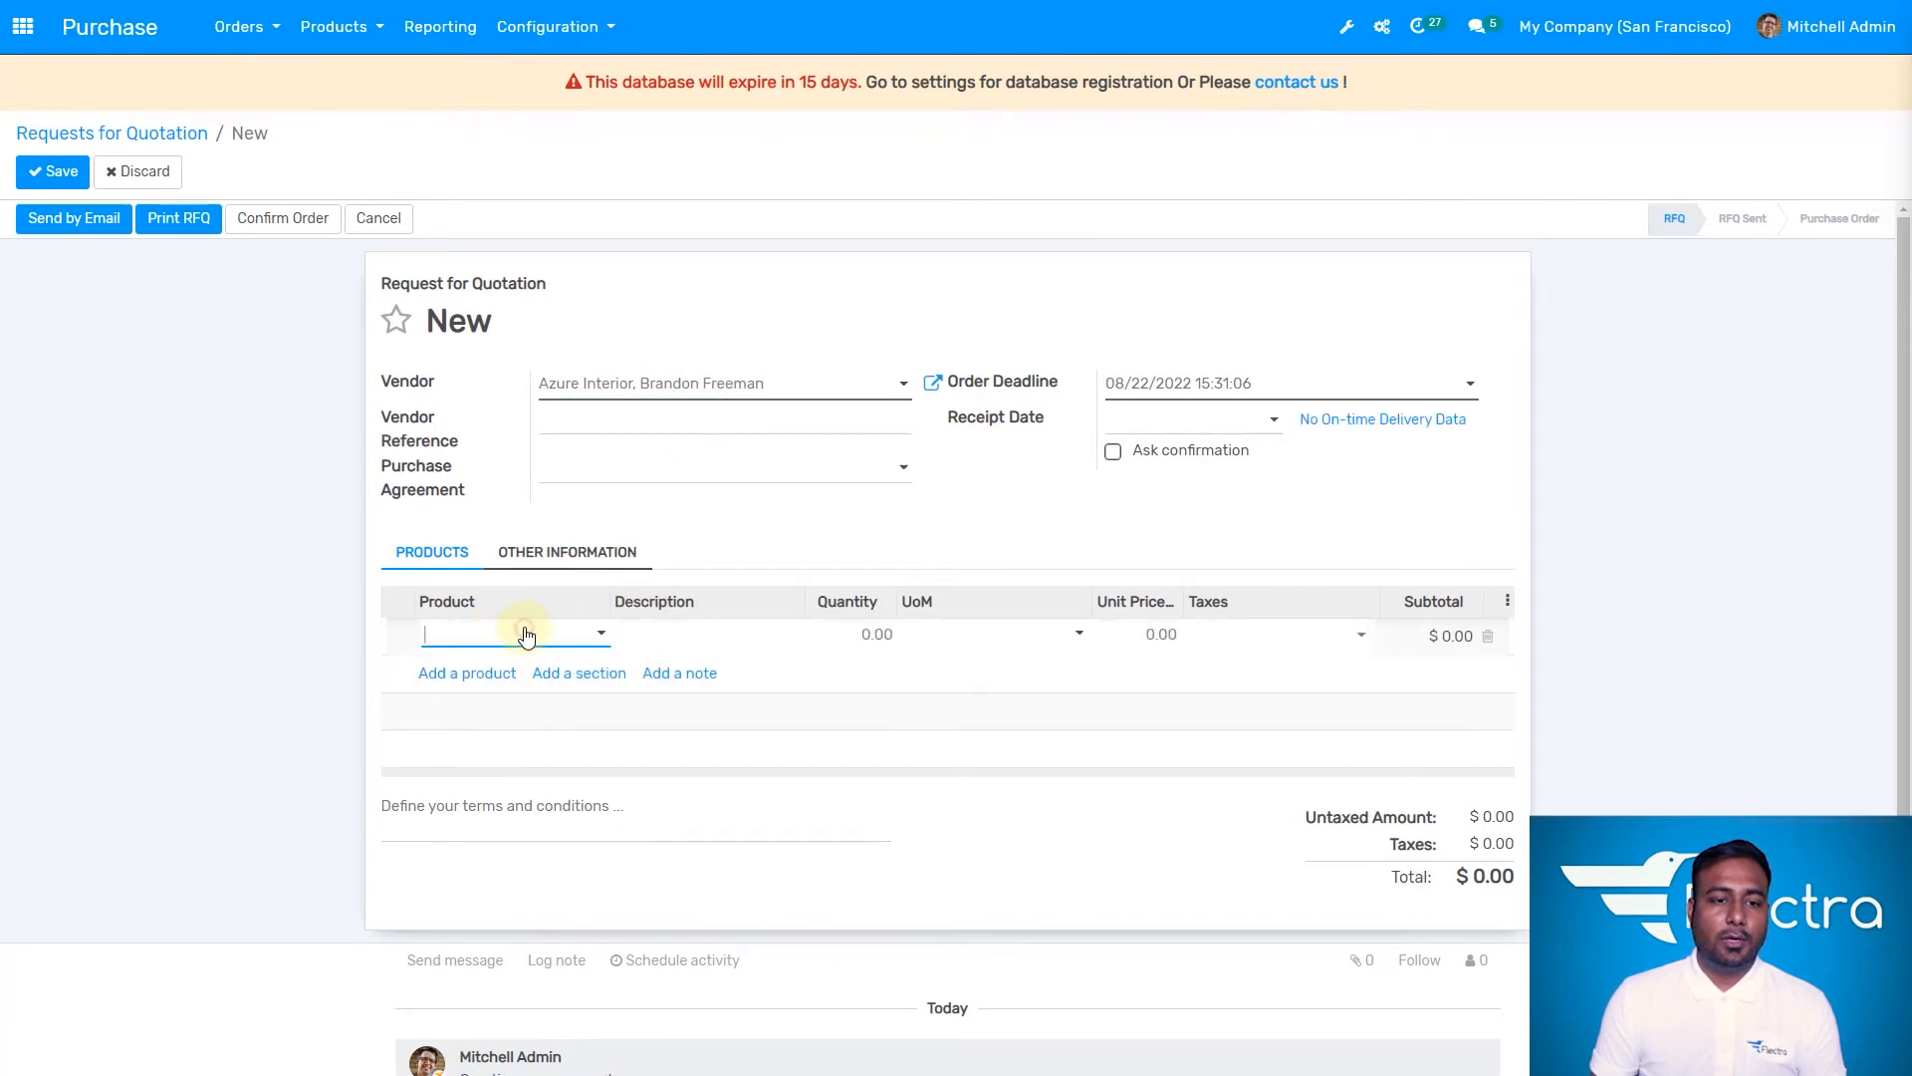
click(526, 634)
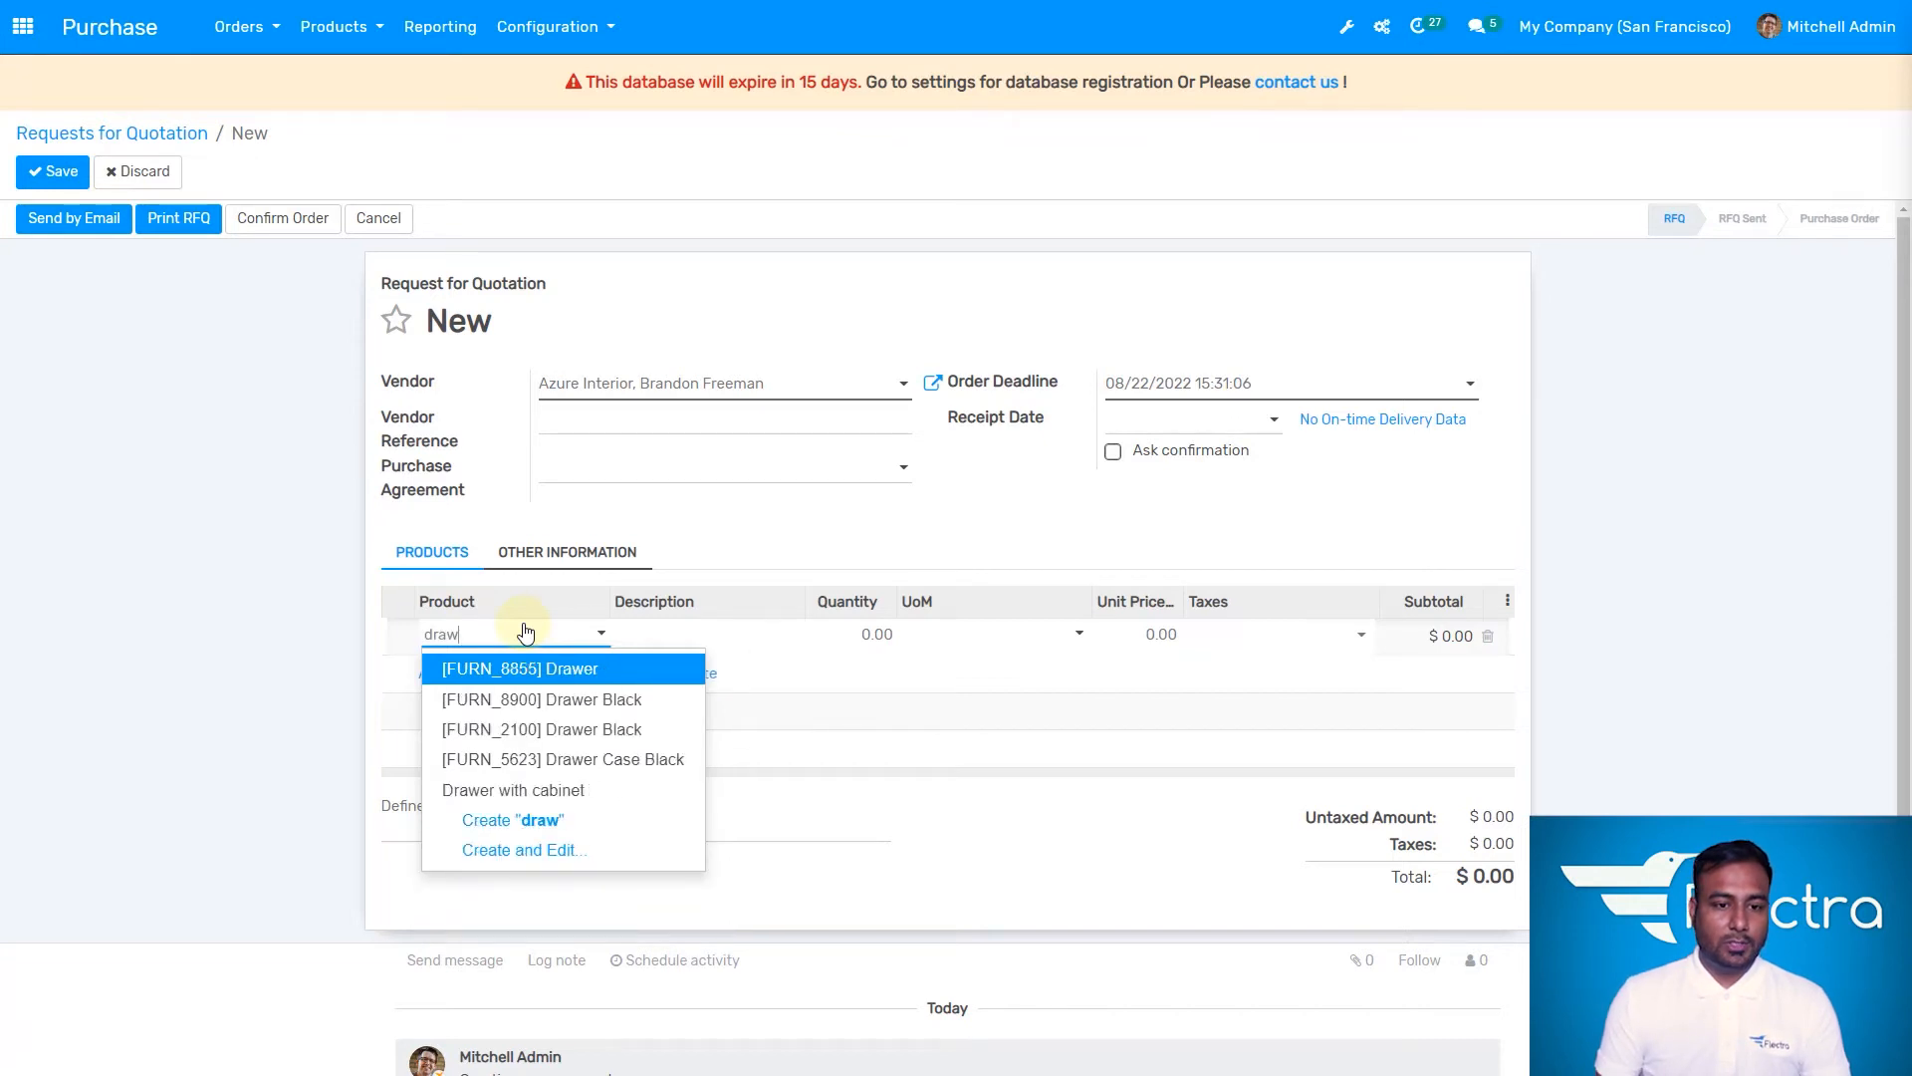
click(623, 790)
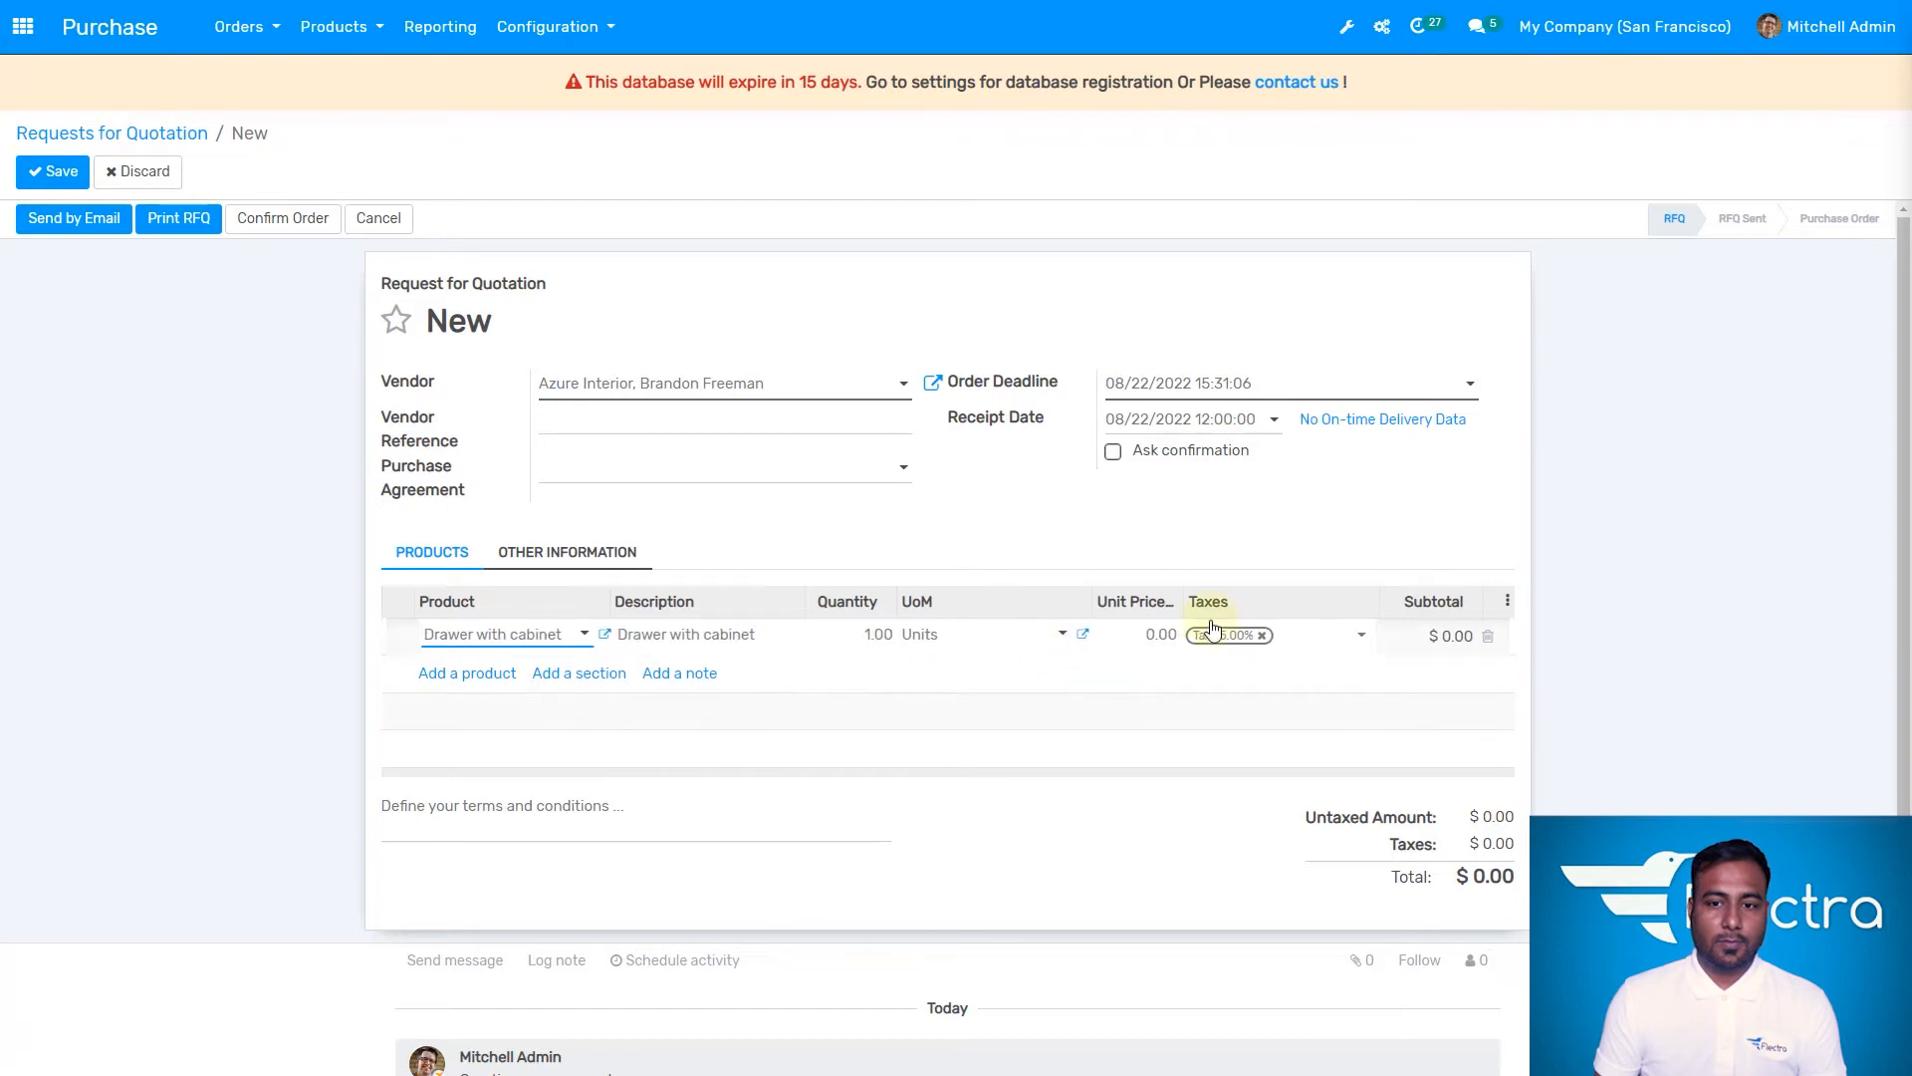
- Set the order line's unit price to 75 and save the request for quotation
key(Tab)
click(1167, 634)
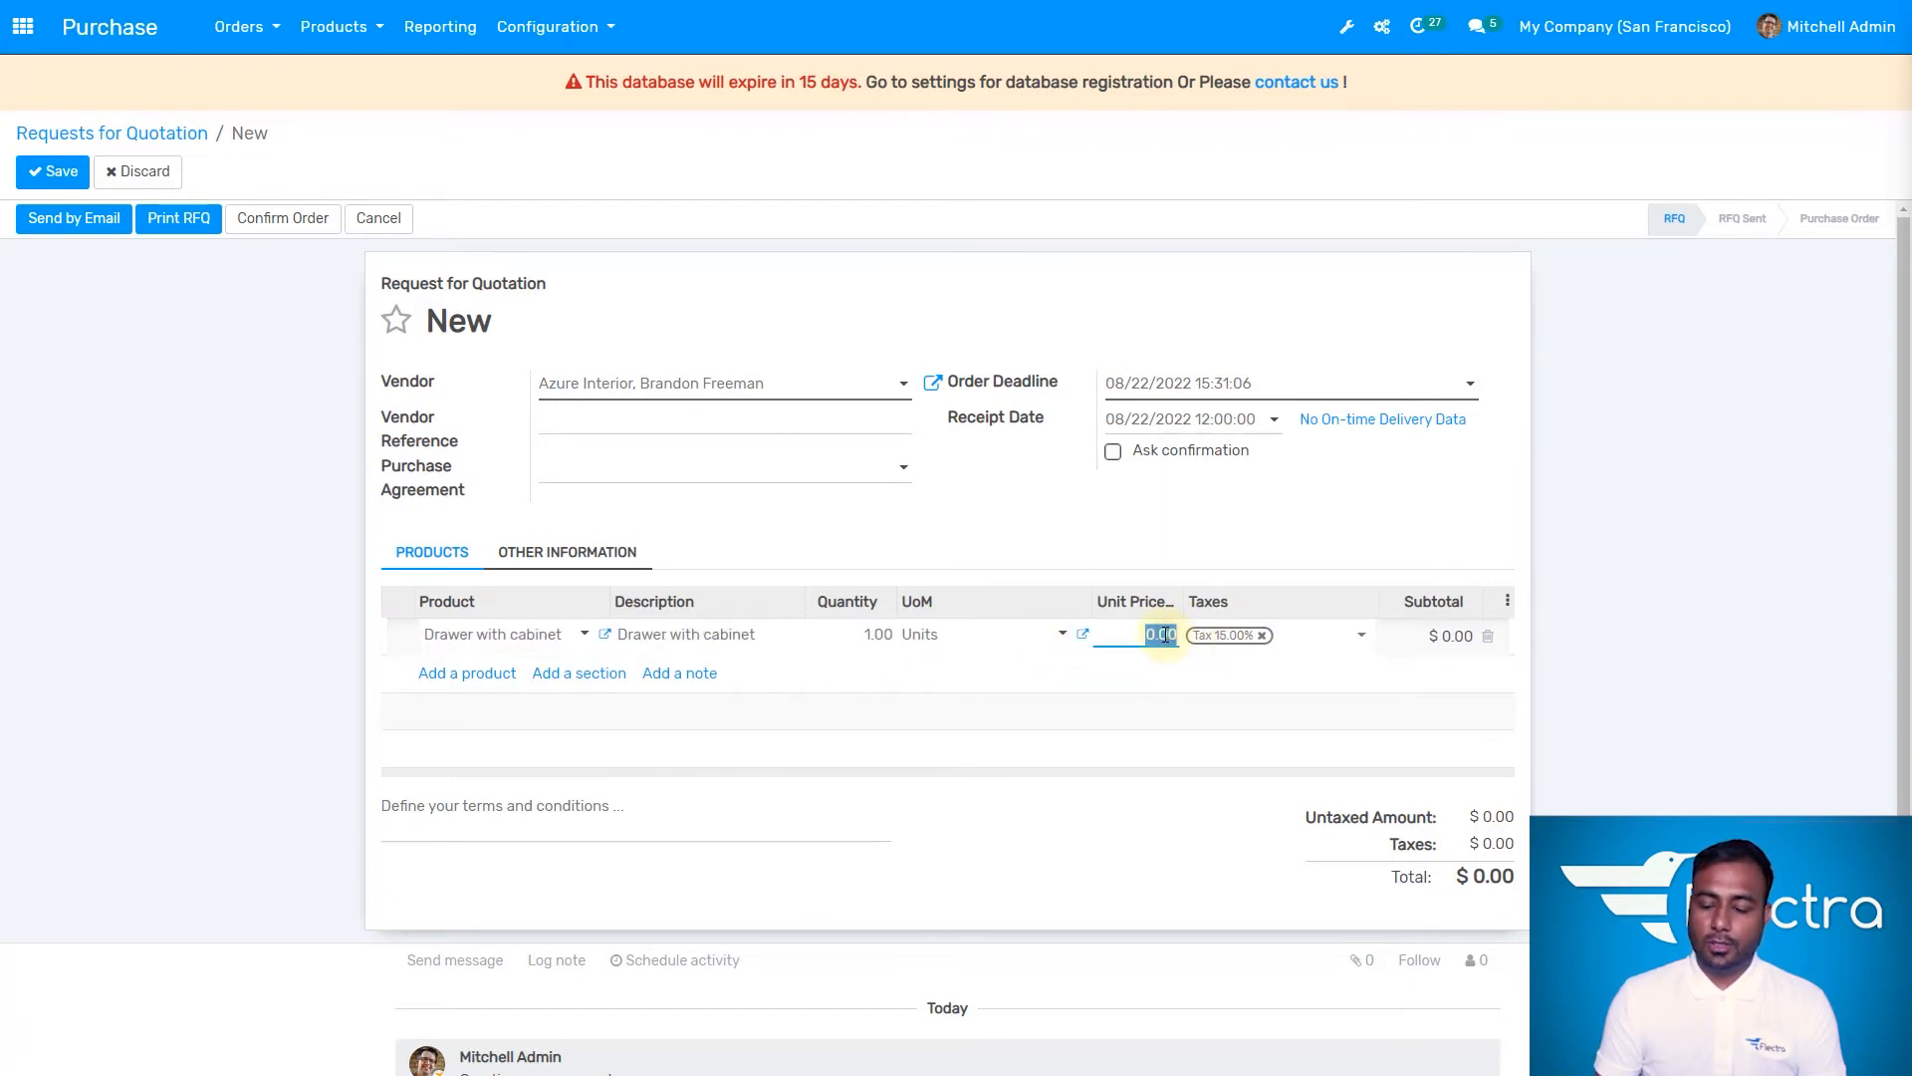
text(75)
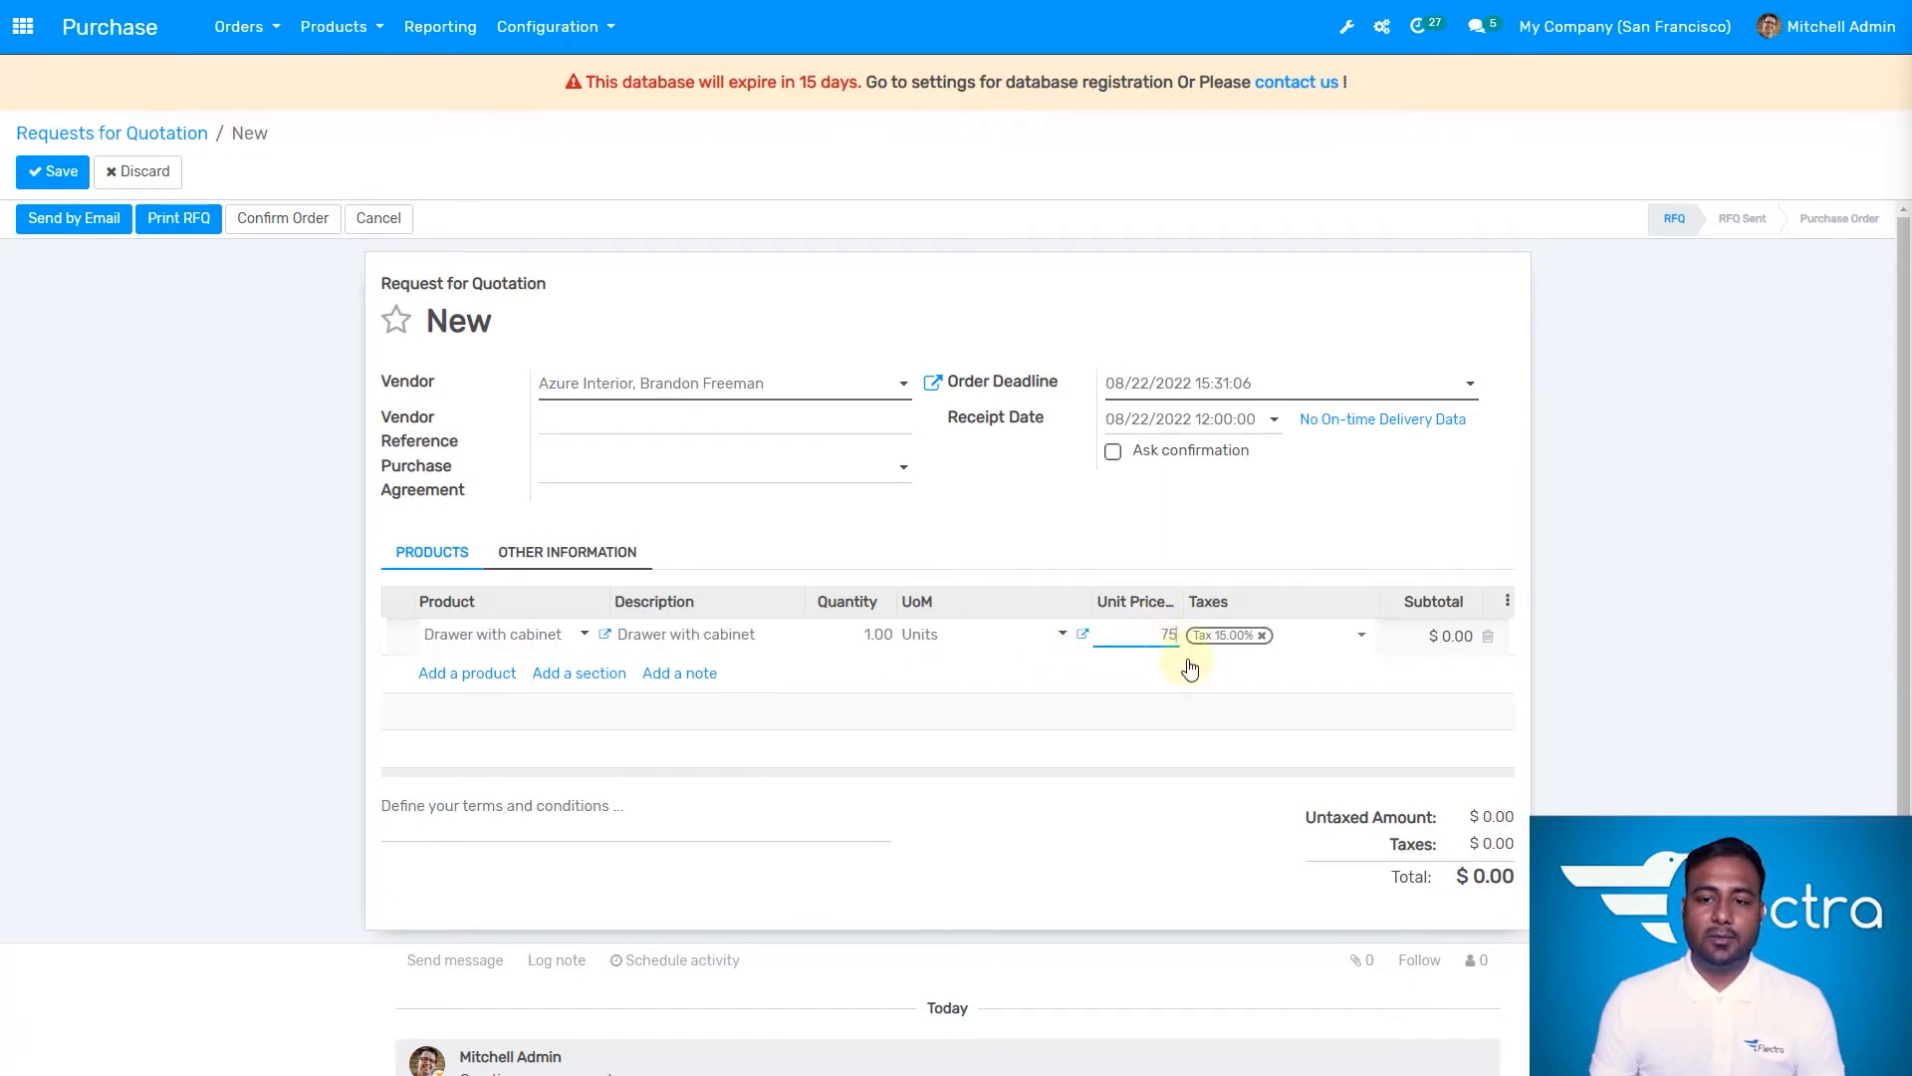
scroll(1165, 665, down, 1)
click(1140, 666)
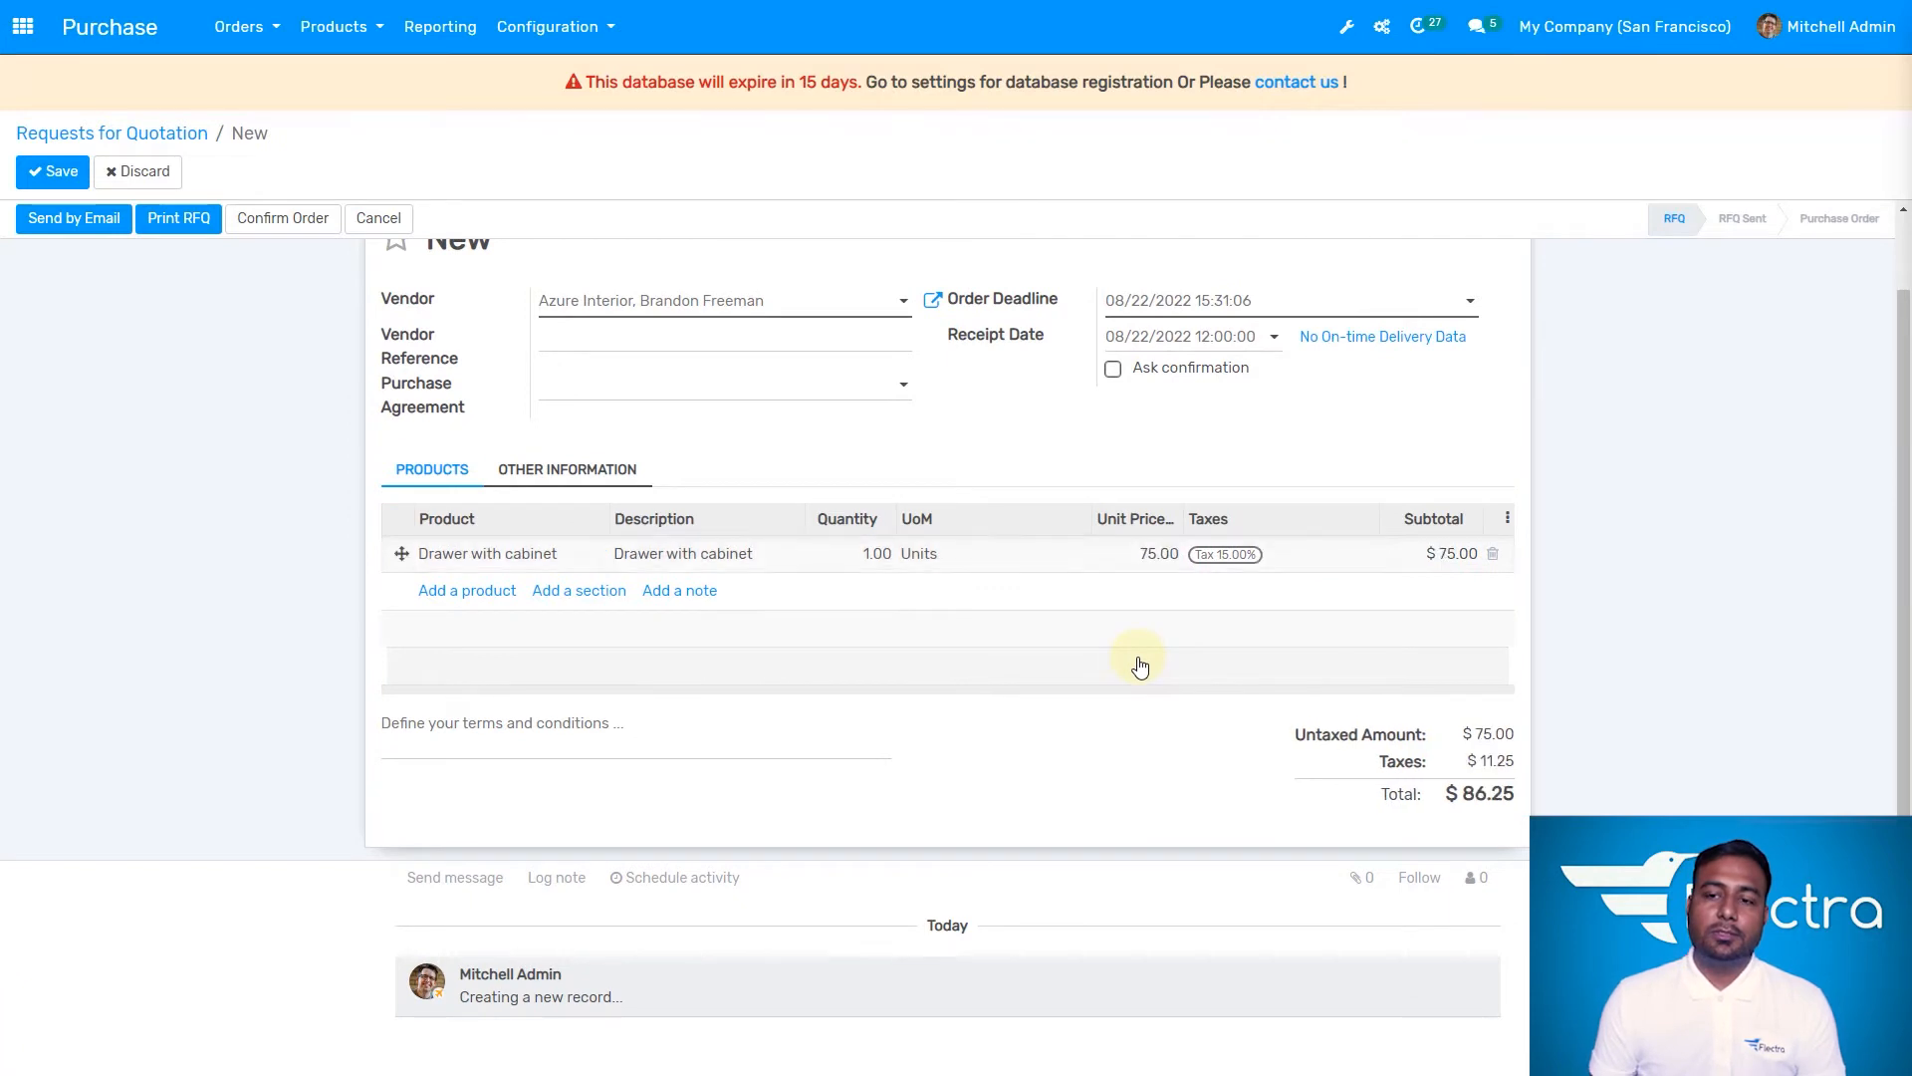
click(1140, 666)
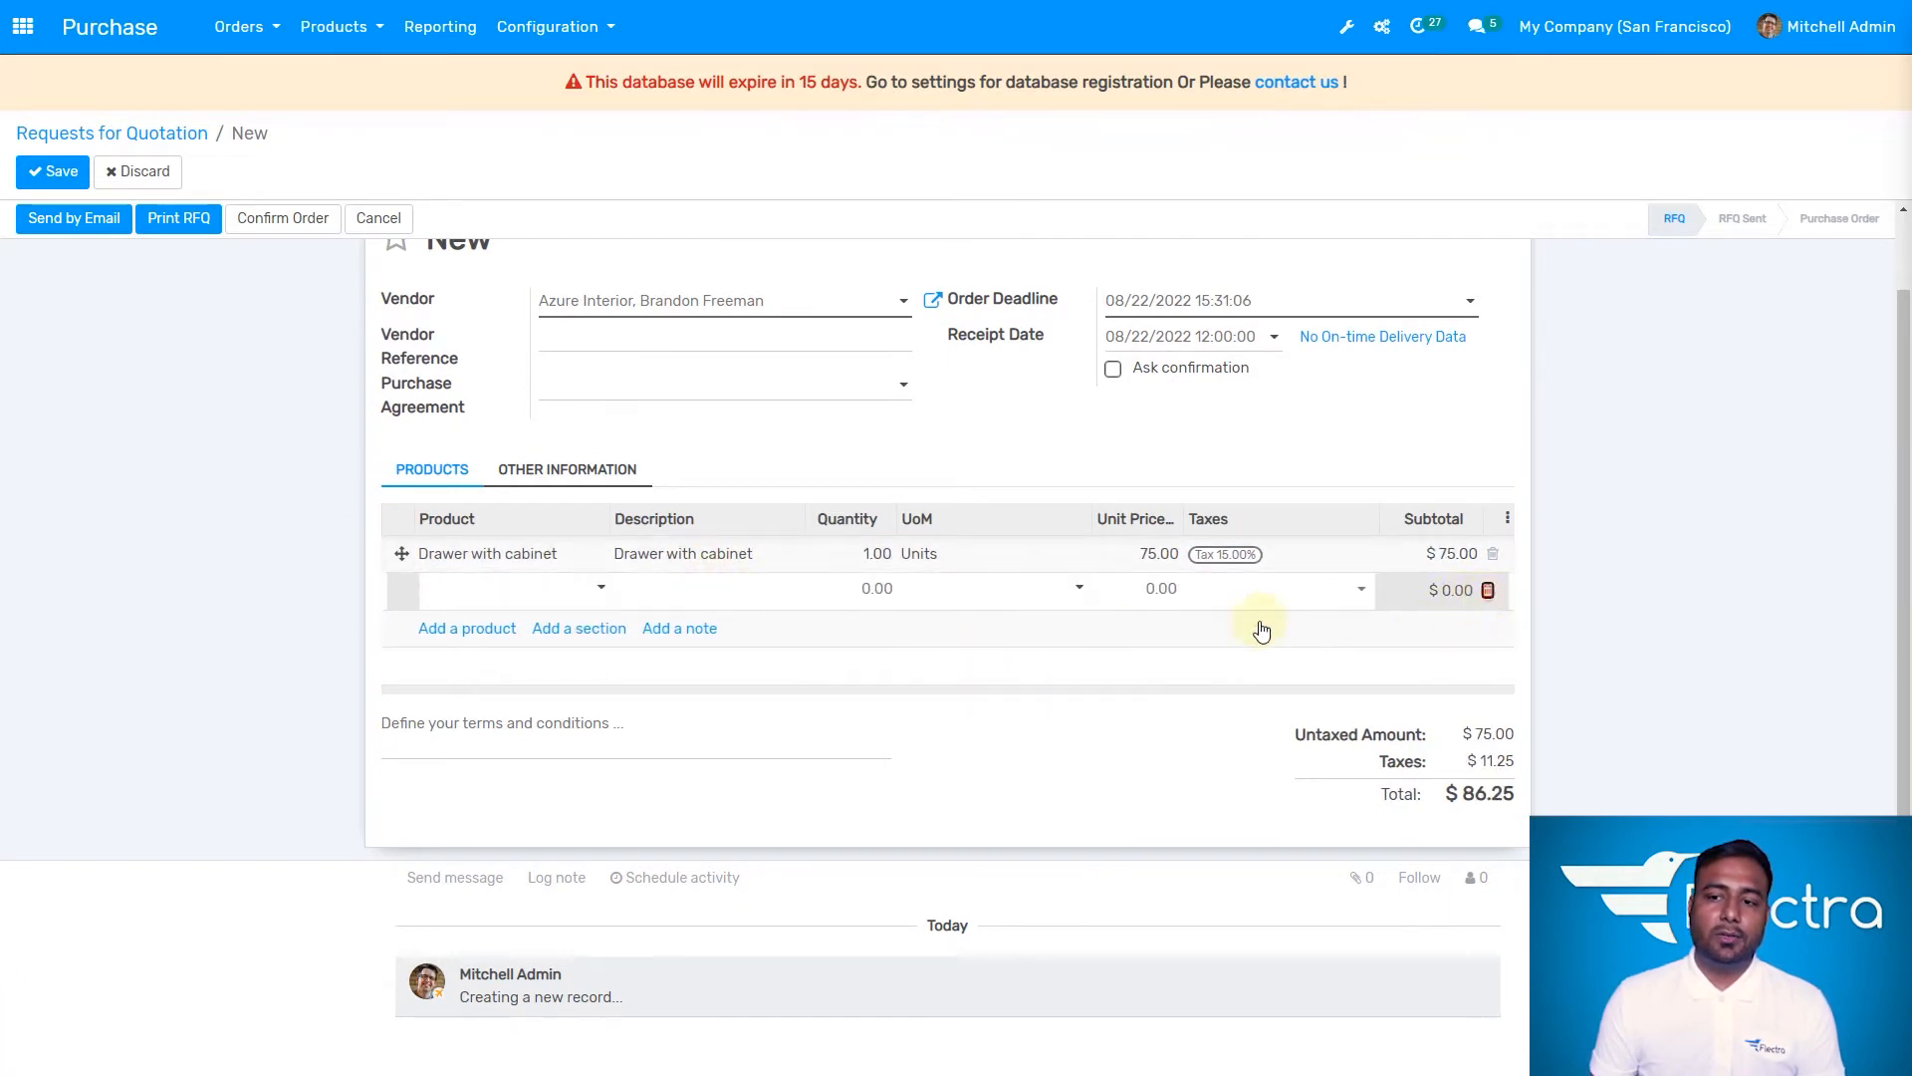
click(1262, 630)
click(50, 171)
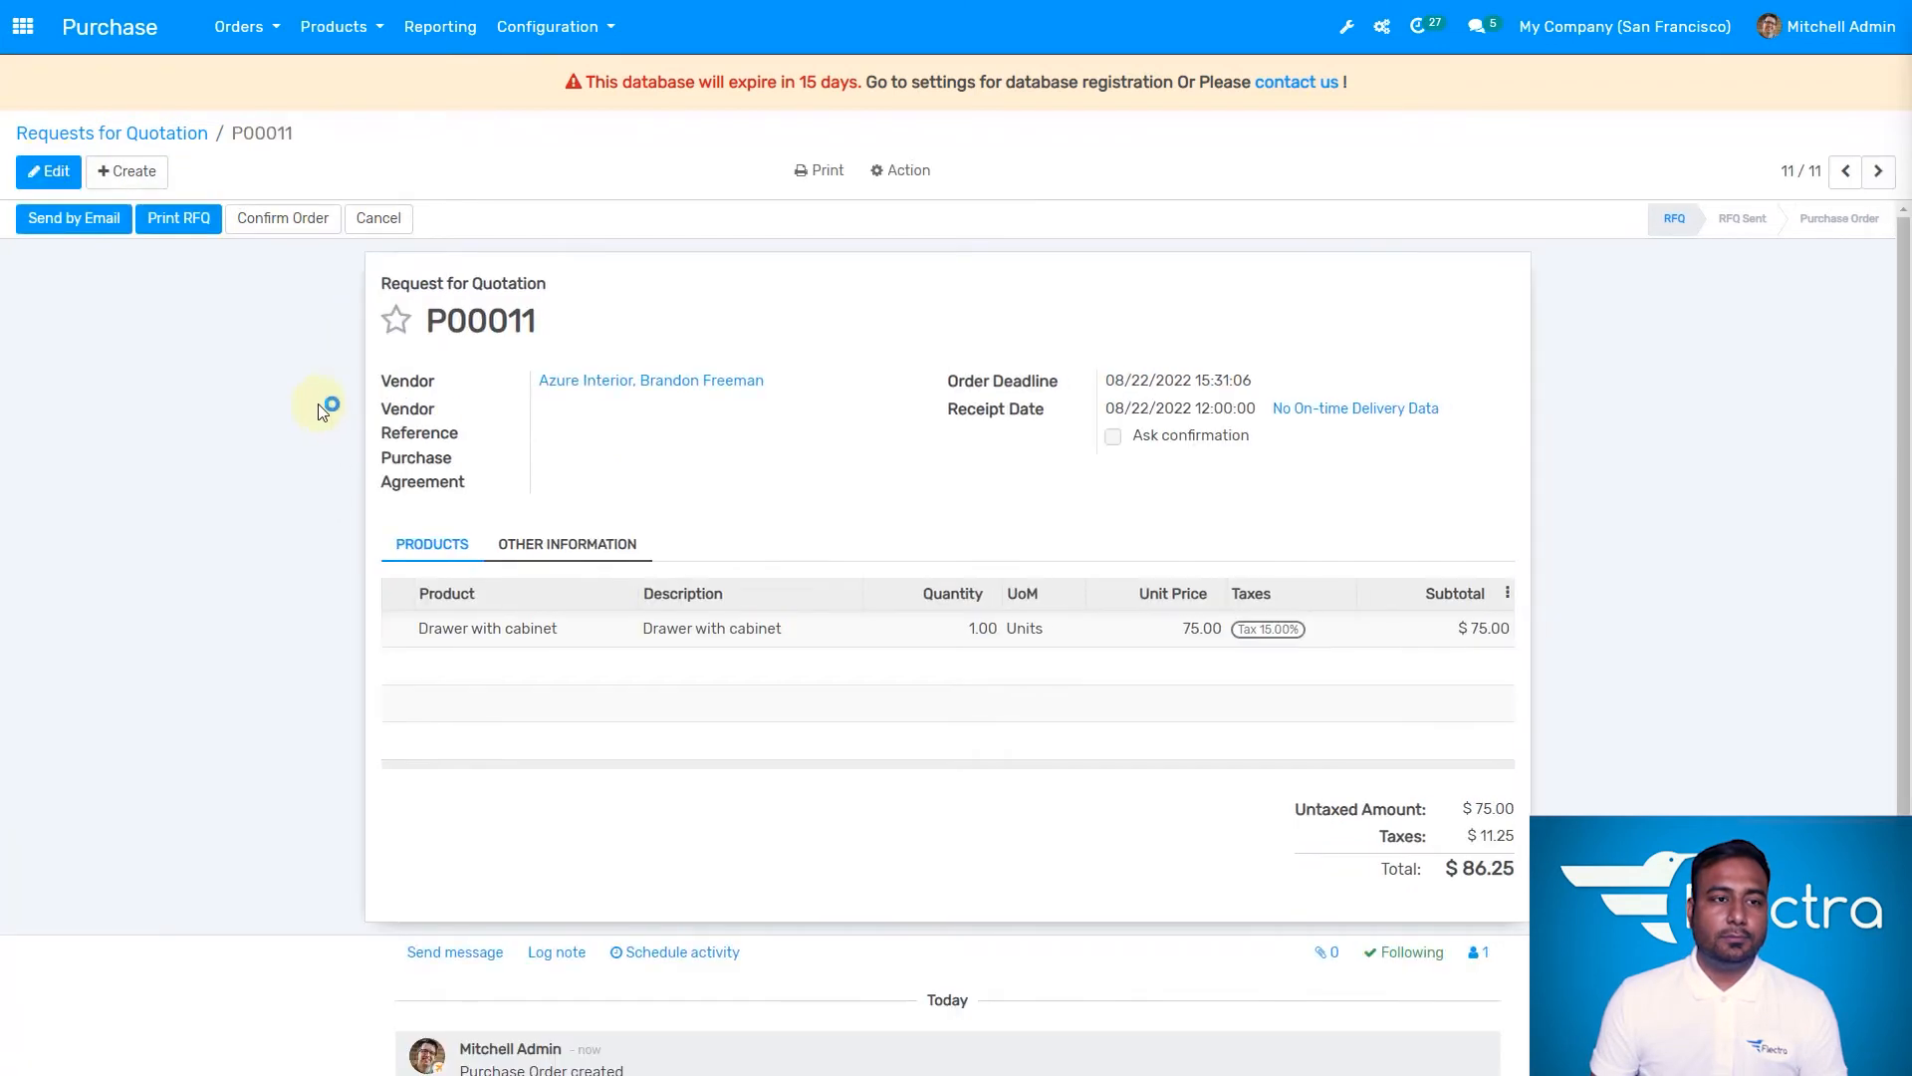
- Confirm the order and validate its receipt, applying the immediate transfer for all quantities
click(301, 218)
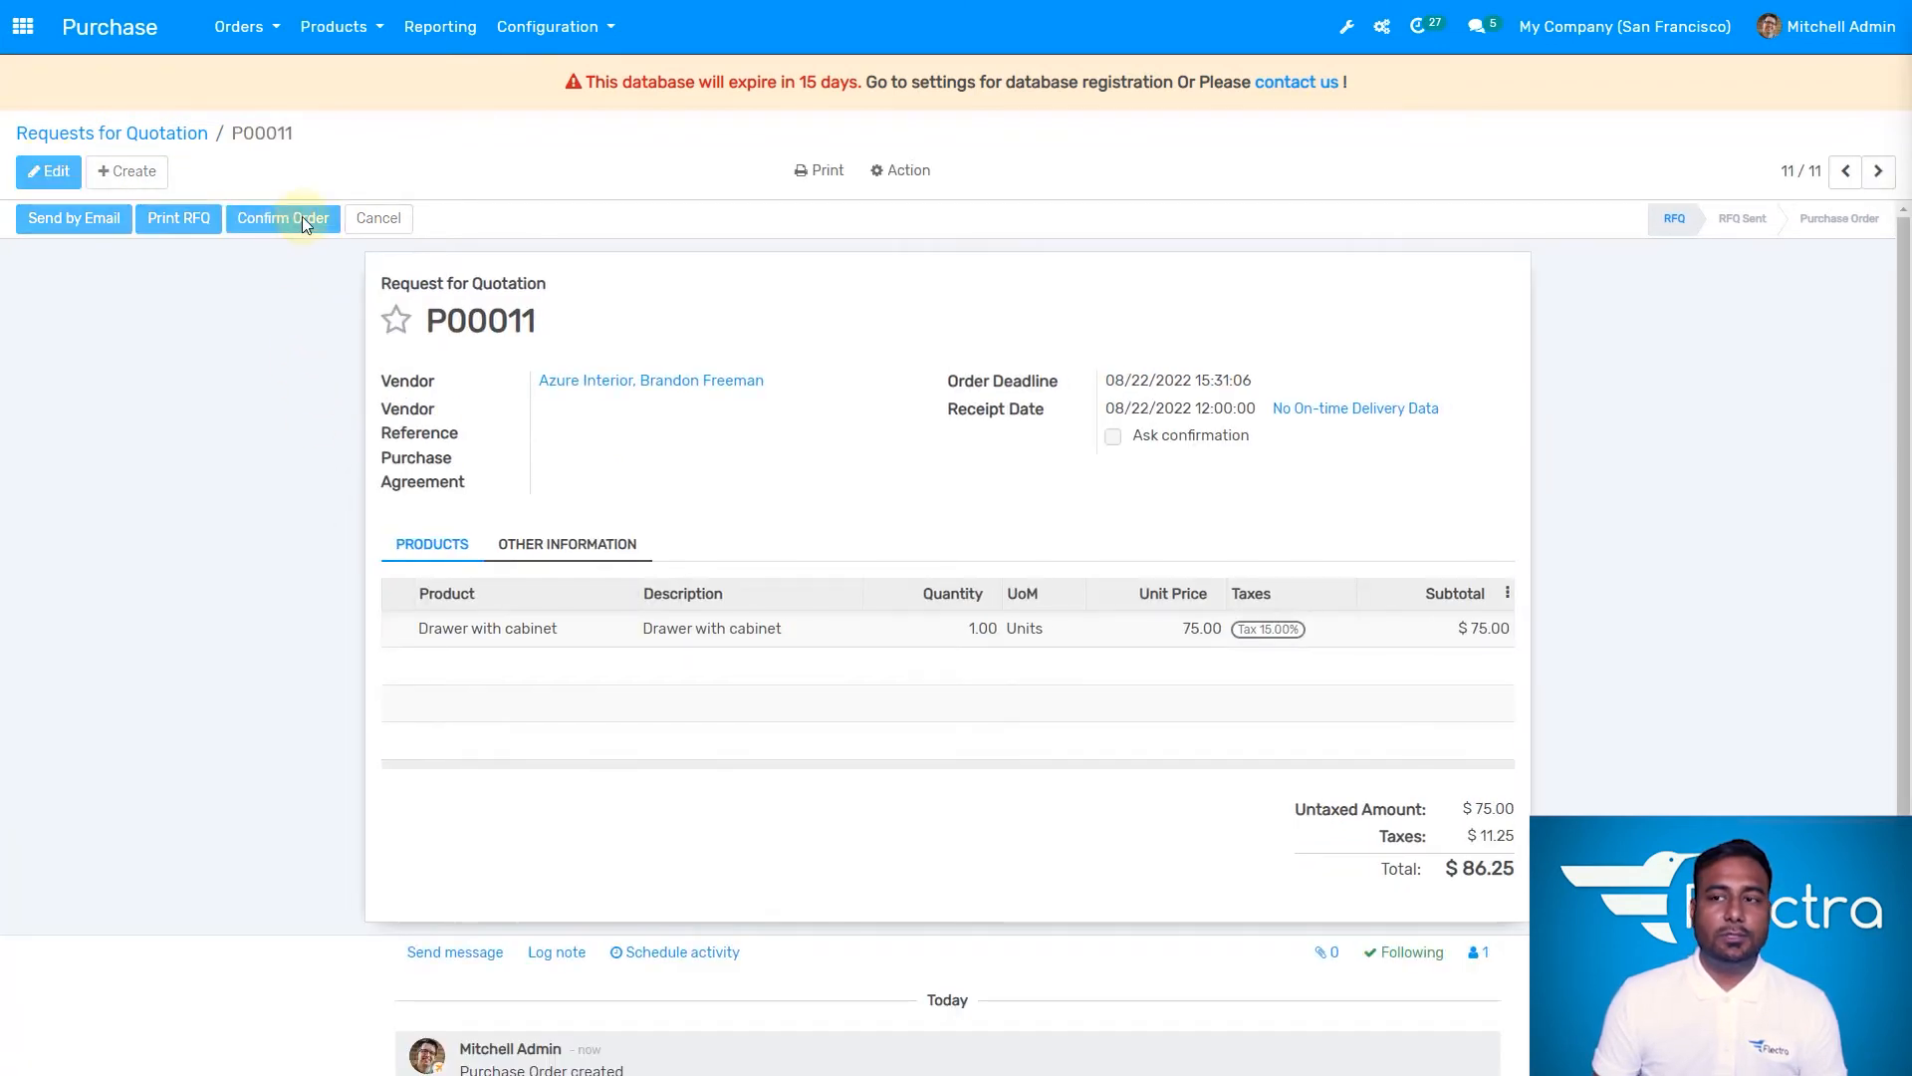
click(431, 279)
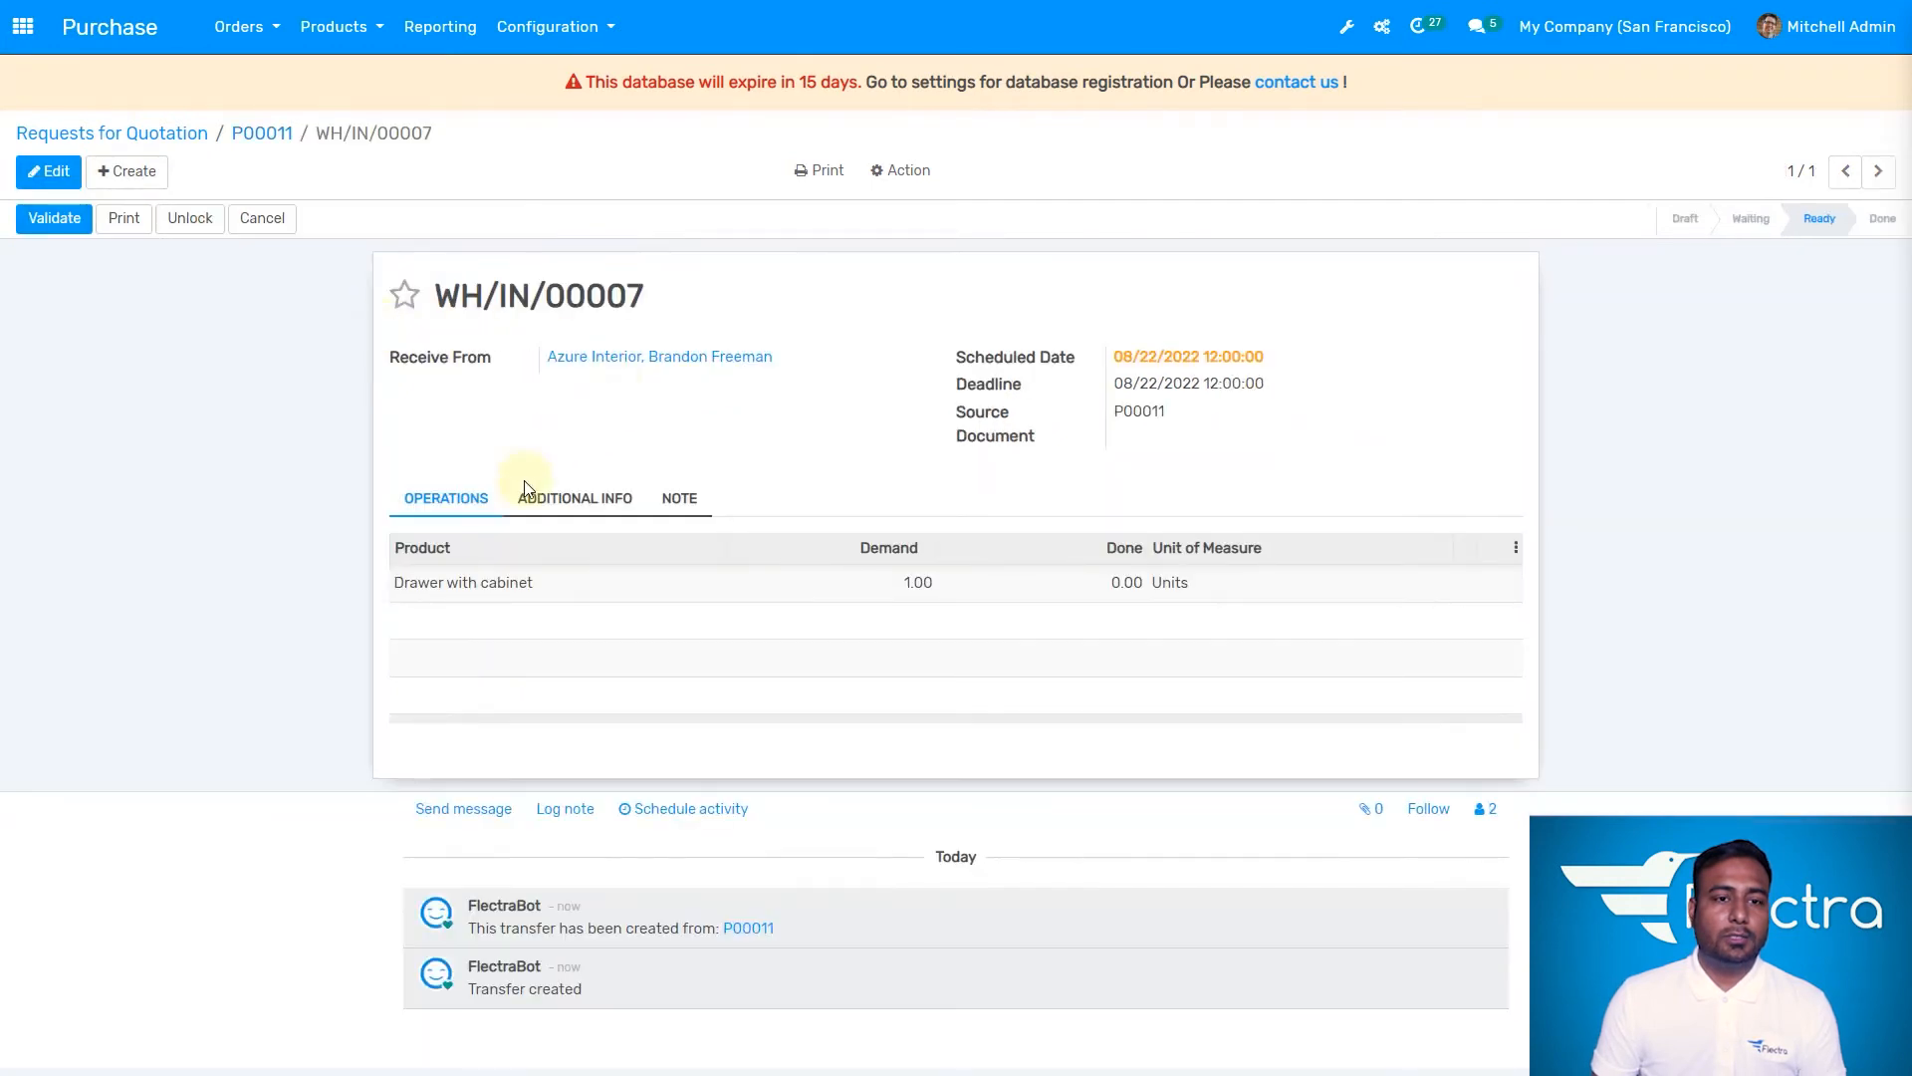
click(51, 219)
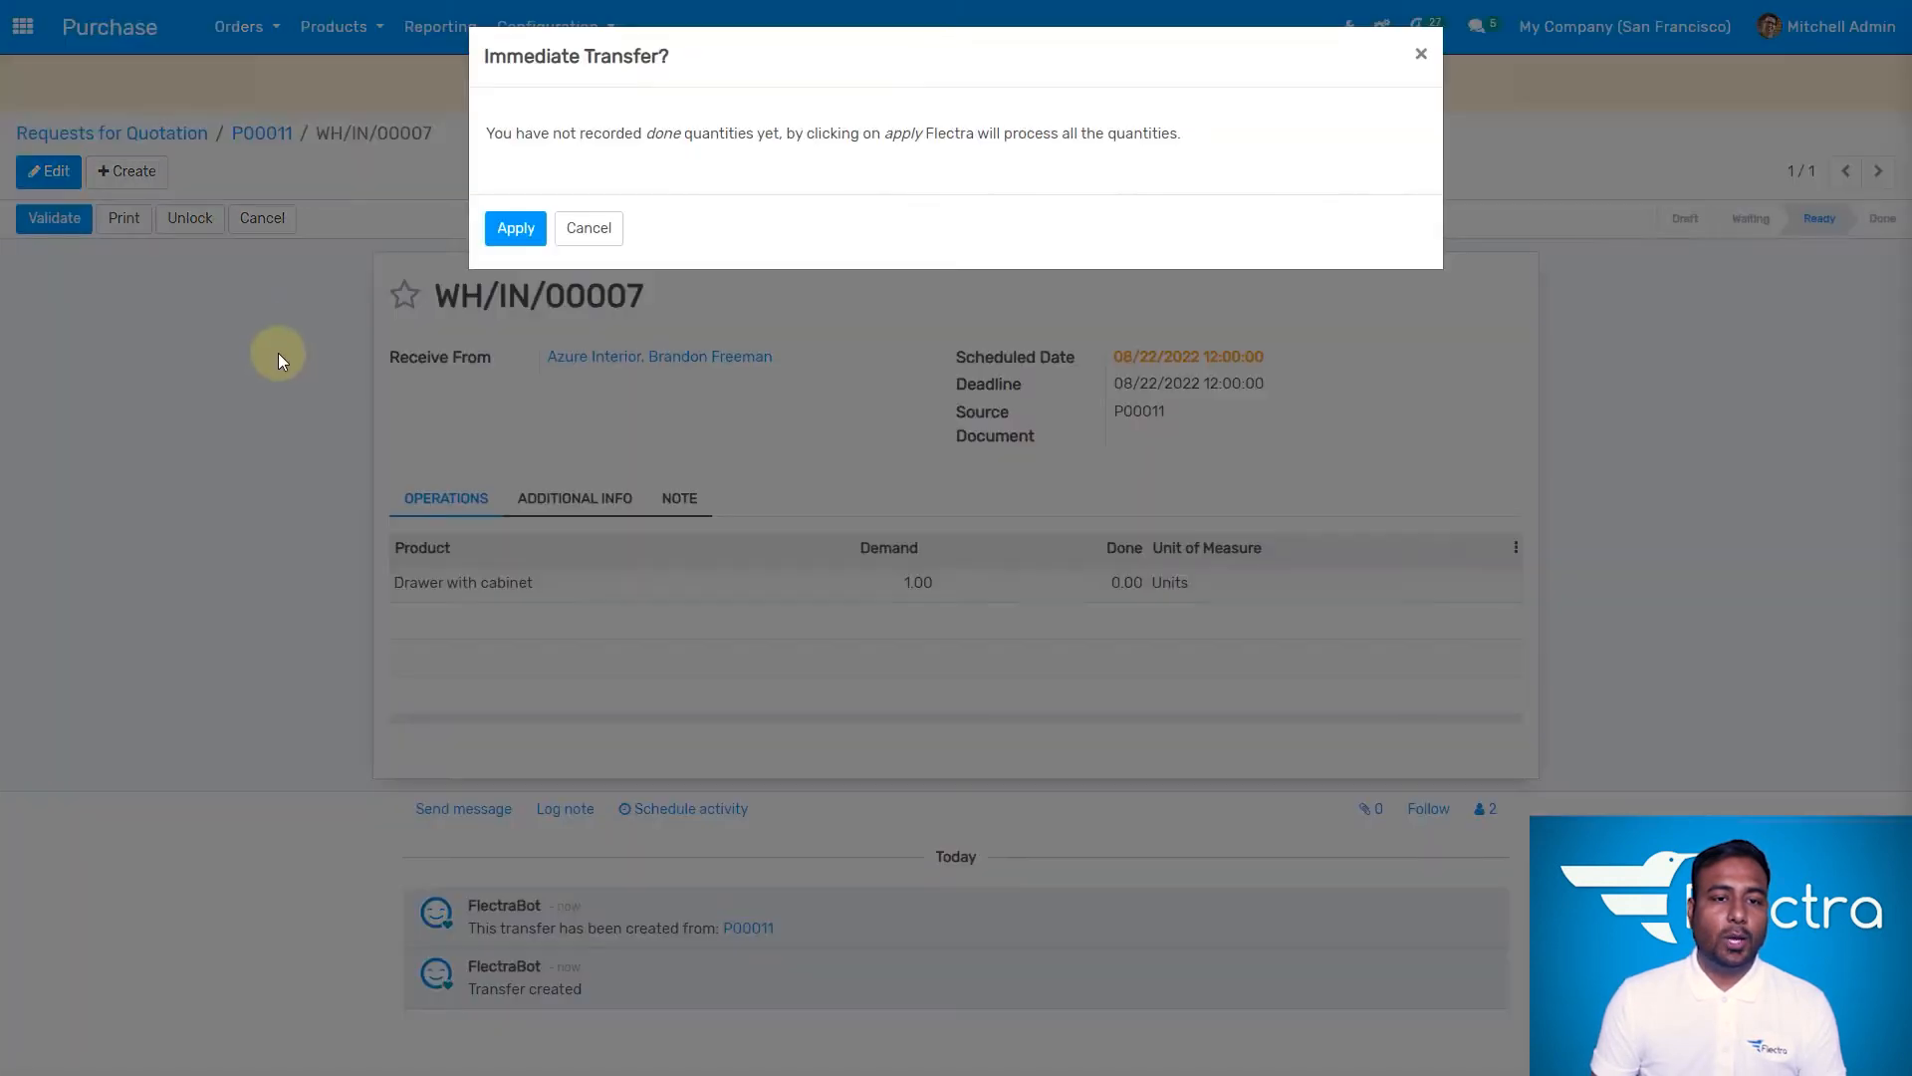
click(530, 234)
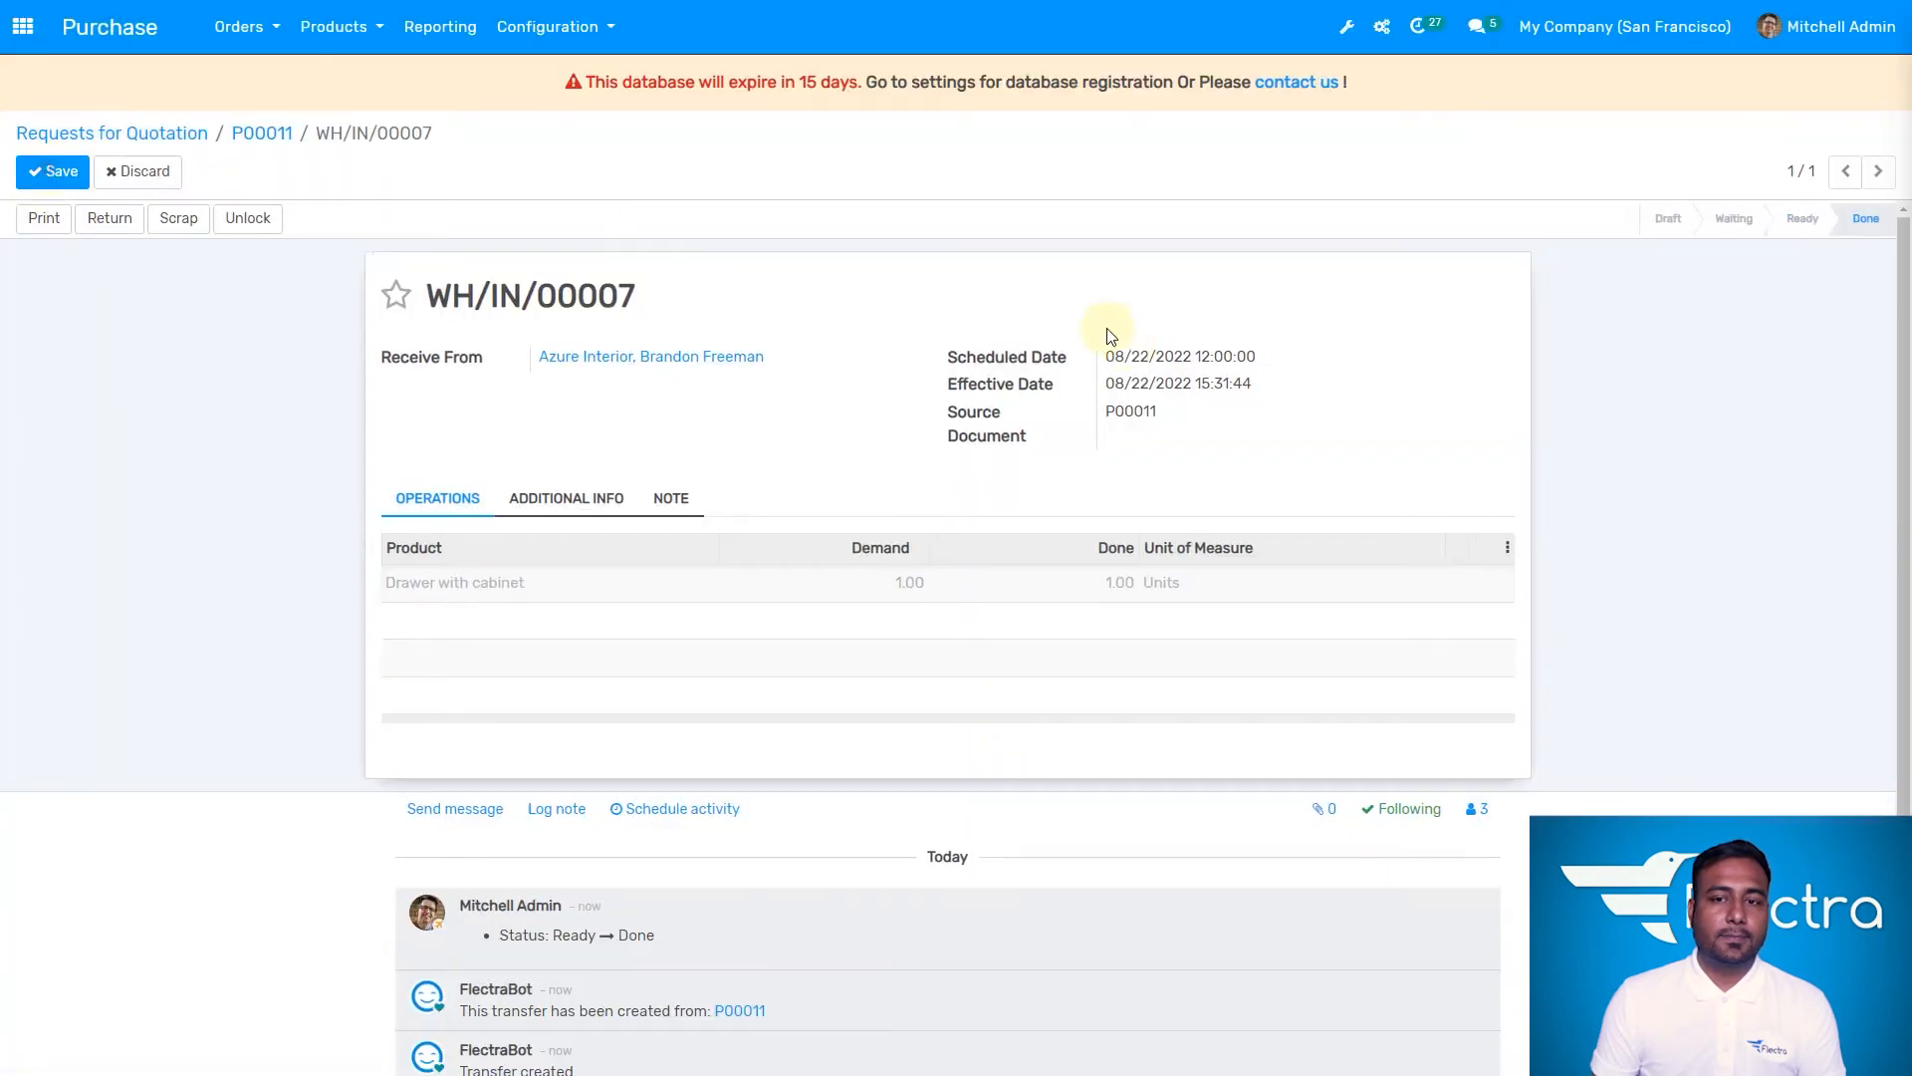
- Return to purchase order P00011 and duplicate it as a second request for quotation
click(261, 136)
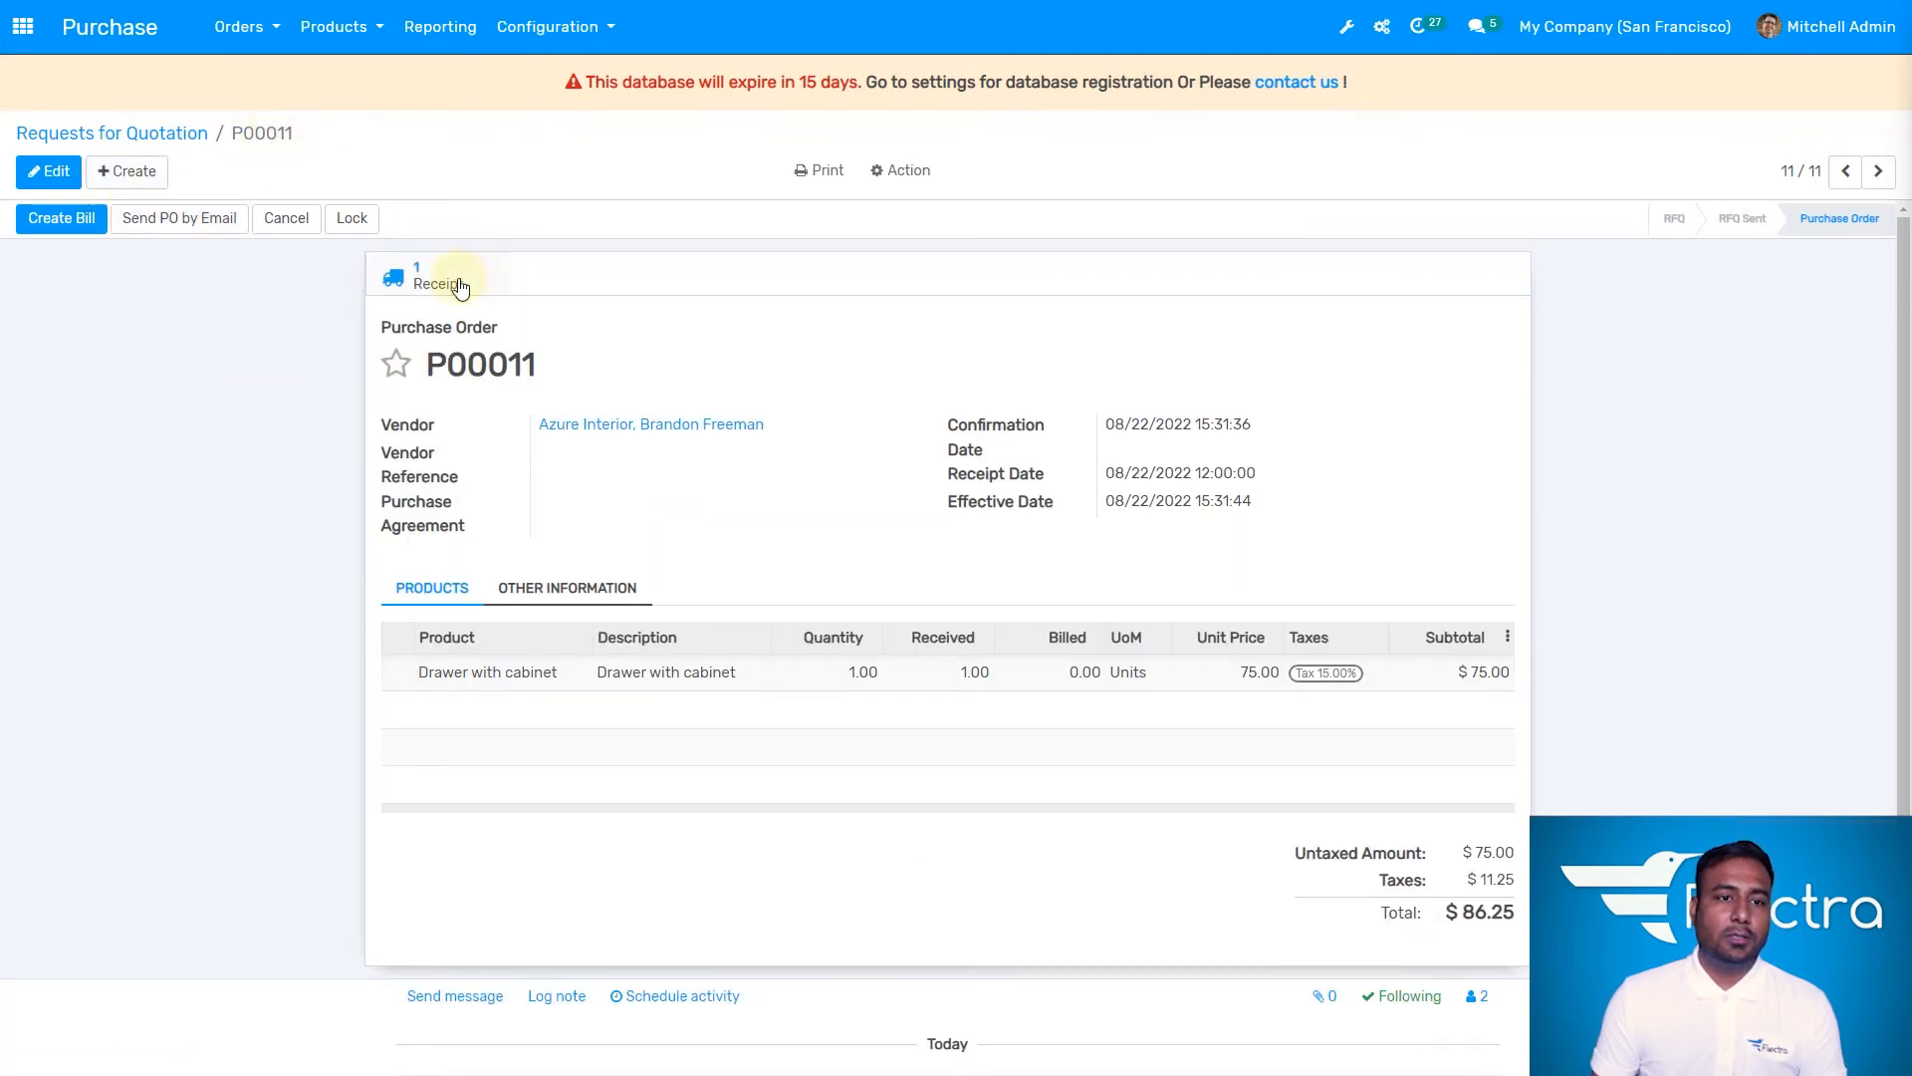
right_click(168, 138)
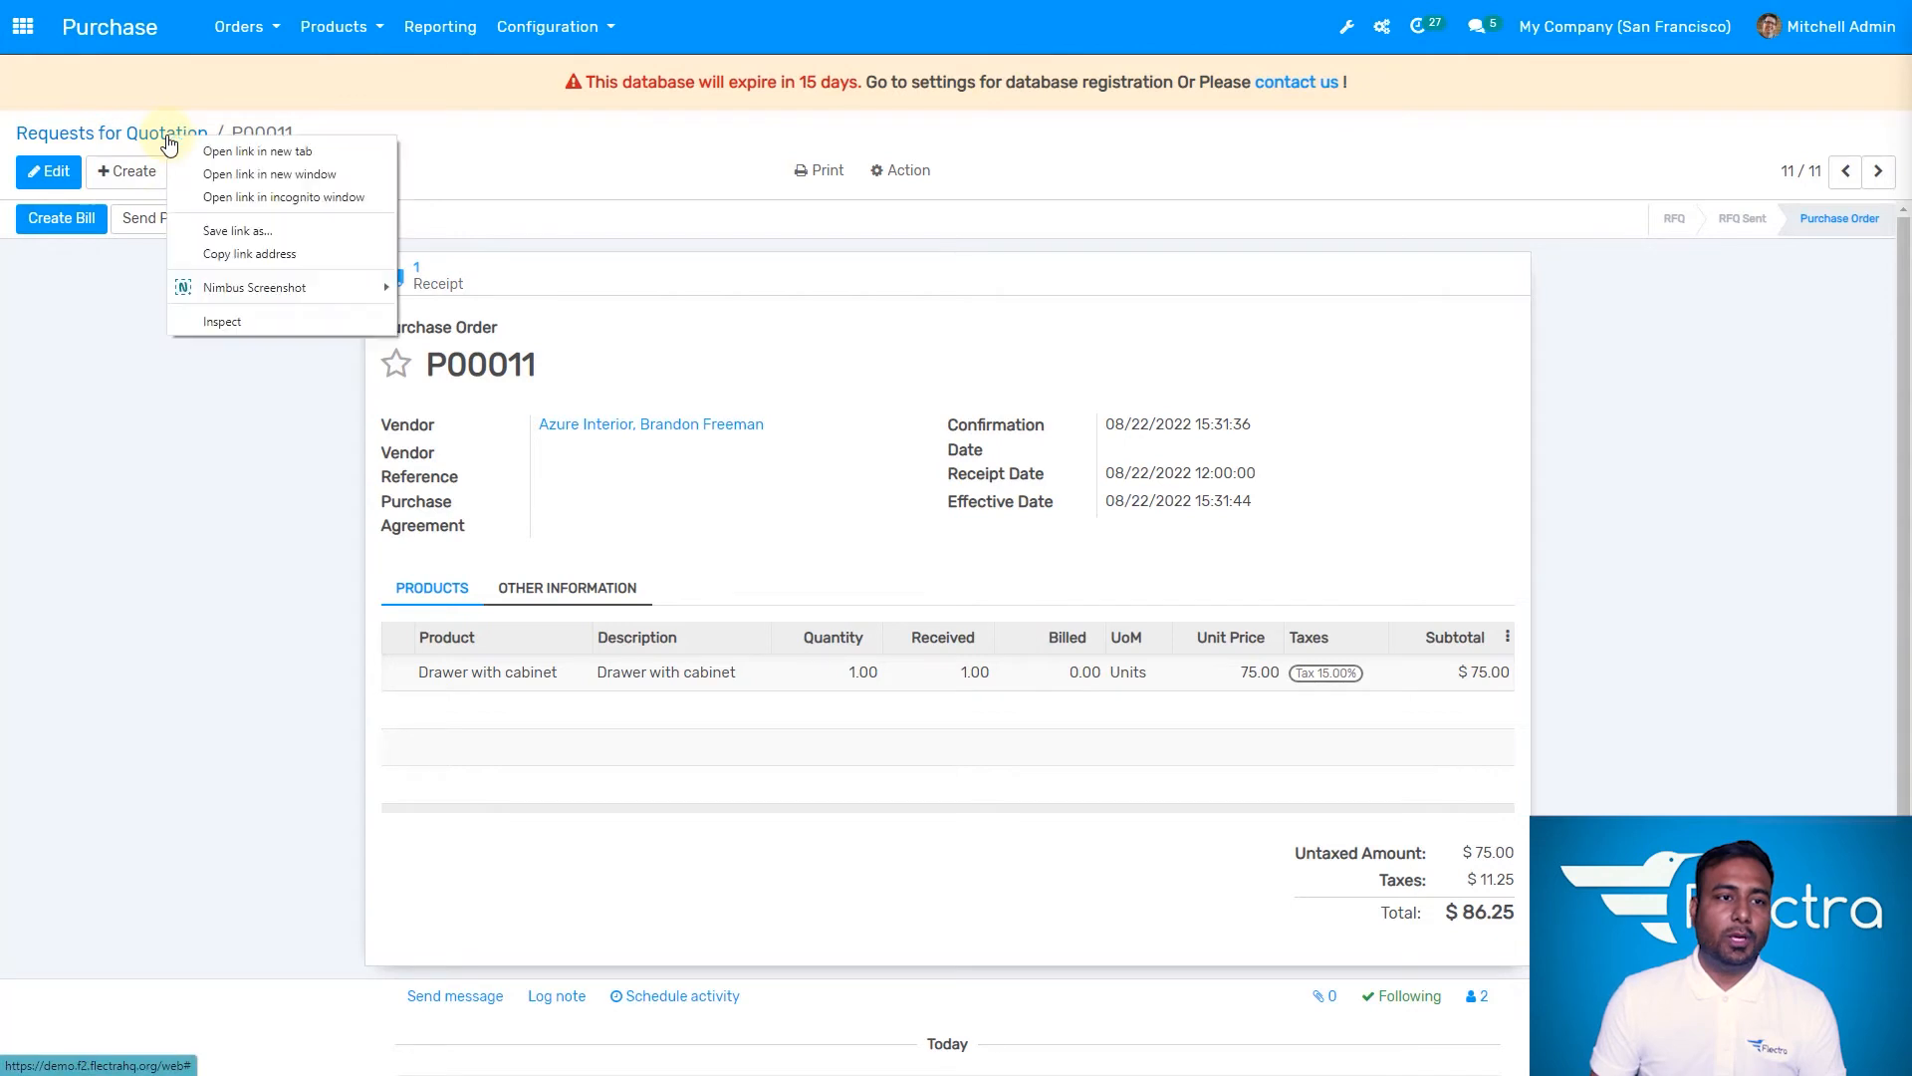
click(786, 179)
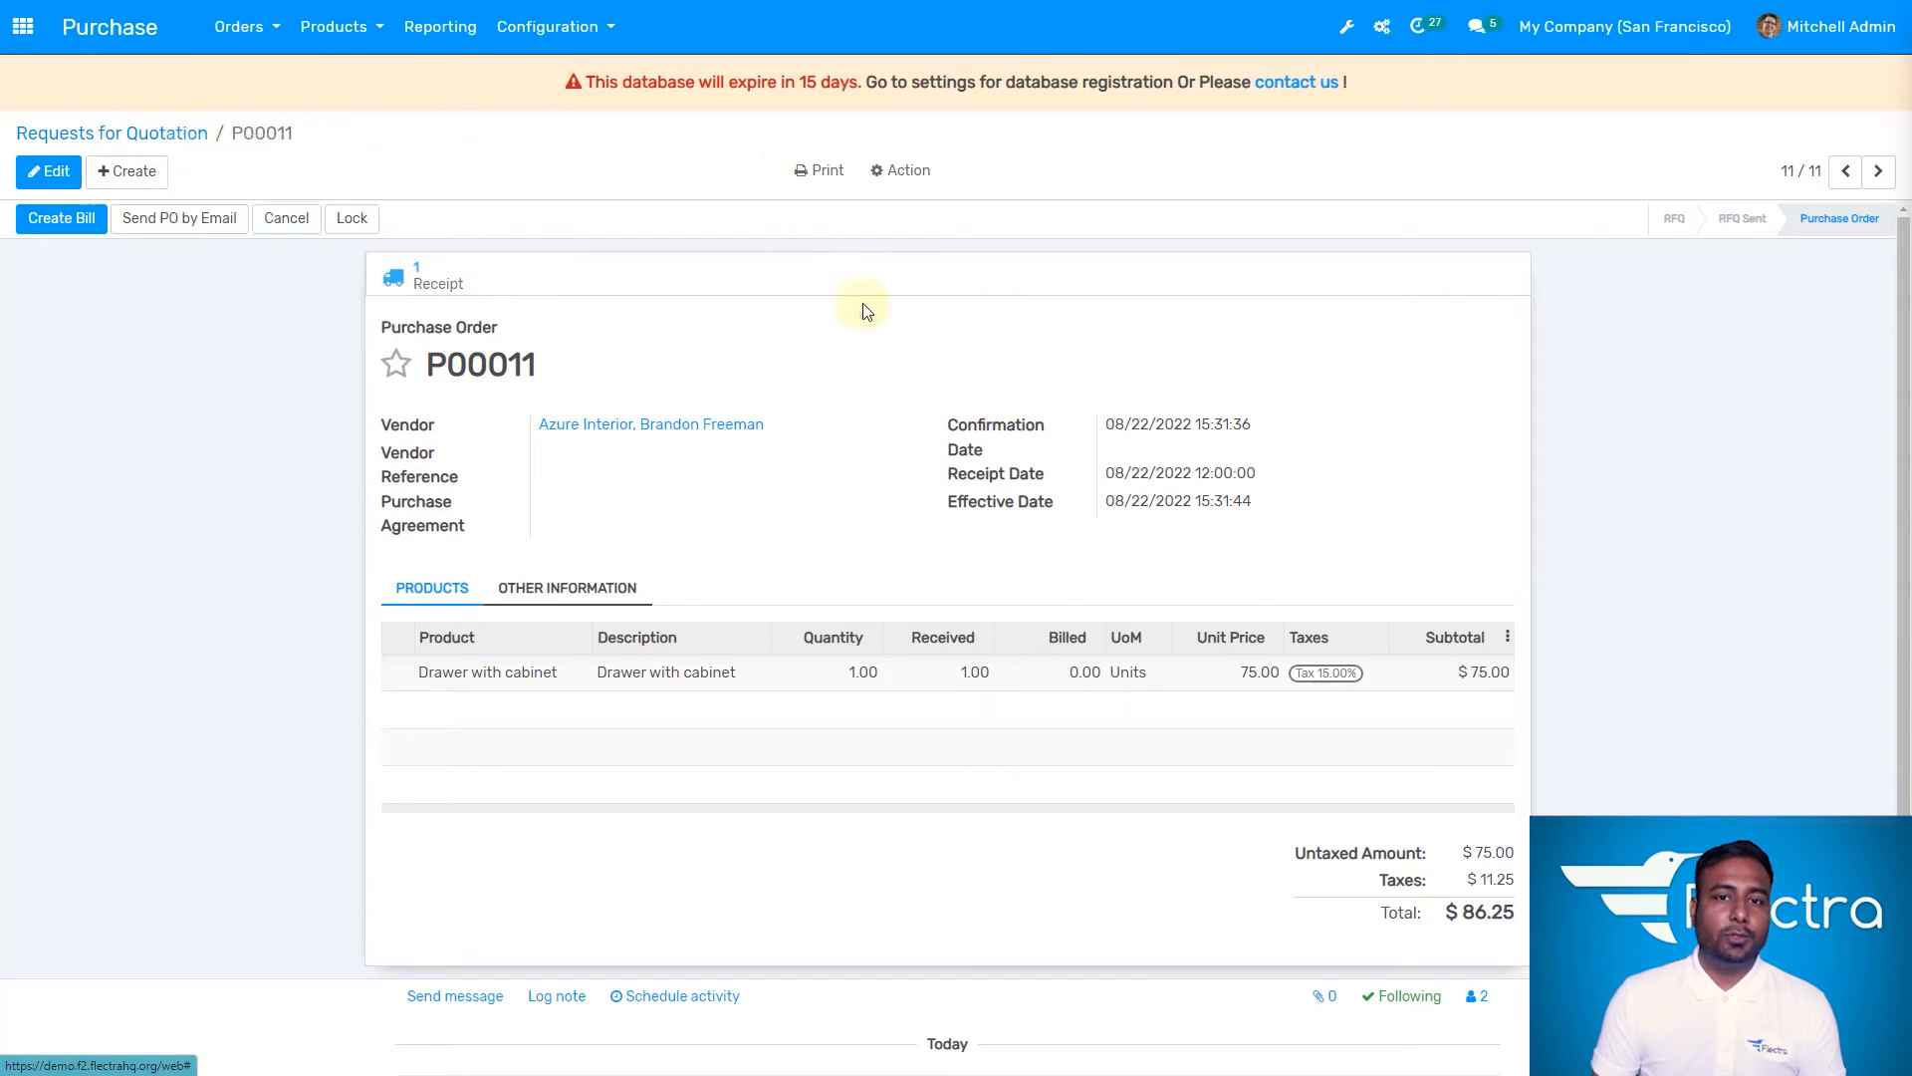
click(904, 171)
click(941, 217)
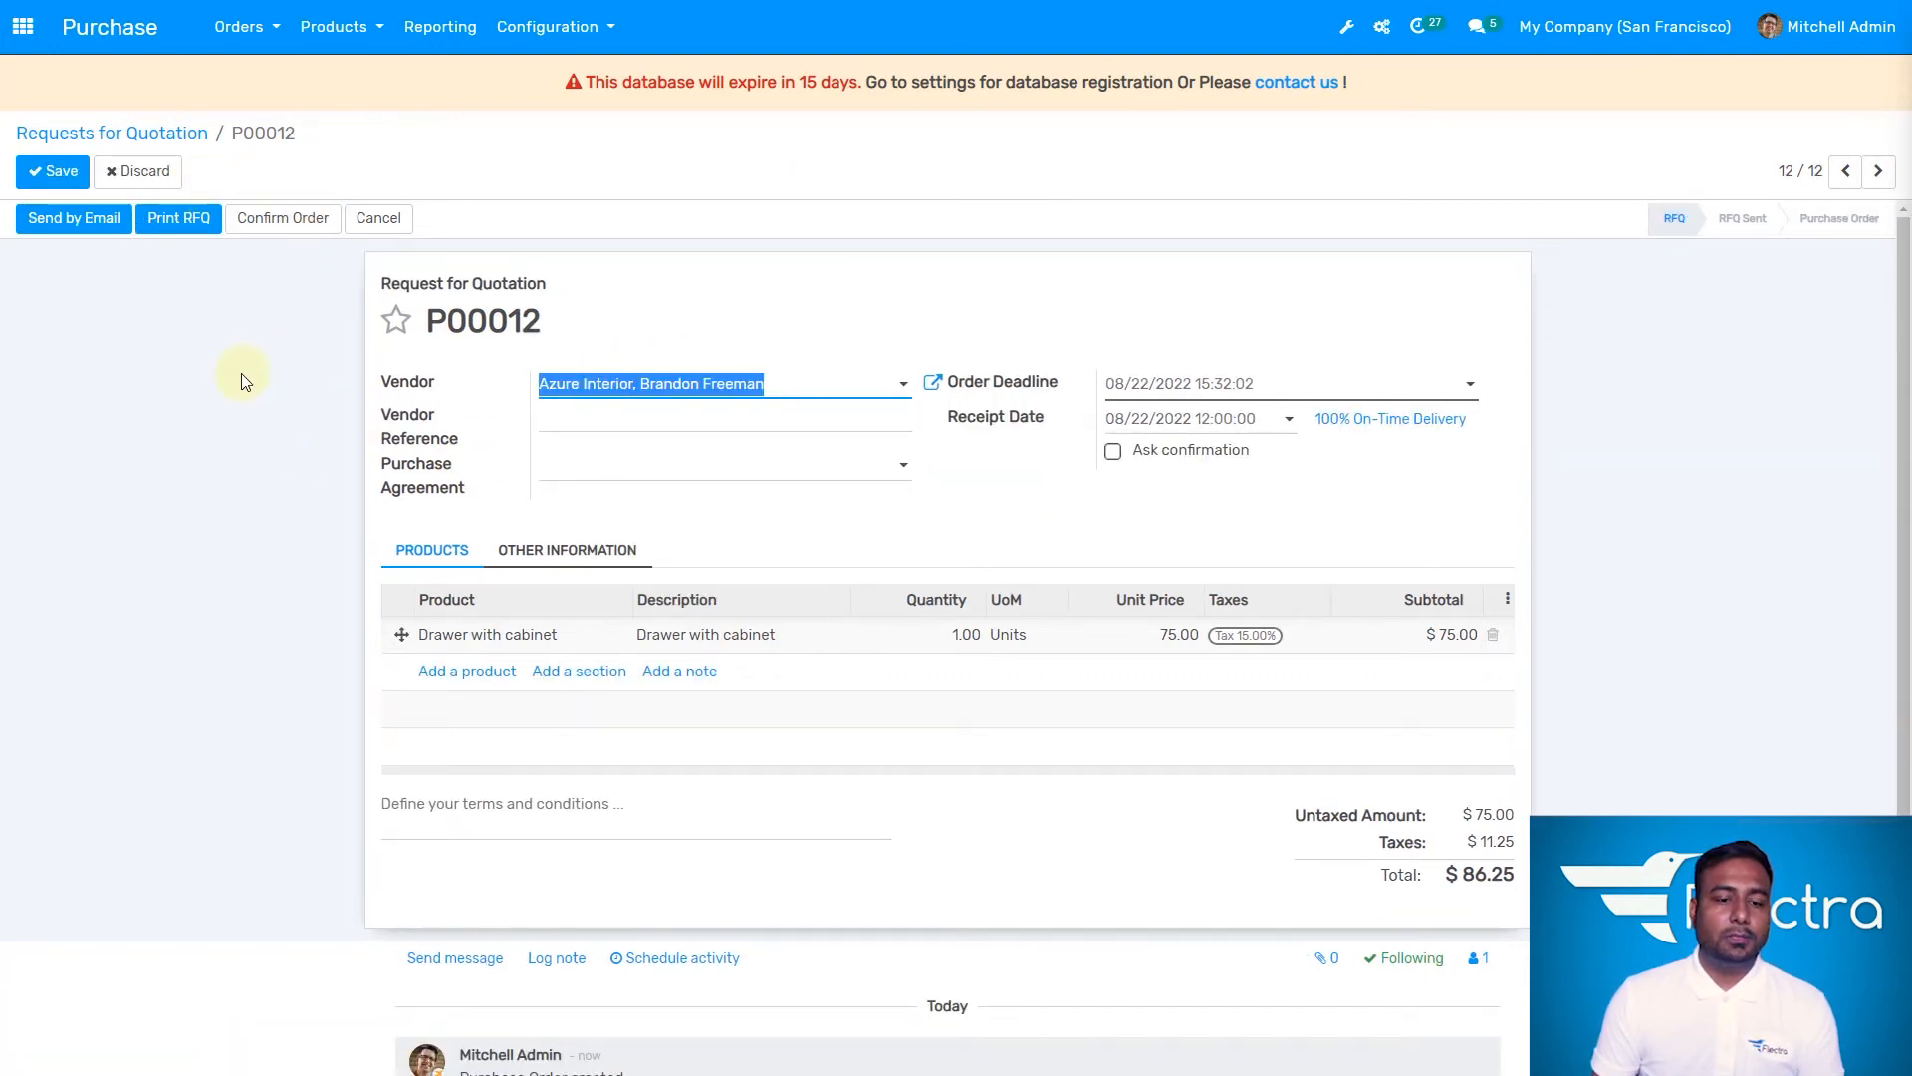
- Reopen the original purchase order P00011 from the requests for quotation and create its vendor bill
click(171, 134)
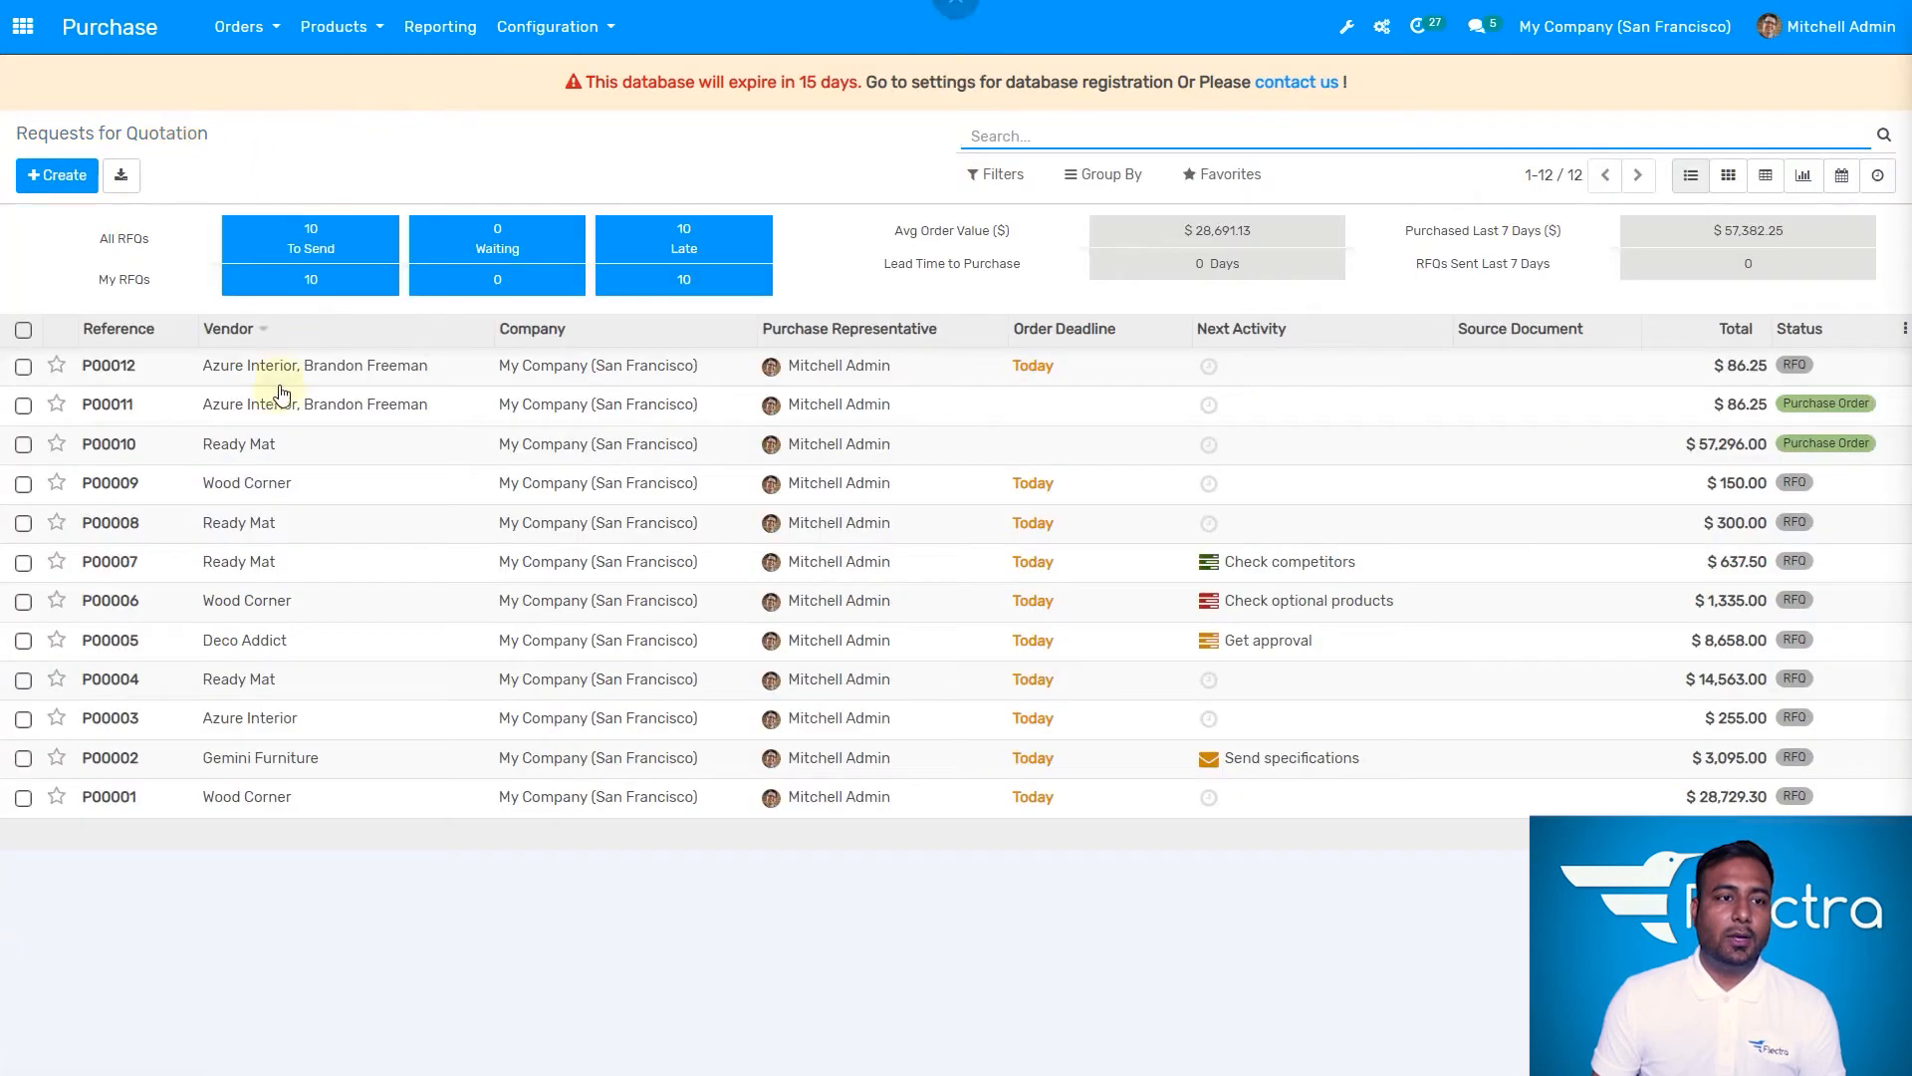
click(318, 406)
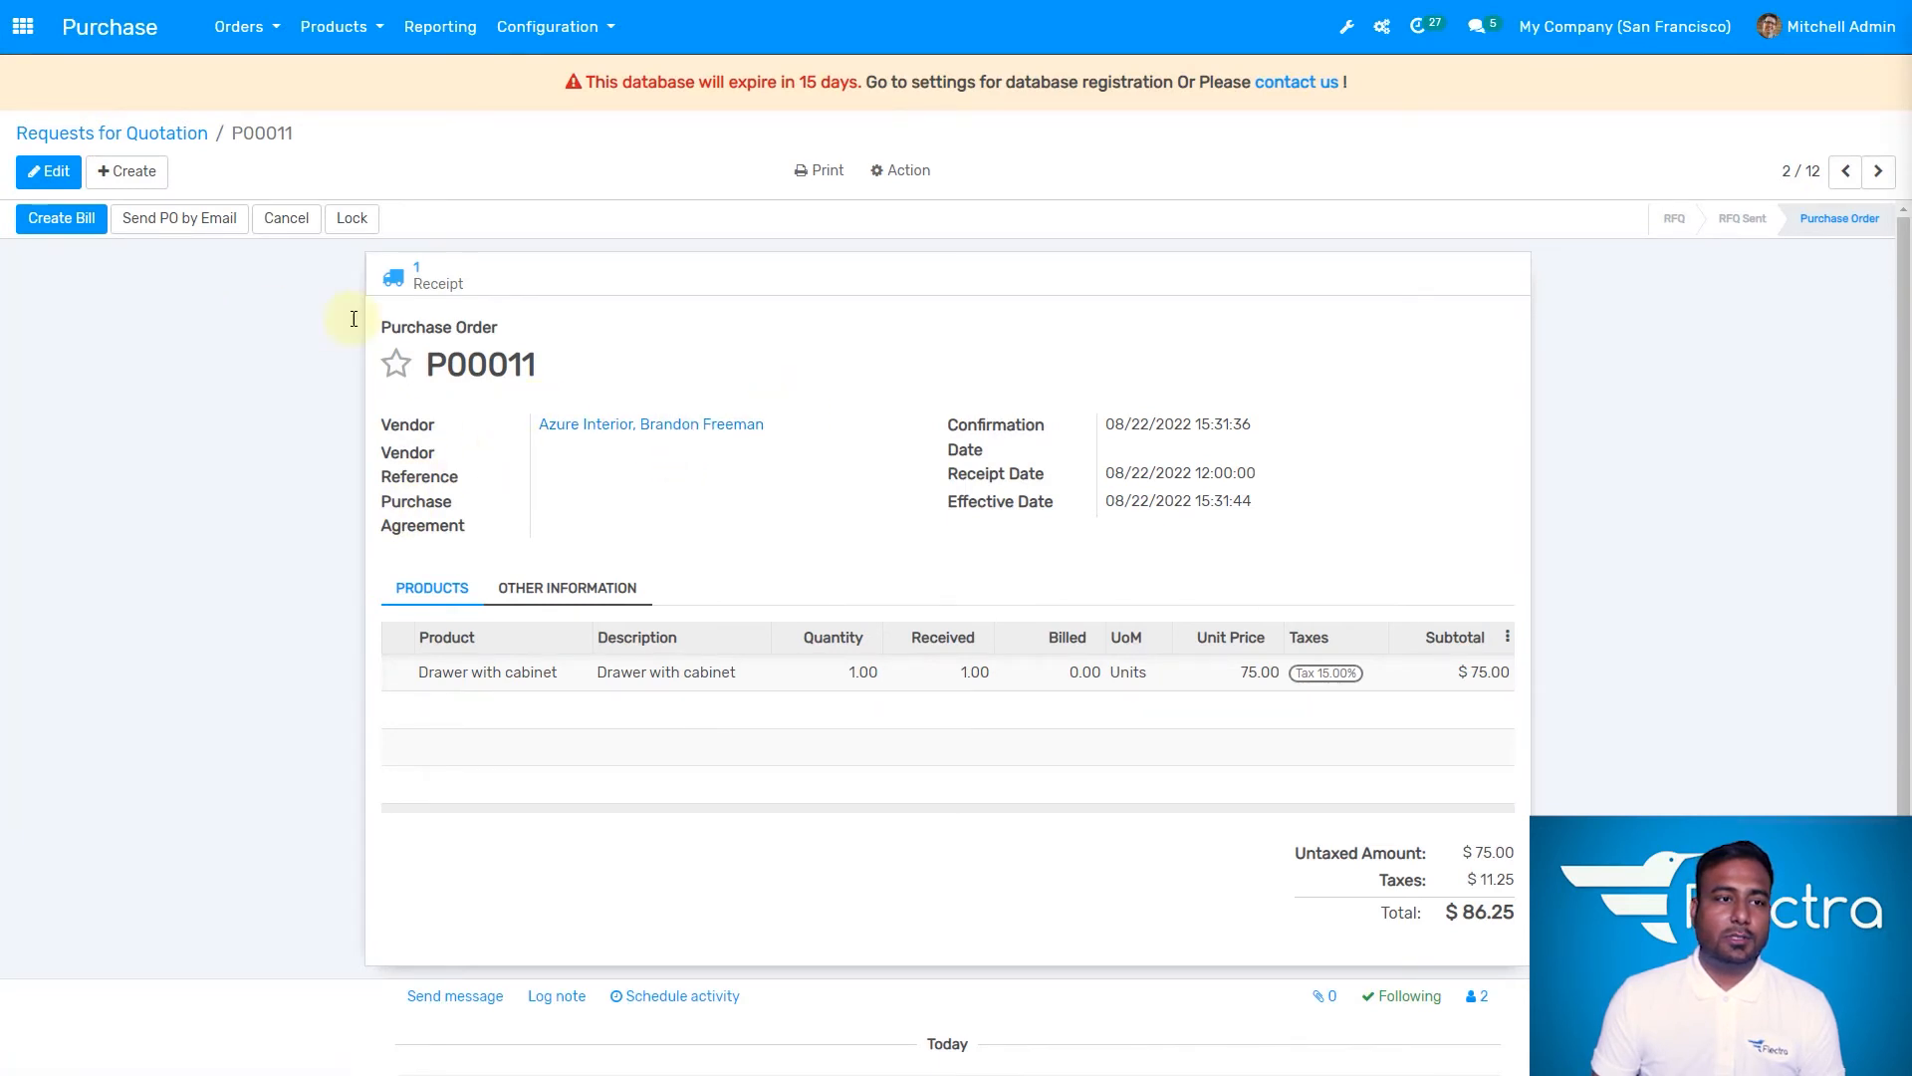
click(82, 229)
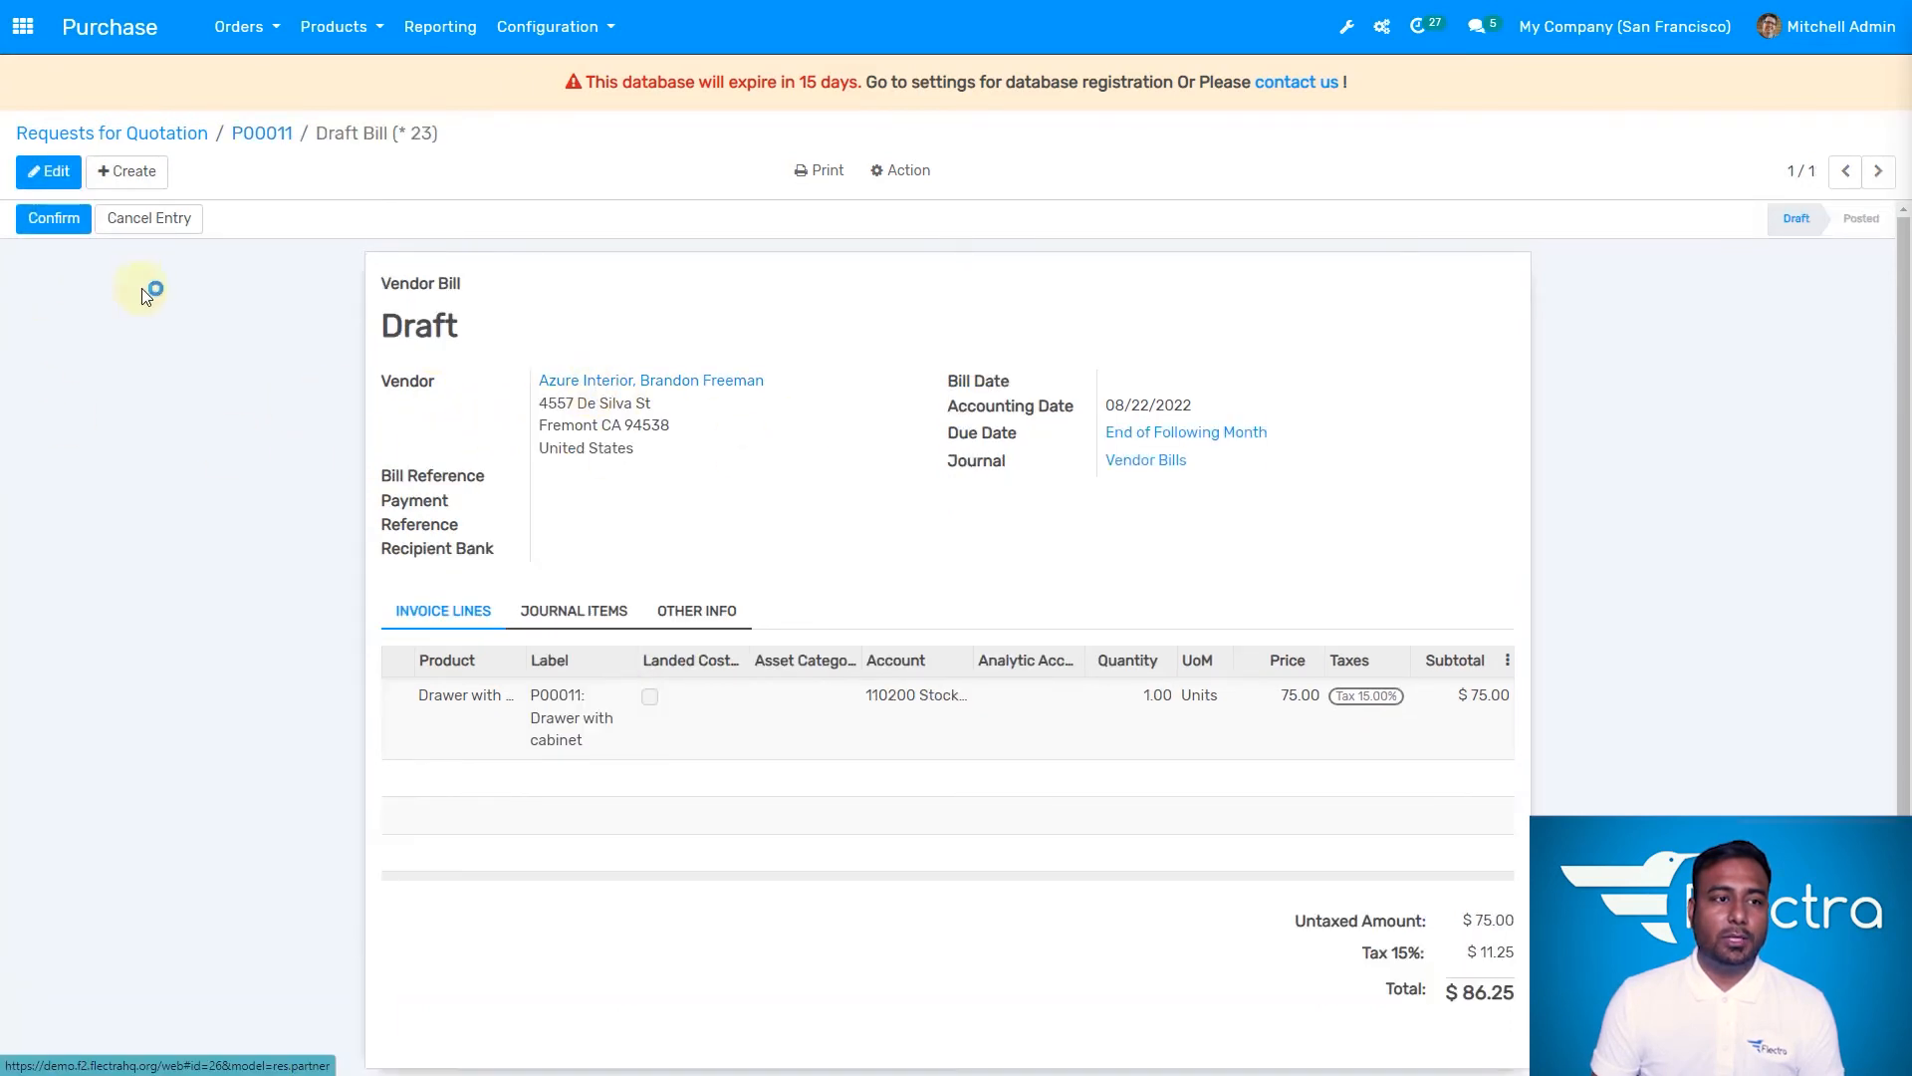
- Set the vendor bill's bill date to 08/22/2022 and confirm the bill
click(45, 219)
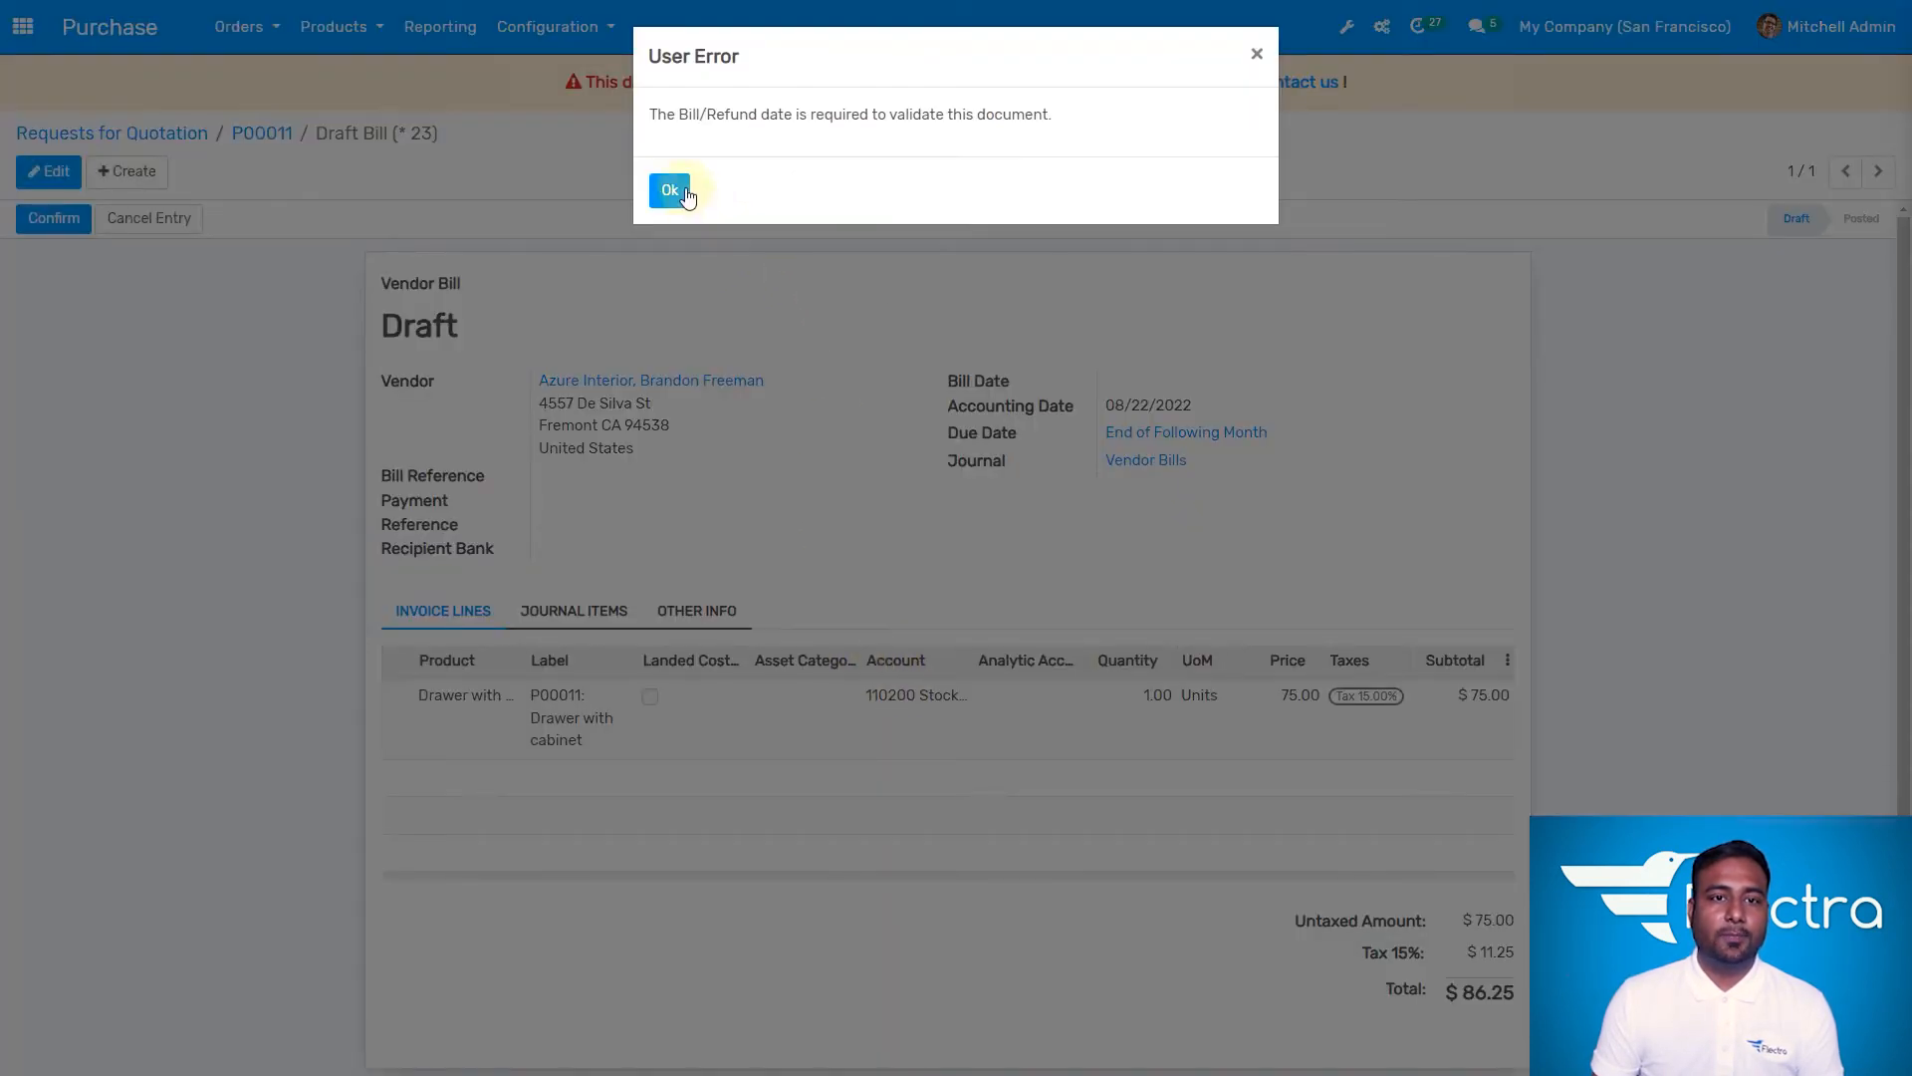
click(669, 190)
click(48, 172)
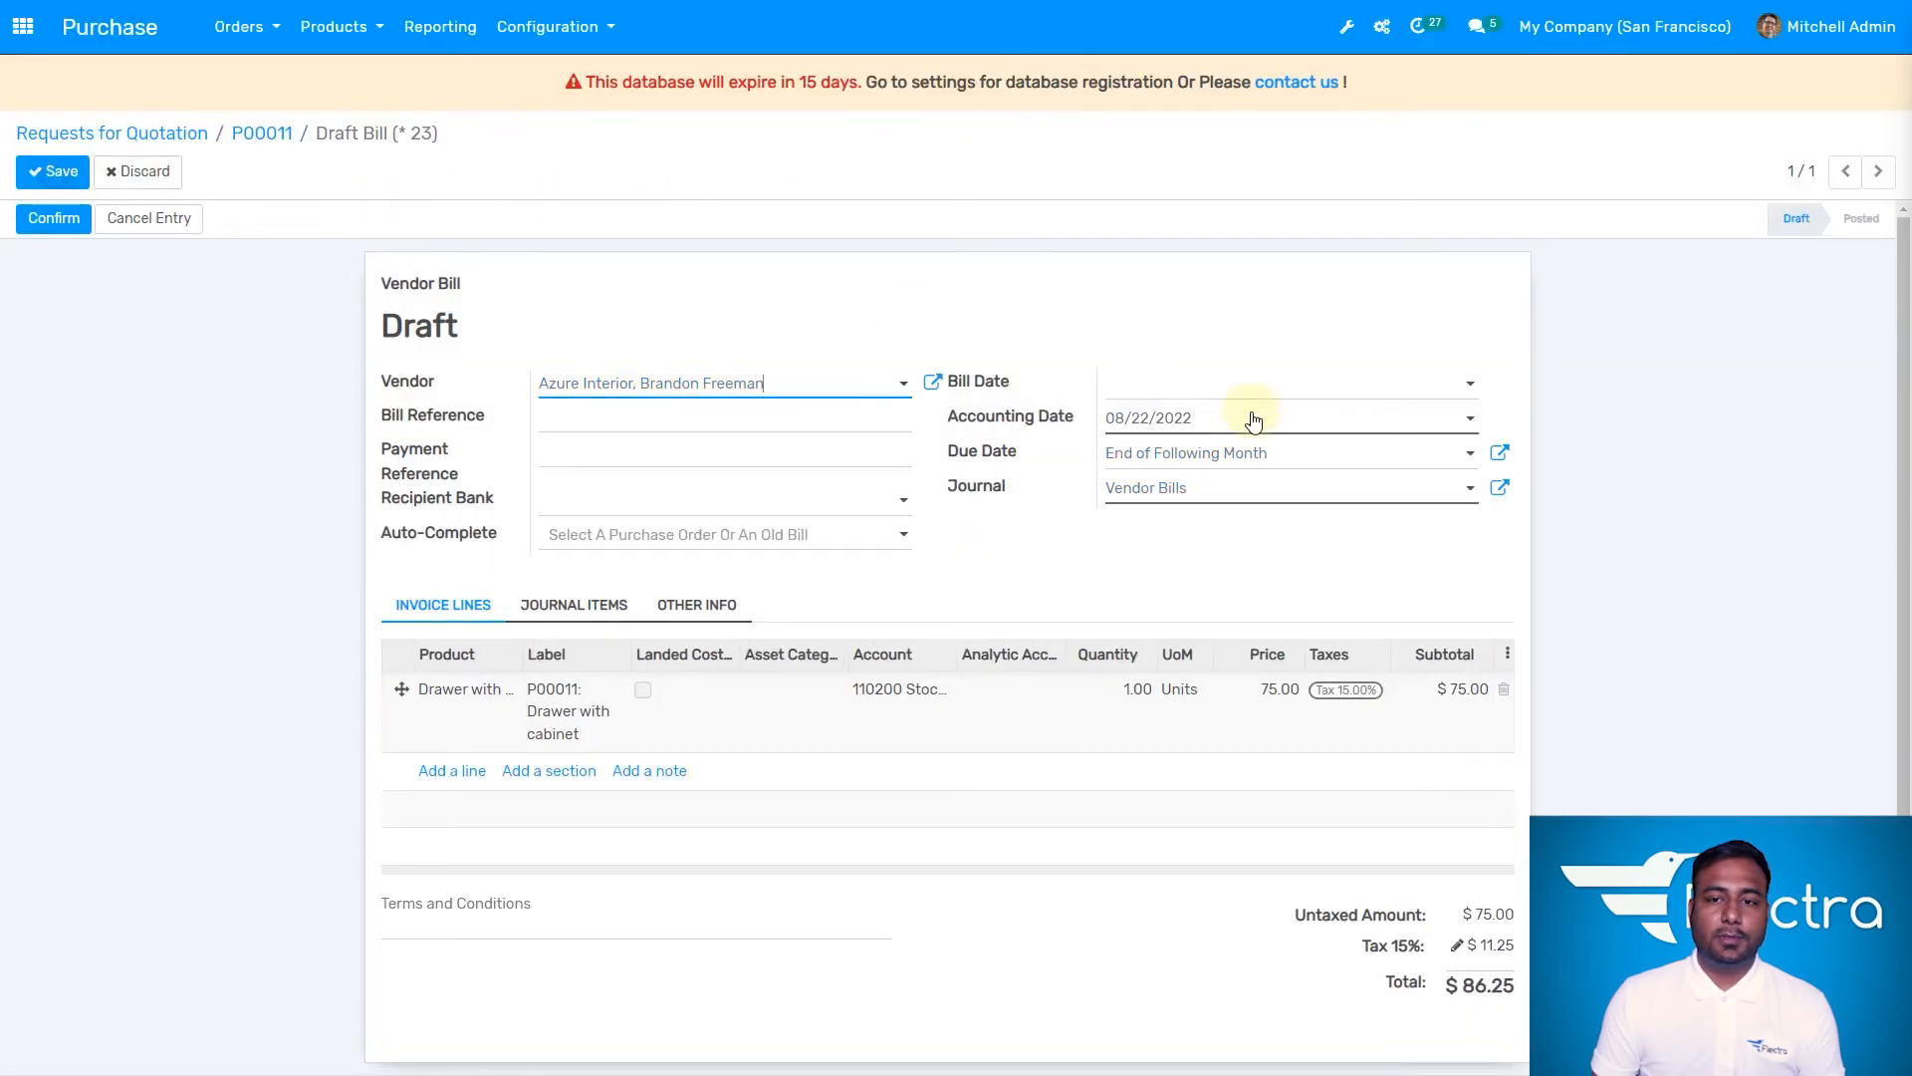
click(1235, 381)
click(1218, 558)
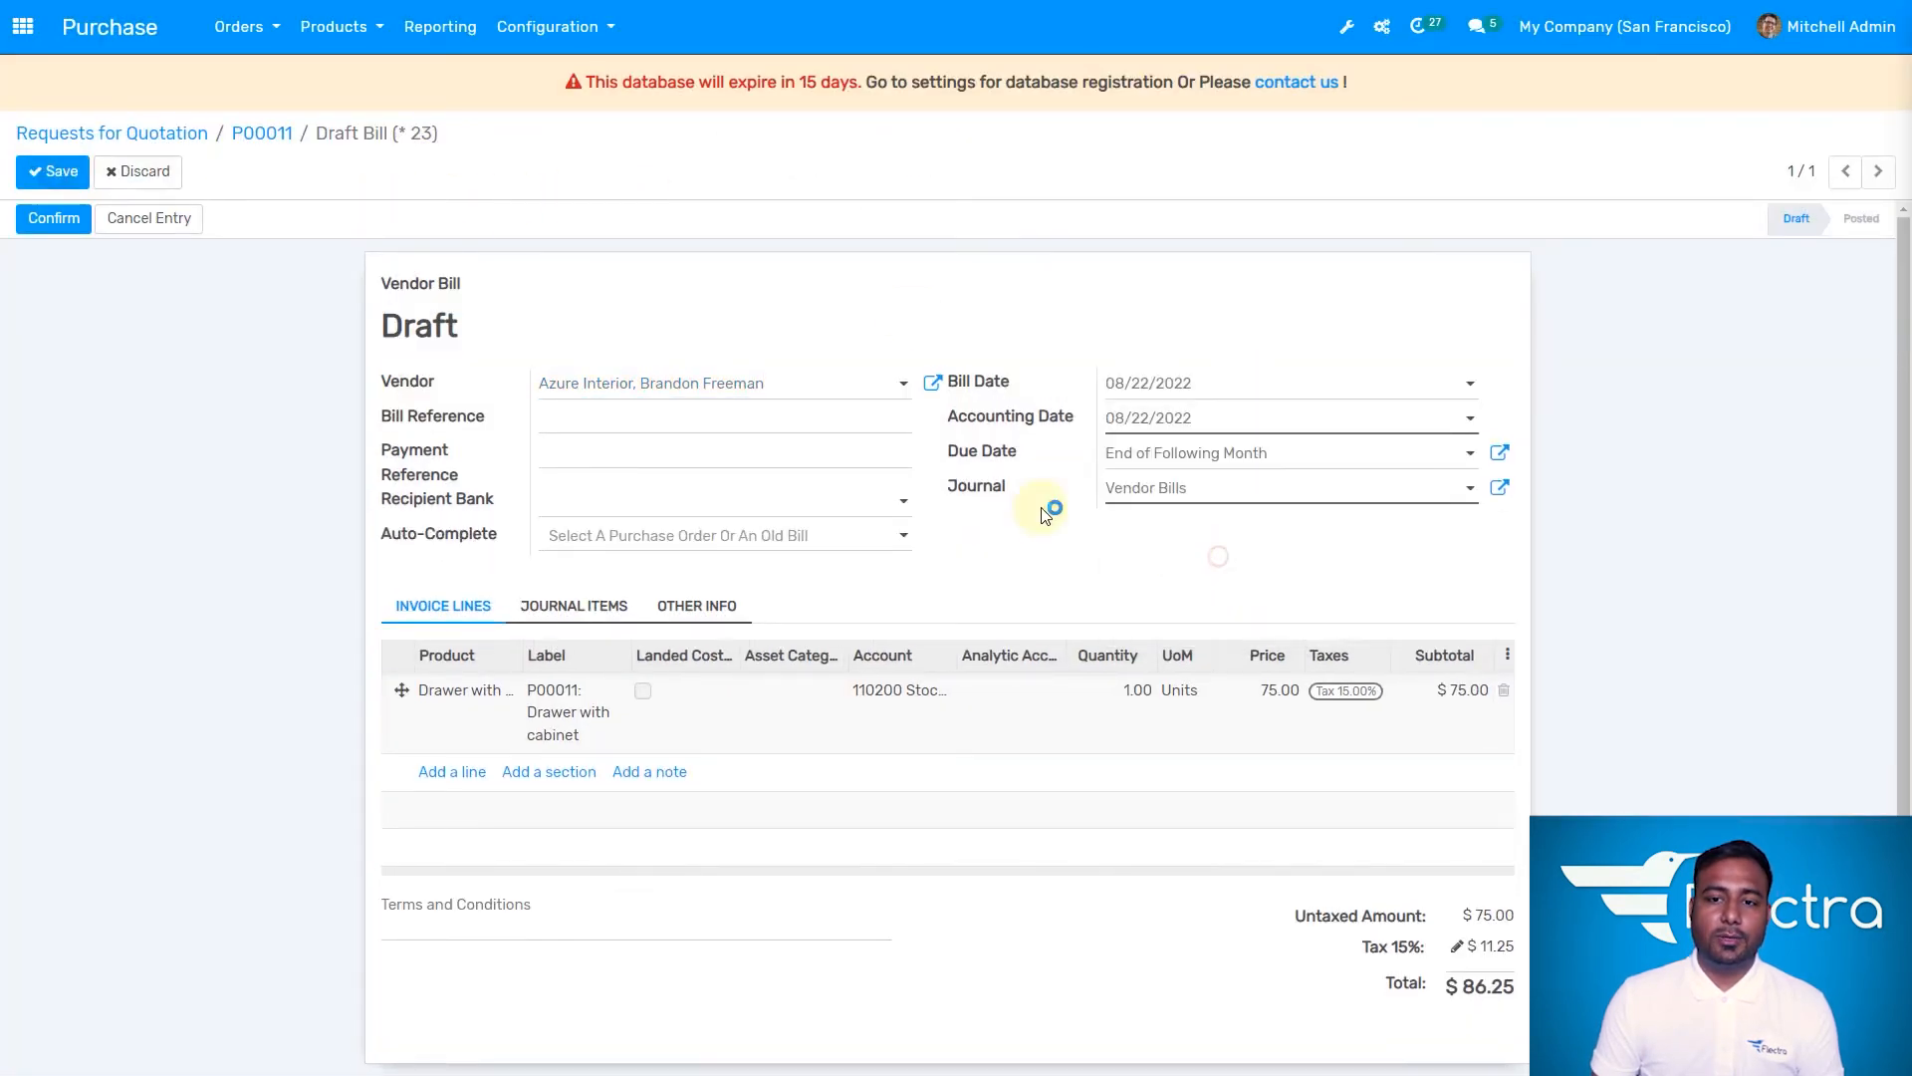
click(64, 228)
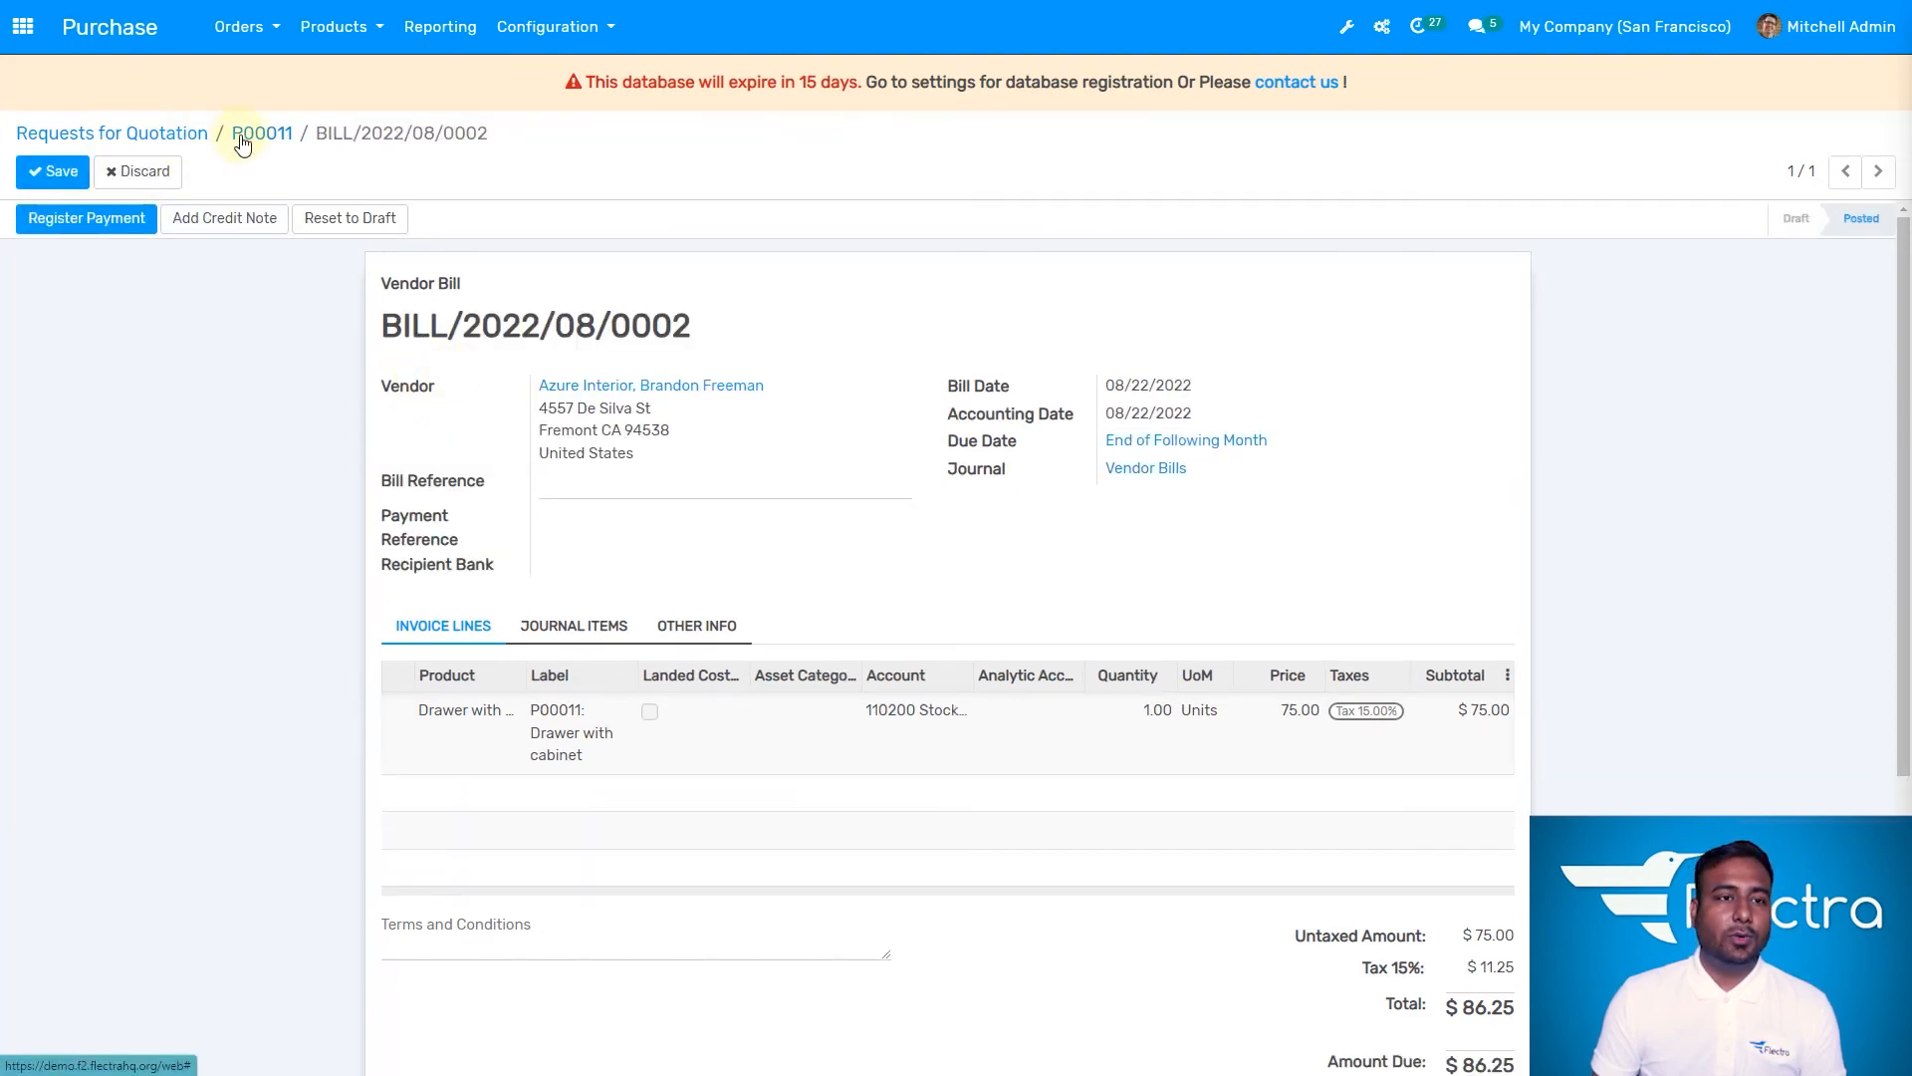
- Search the Purchase products for "drawer" and check the cost of the product "Drawer with cabinet"
click(335, 27)
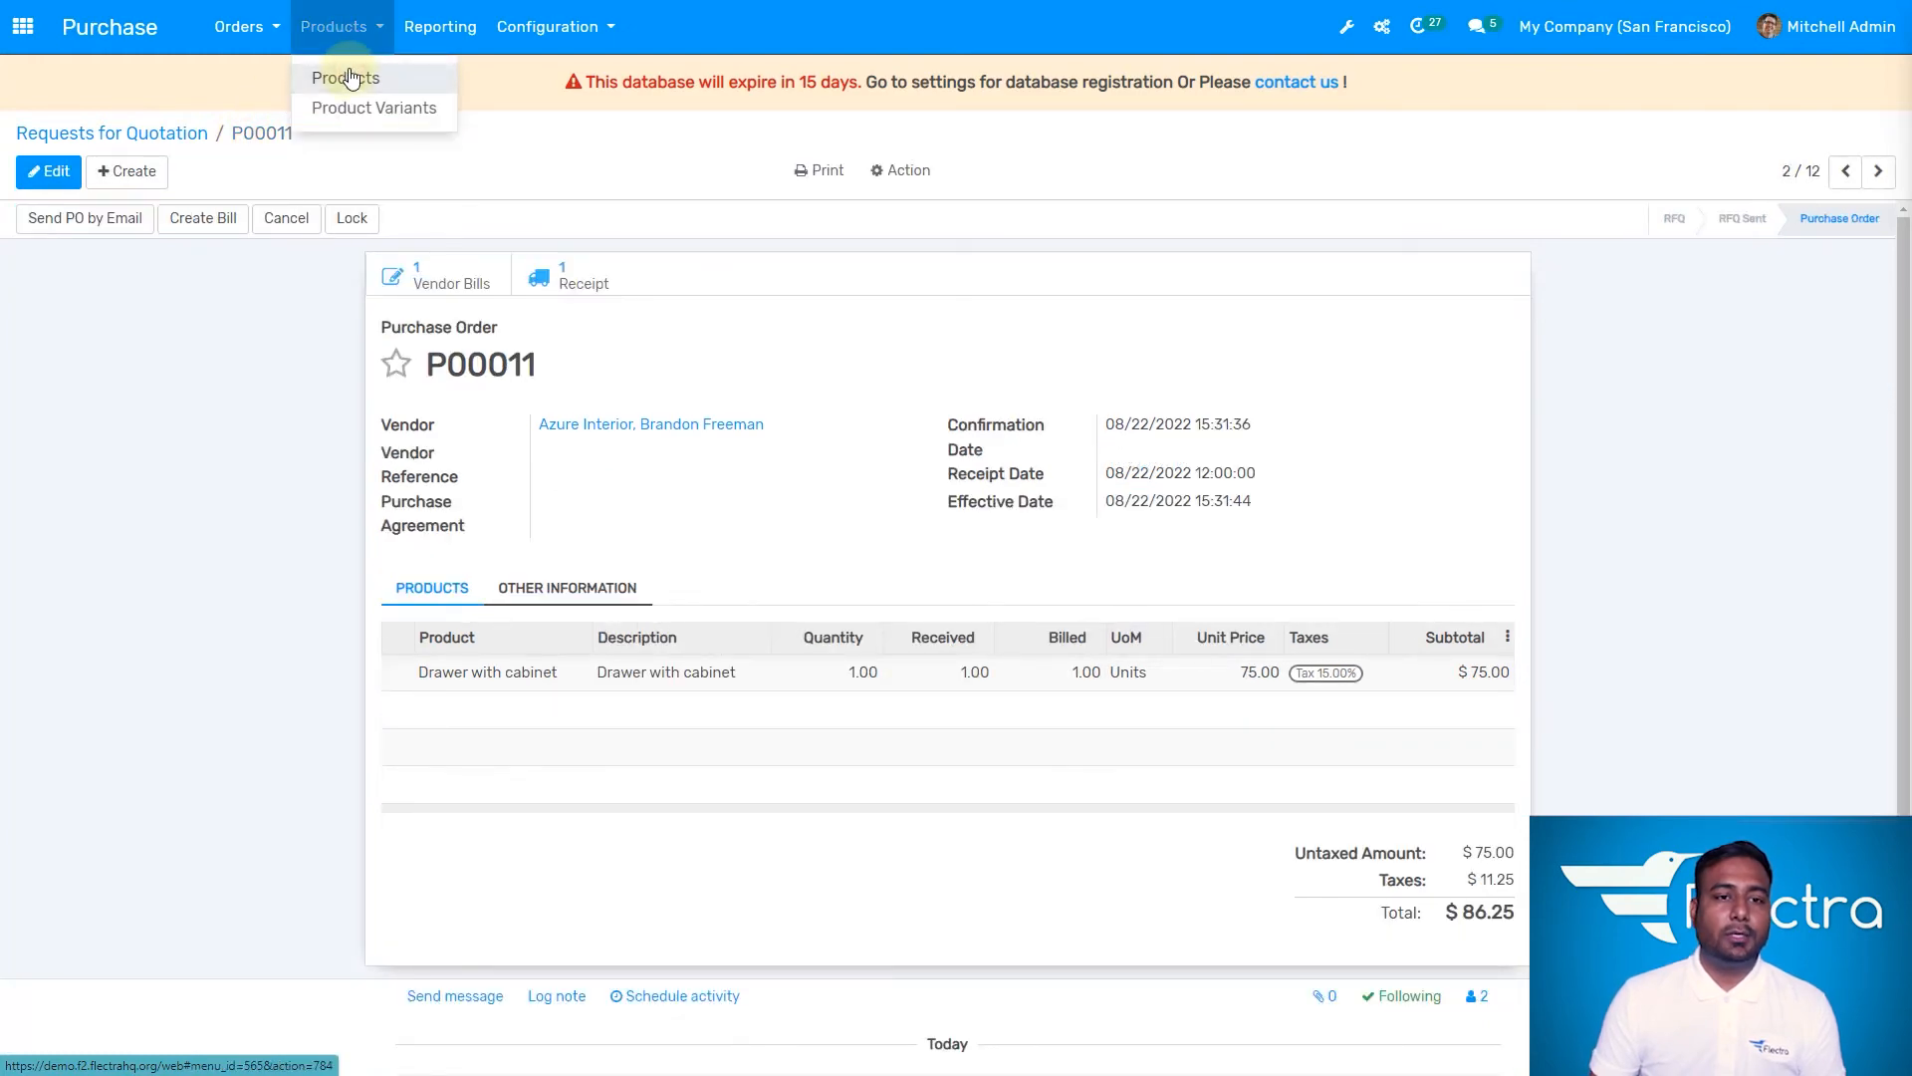
click(350, 78)
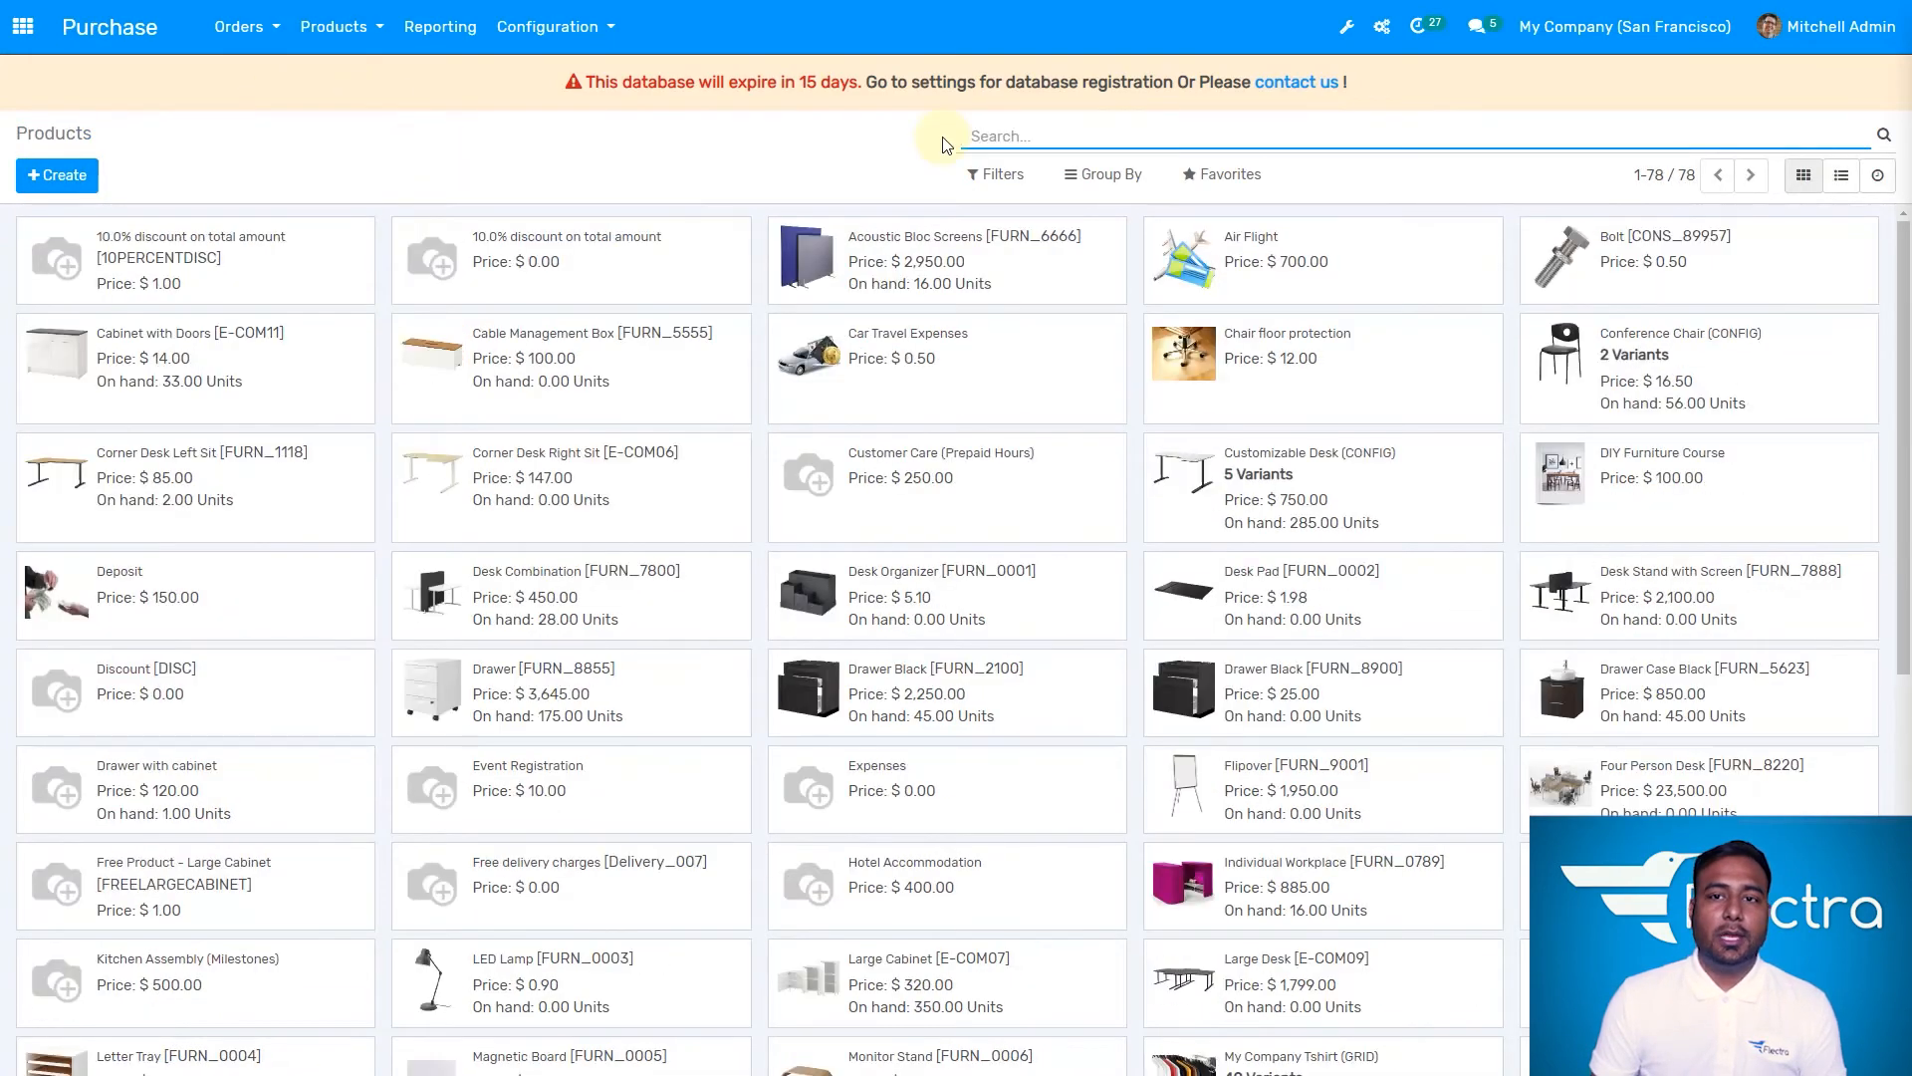
text(draw)
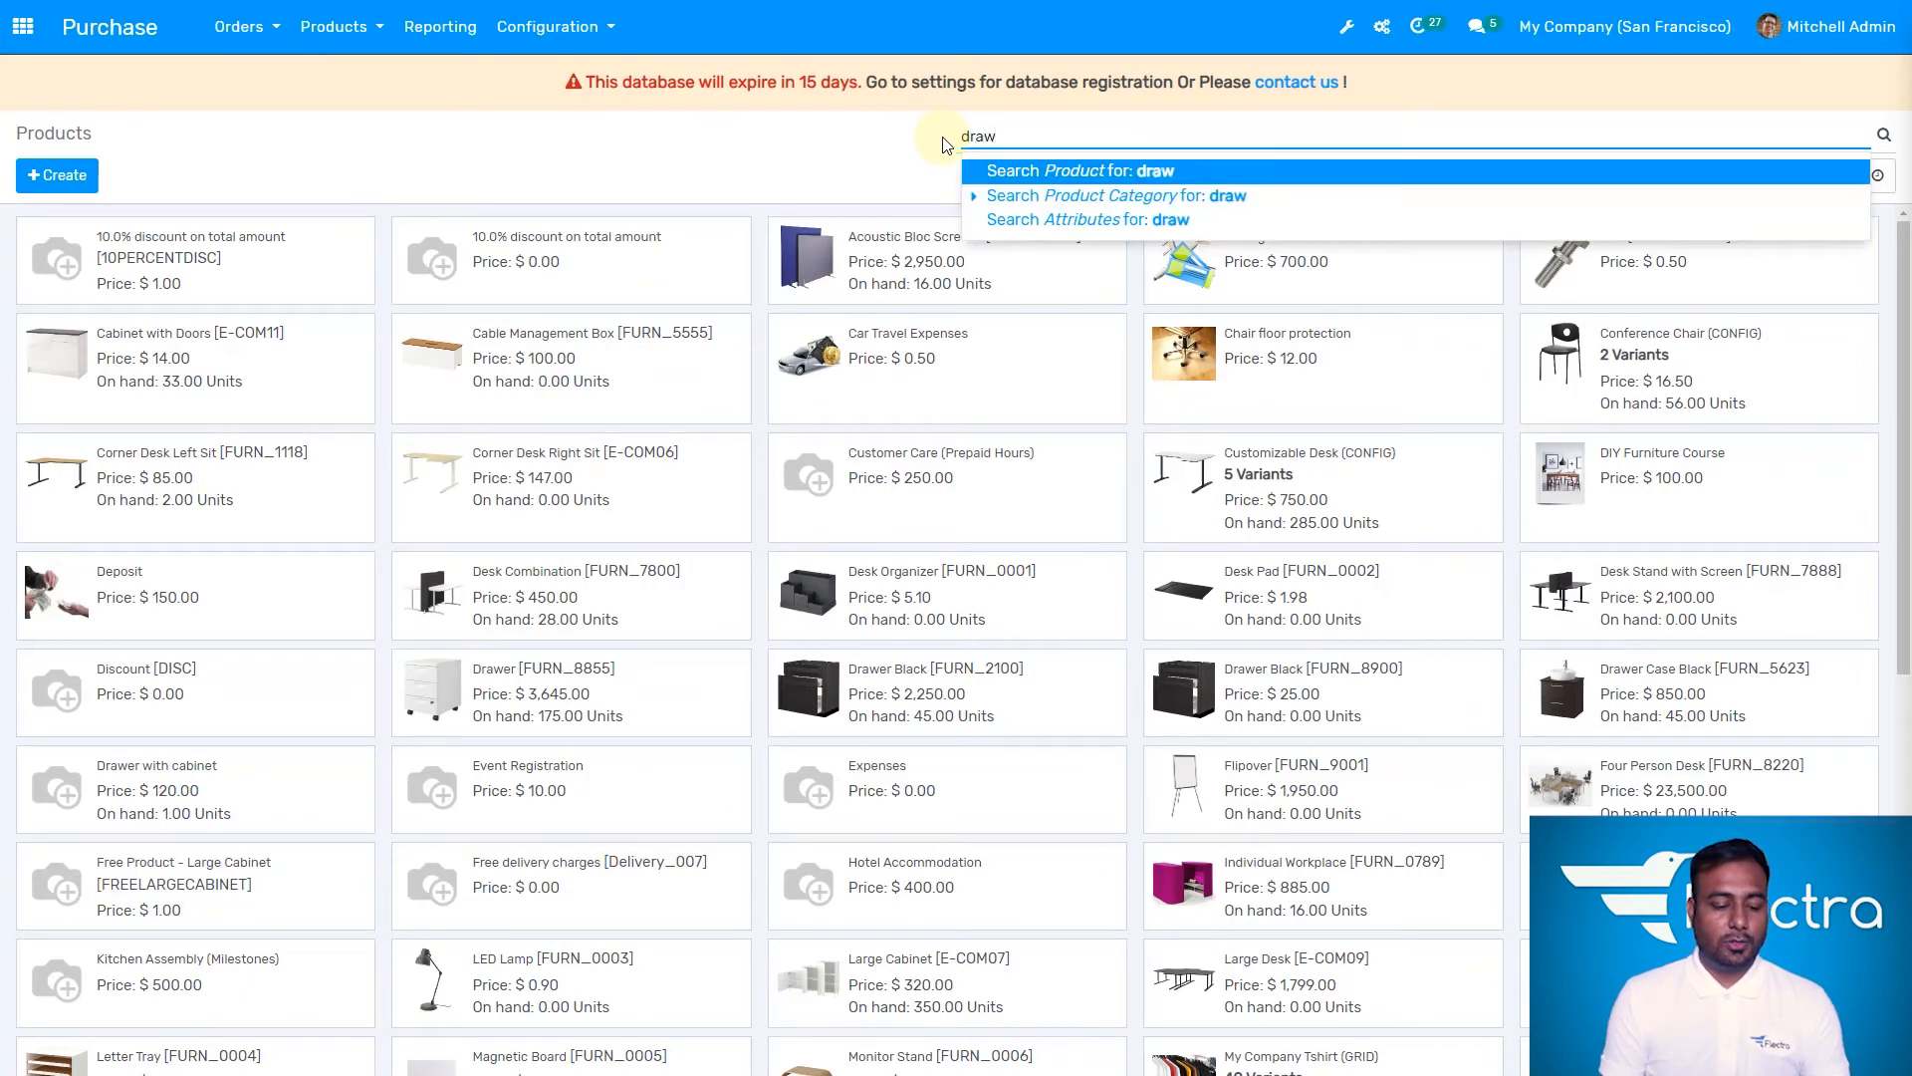
text(er)
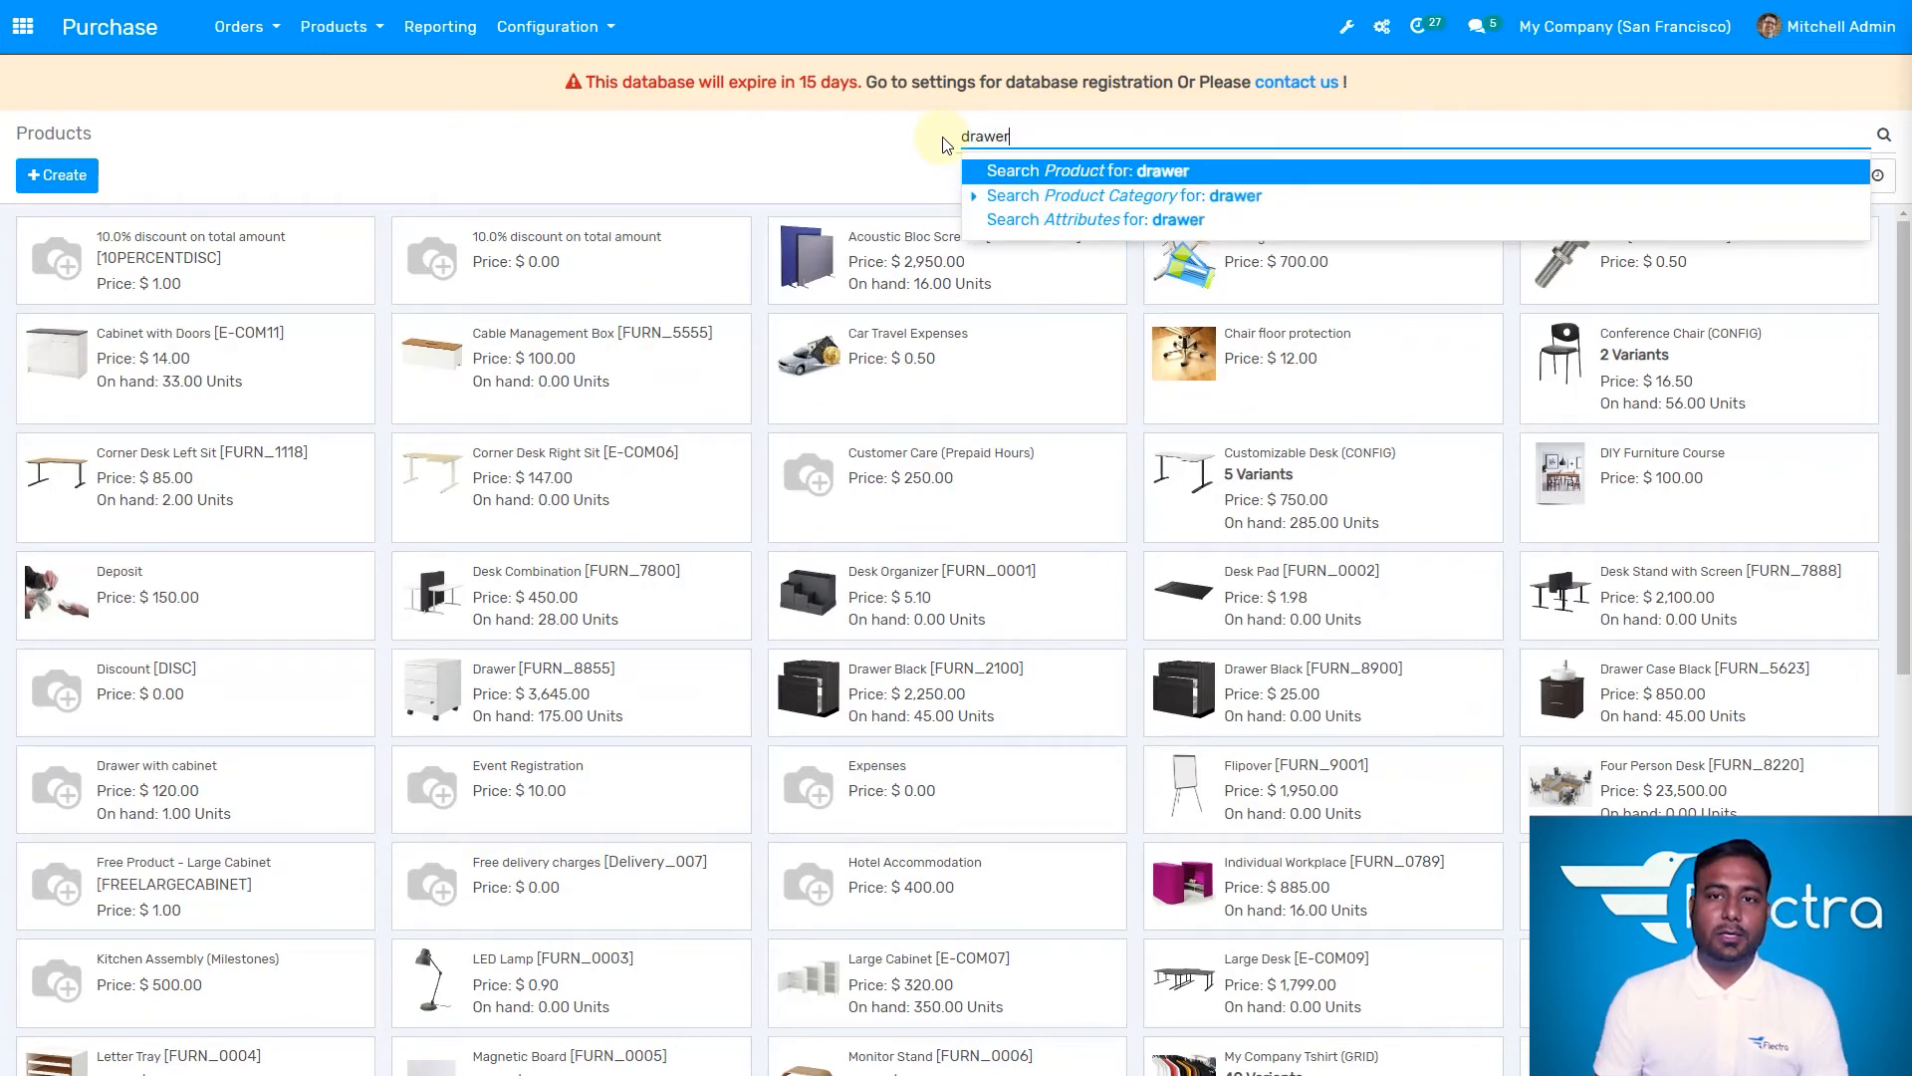
key(Return)
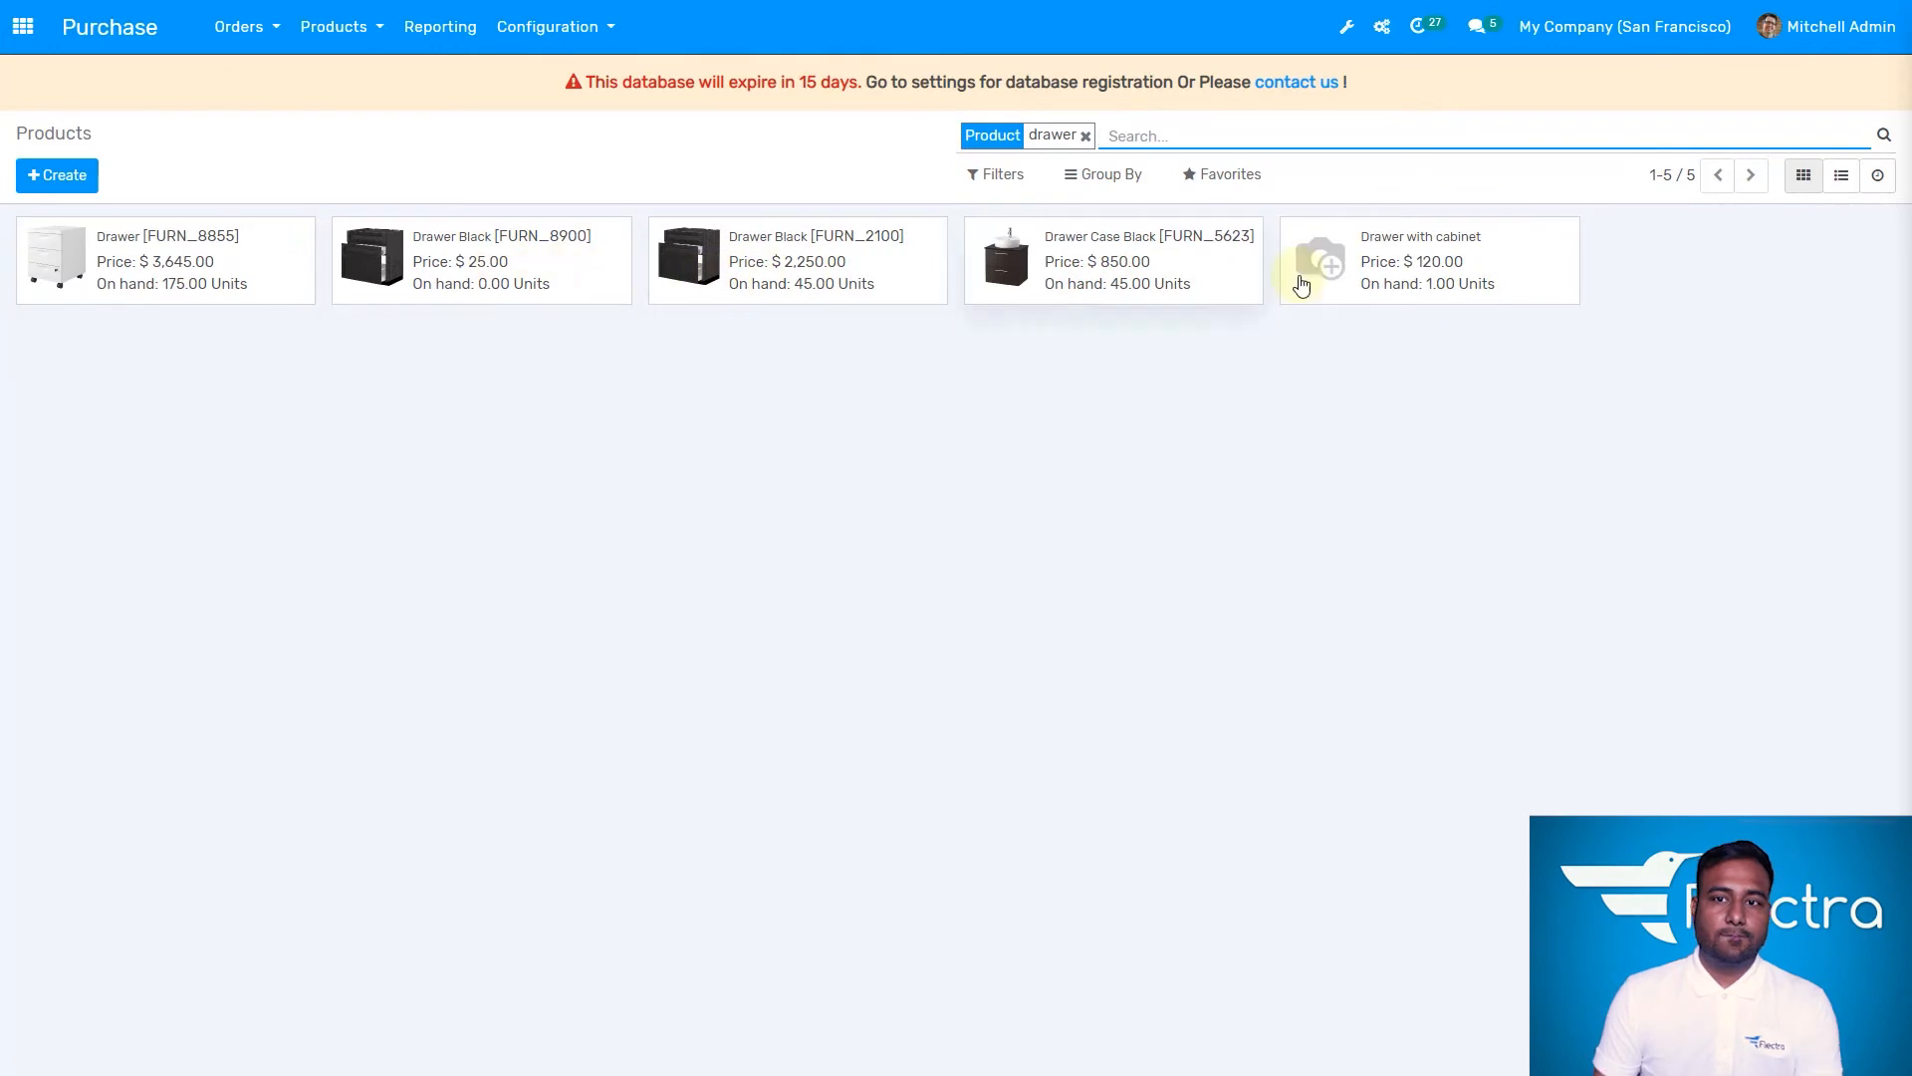
click(1426, 270)
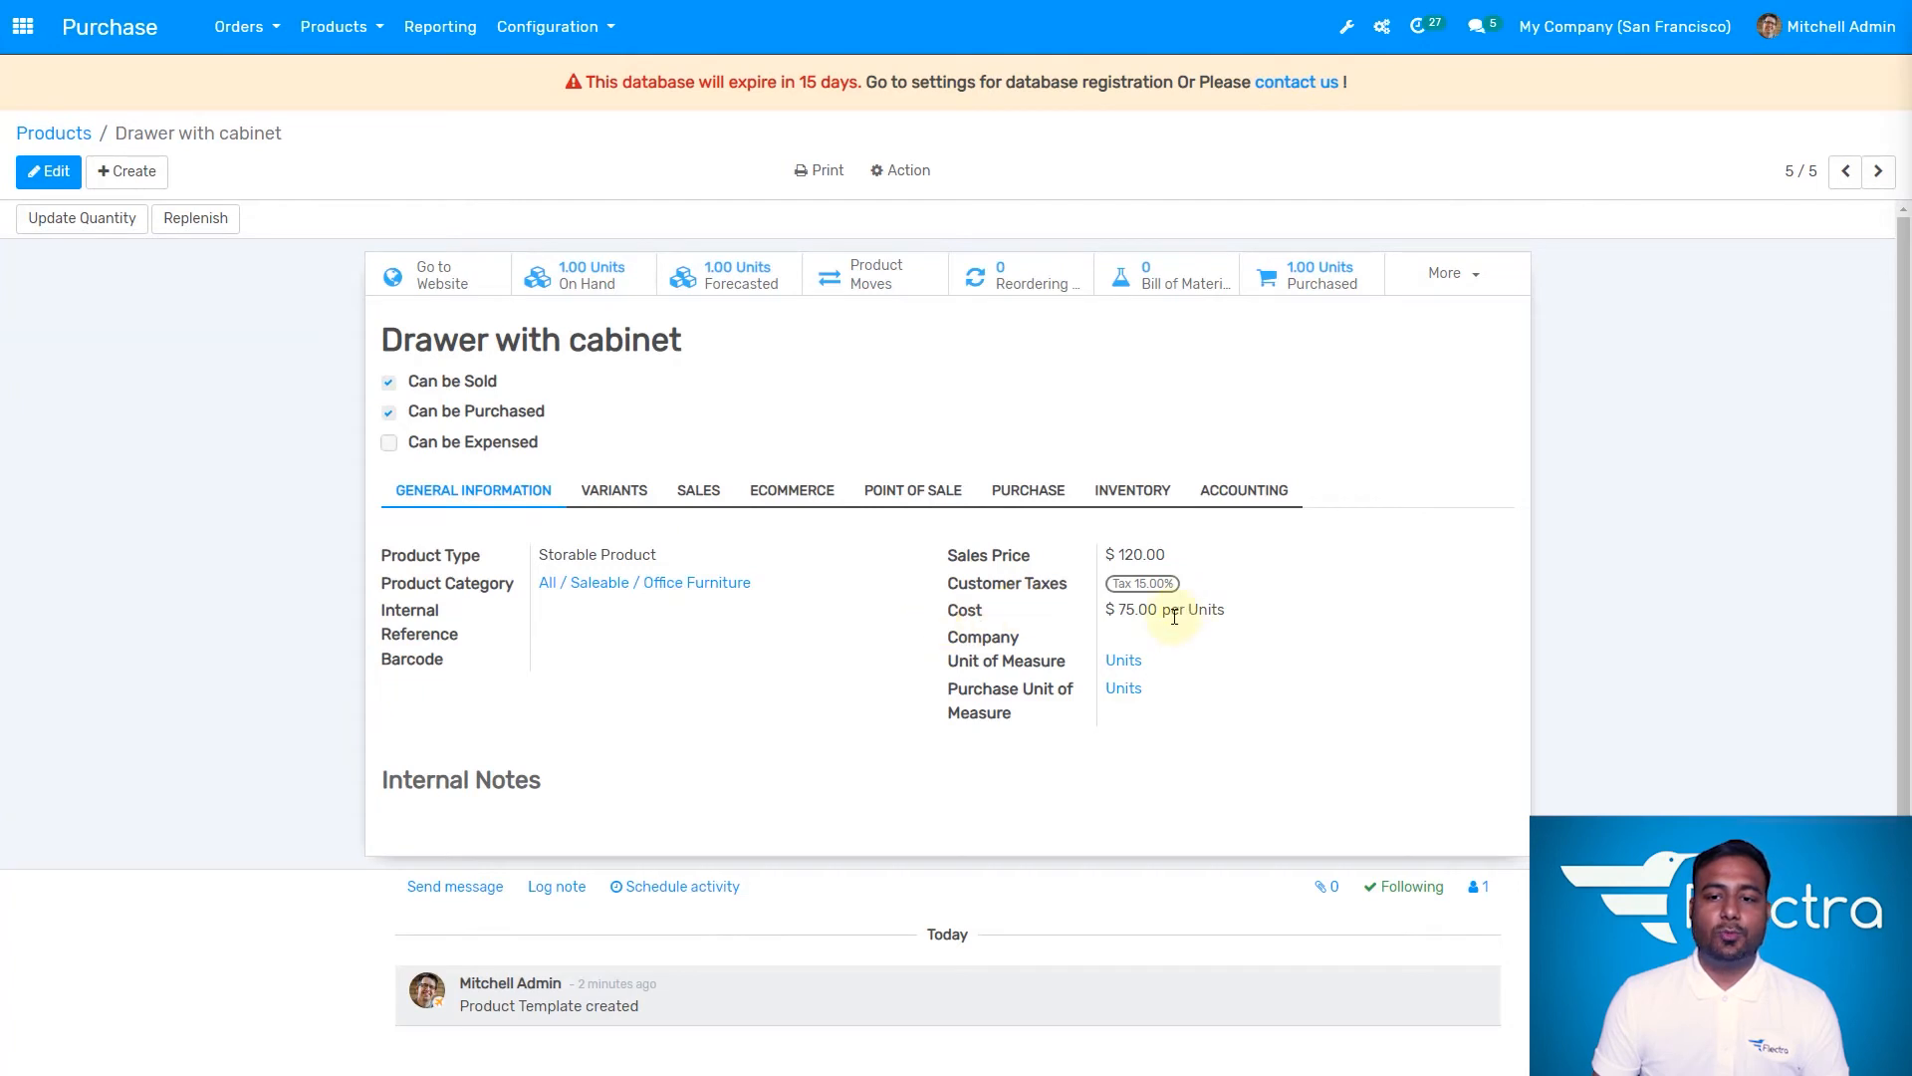
click(1123, 608)
drag(1180, 610, 1200, 612)
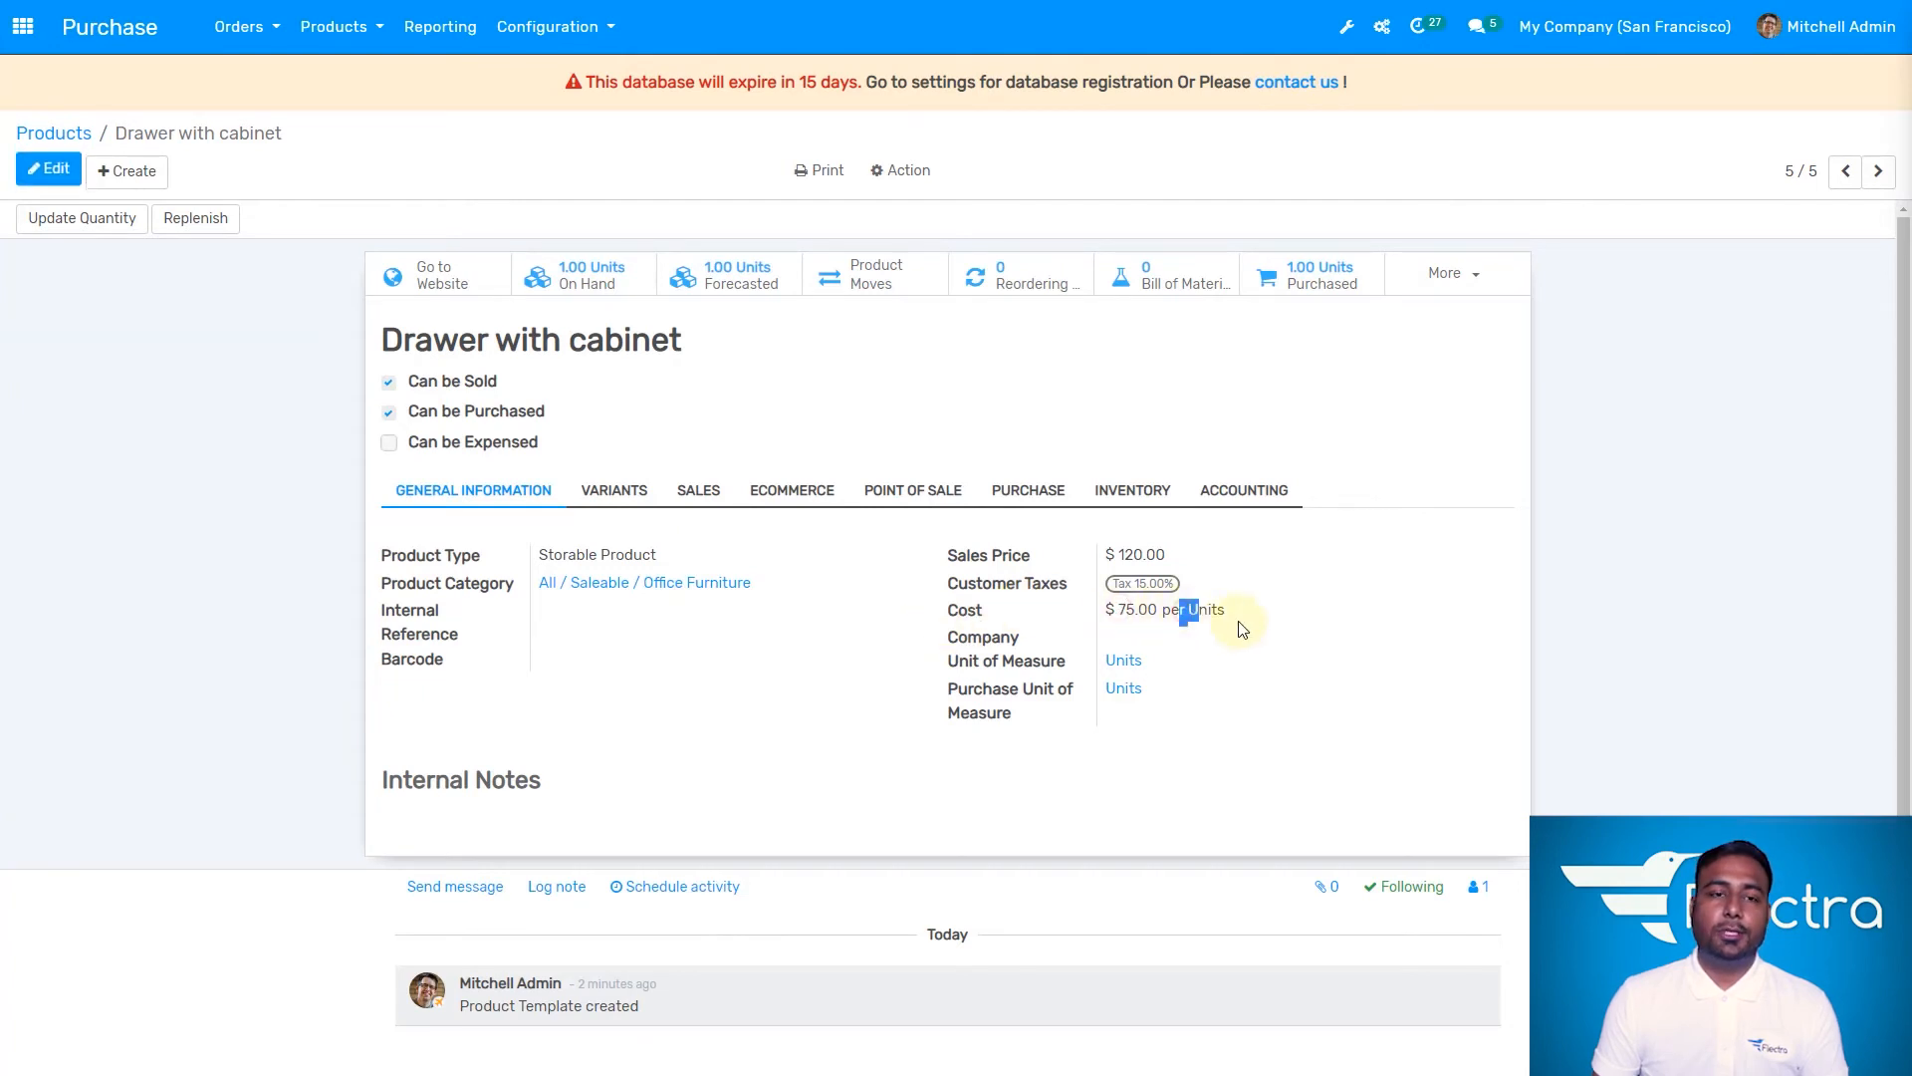
- Open request for quotation P00012, set the unit price of "Drawer with cabinet" to 65, remove the empty extra line and save
click(1241, 626)
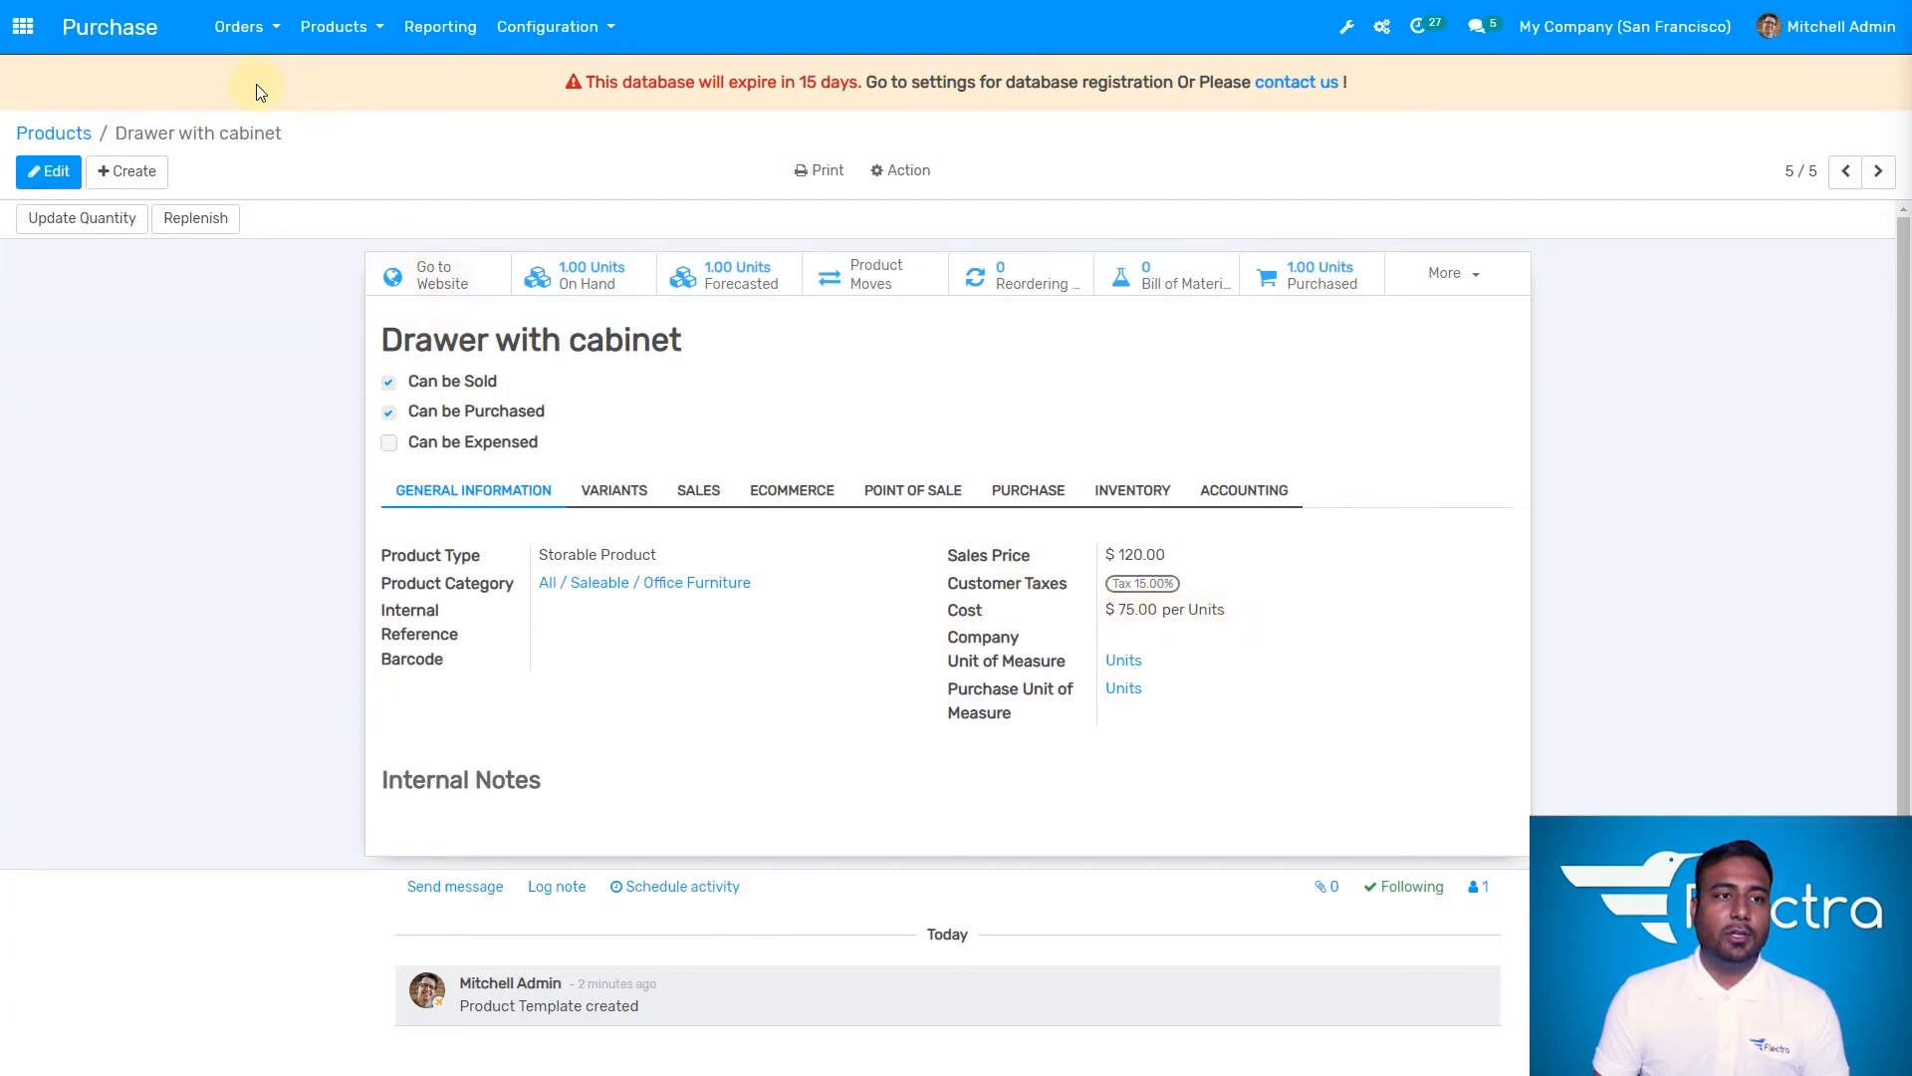
click(139, 33)
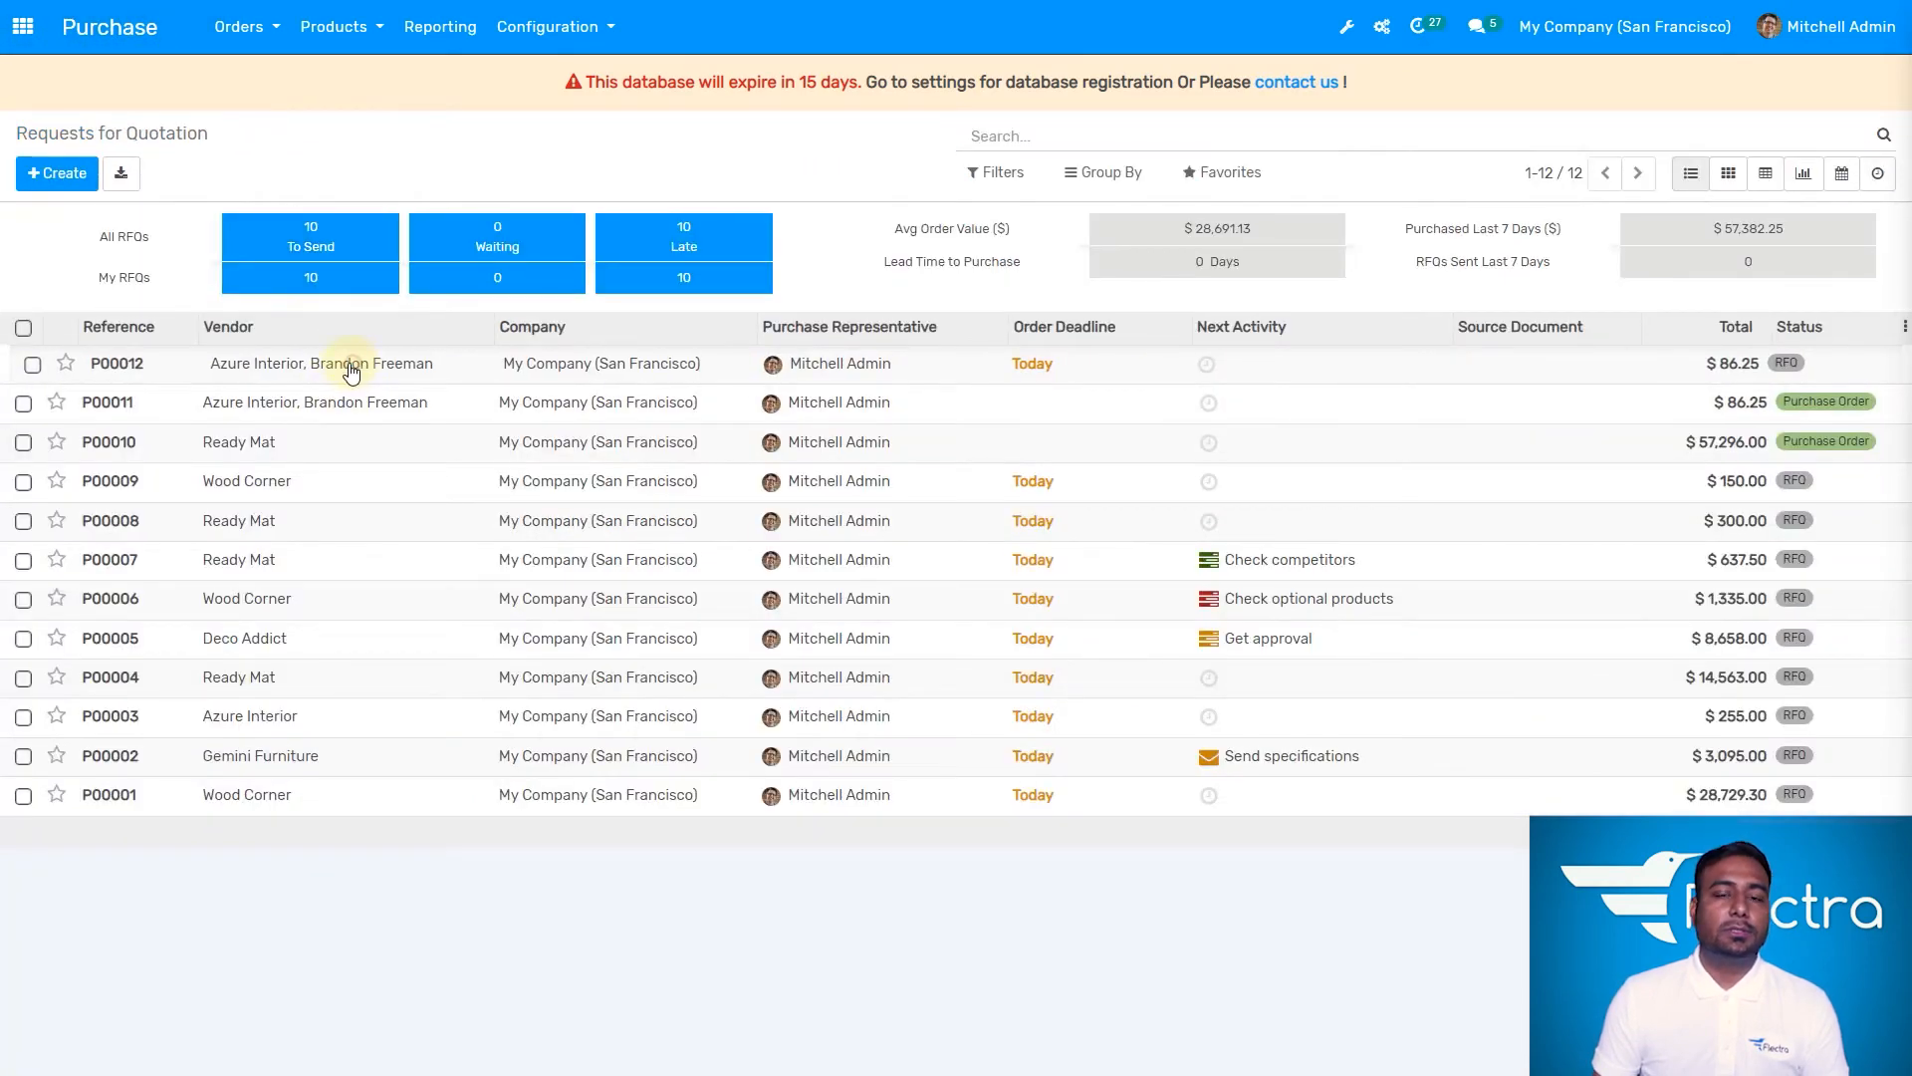
click(351, 370)
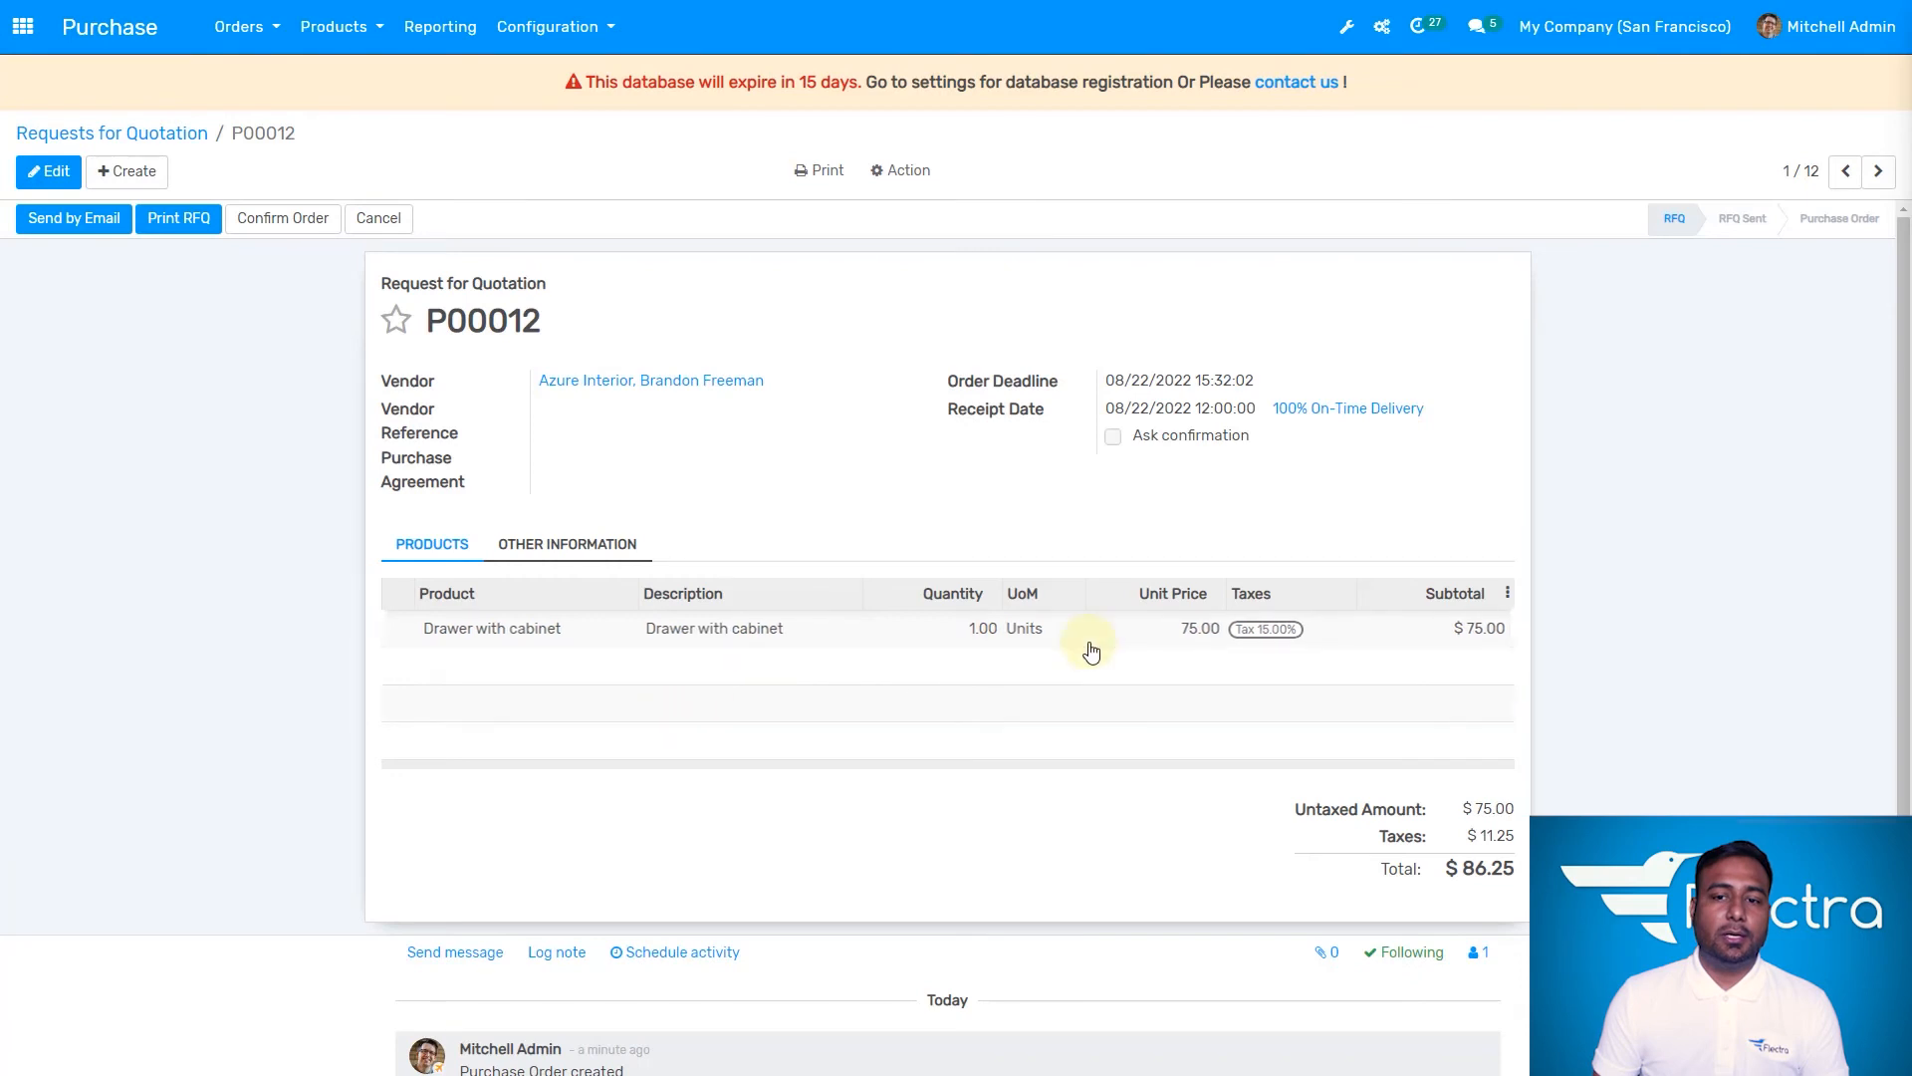
click(48, 171)
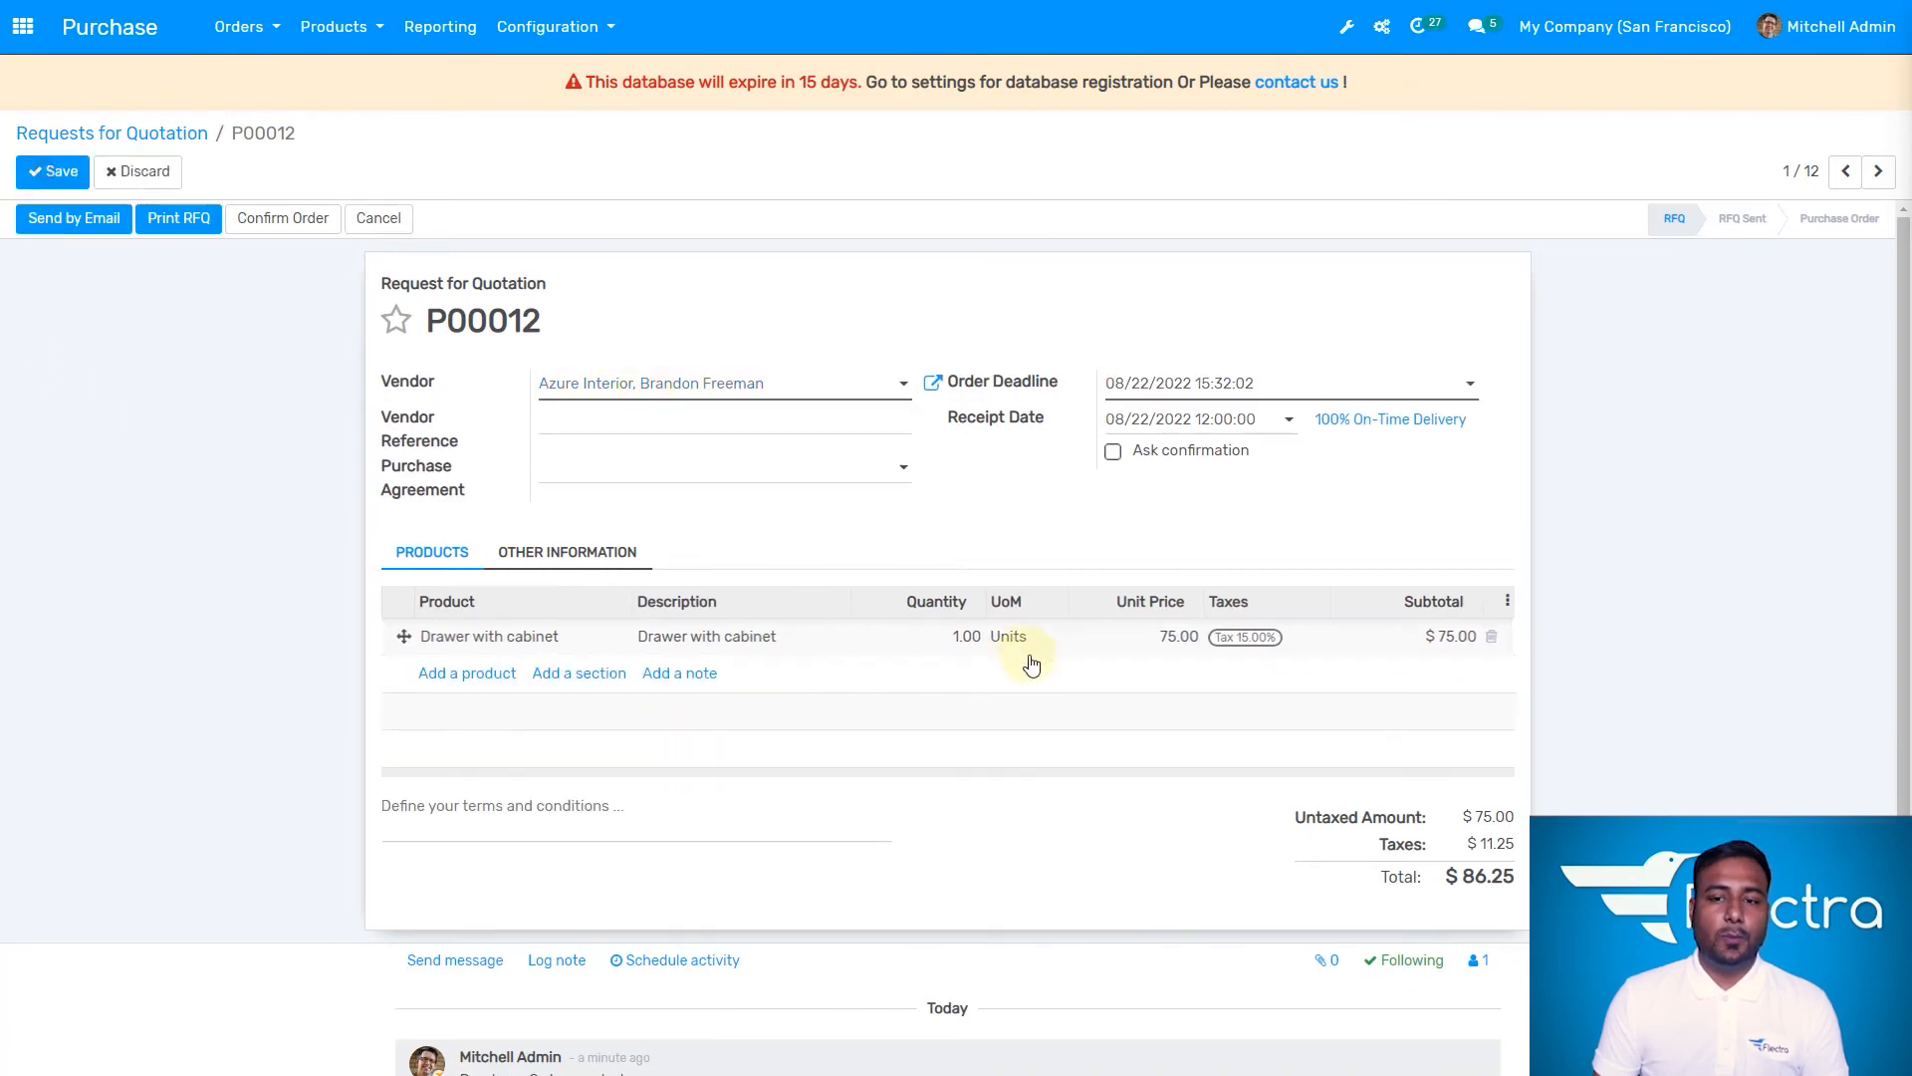
click(1180, 643)
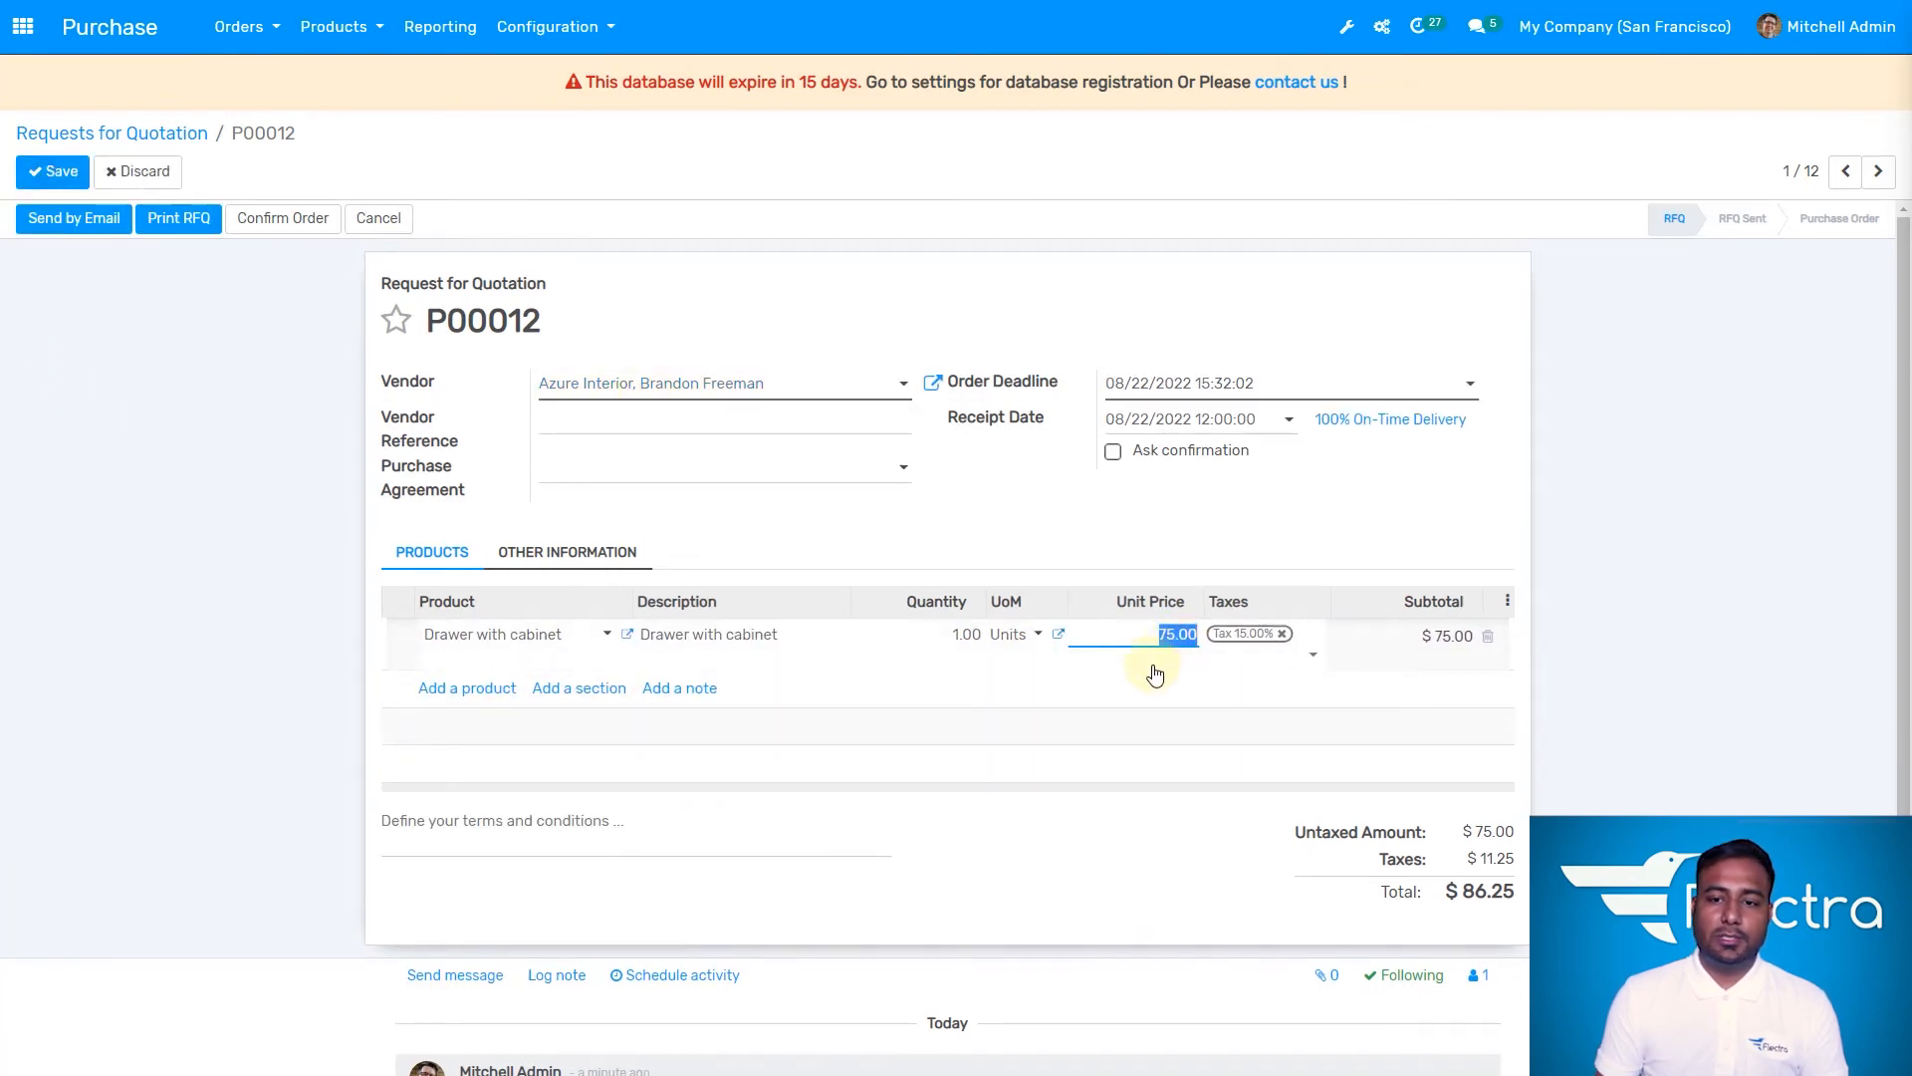
text(6)
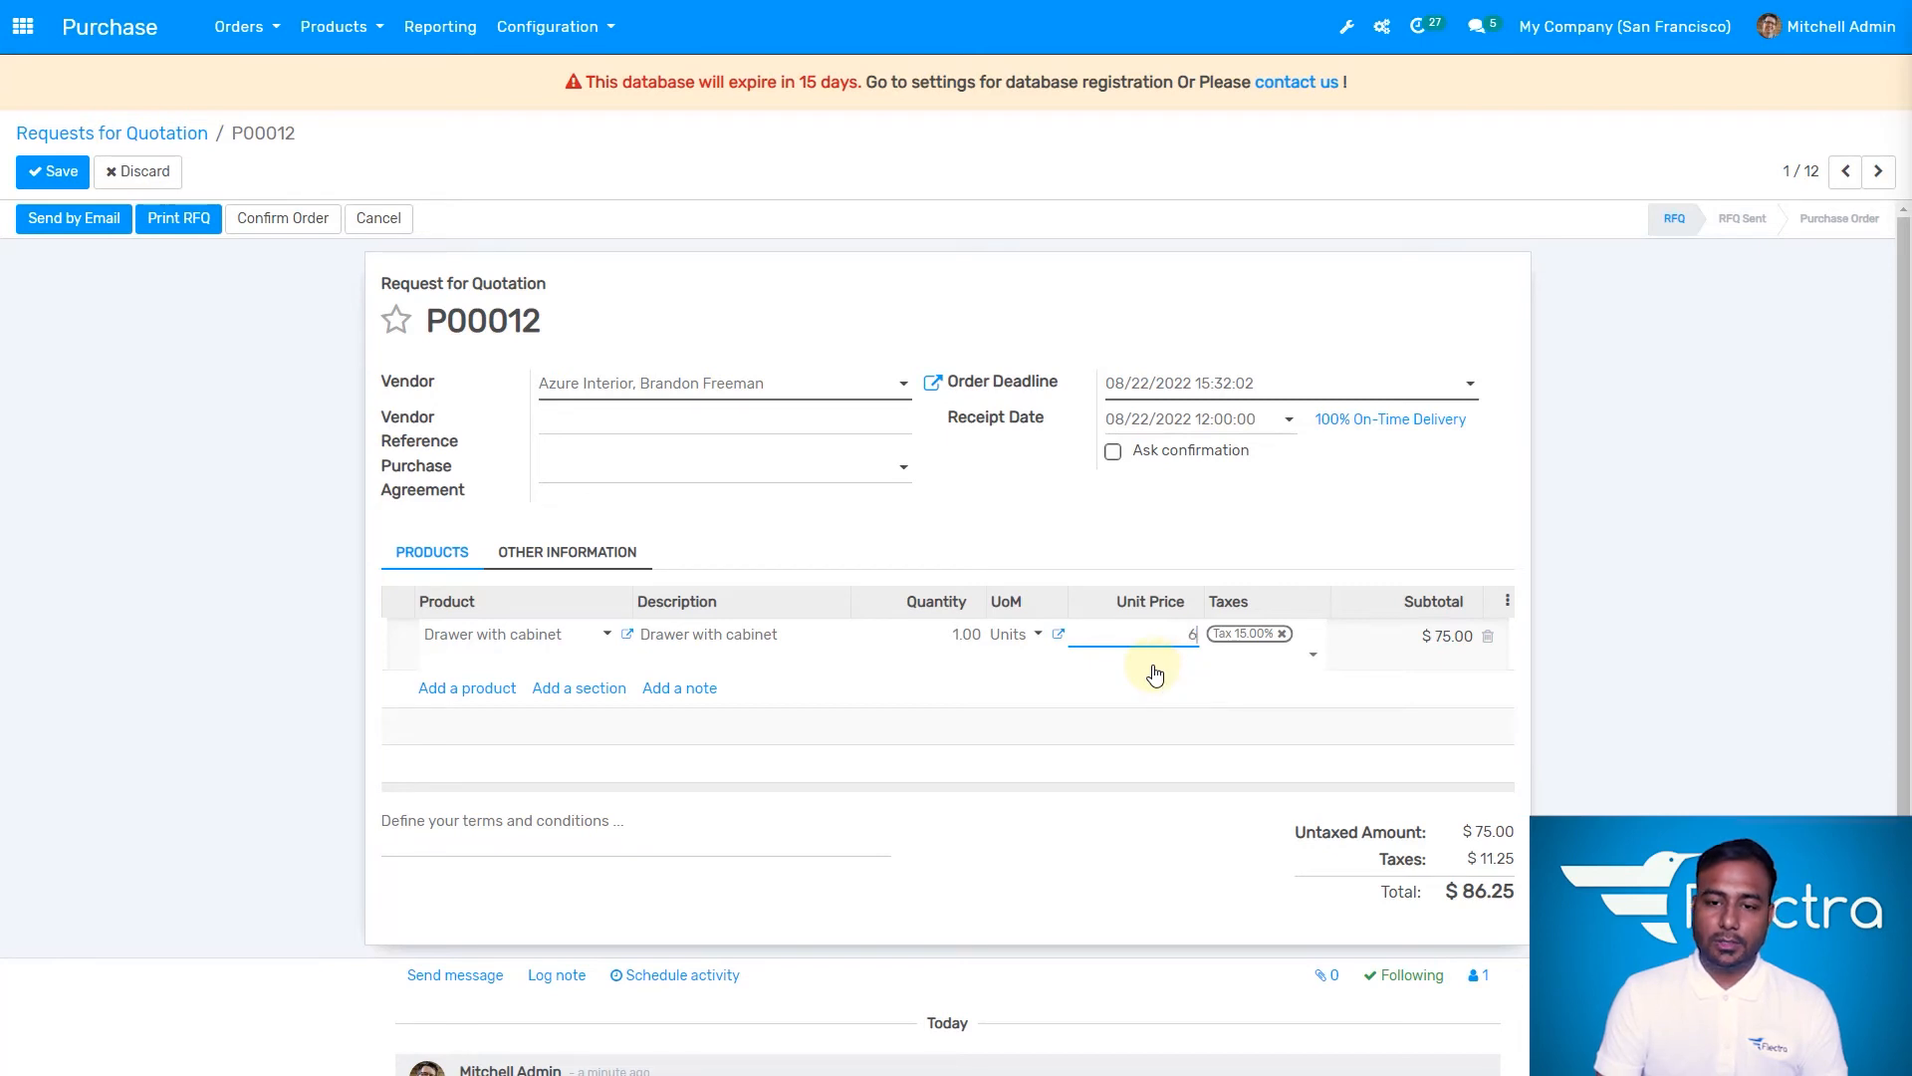
text(5)
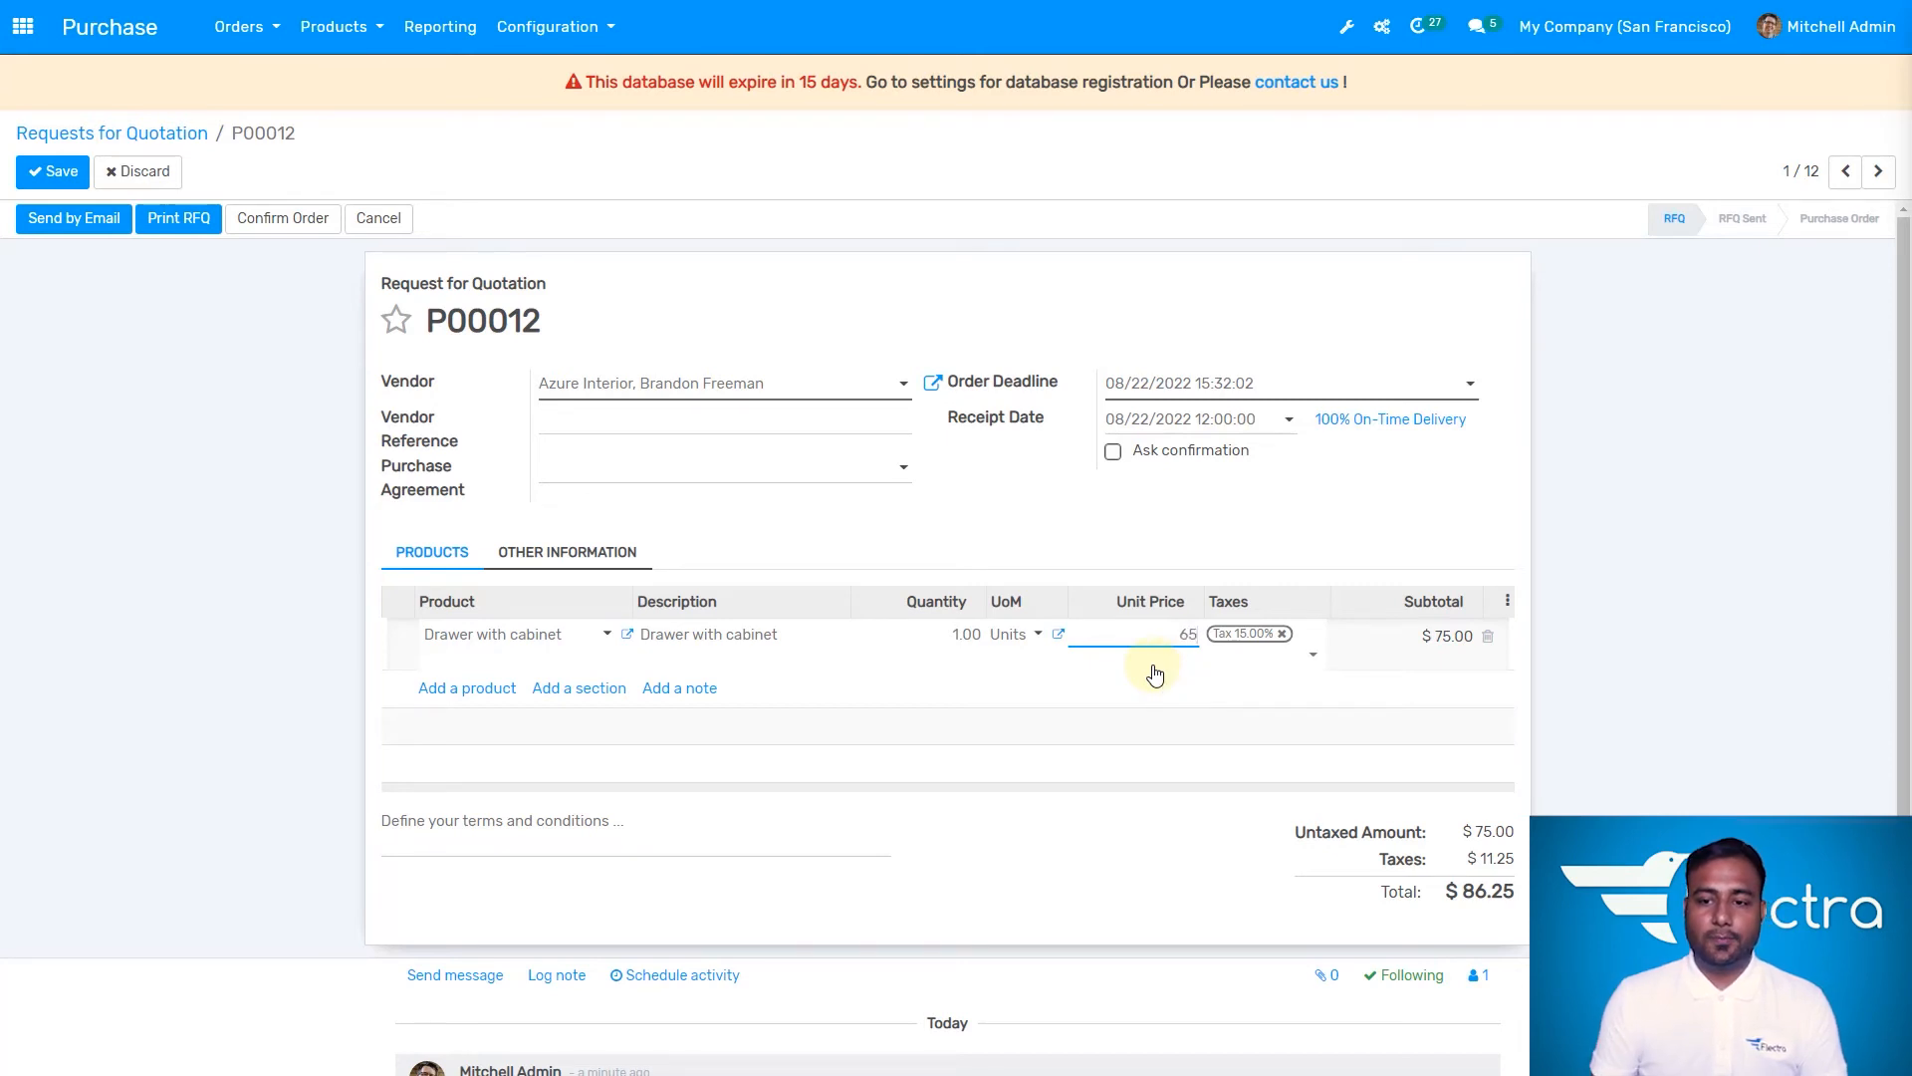
key(Tab)
key(Tab)
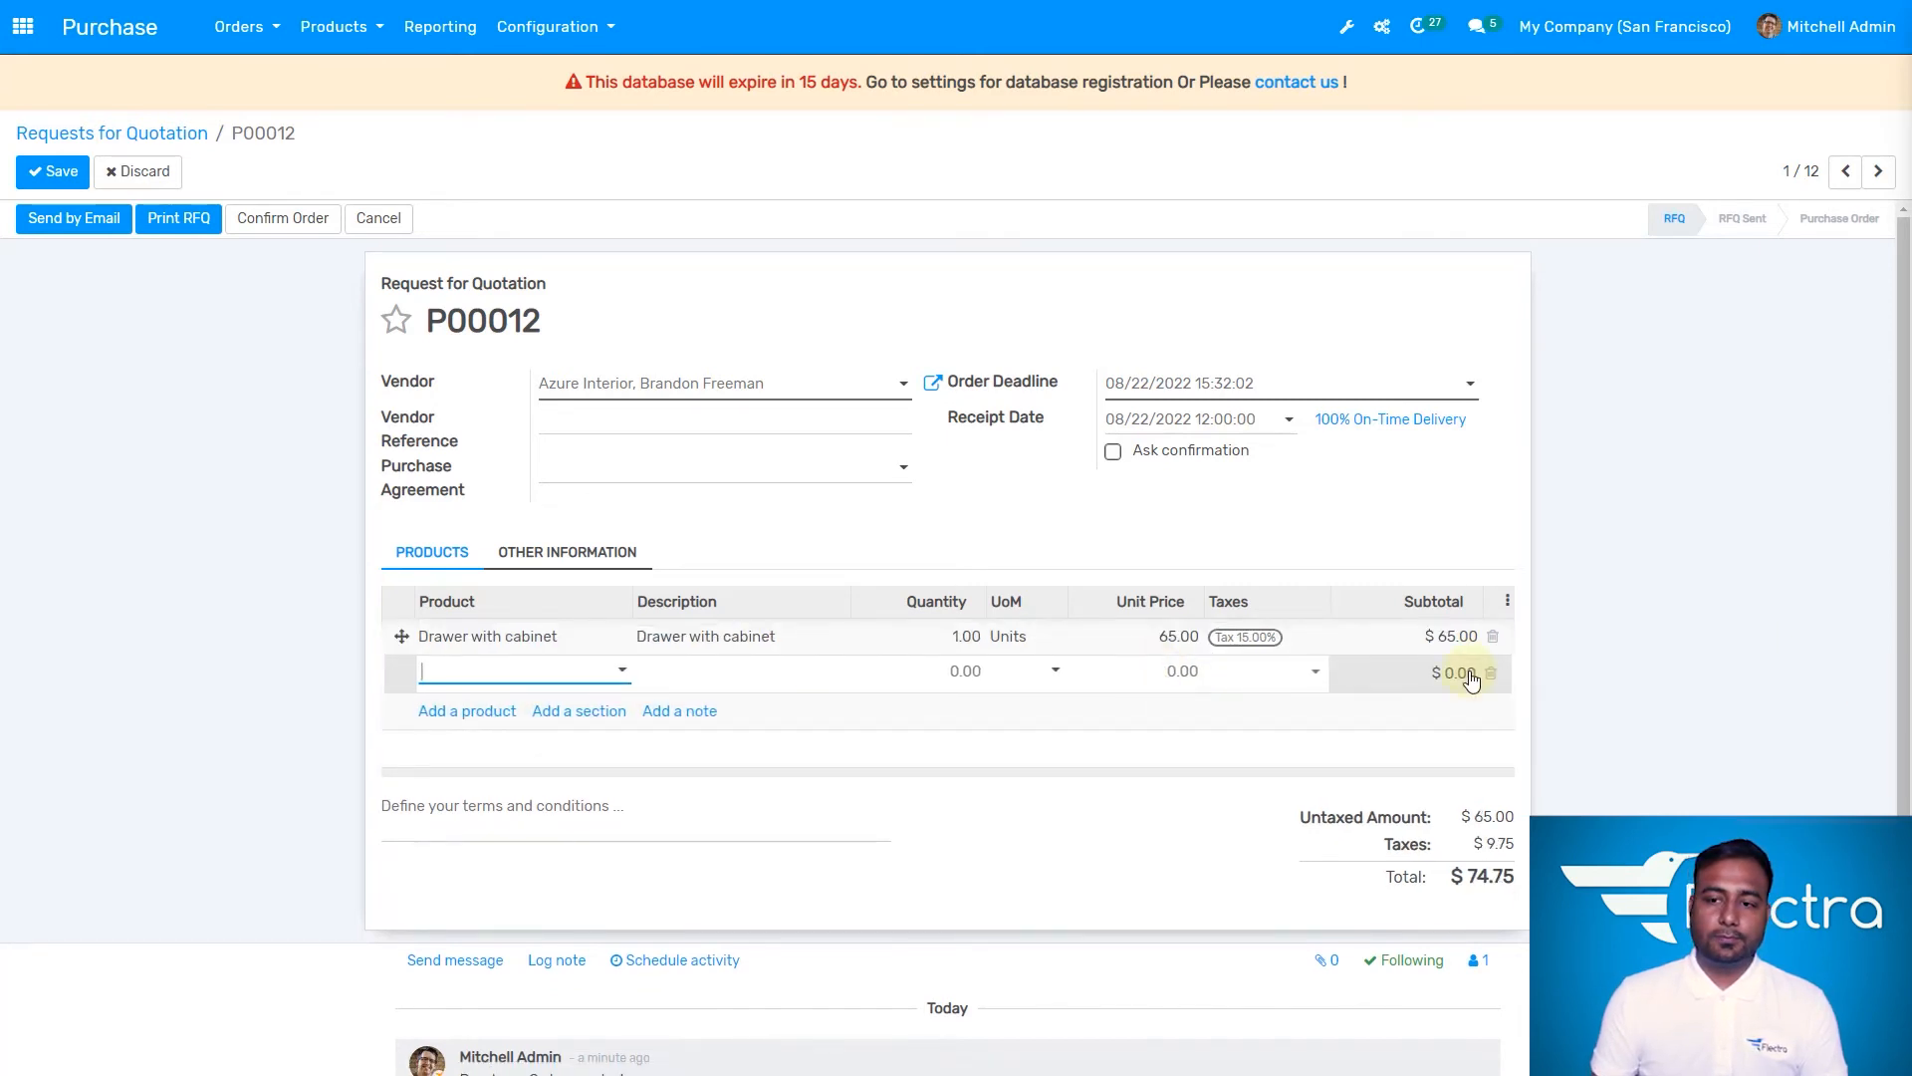
click(1489, 673)
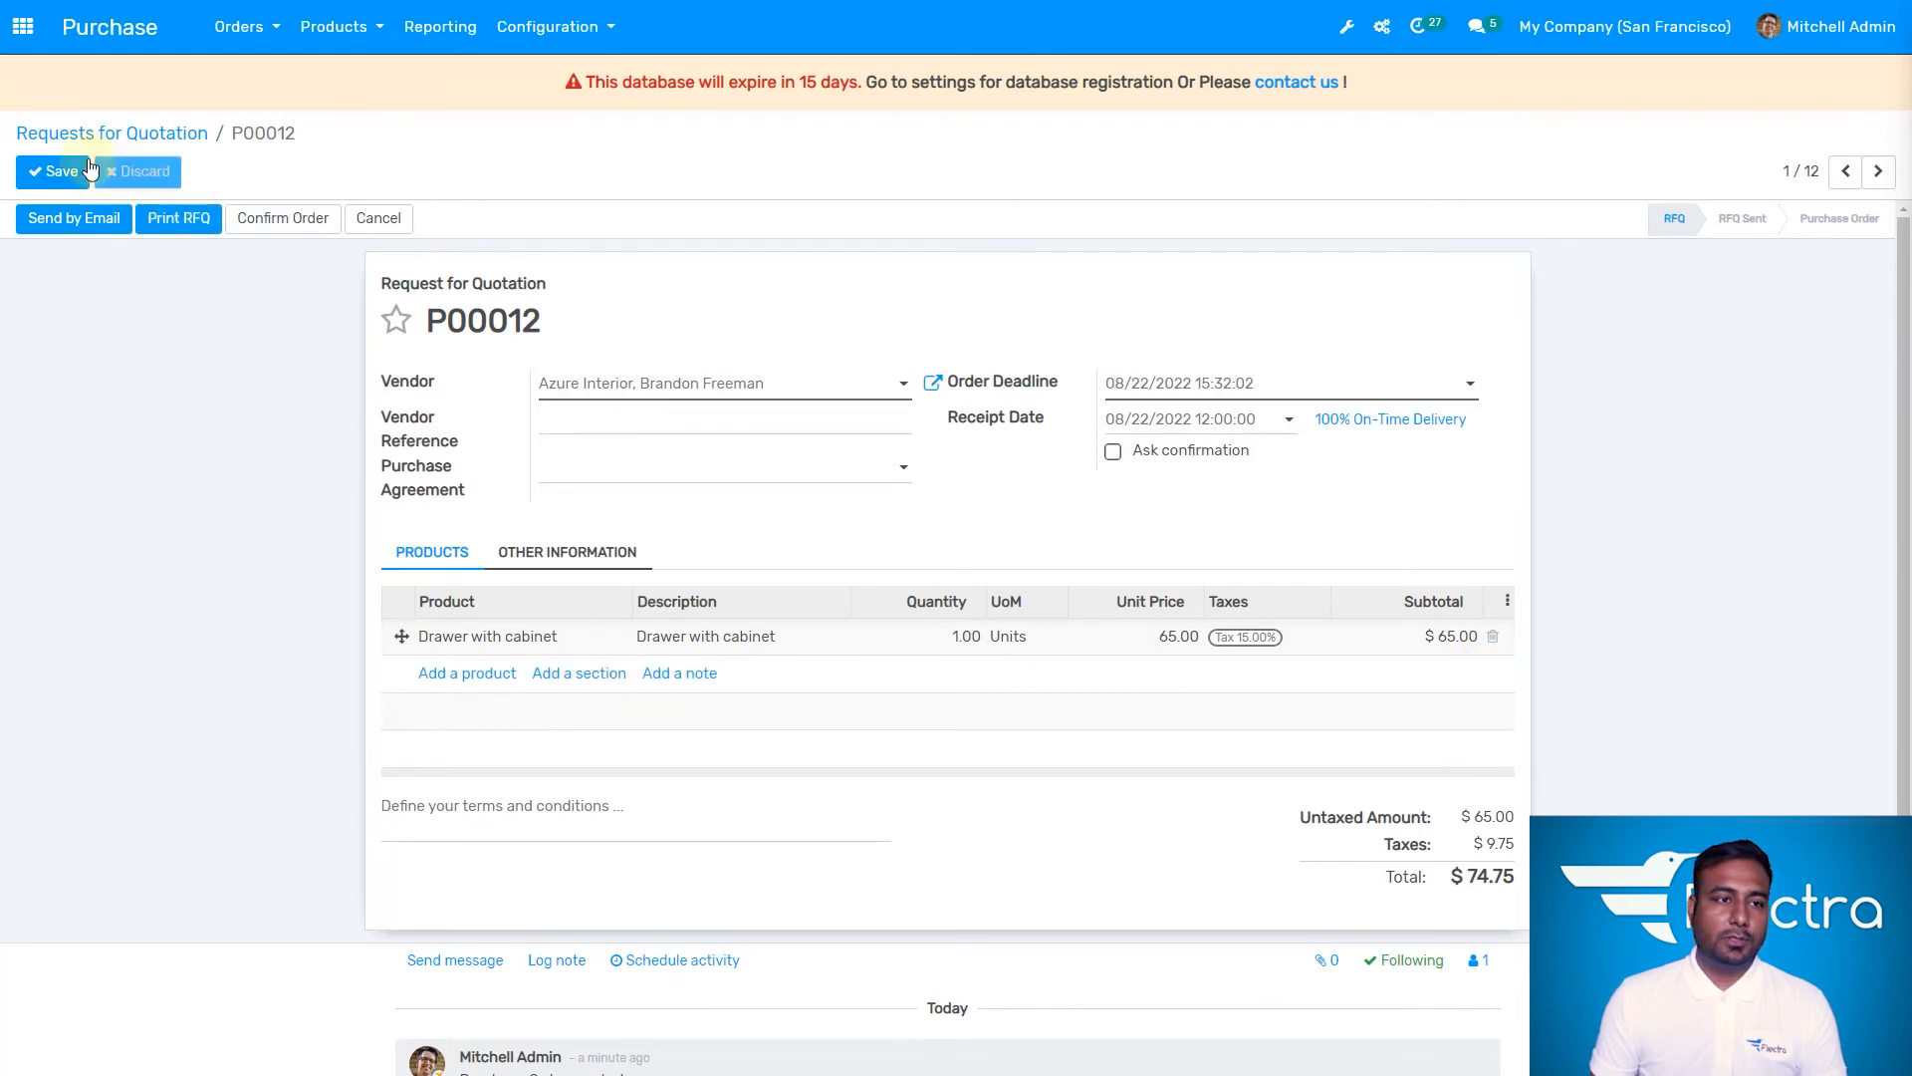
click(62, 172)
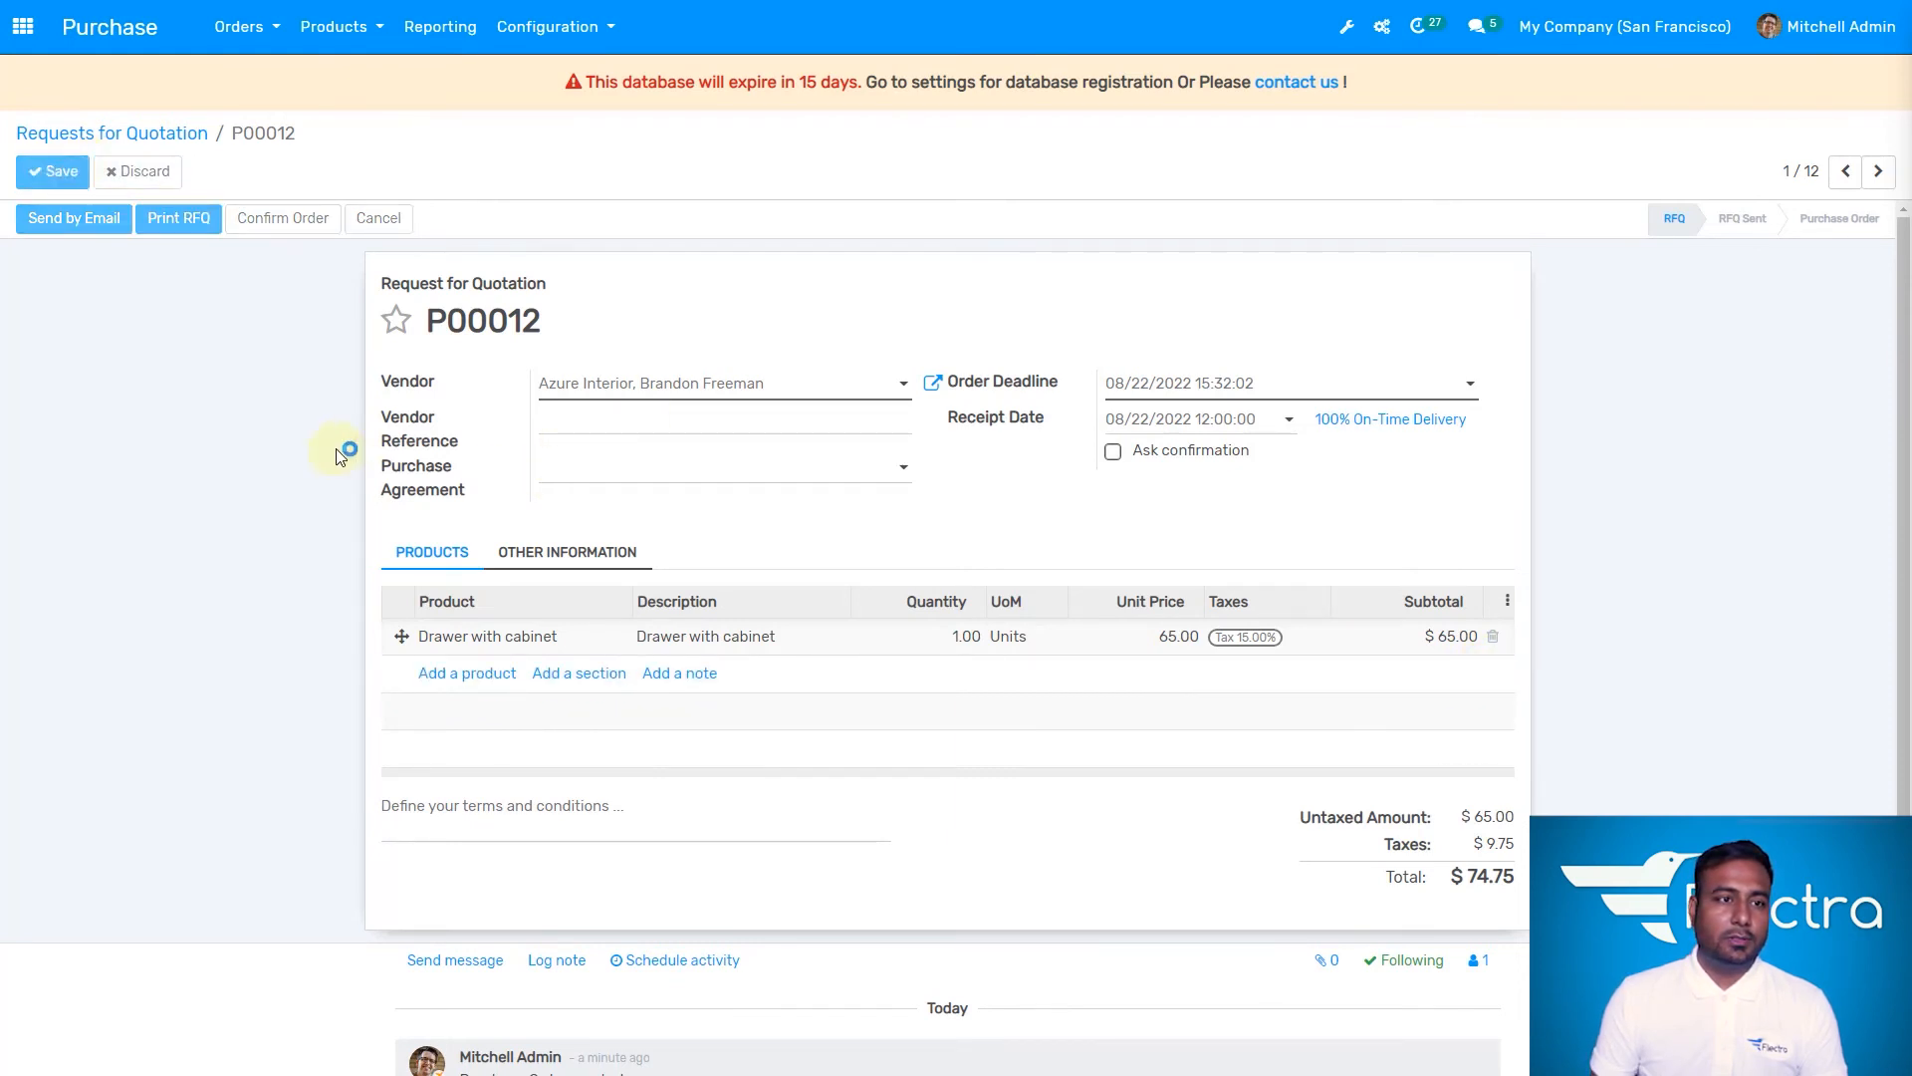
- Confirm order P00012, validate its receipt with an immediate transfer of all quantities and return to the purchase order
click(282, 224)
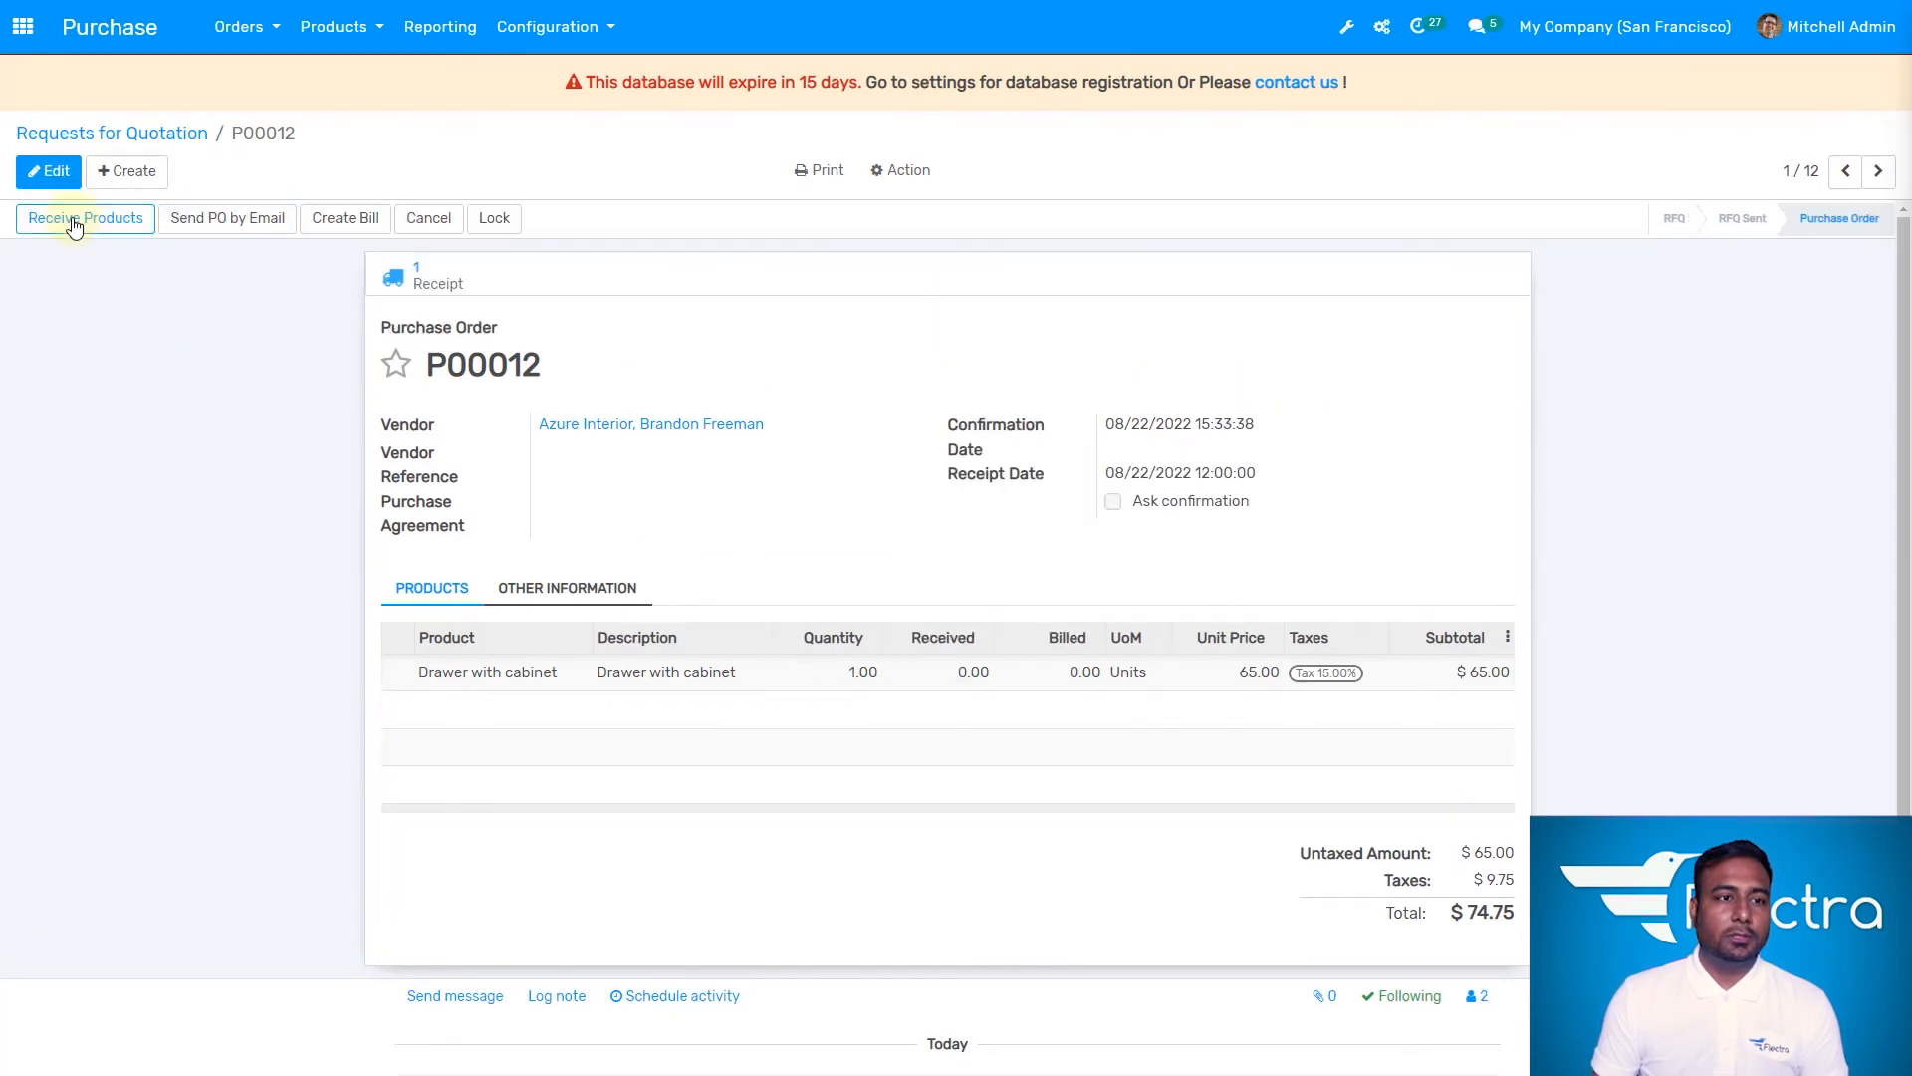
click(71, 219)
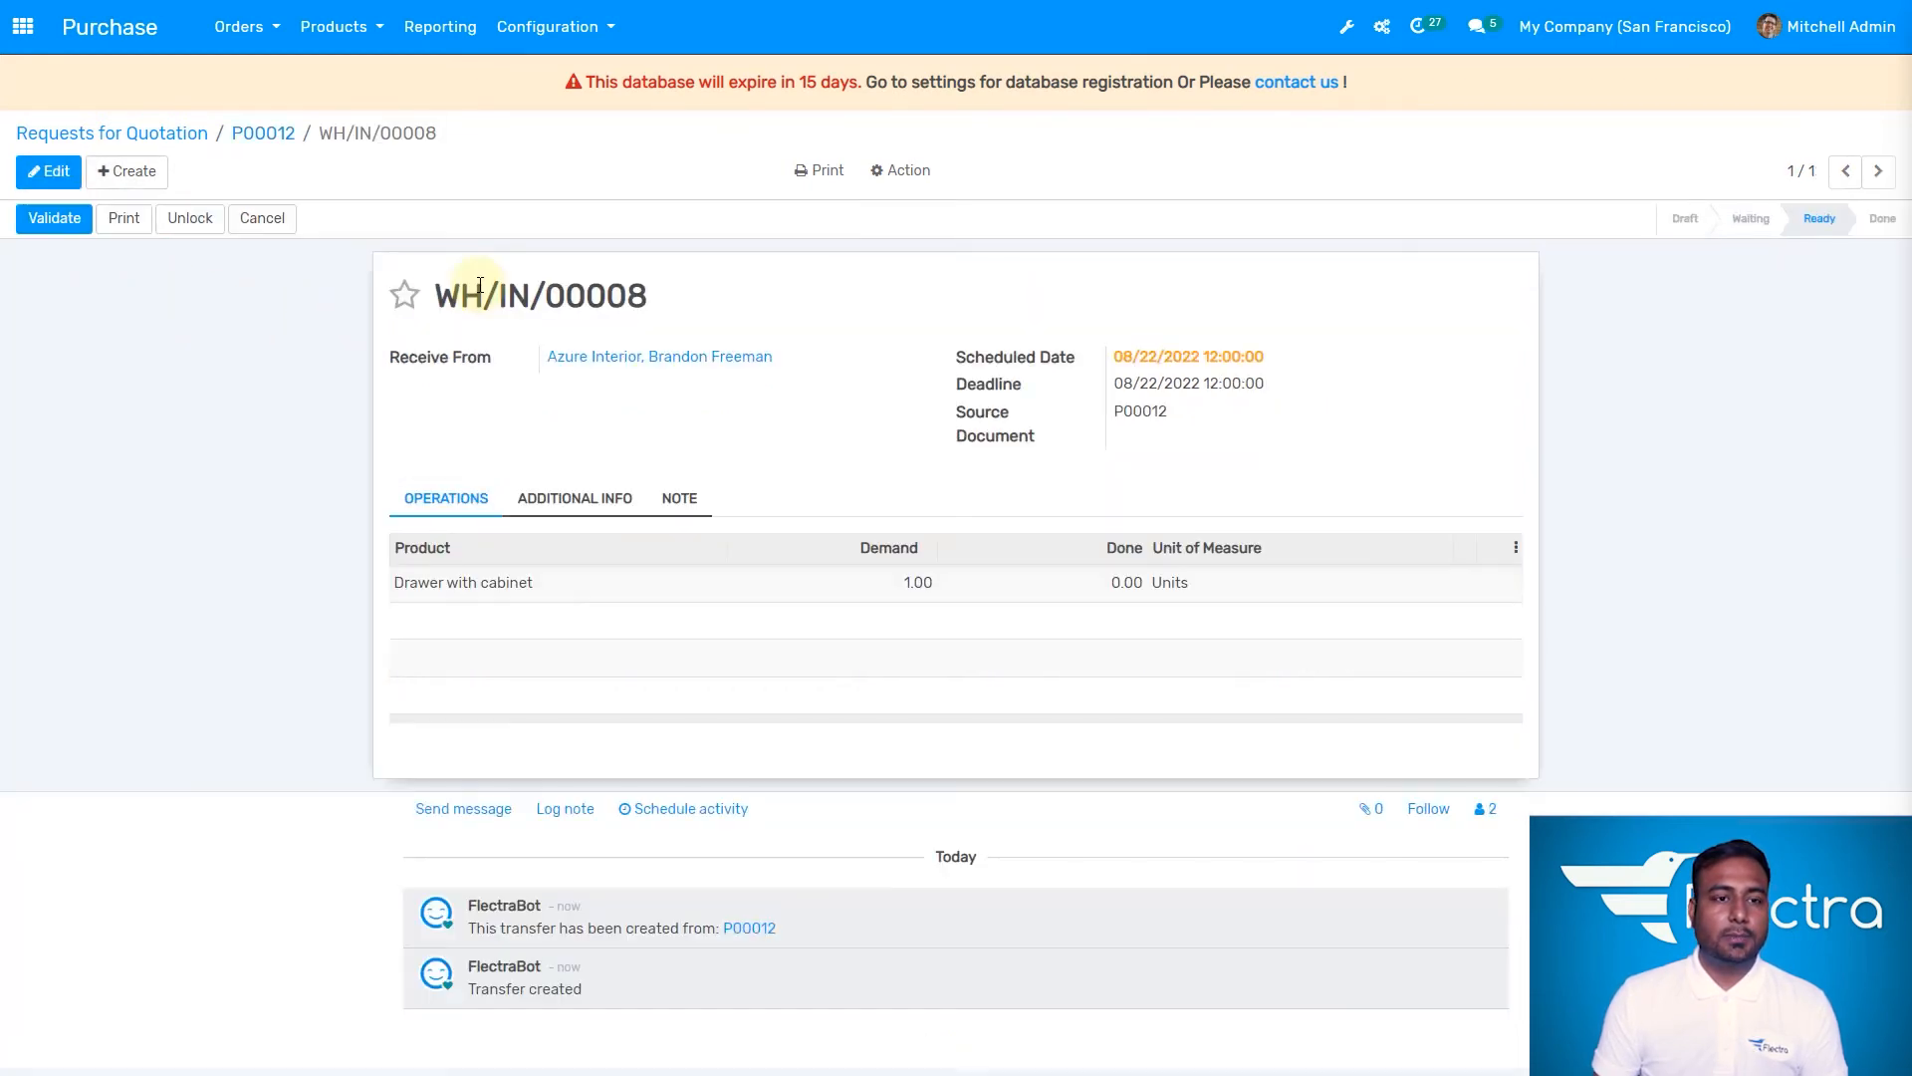
click(28, 221)
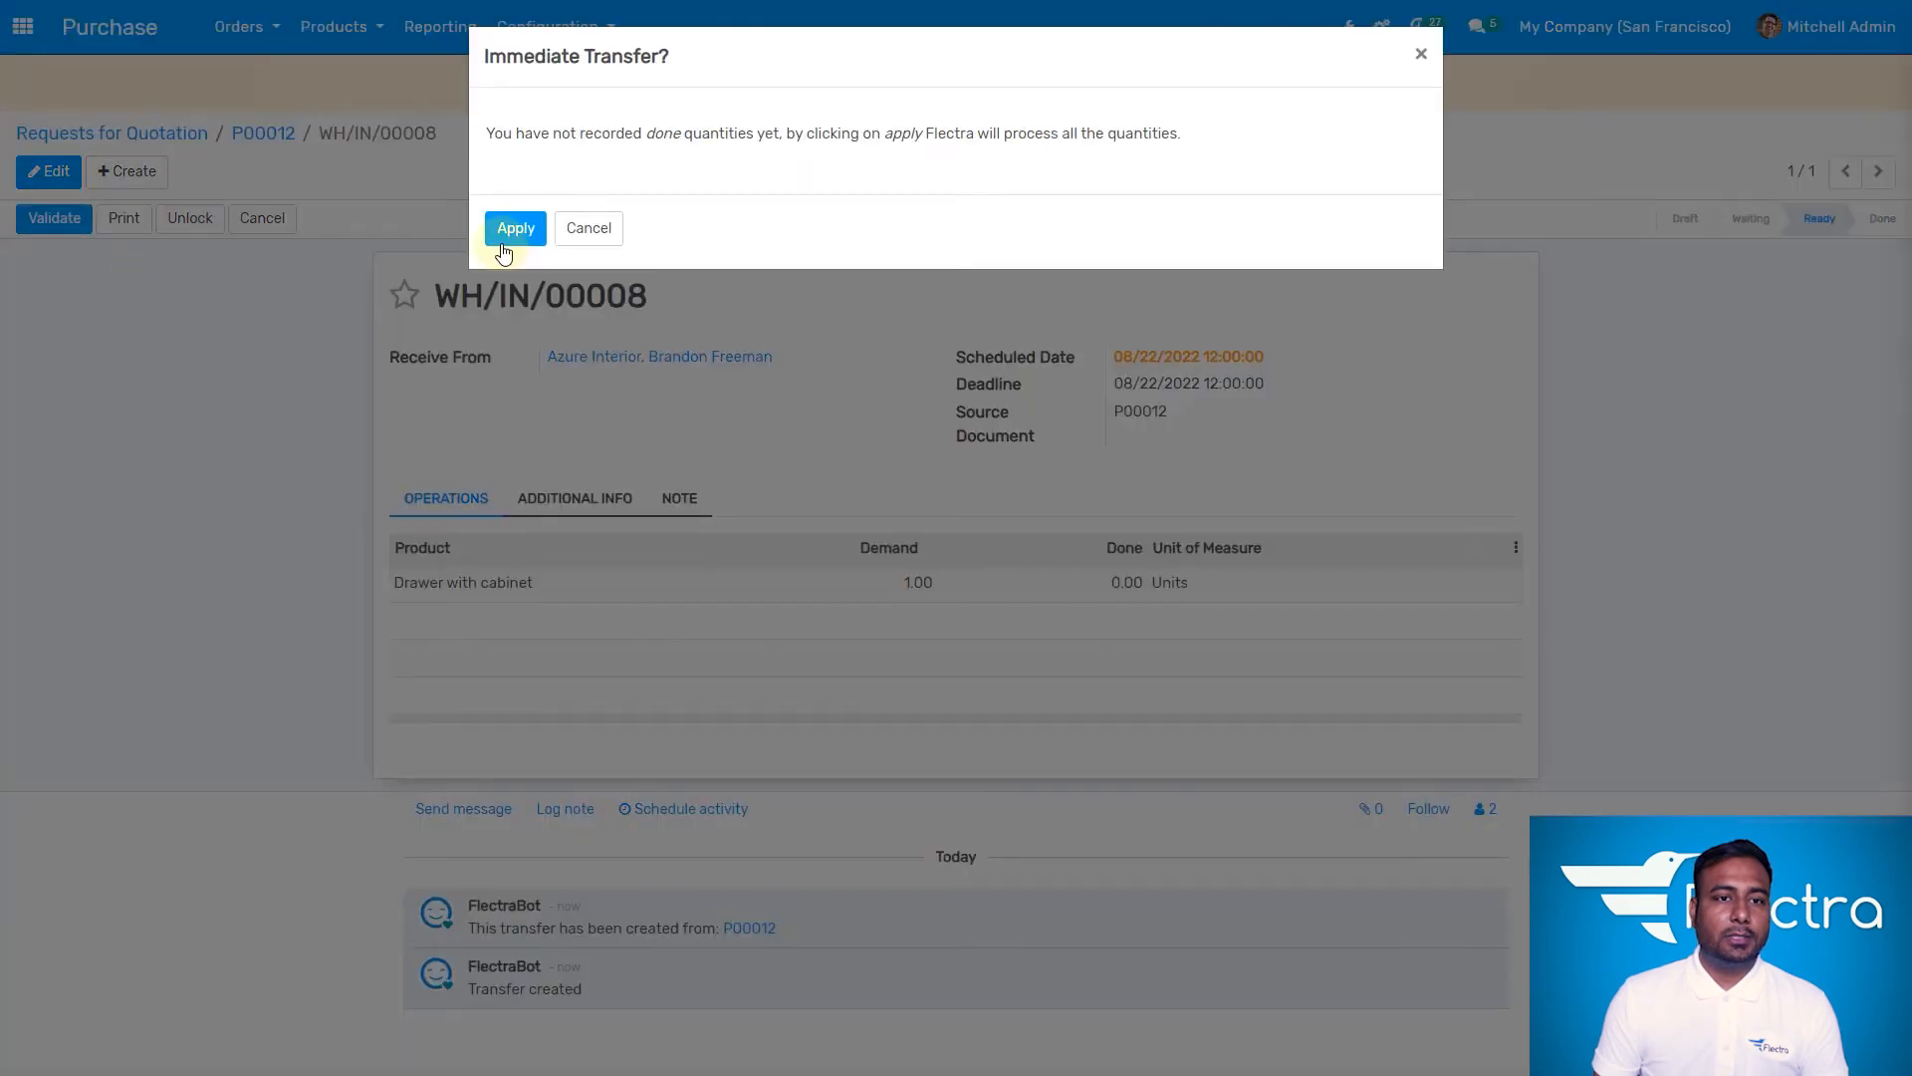
click(513, 235)
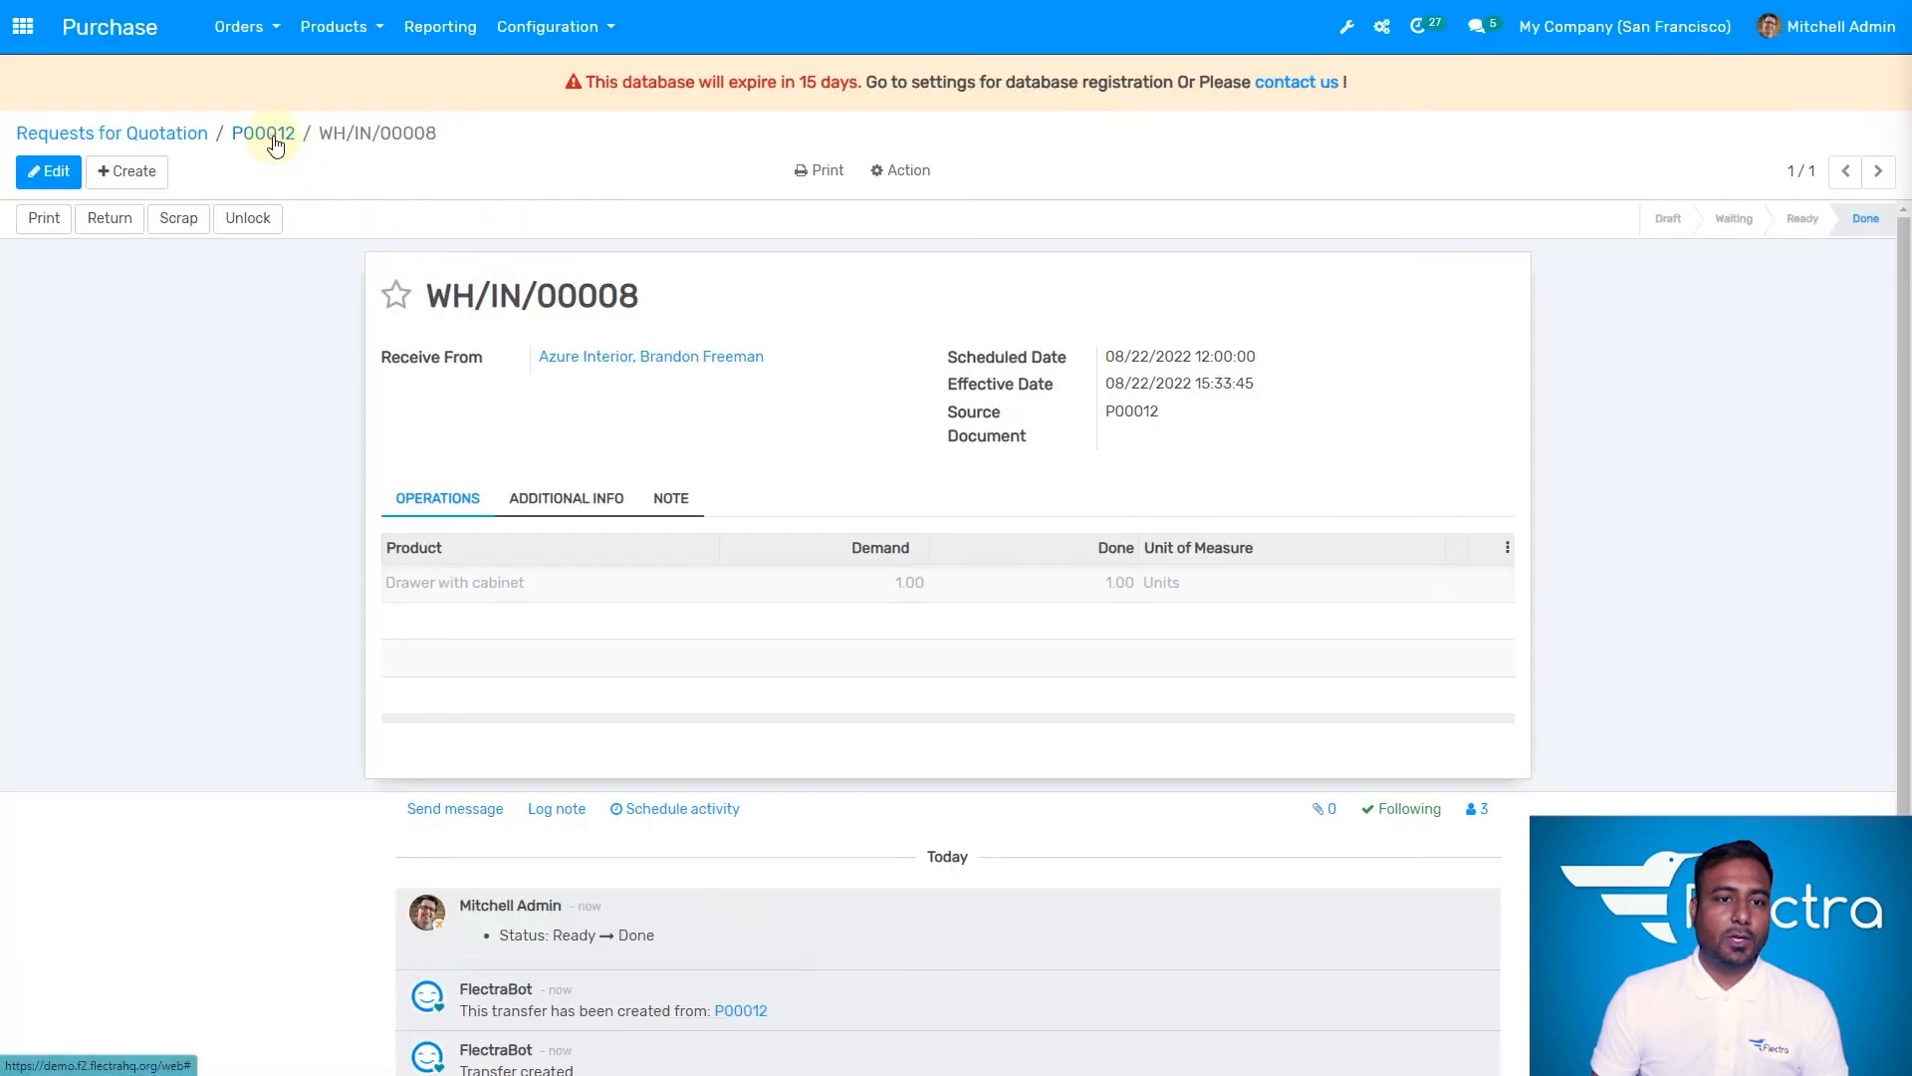
click(271, 137)
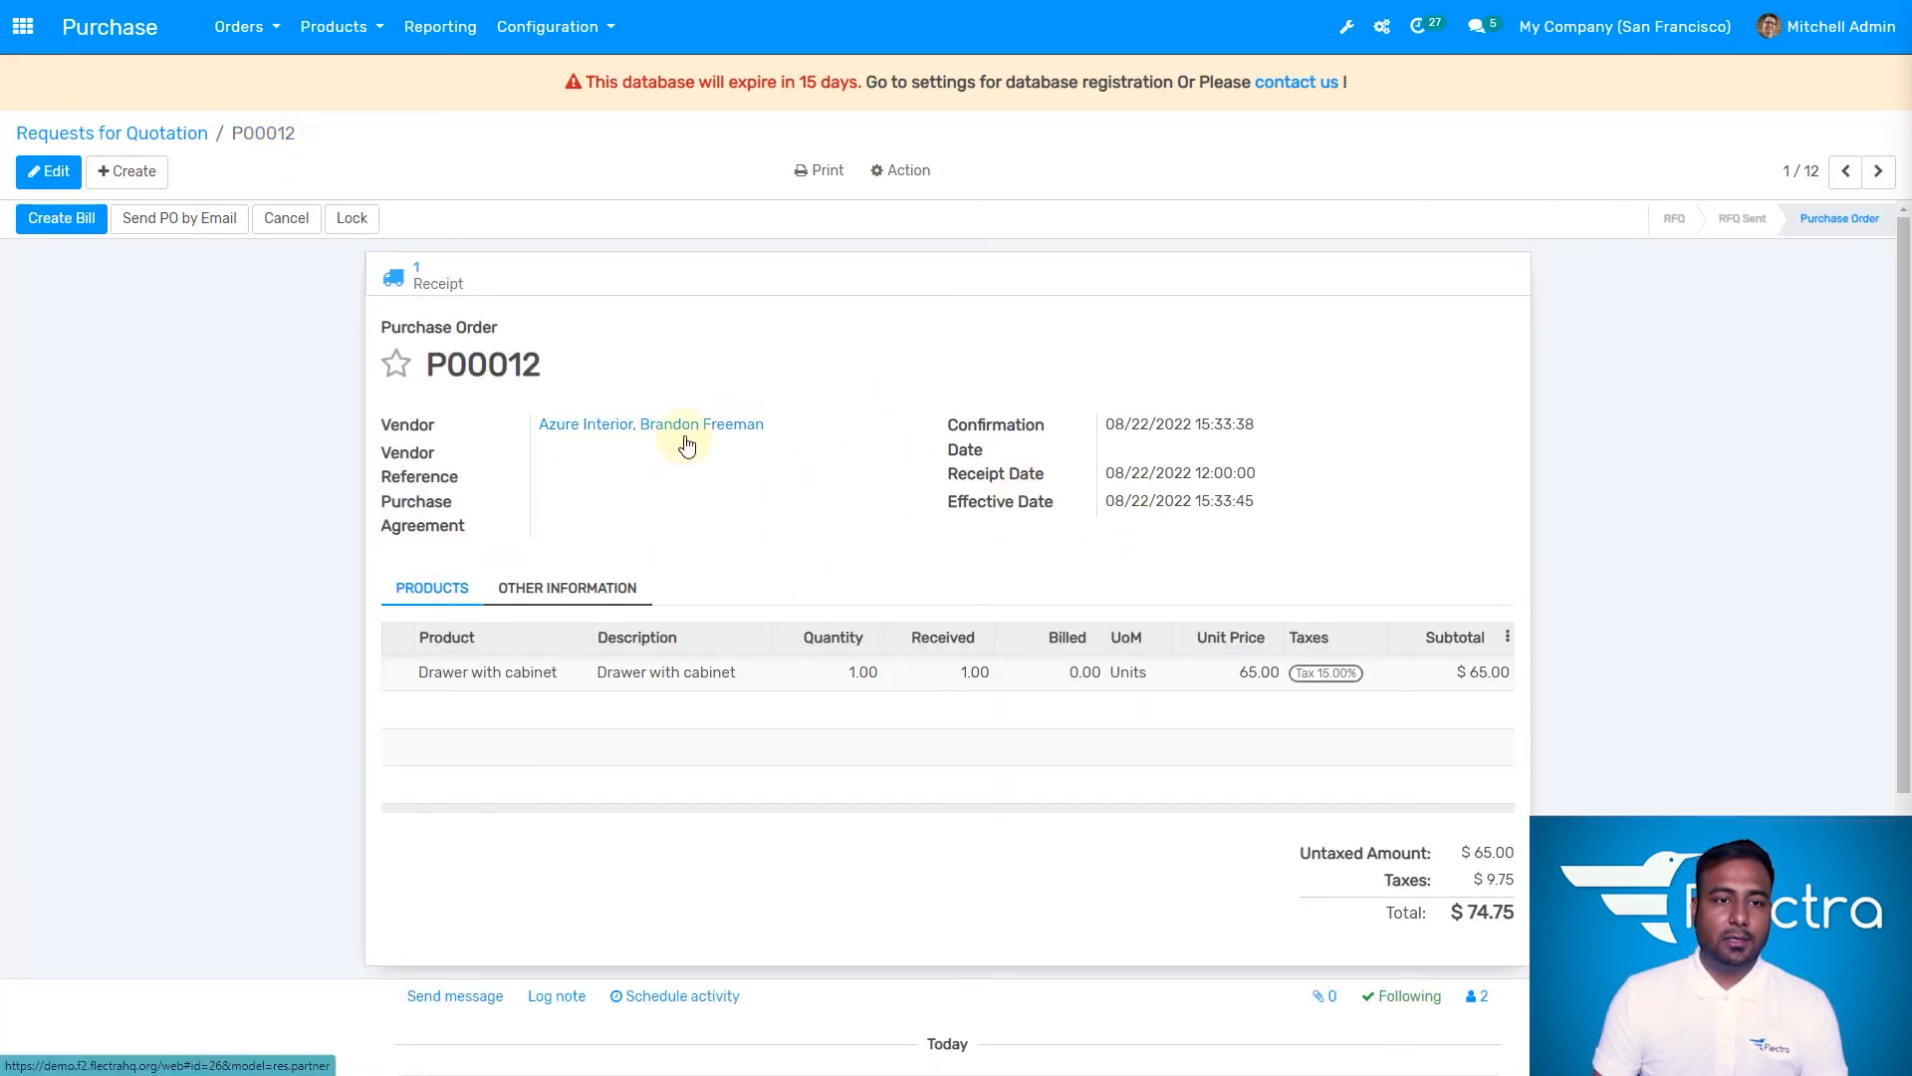
- Search the Purchase products for "drawer" without the Can be Purchased filter and open the product "Drawer with cabinet"
click(343, 27)
click(366, 82)
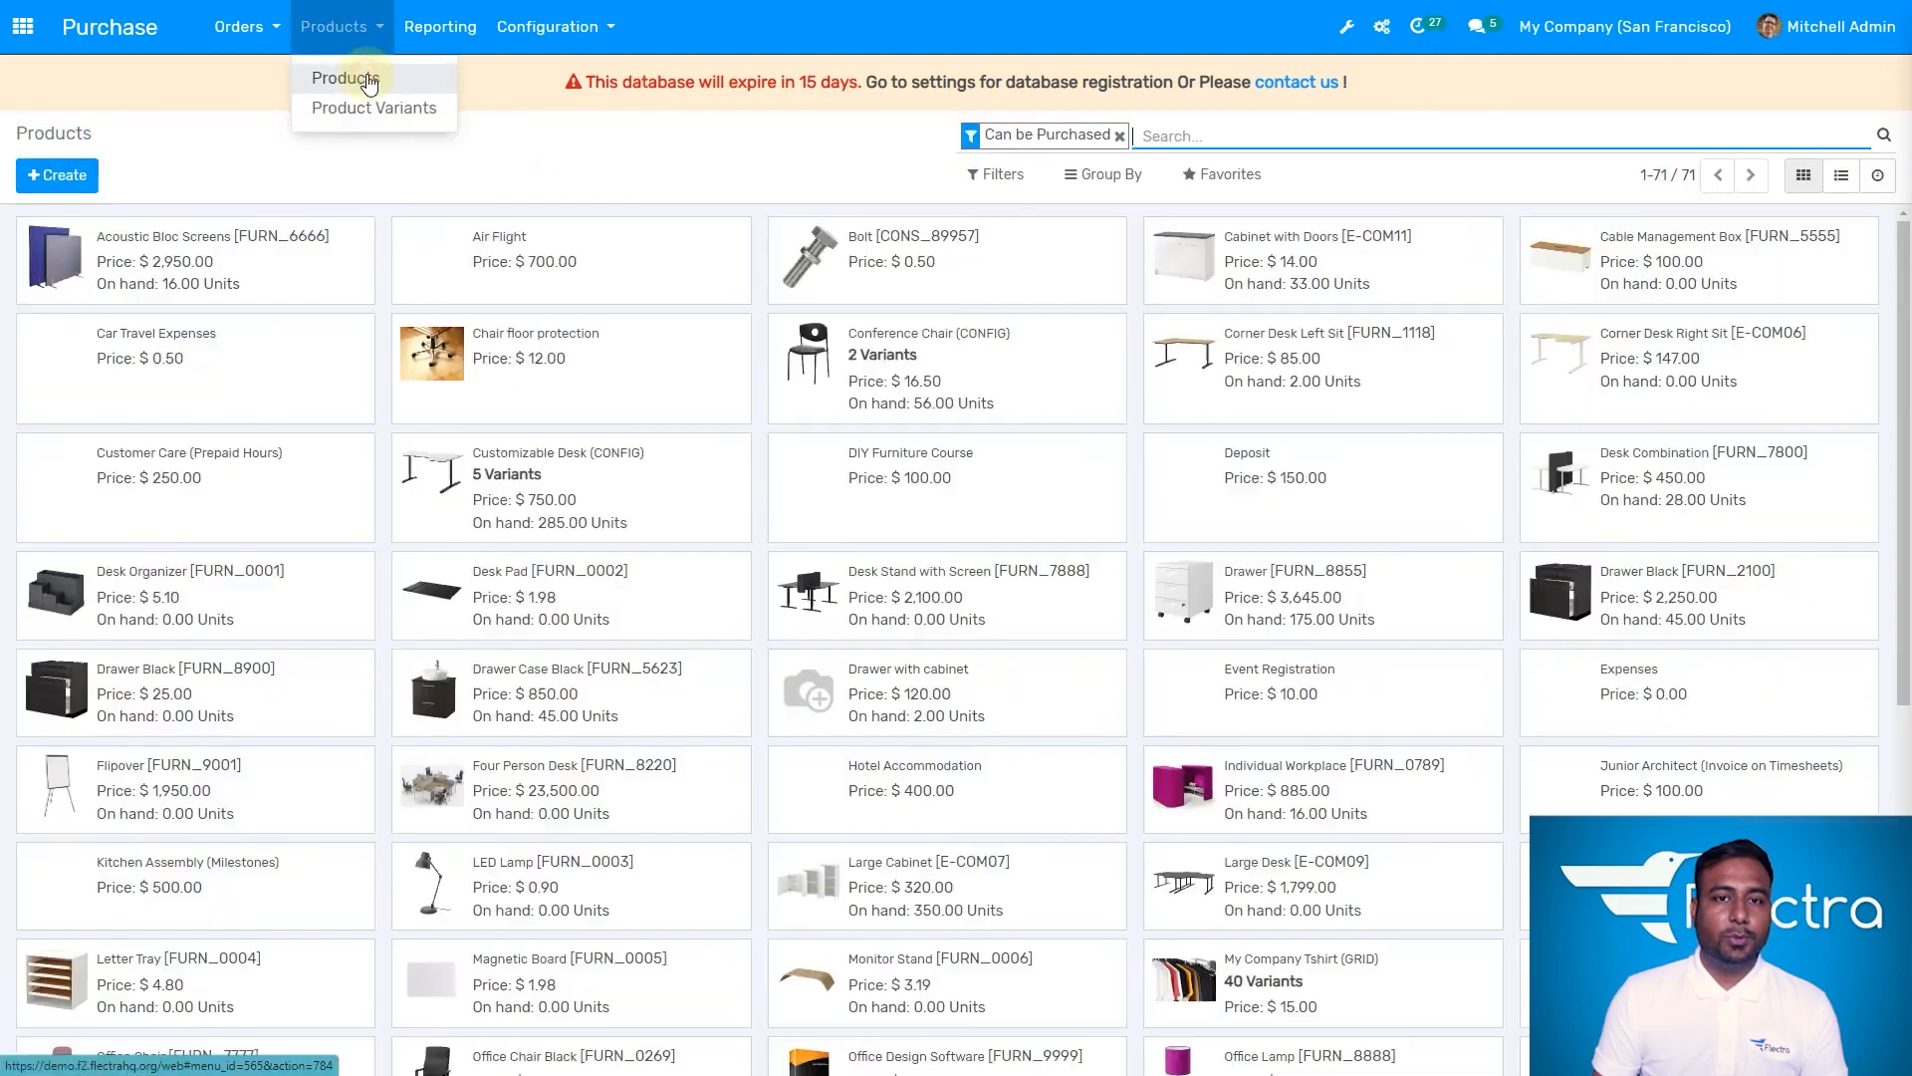
click(1120, 135)
text(drawer)
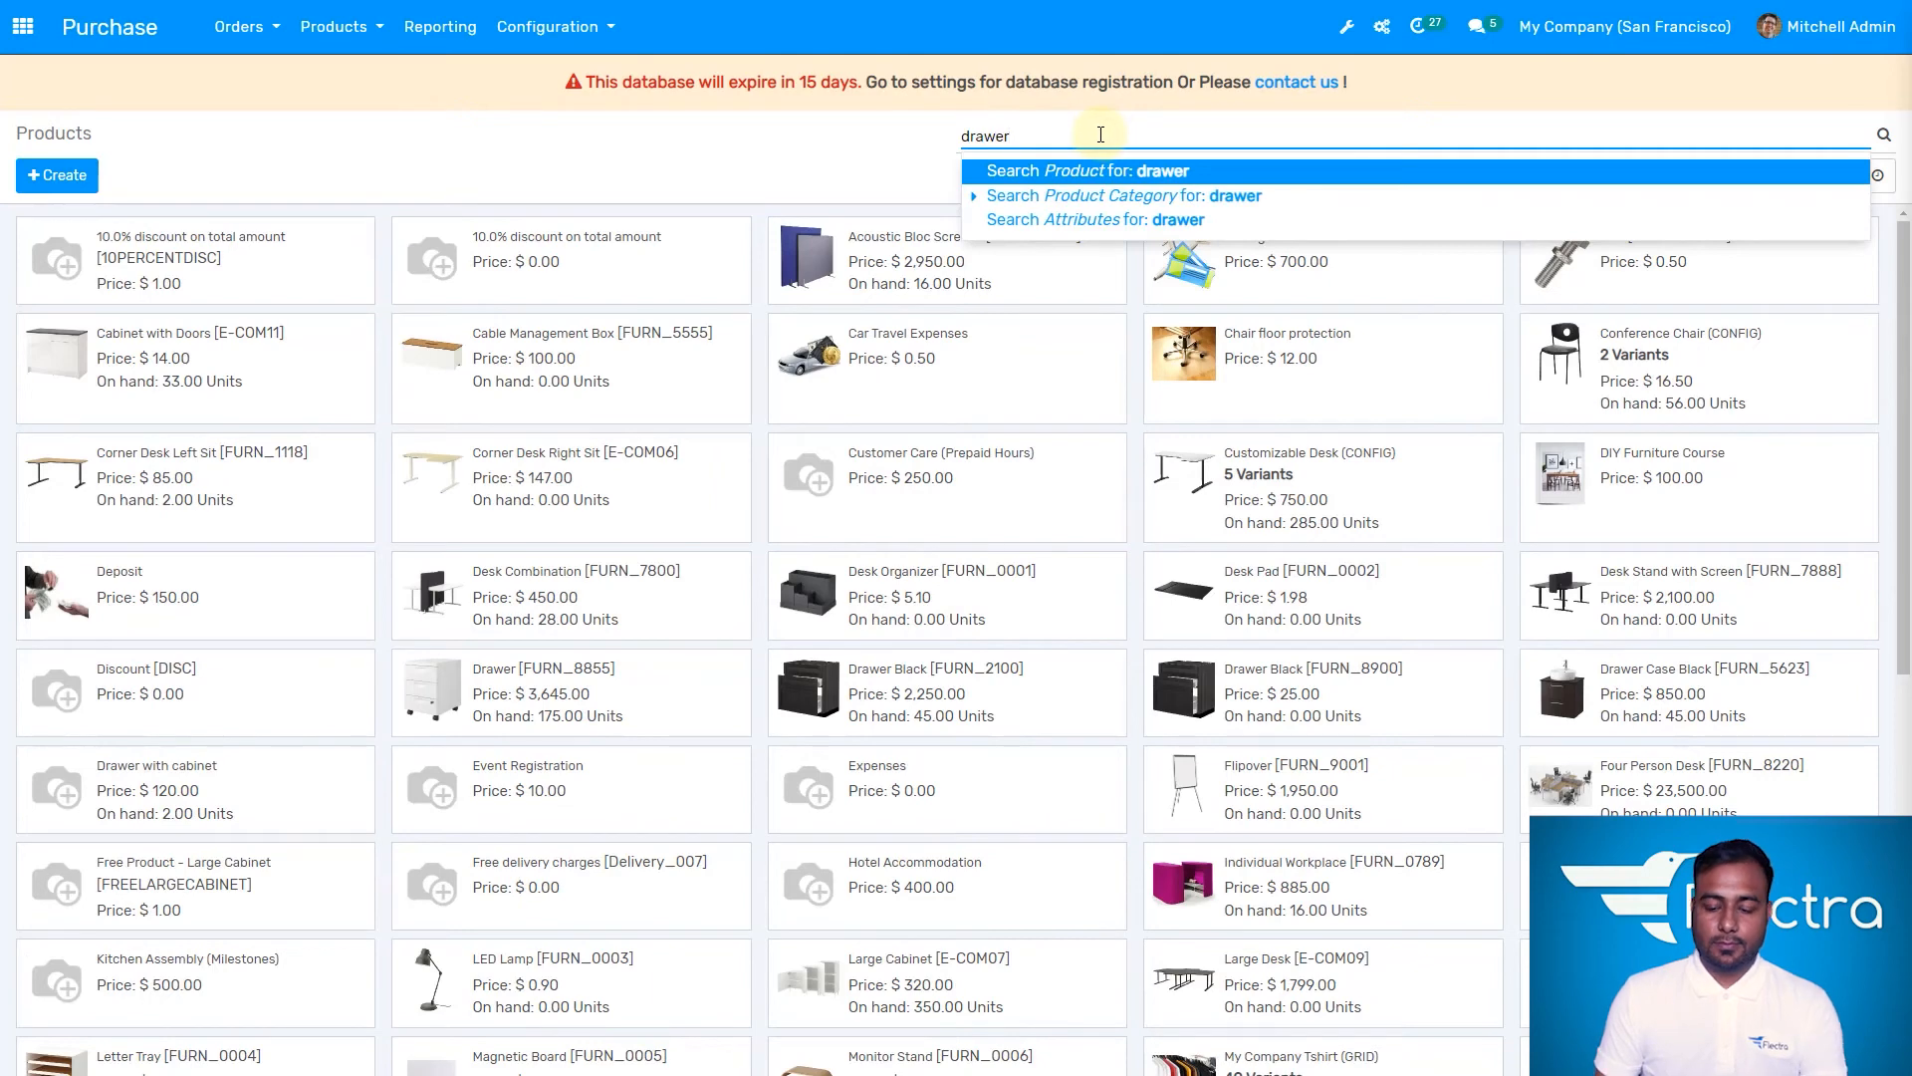
key(Return)
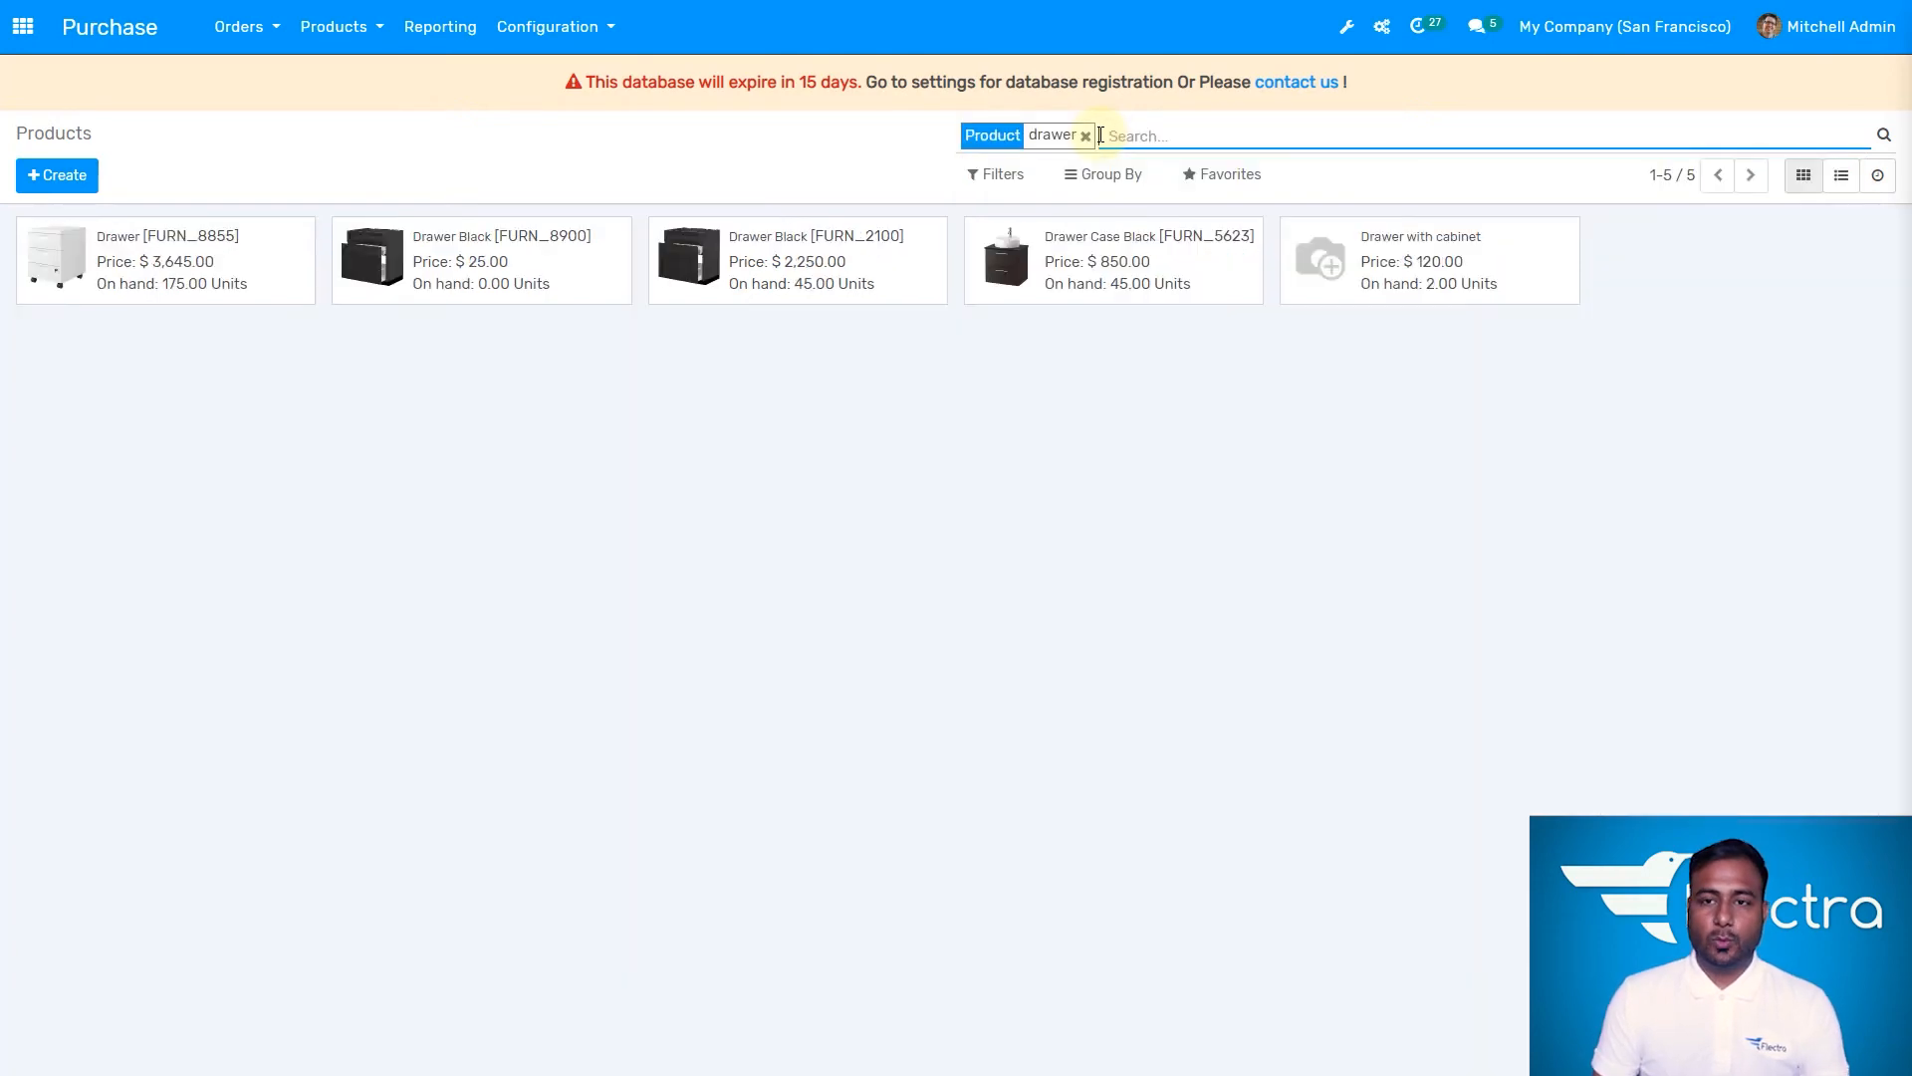
click(1399, 258)
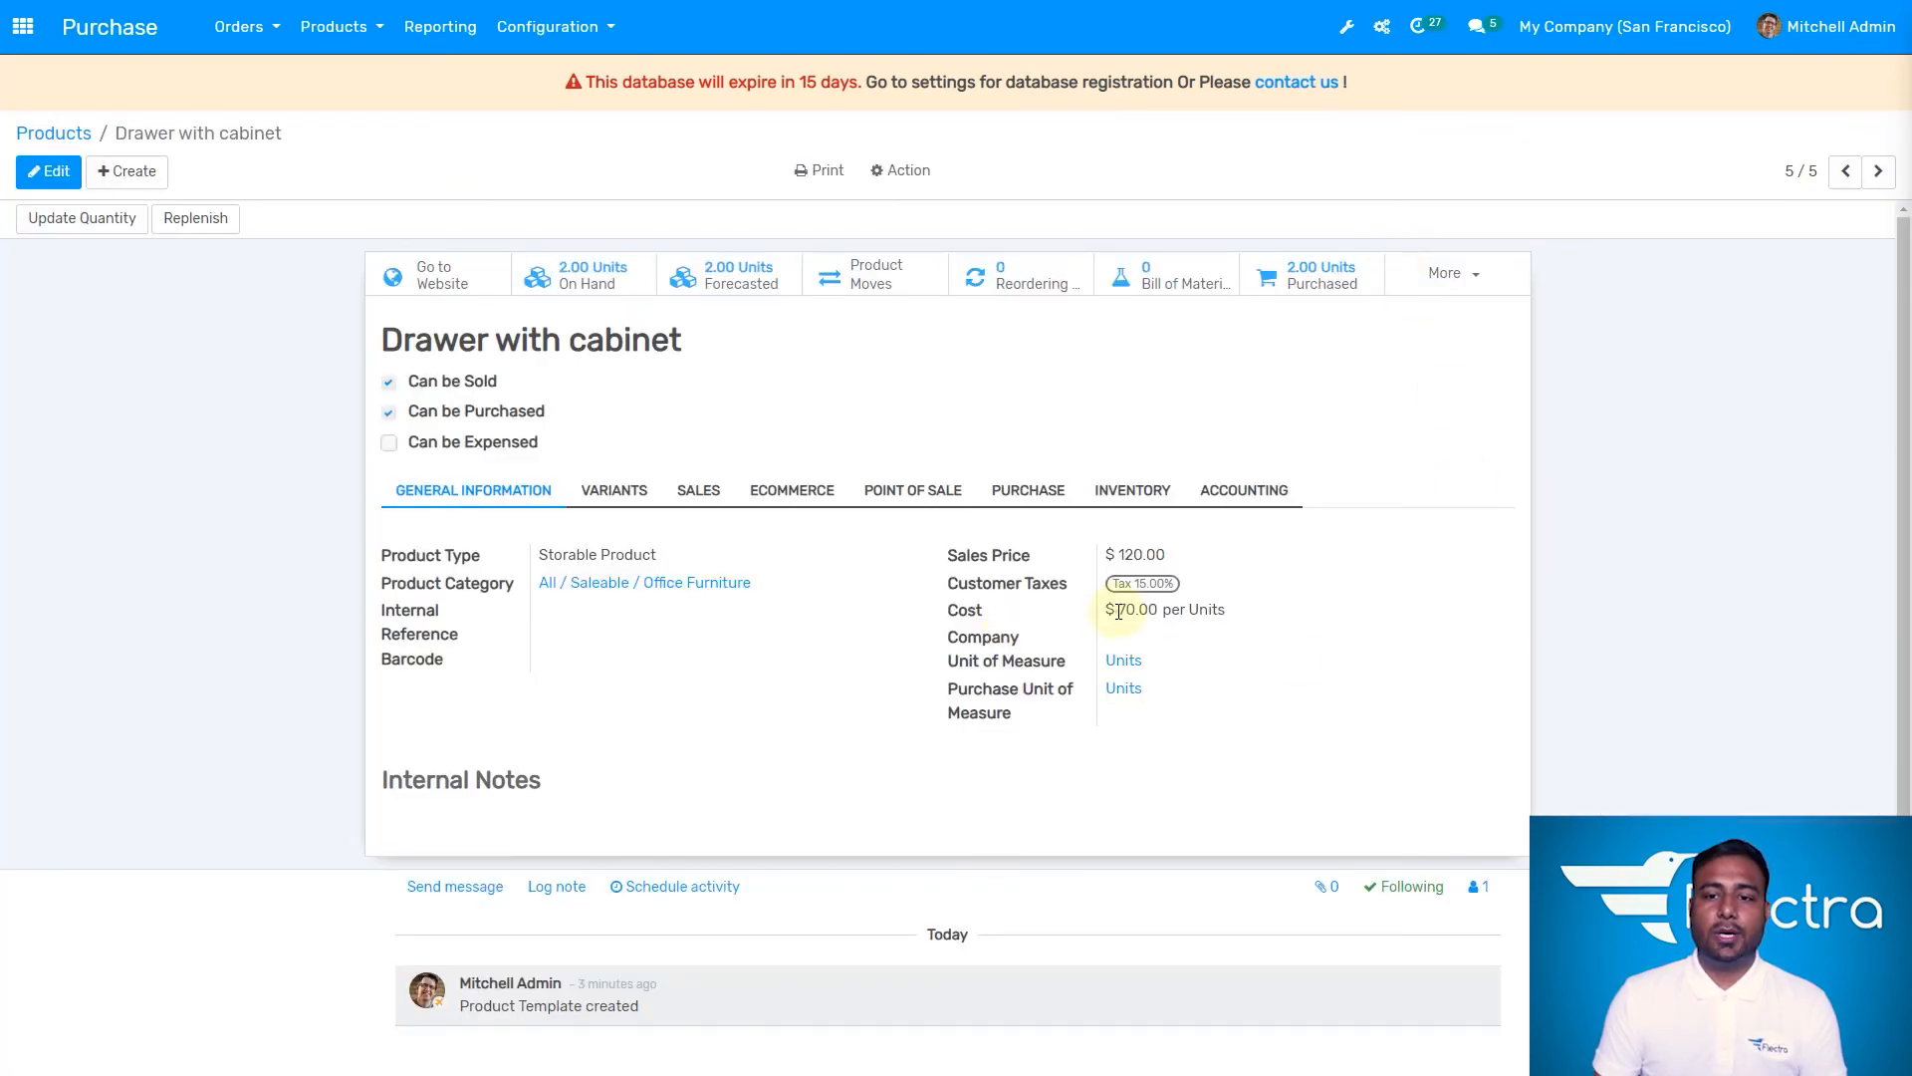
- Check the cost per unit on the "Drawer with cabinet" product form after the second receipt
drag(1118, 611, 1229, 609)
click(1251, 646)
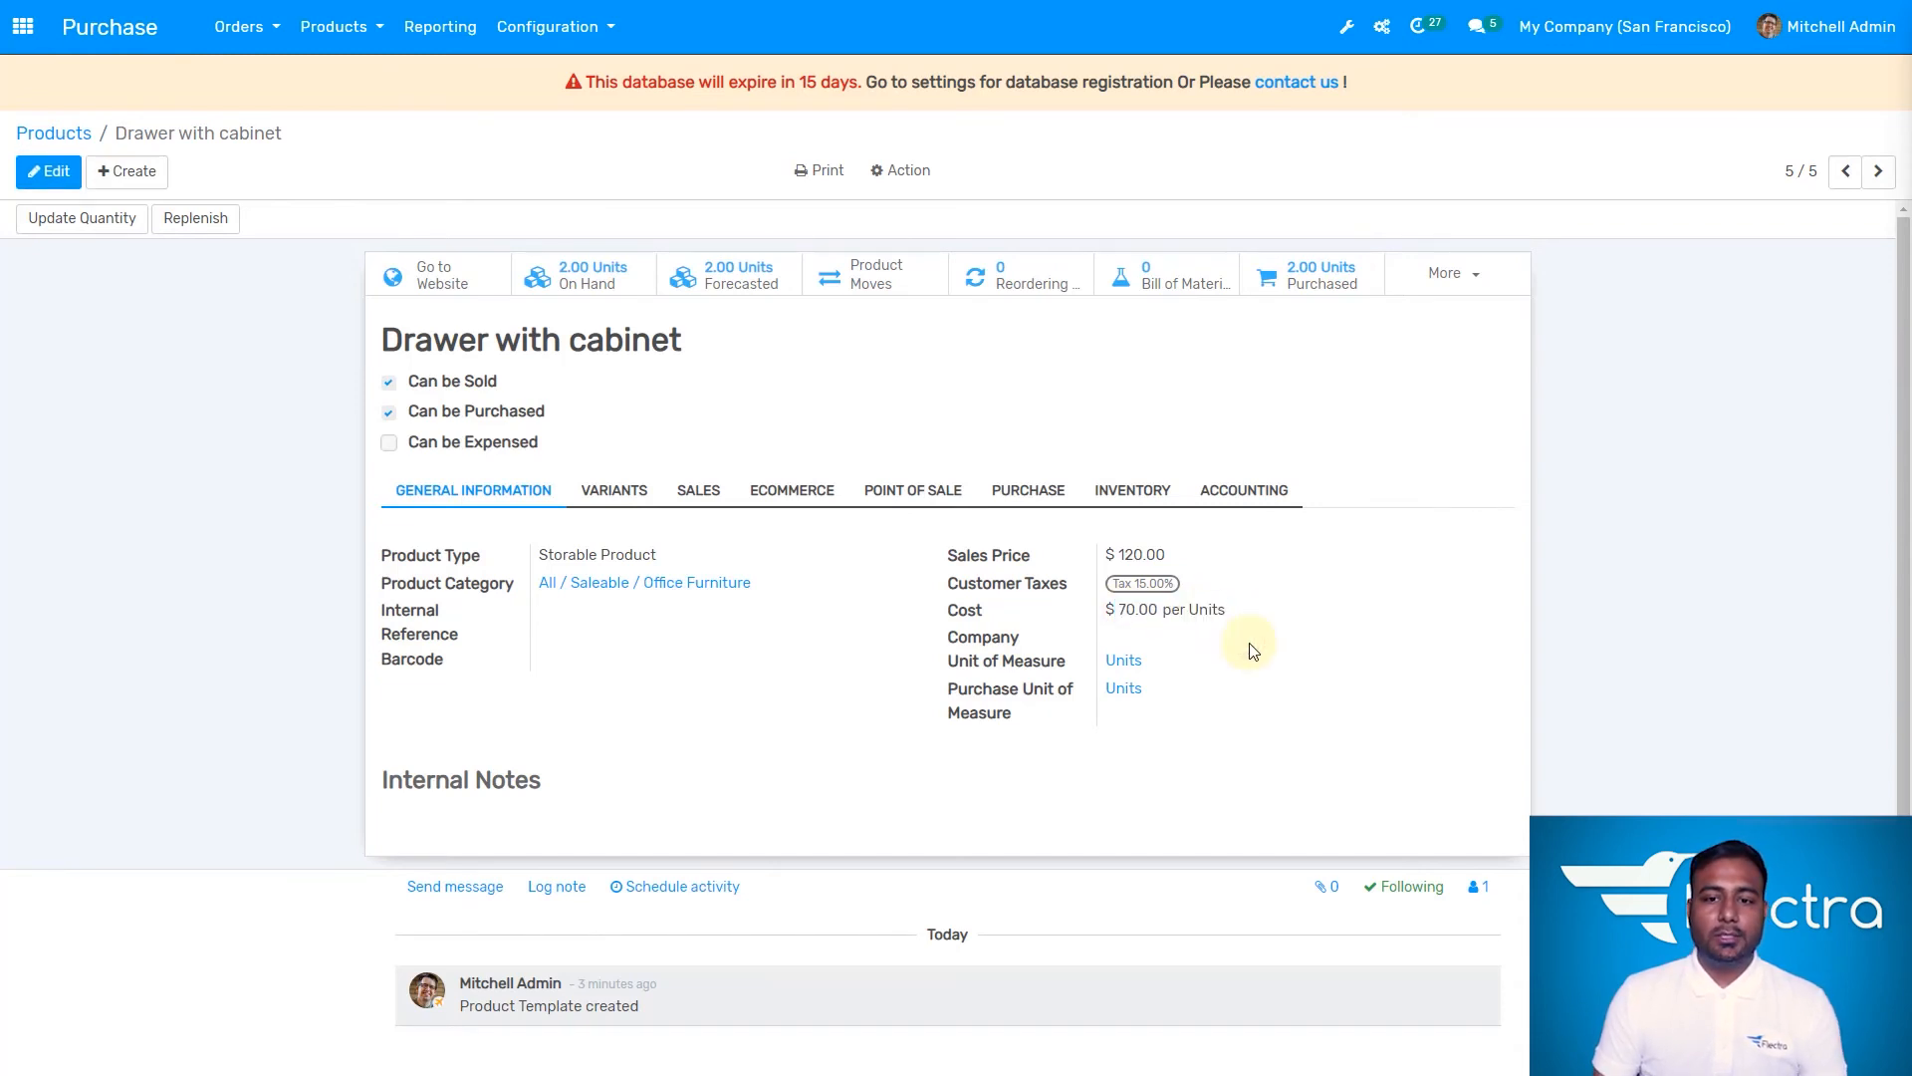
click(1250, 645)
drag(1217, 609, 1108, 610)
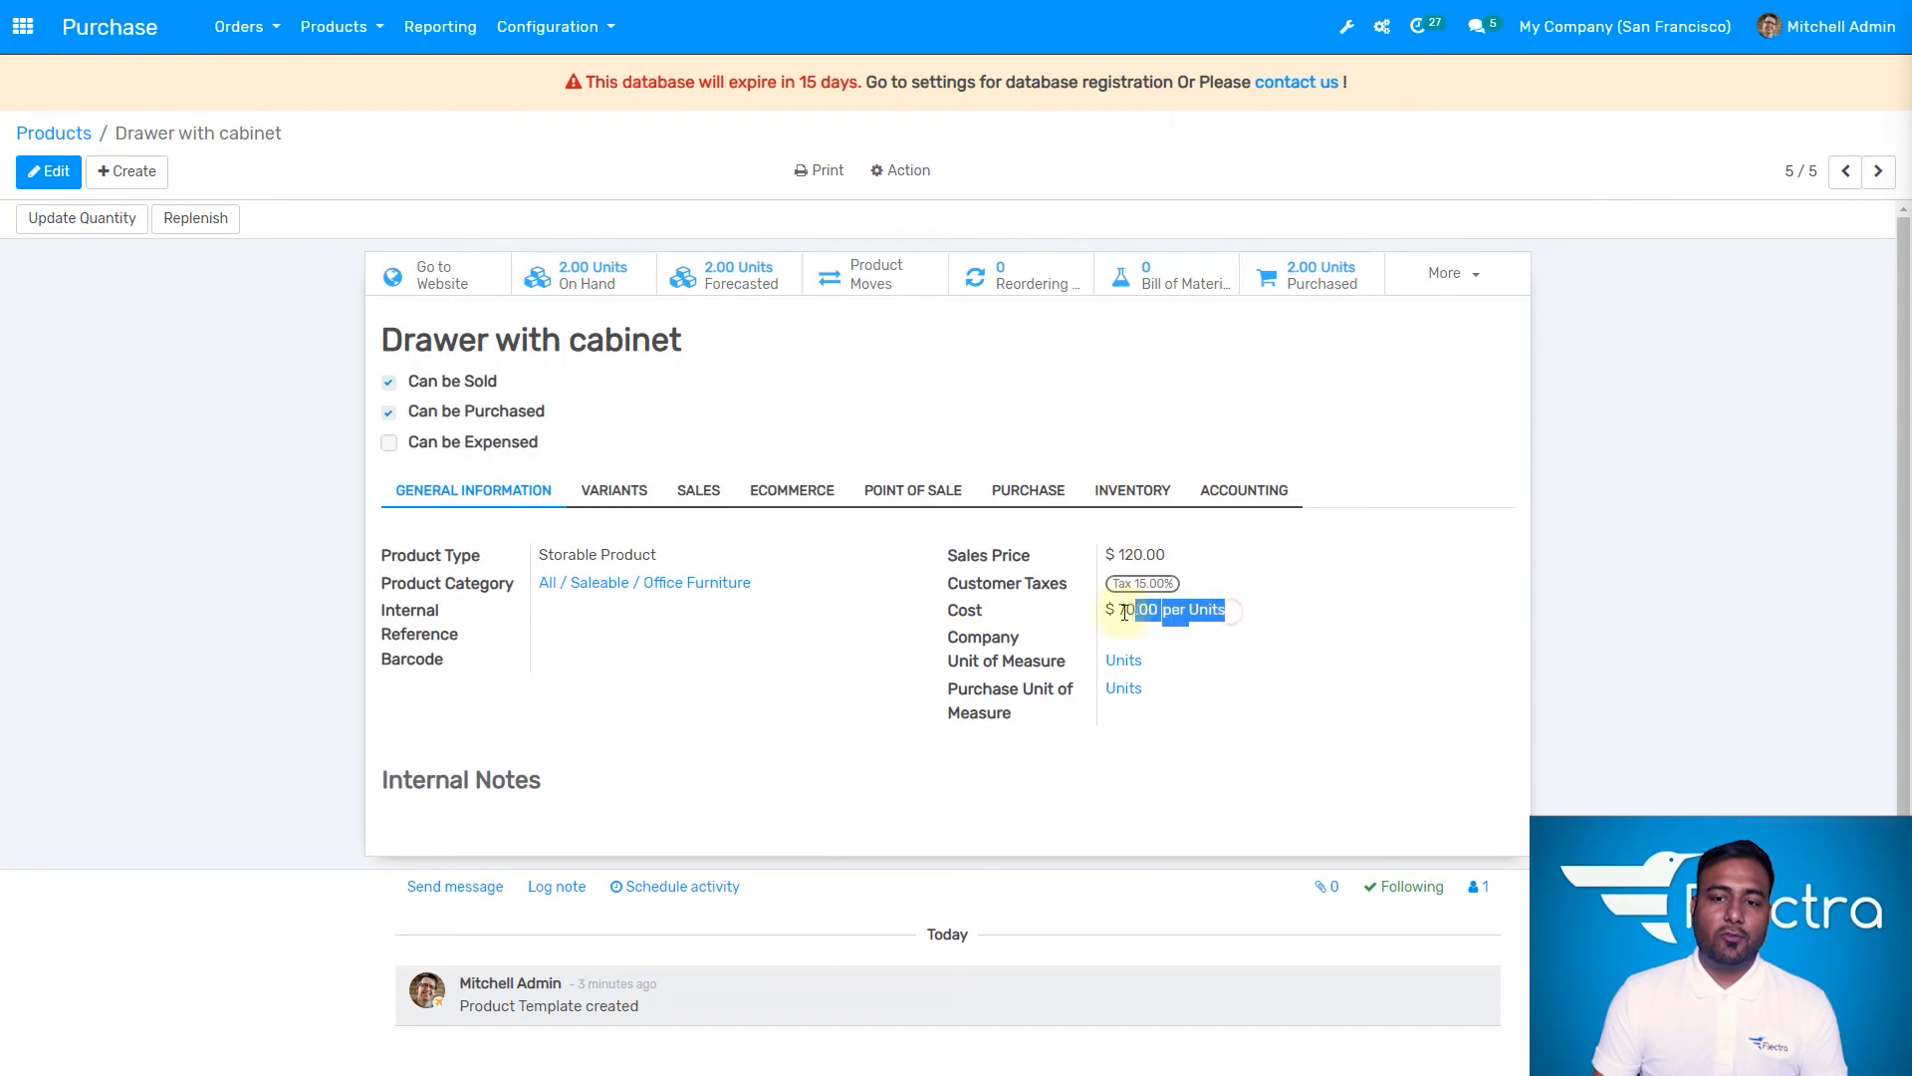
click(824, 657)
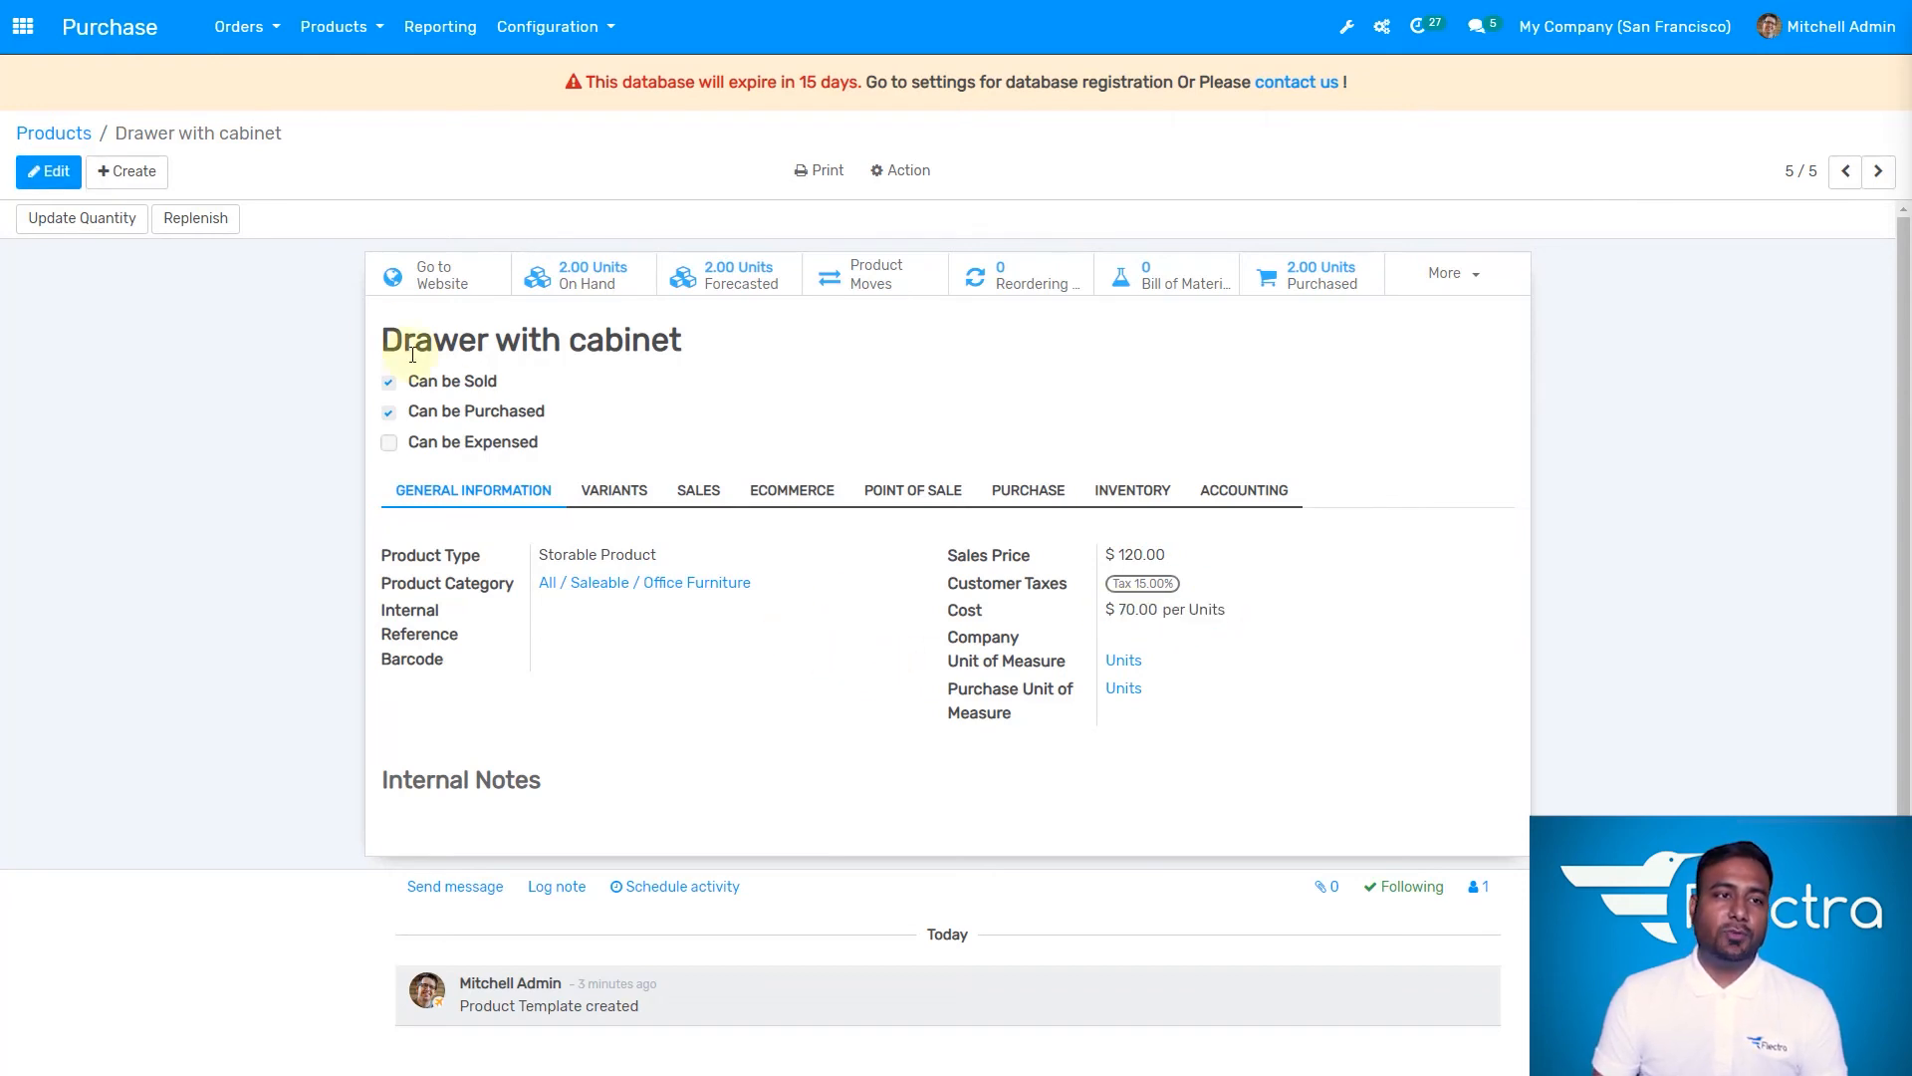
click(767, 400)
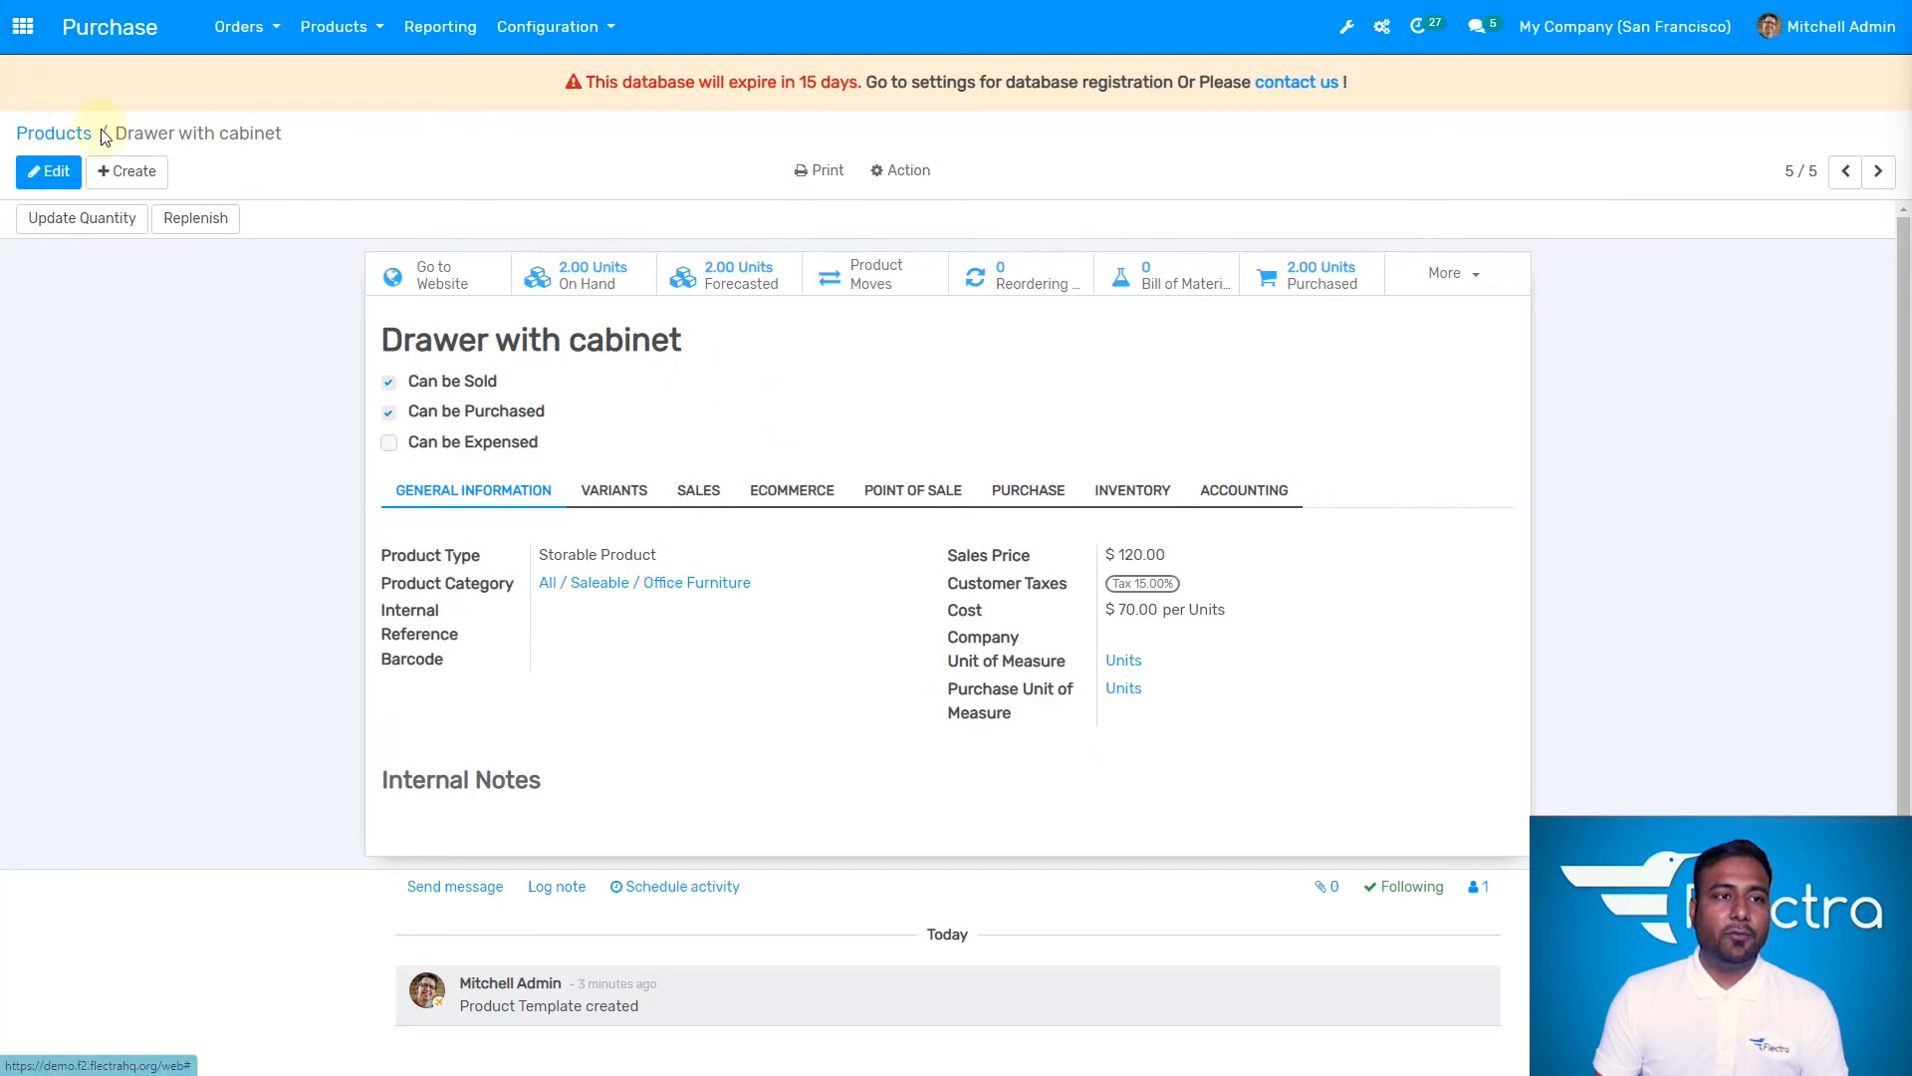
- Switch to the Accounting app and view the journal entries for the inventory valuation of the two drawer receipts
click(28, 40)
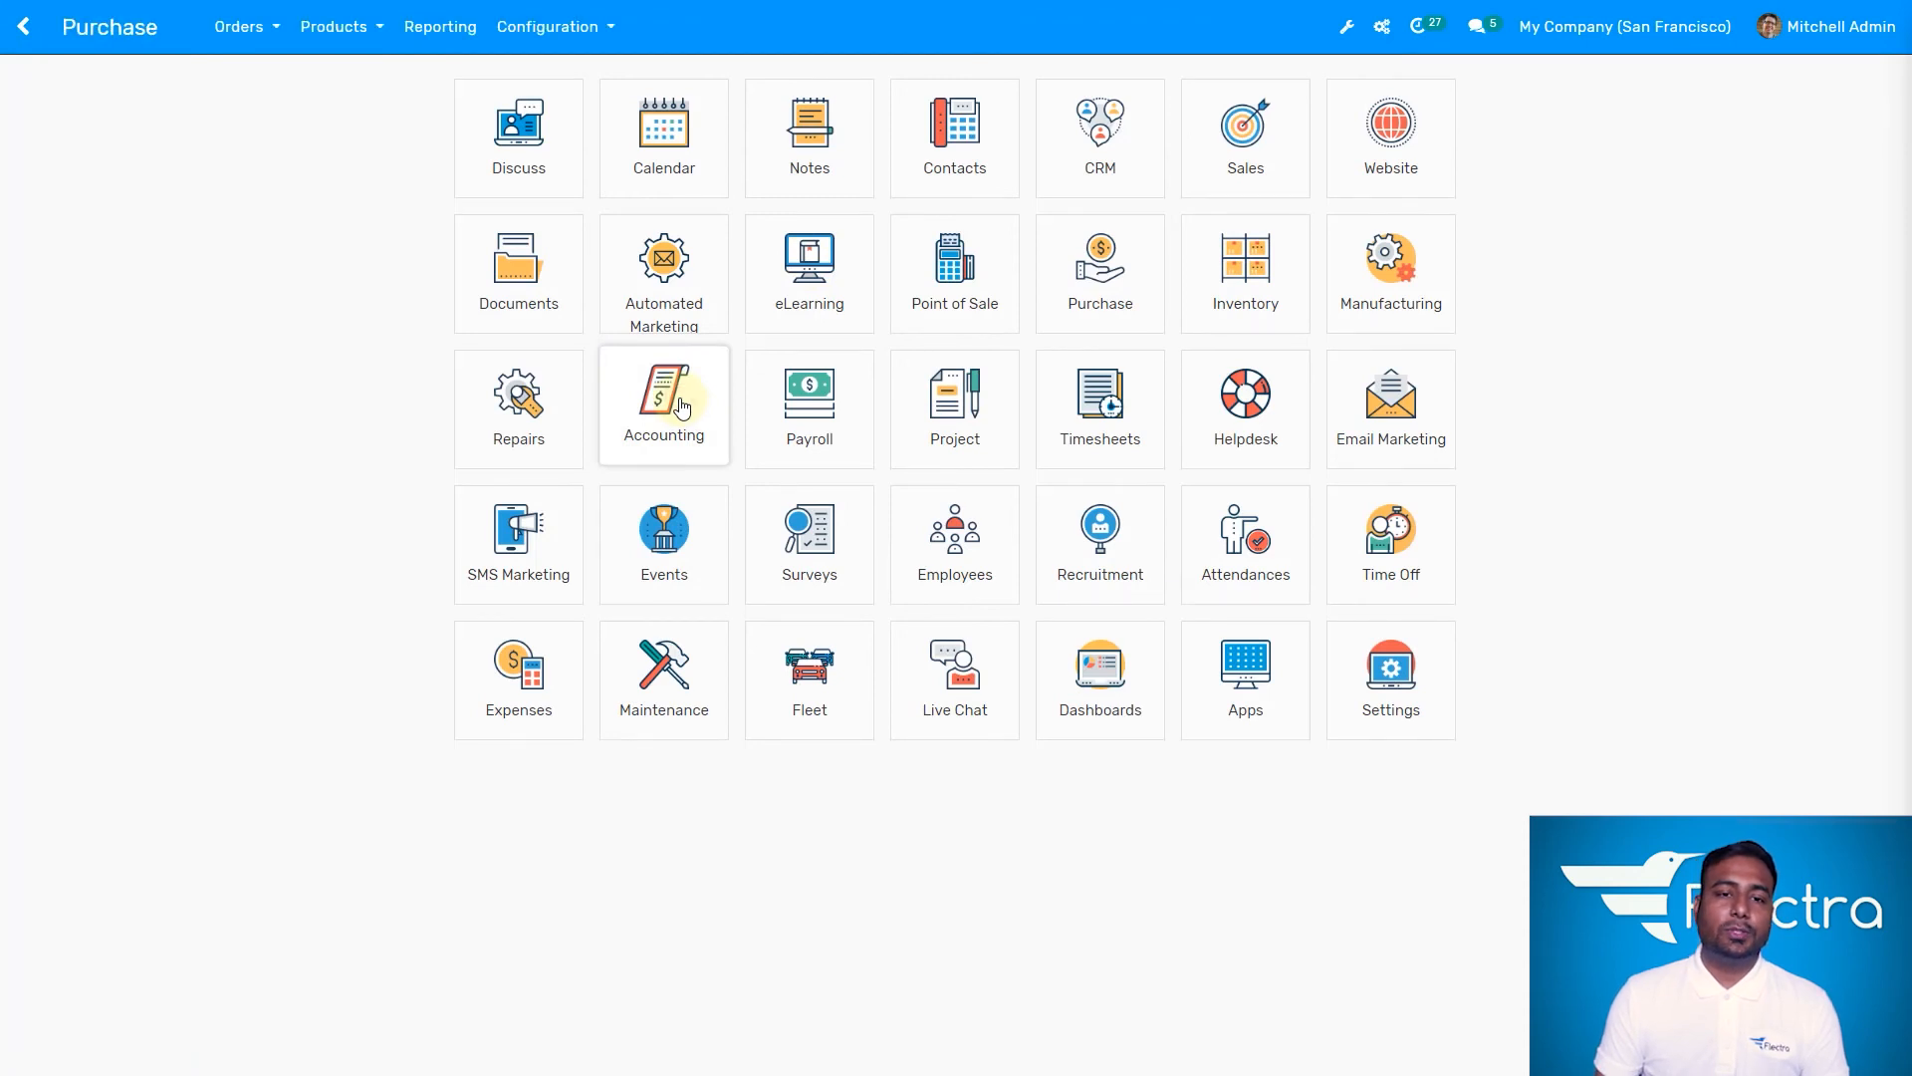
click(682, 407)
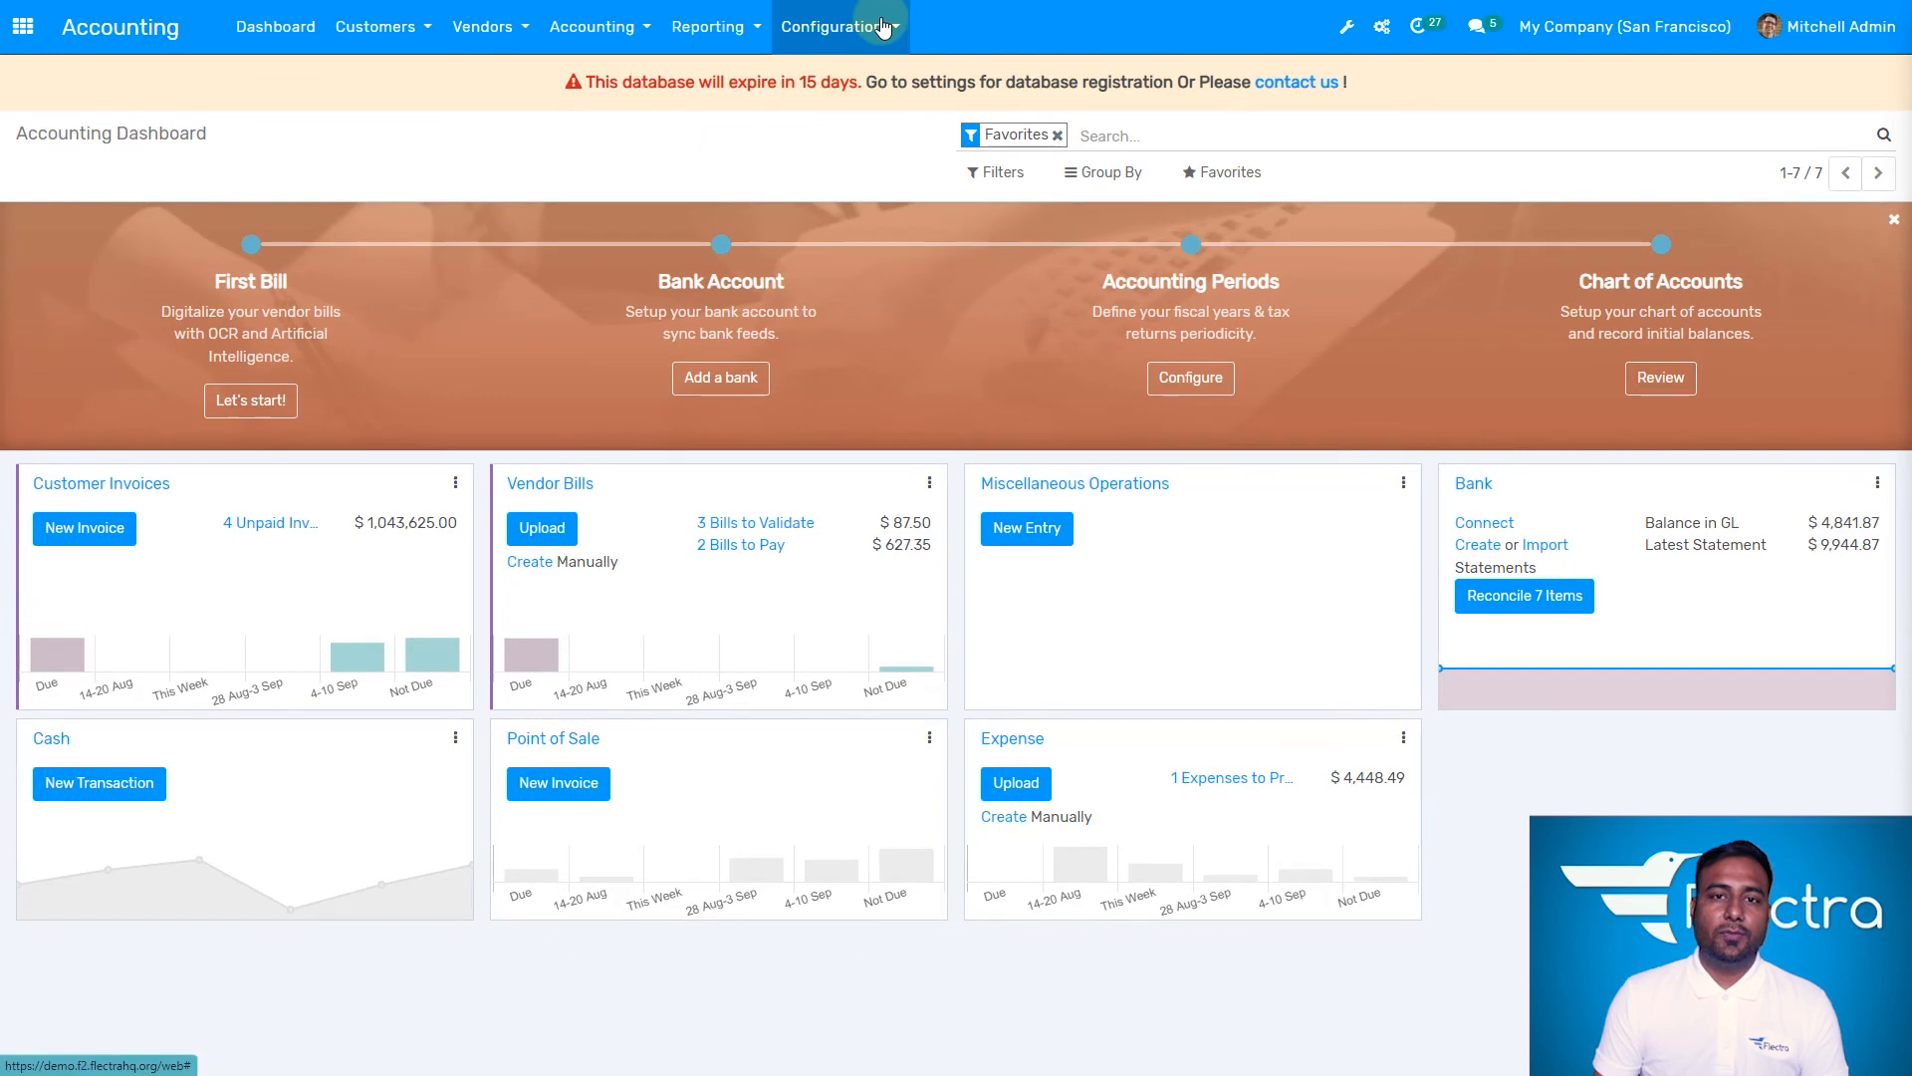
click(755, 42)
mouse_move(598, 34)
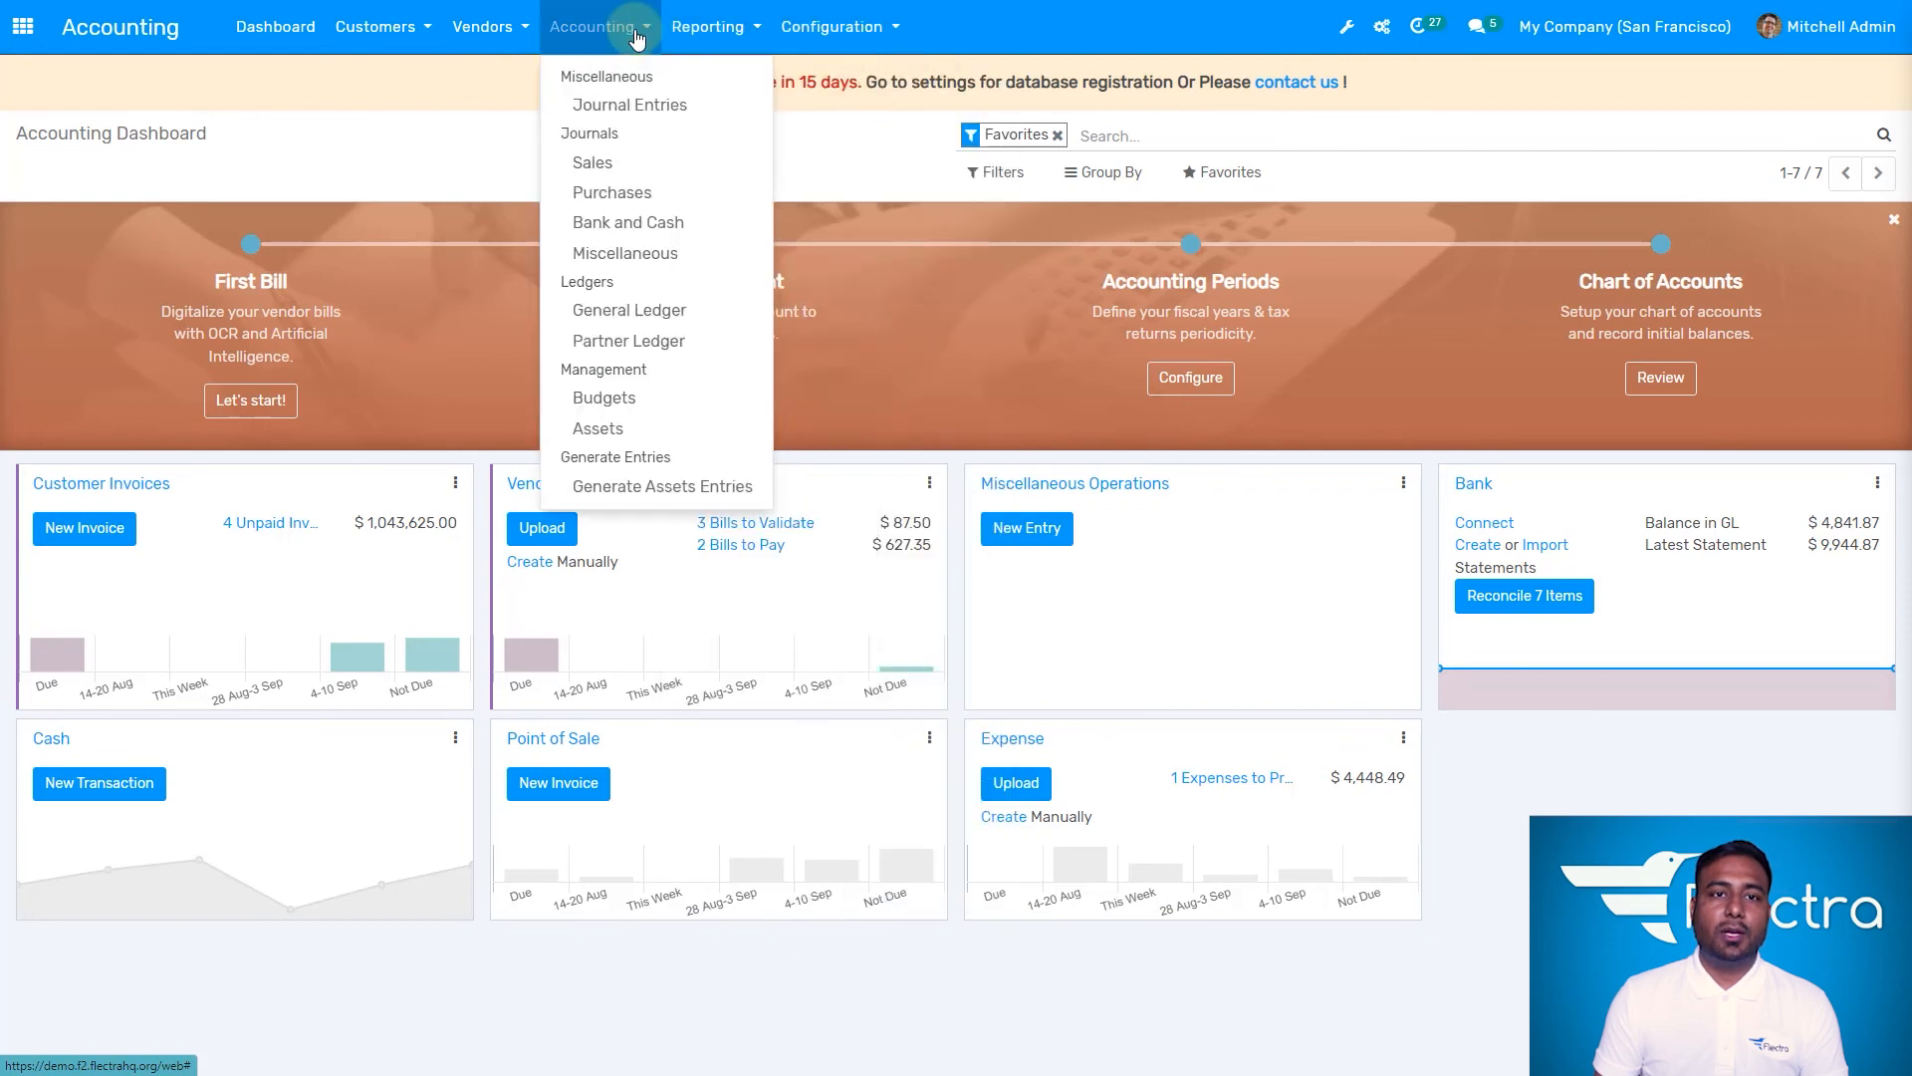
click(659, 107)
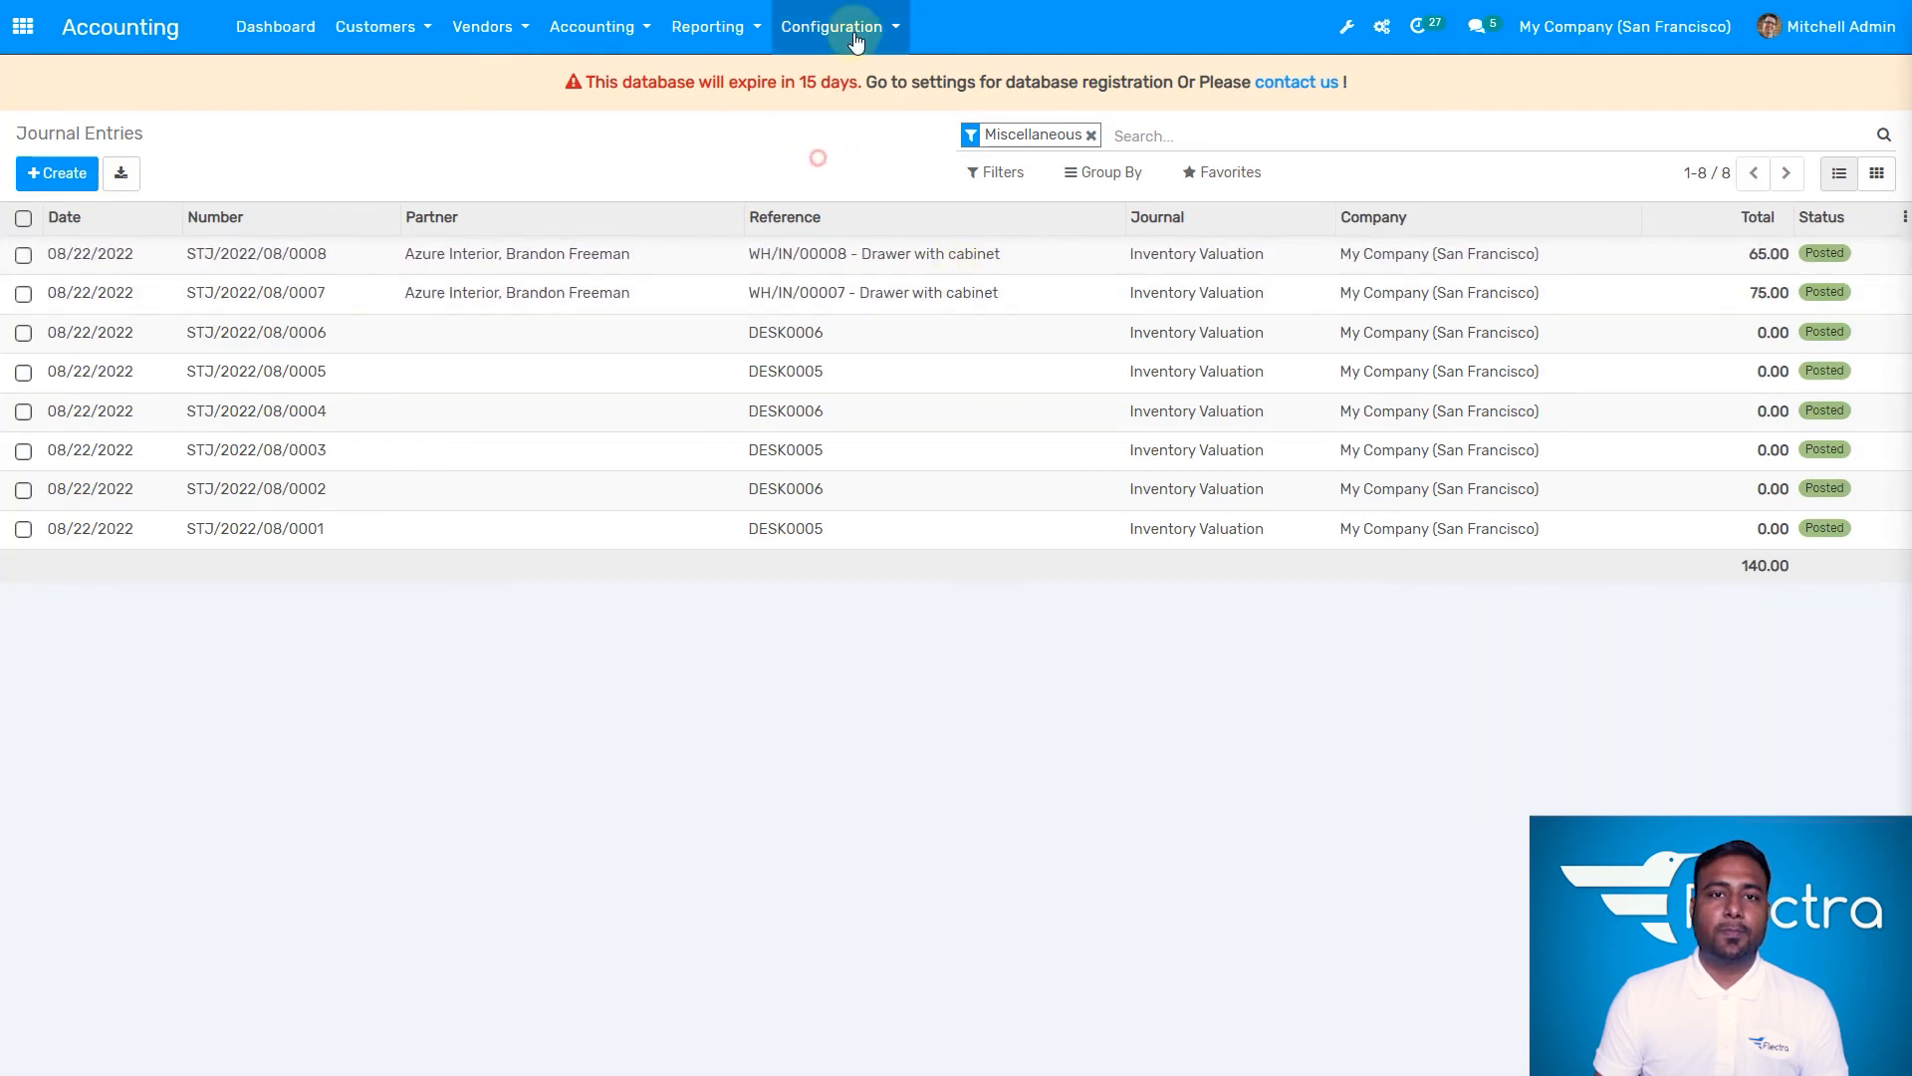
- Print the PDF balance sheet for all posted entries with start date 08/22/2022, open the downloaded report and close the report dialog
click(892, 28)
mouse_move(721, 31)
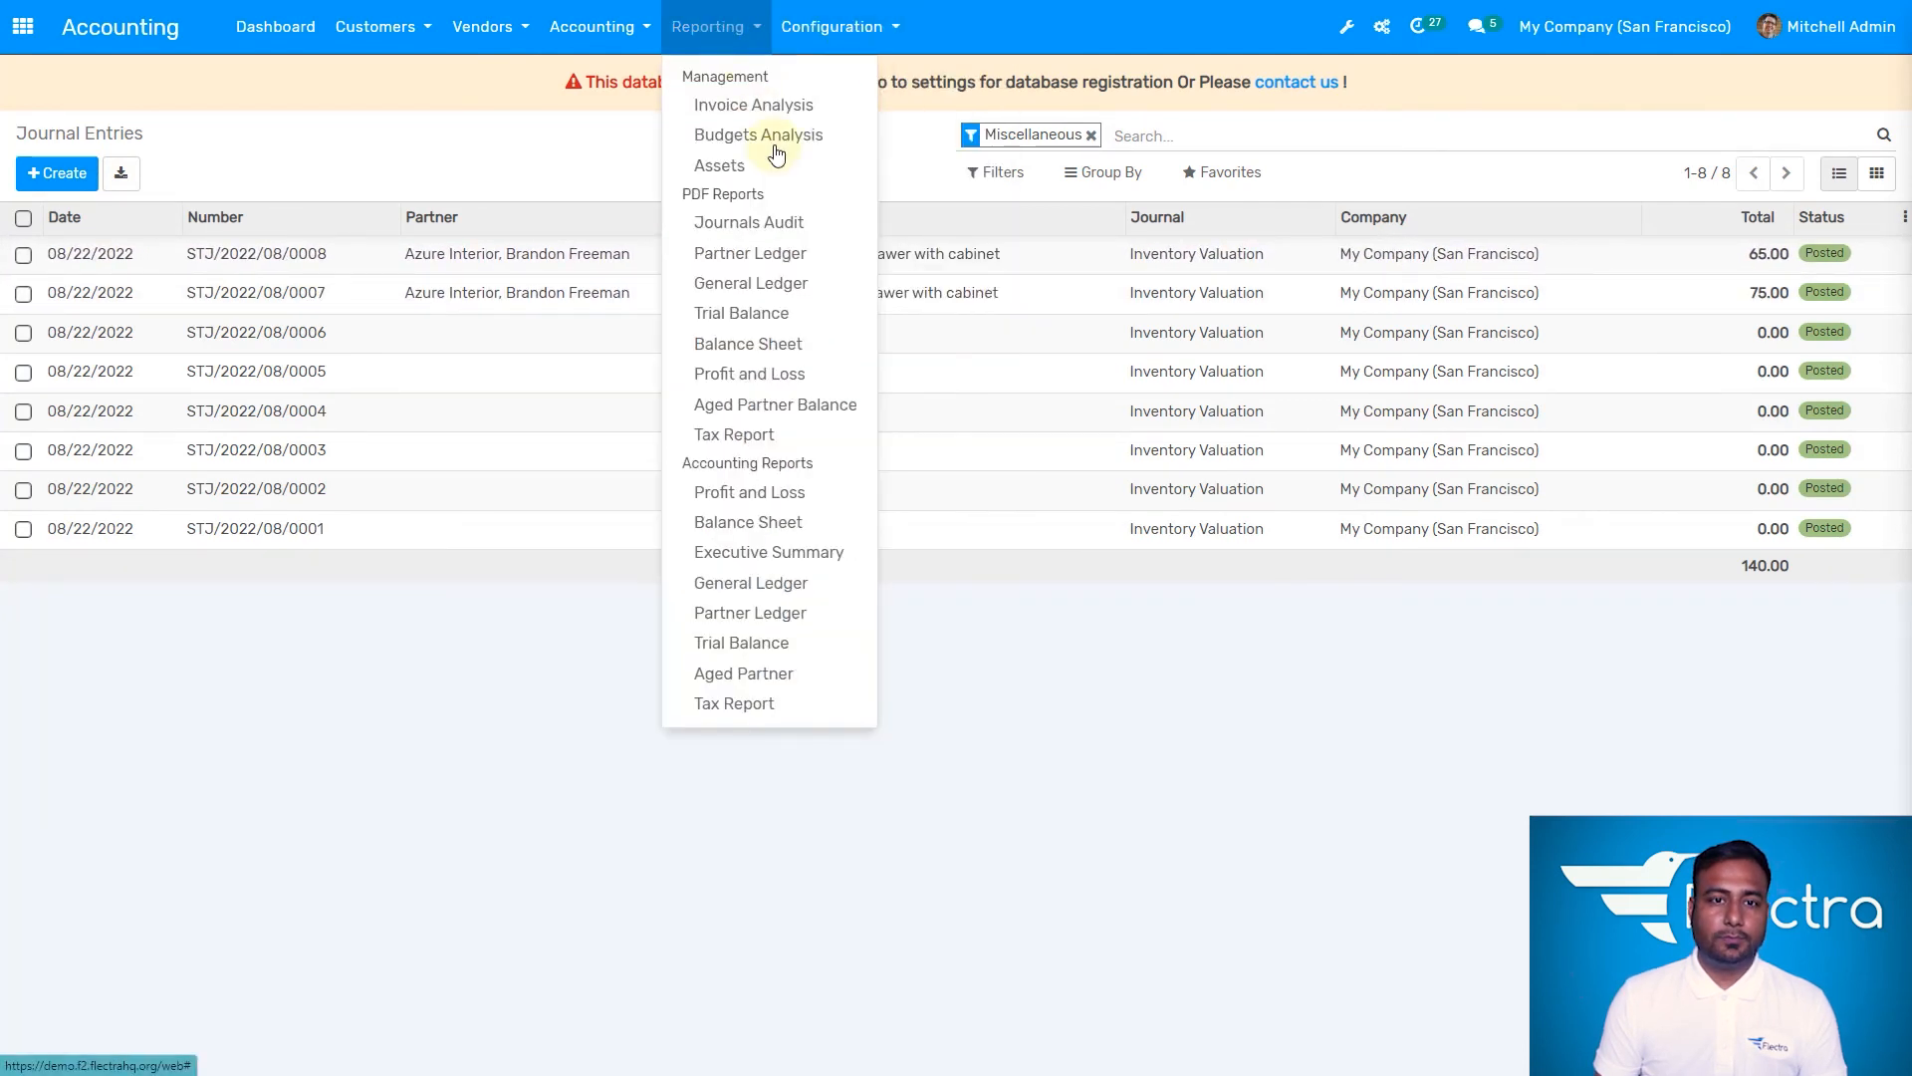
click(749, 343)
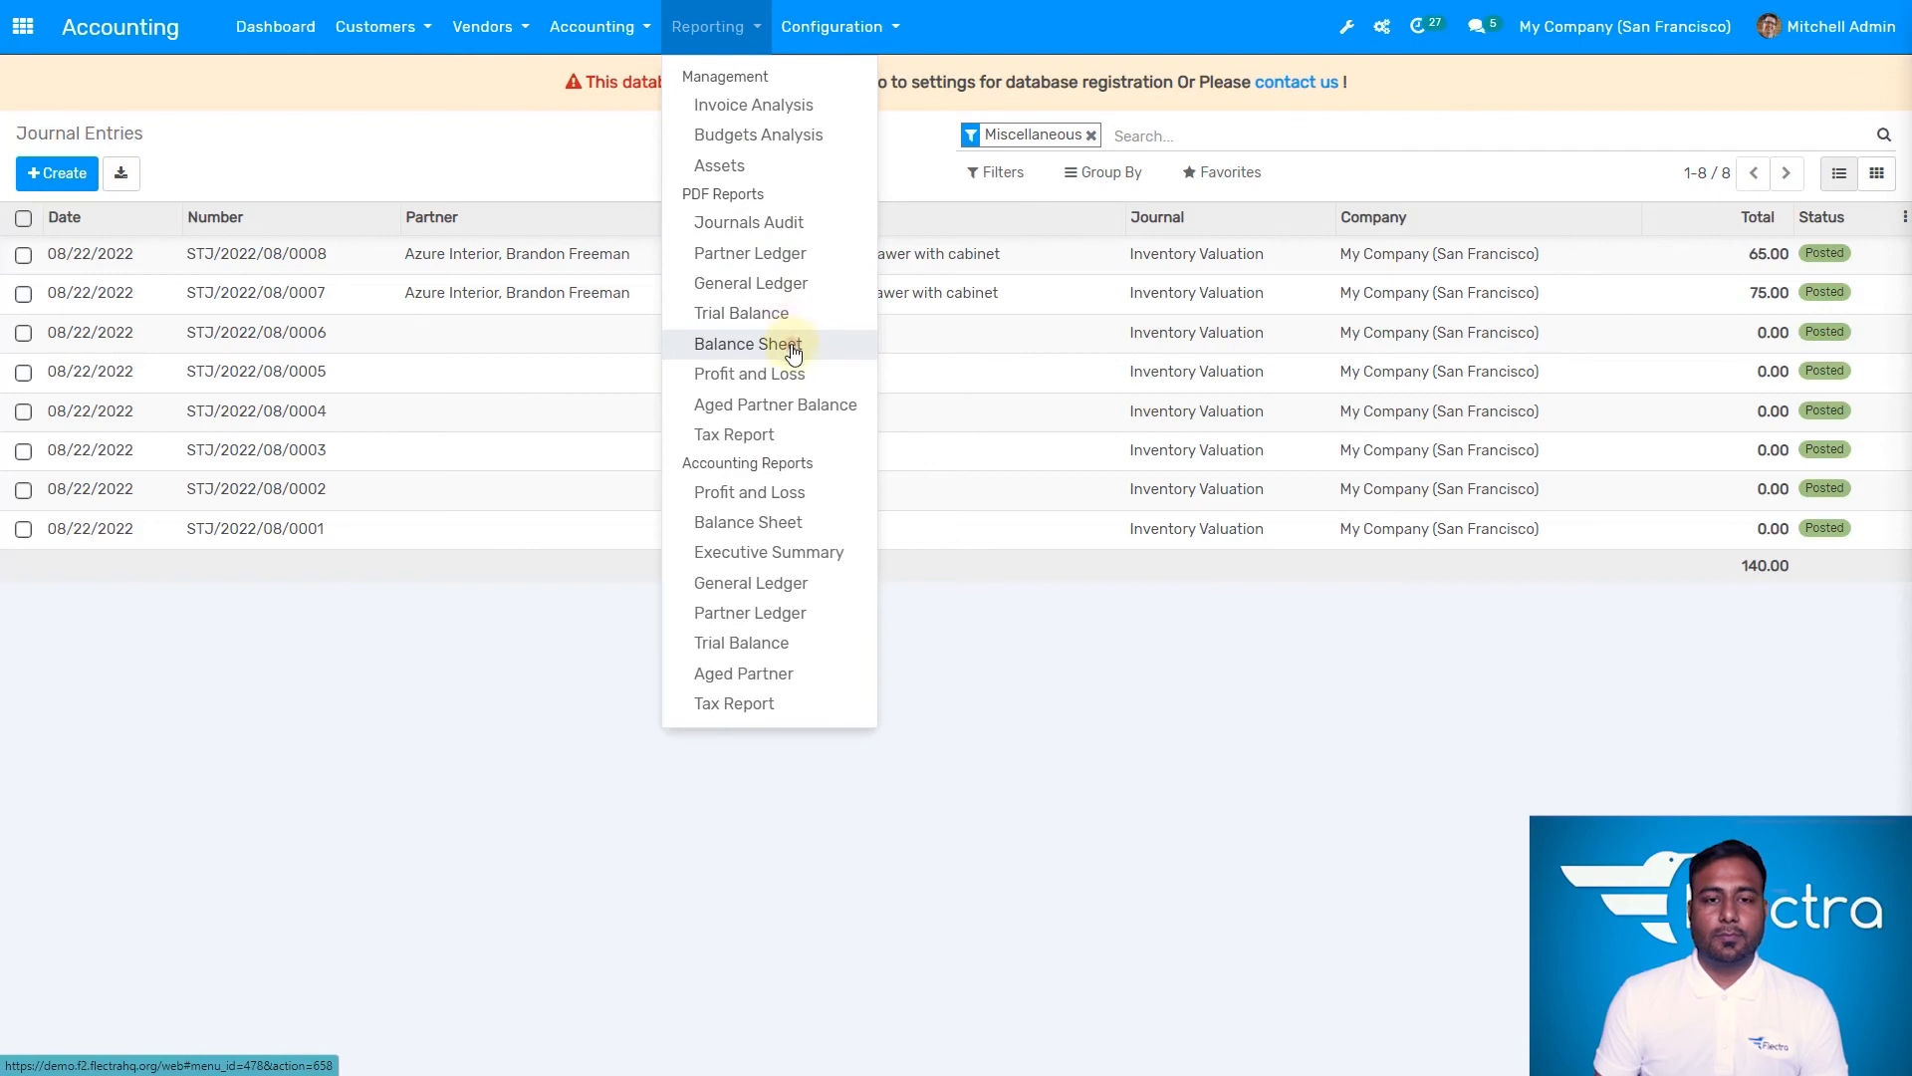
click(506, 438)
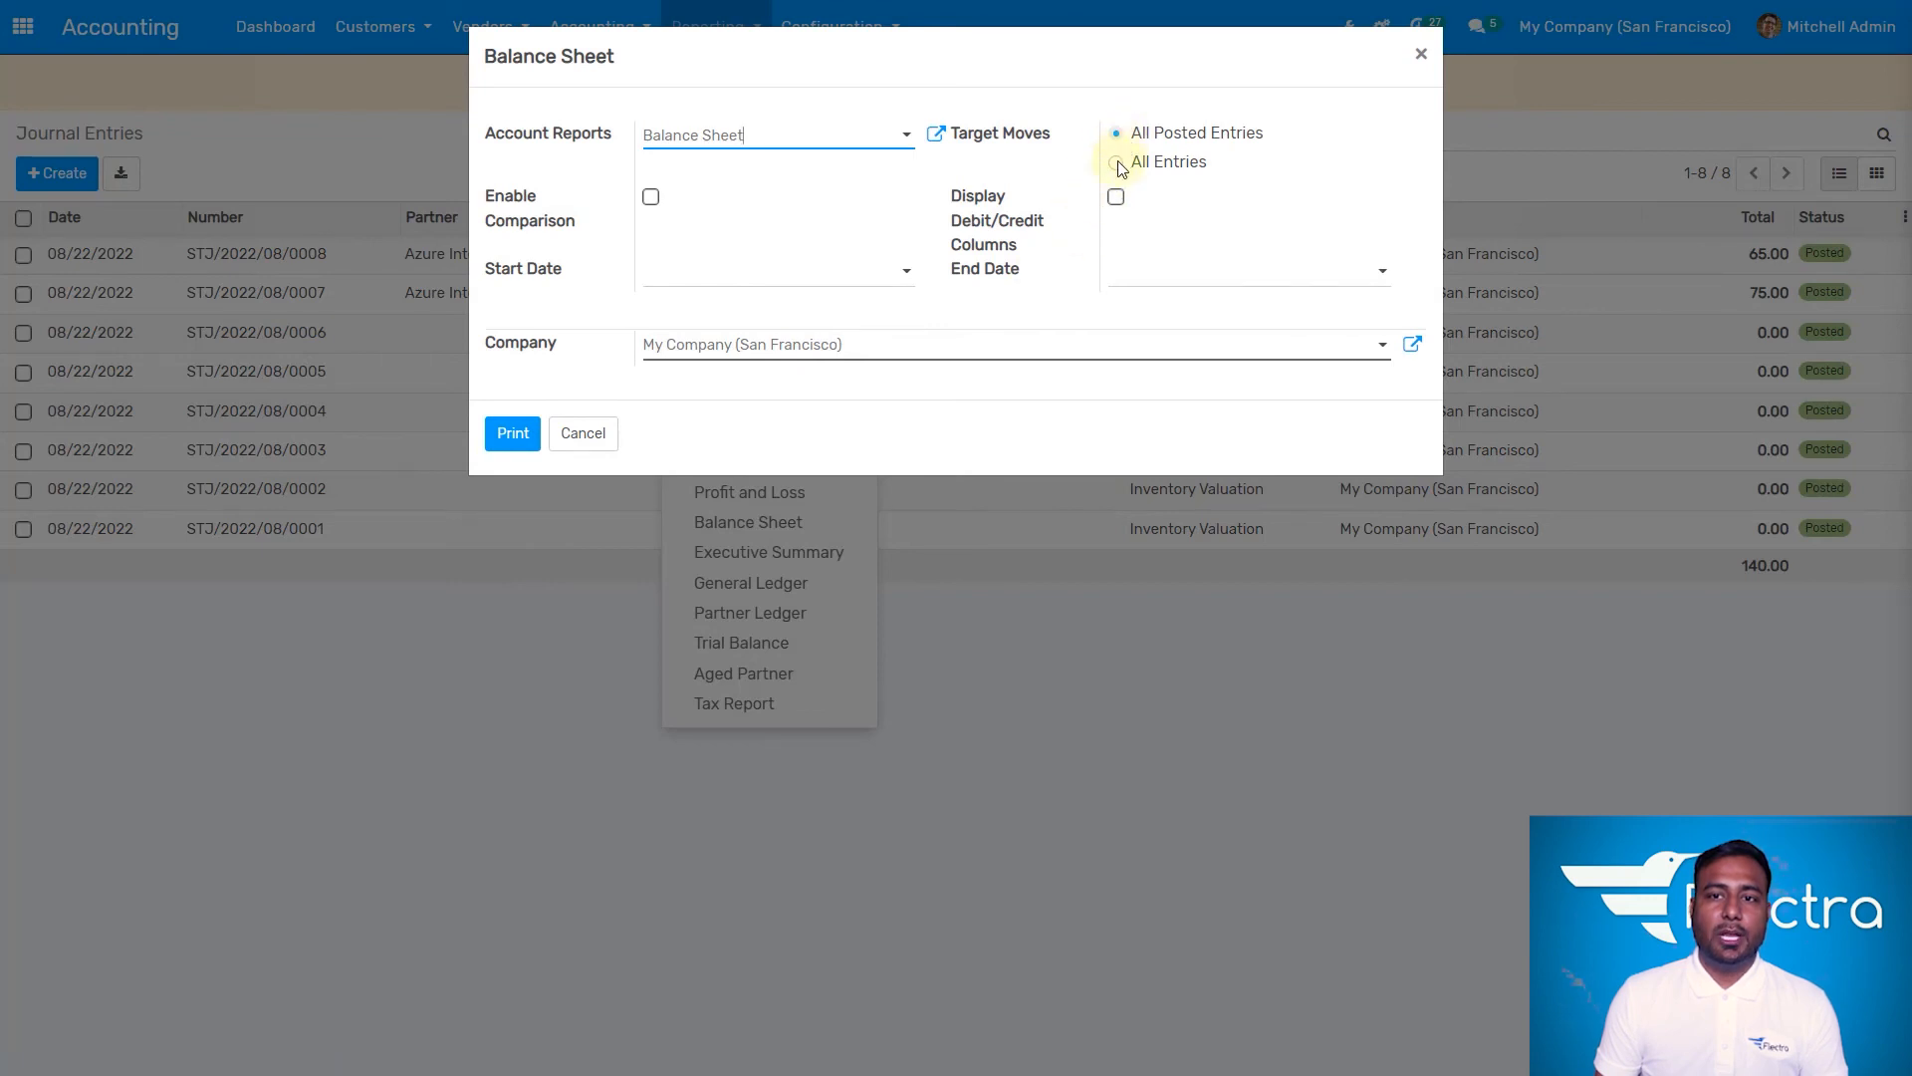
click(769, 290)
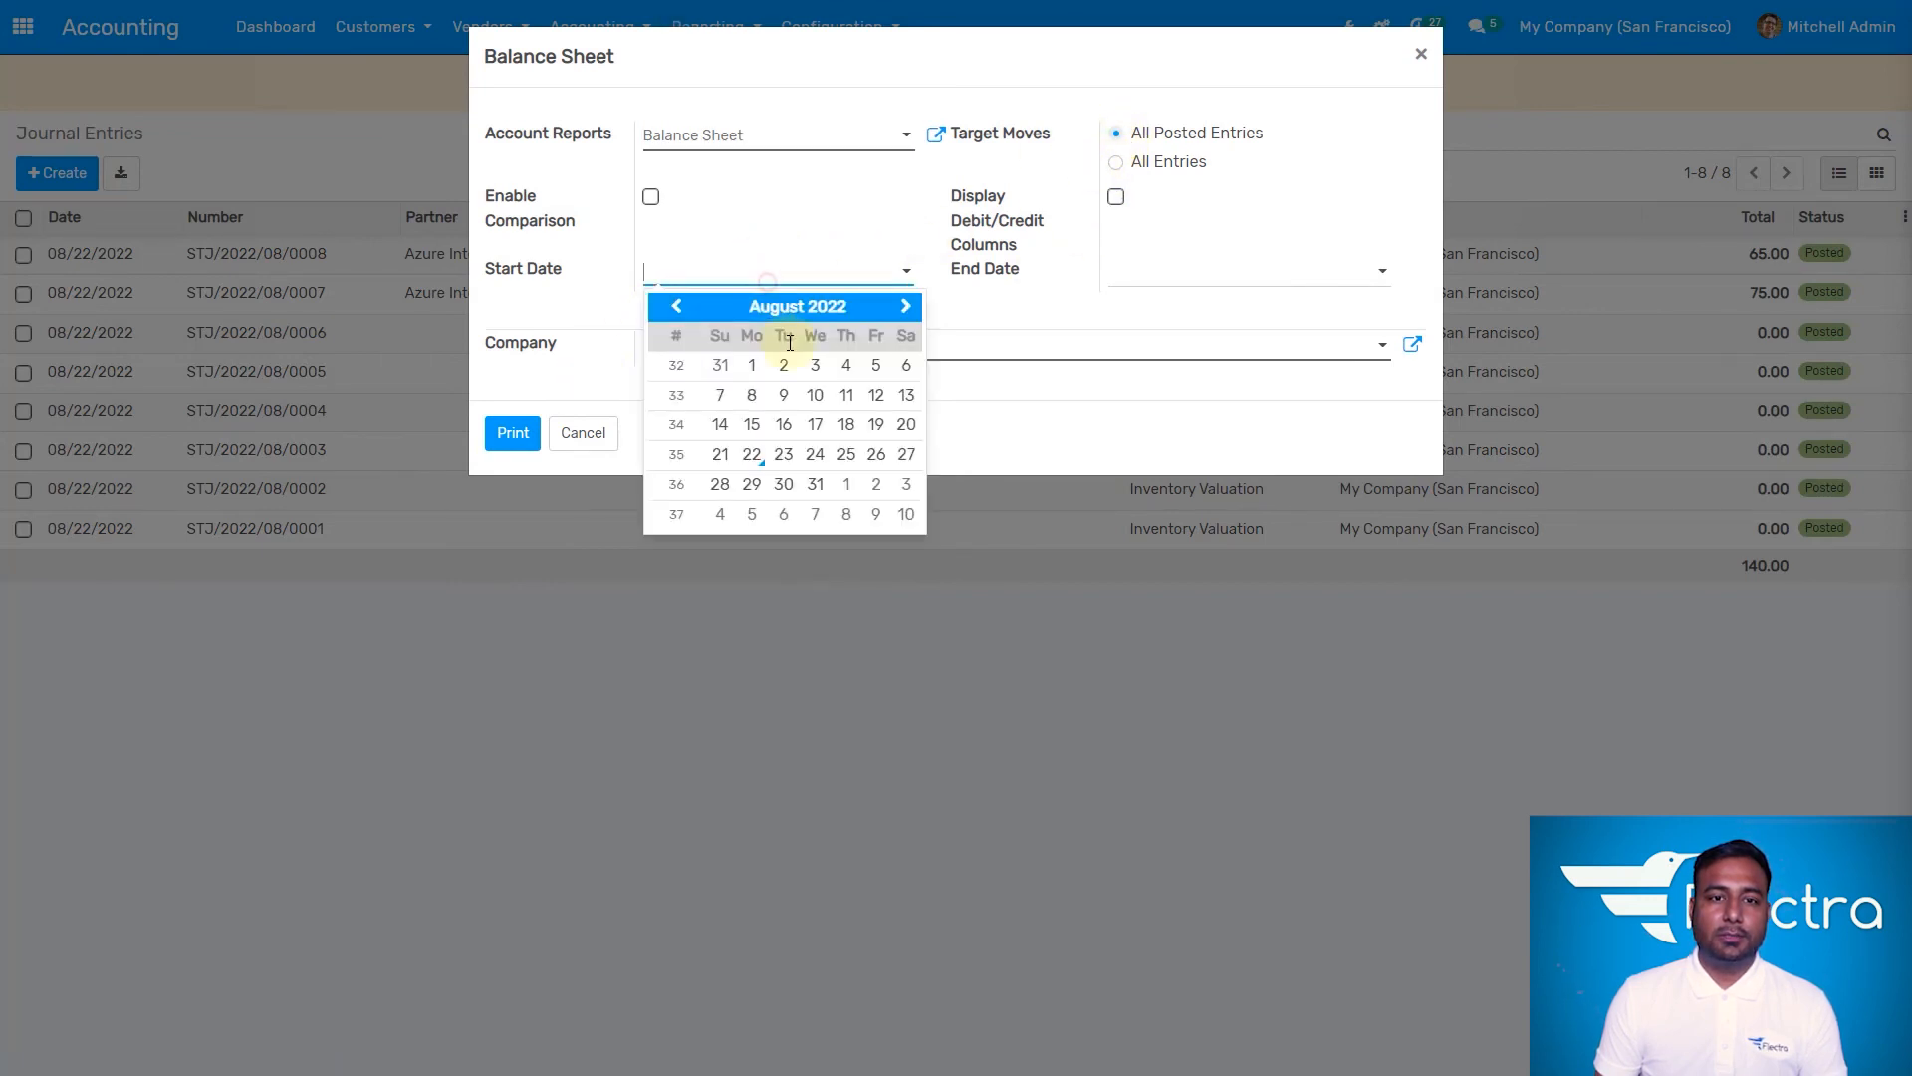
click(752, 455)
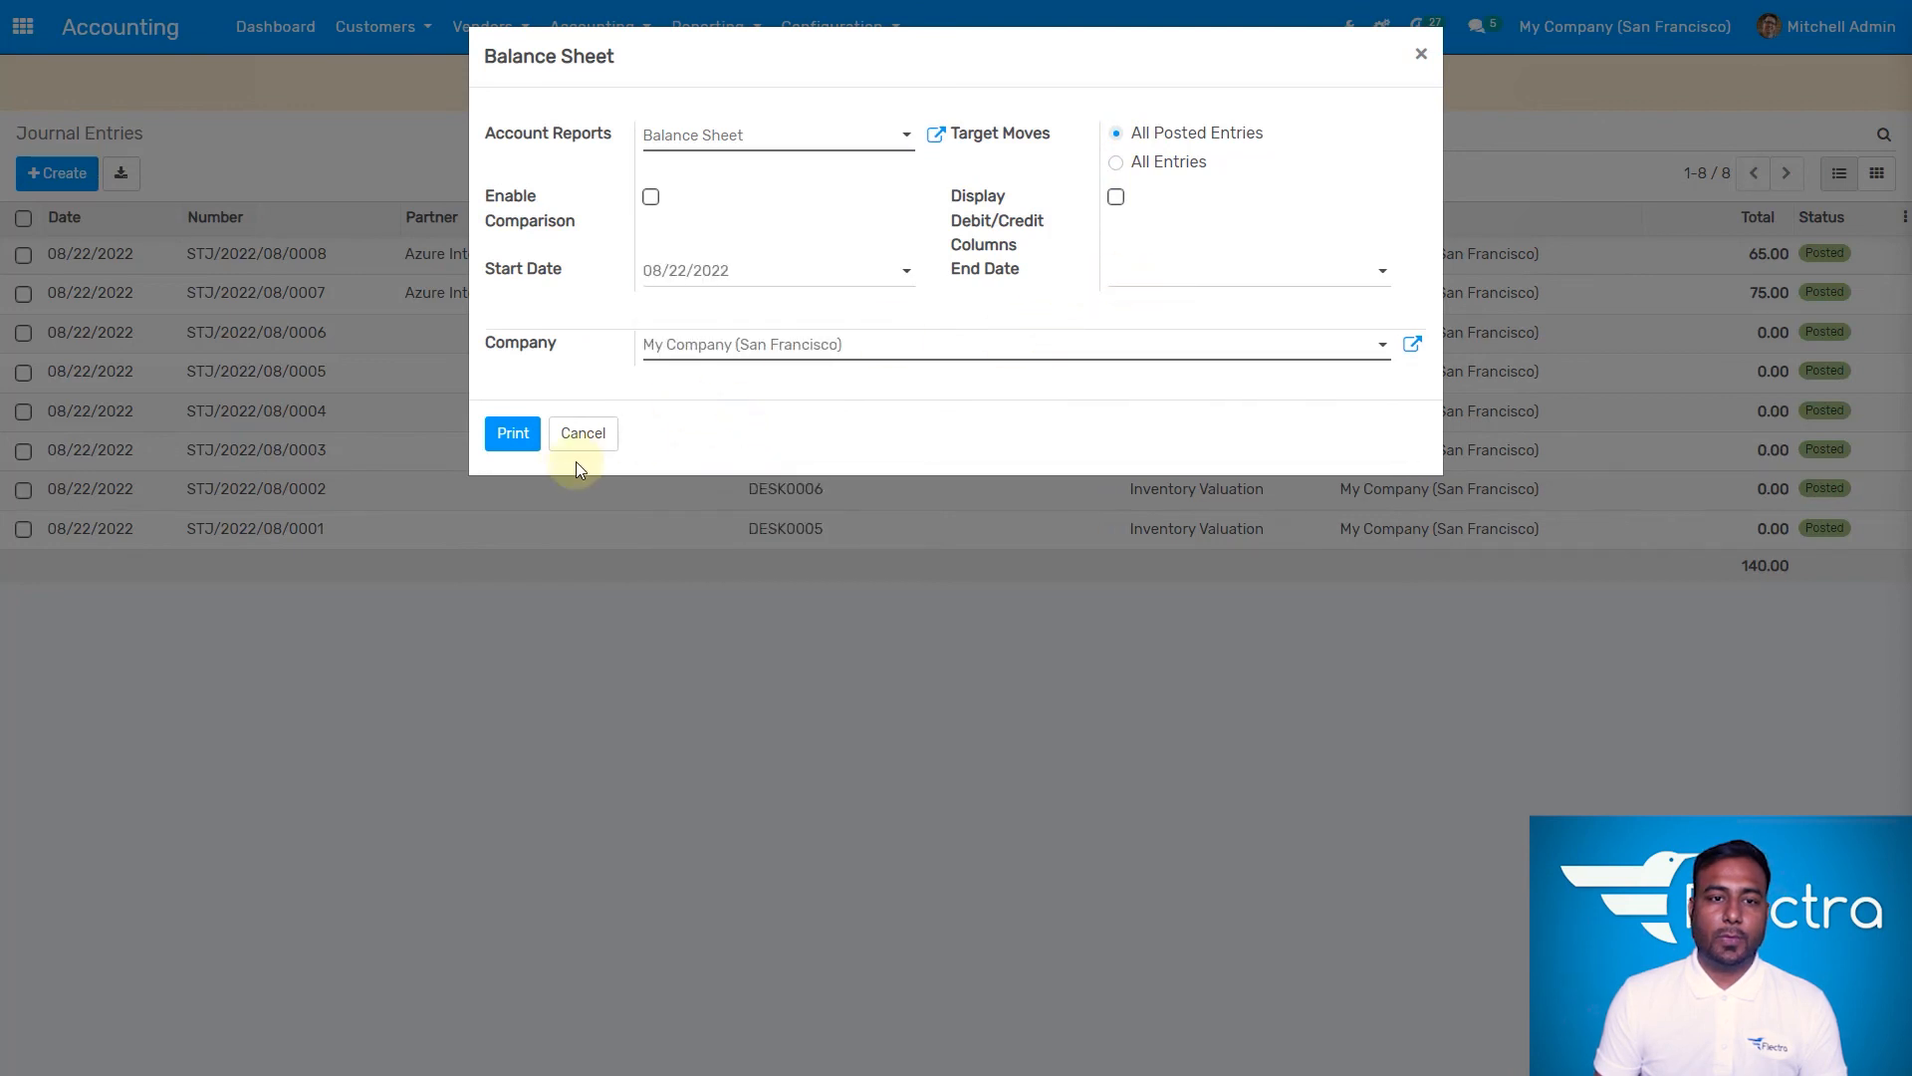
click(520, 440)
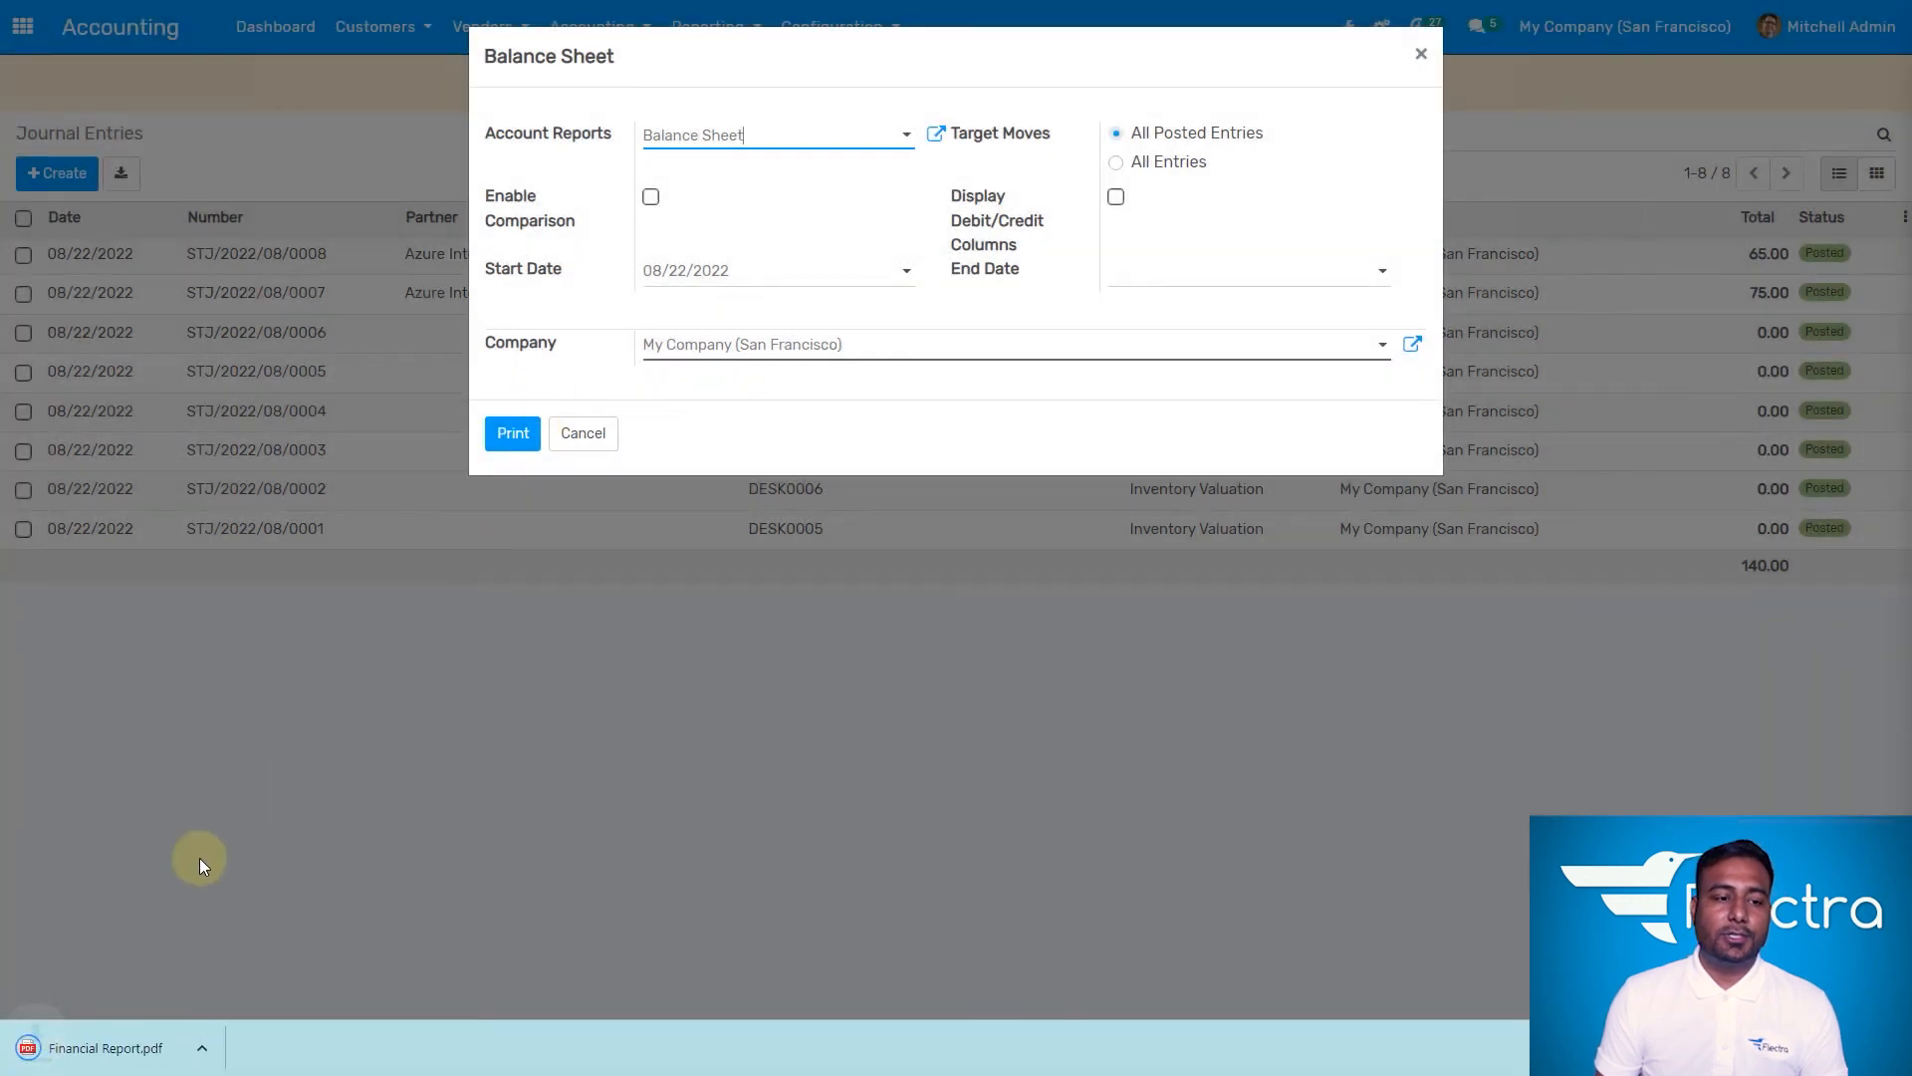
click(129, 1048)
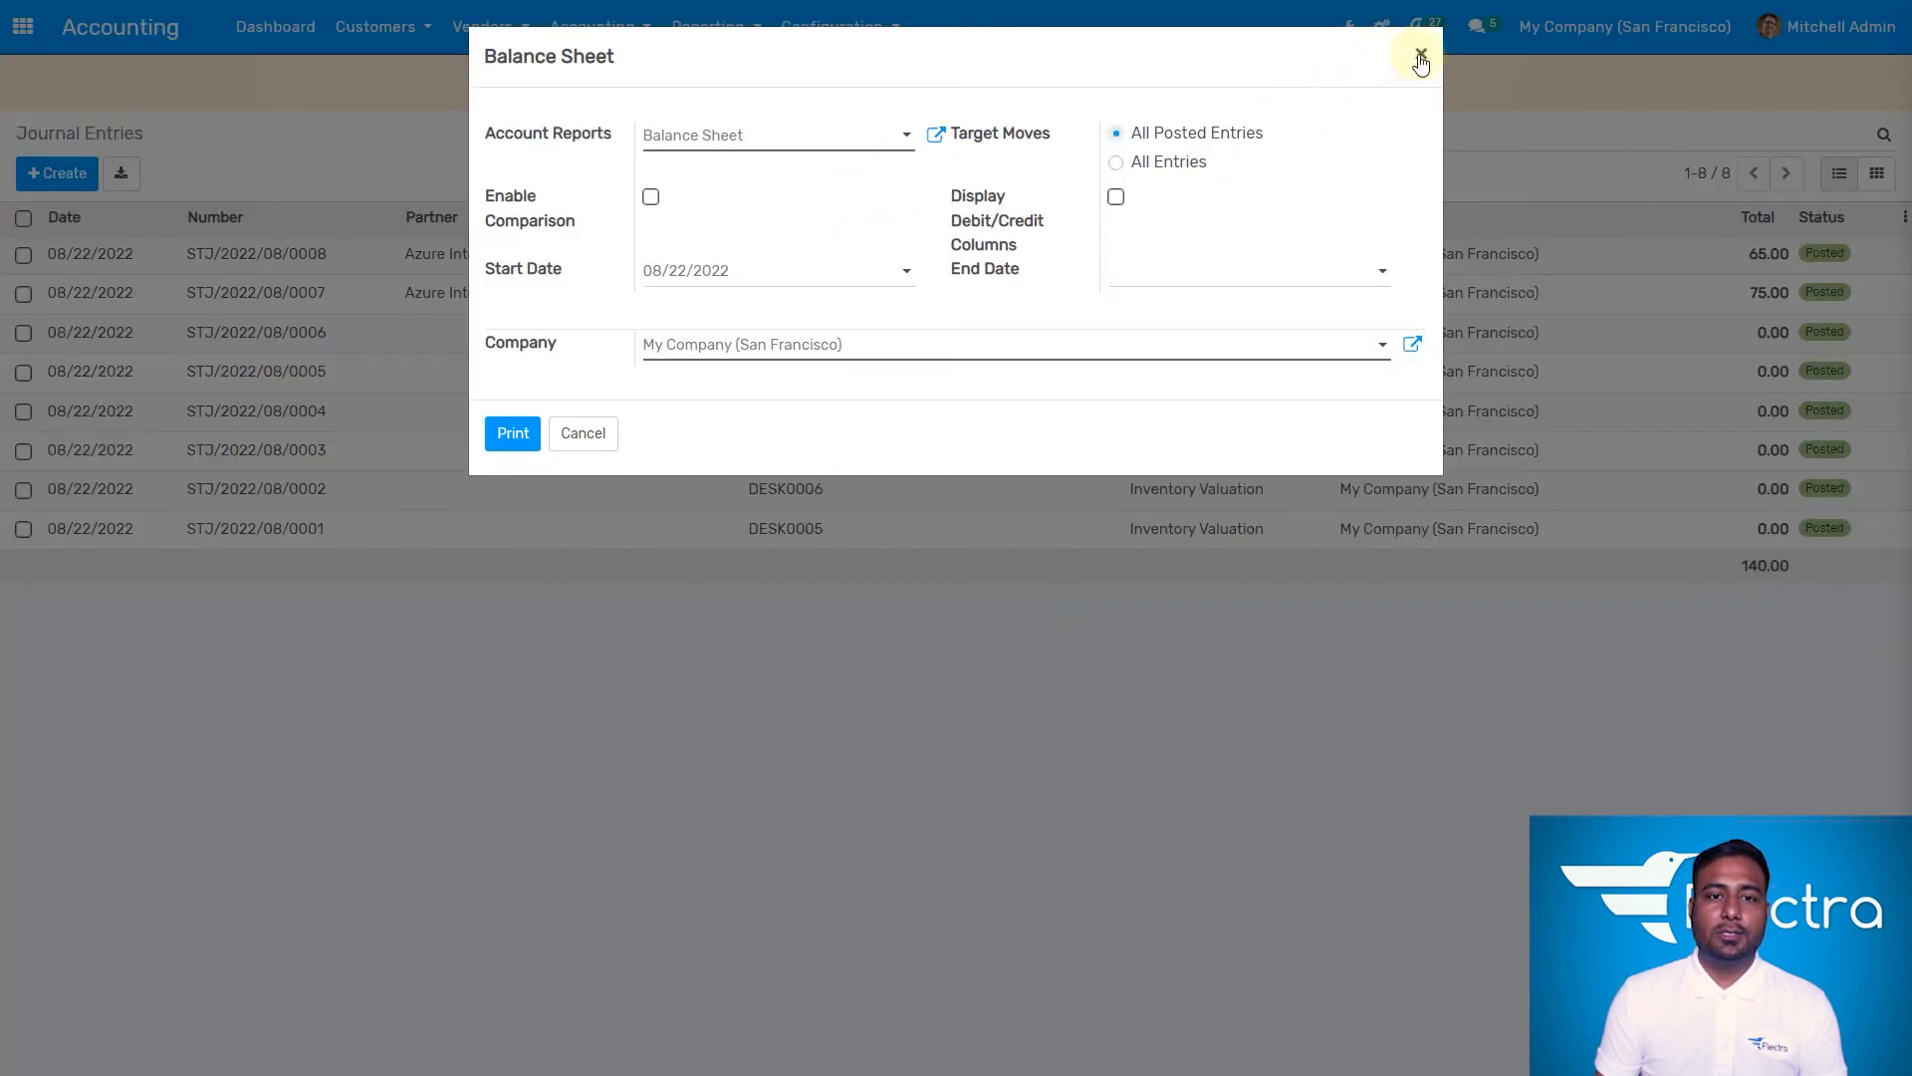
click(586, 436)
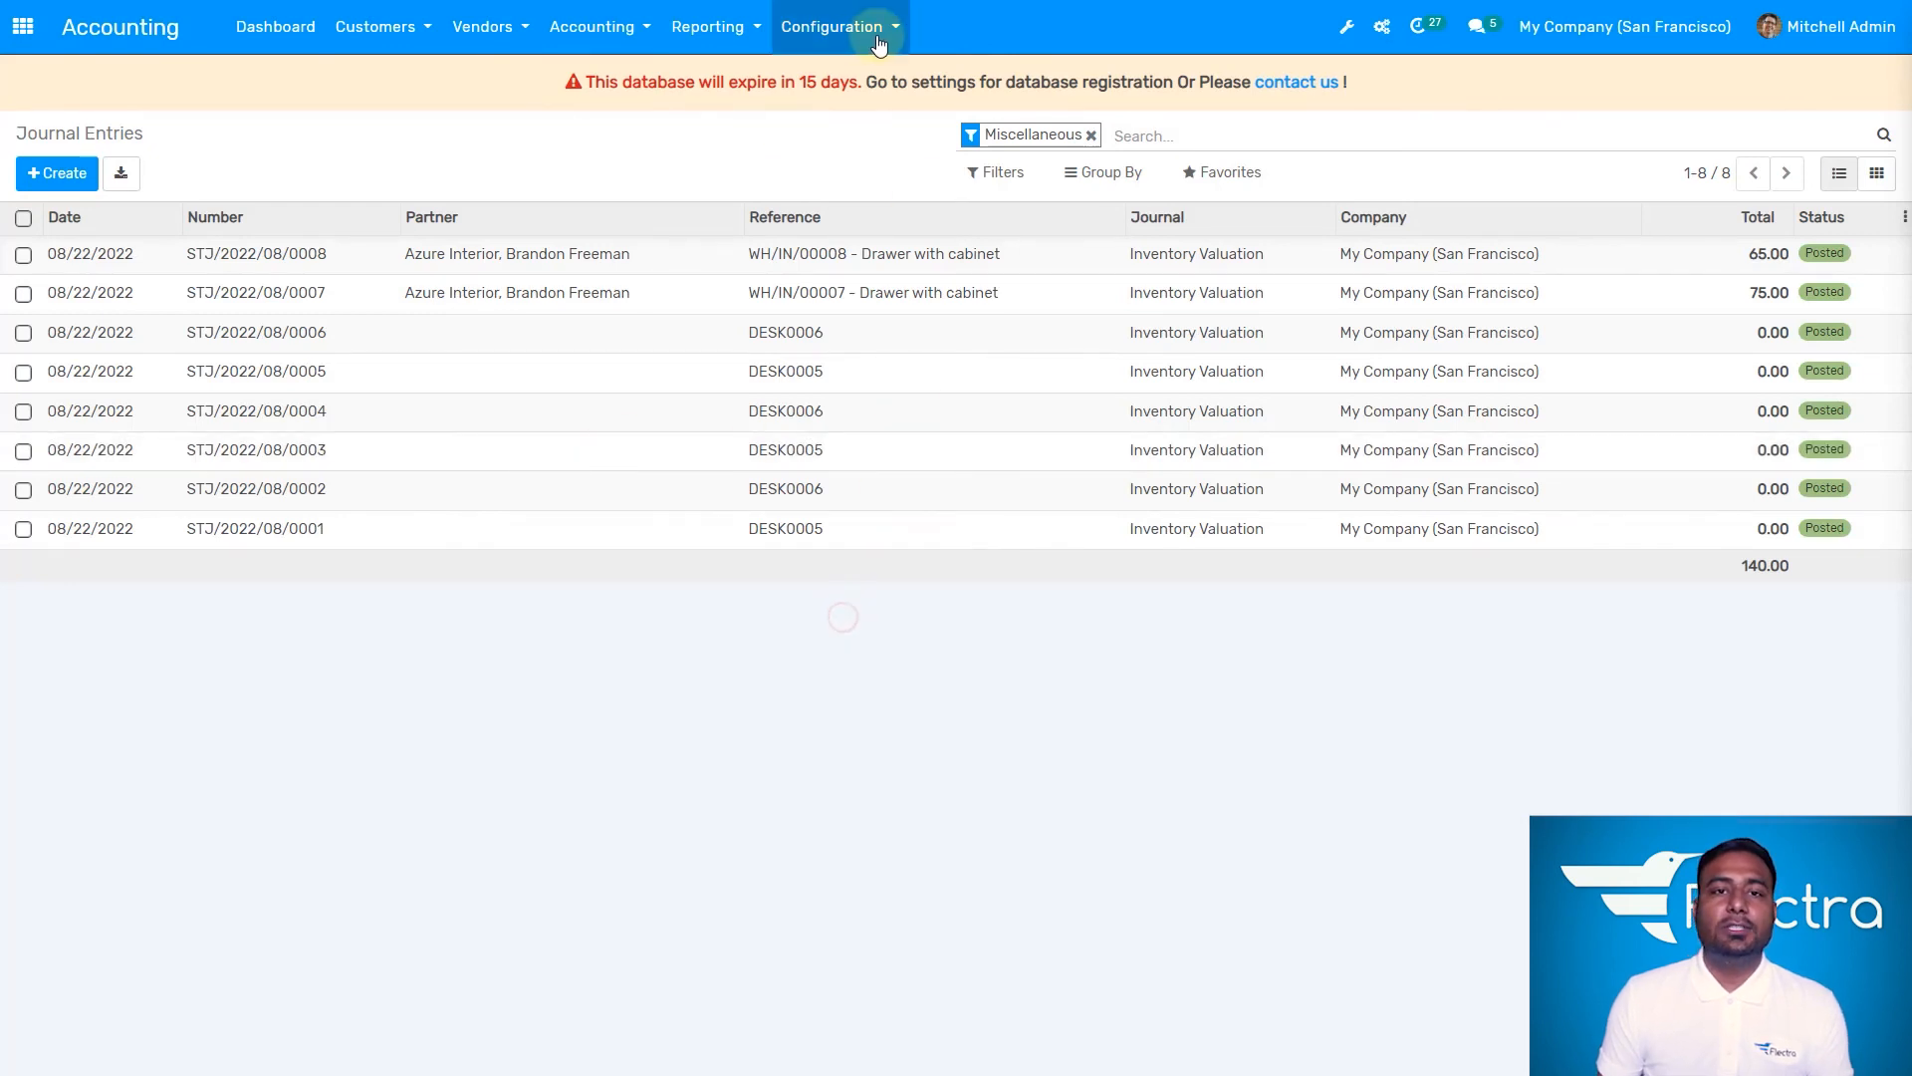
- Return to the Accounting dashboard and remove its Favorites filter so that all journals are listed
click(159, 40)
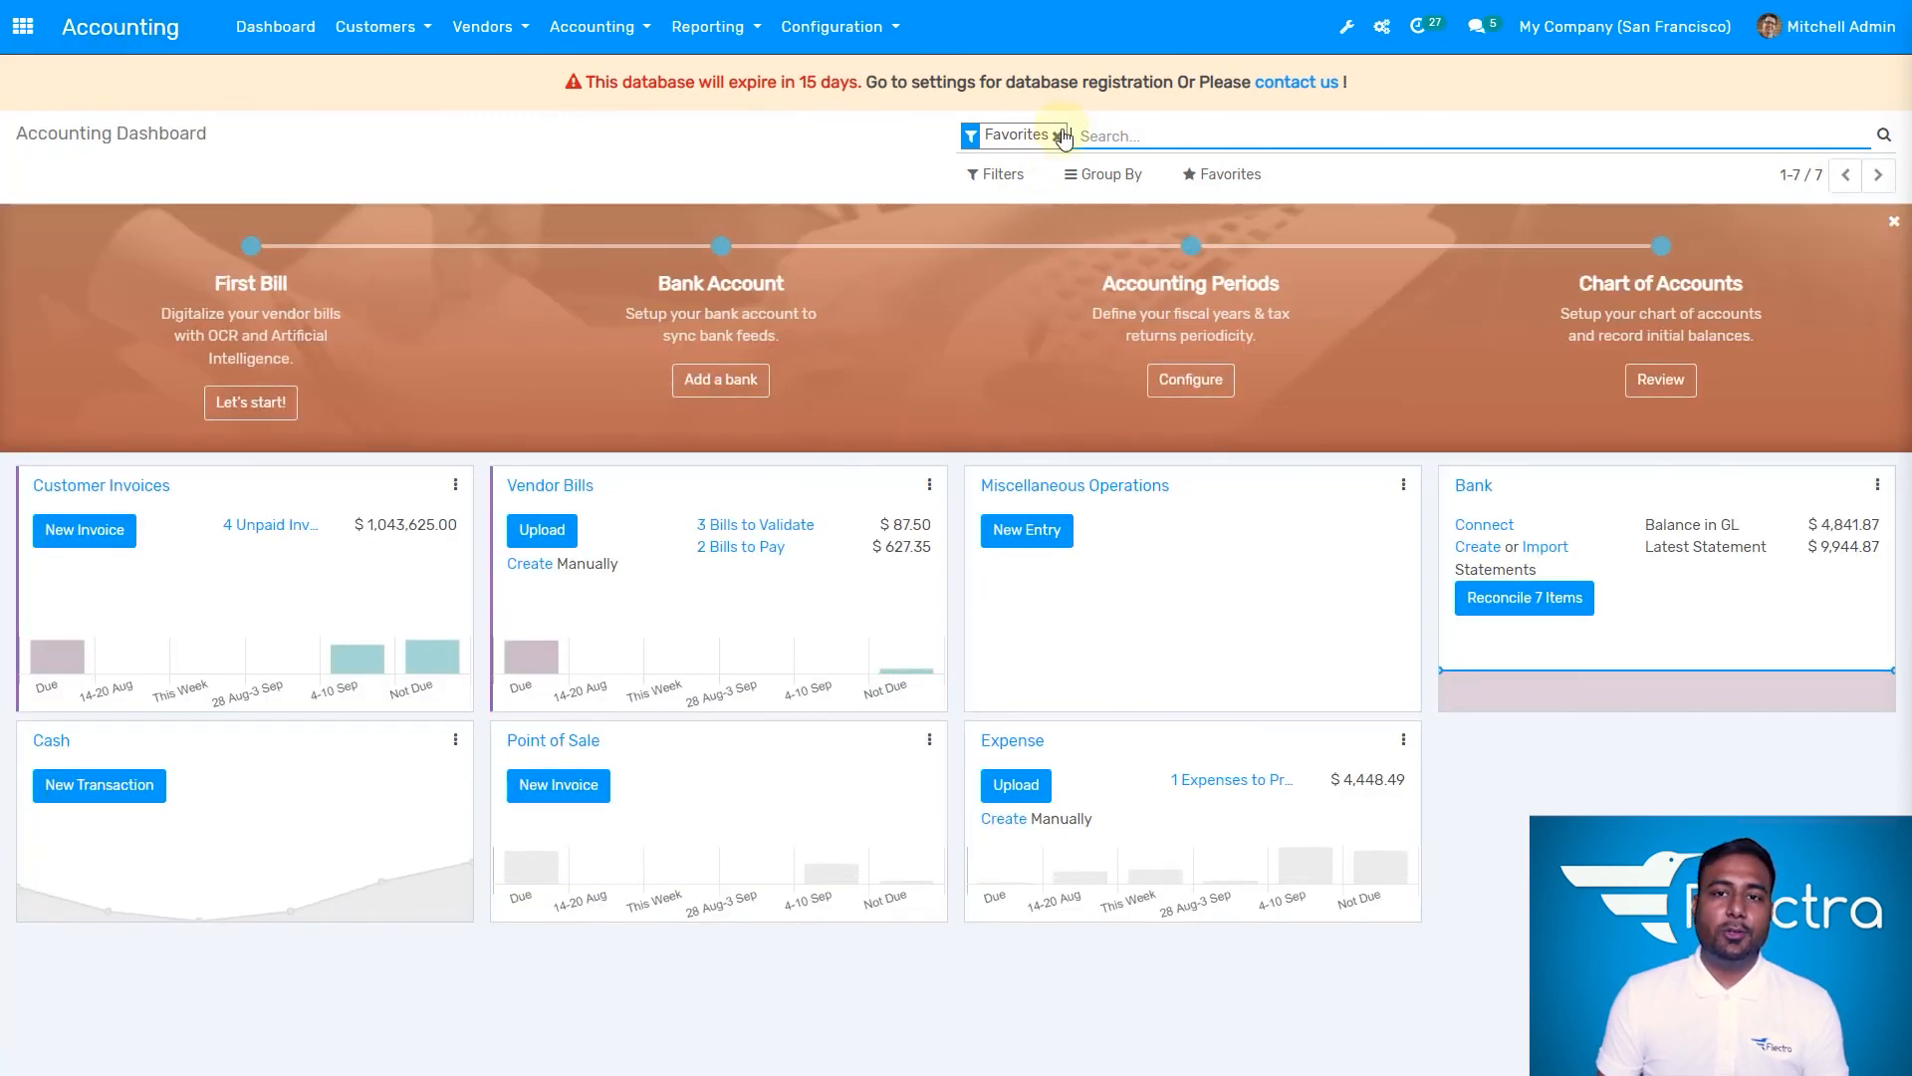
click(1056, 135)
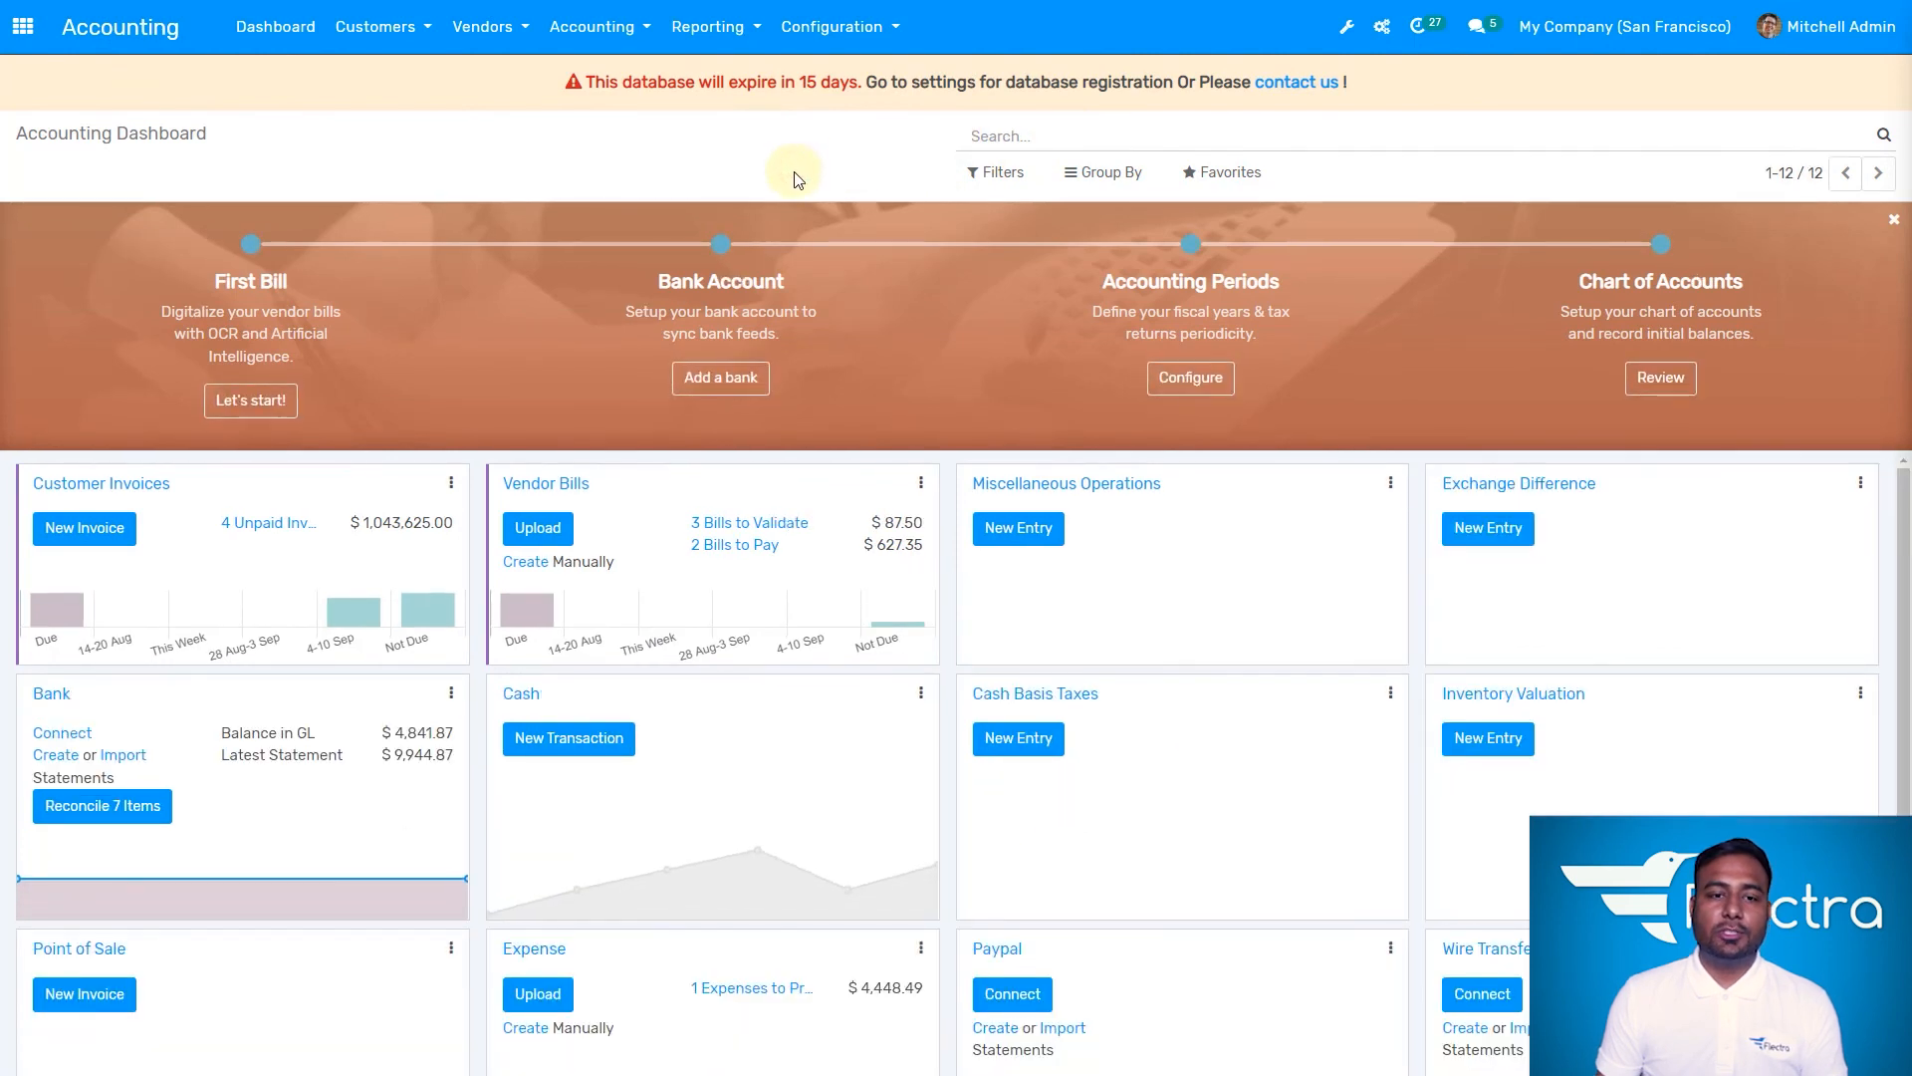
click(874, 48)
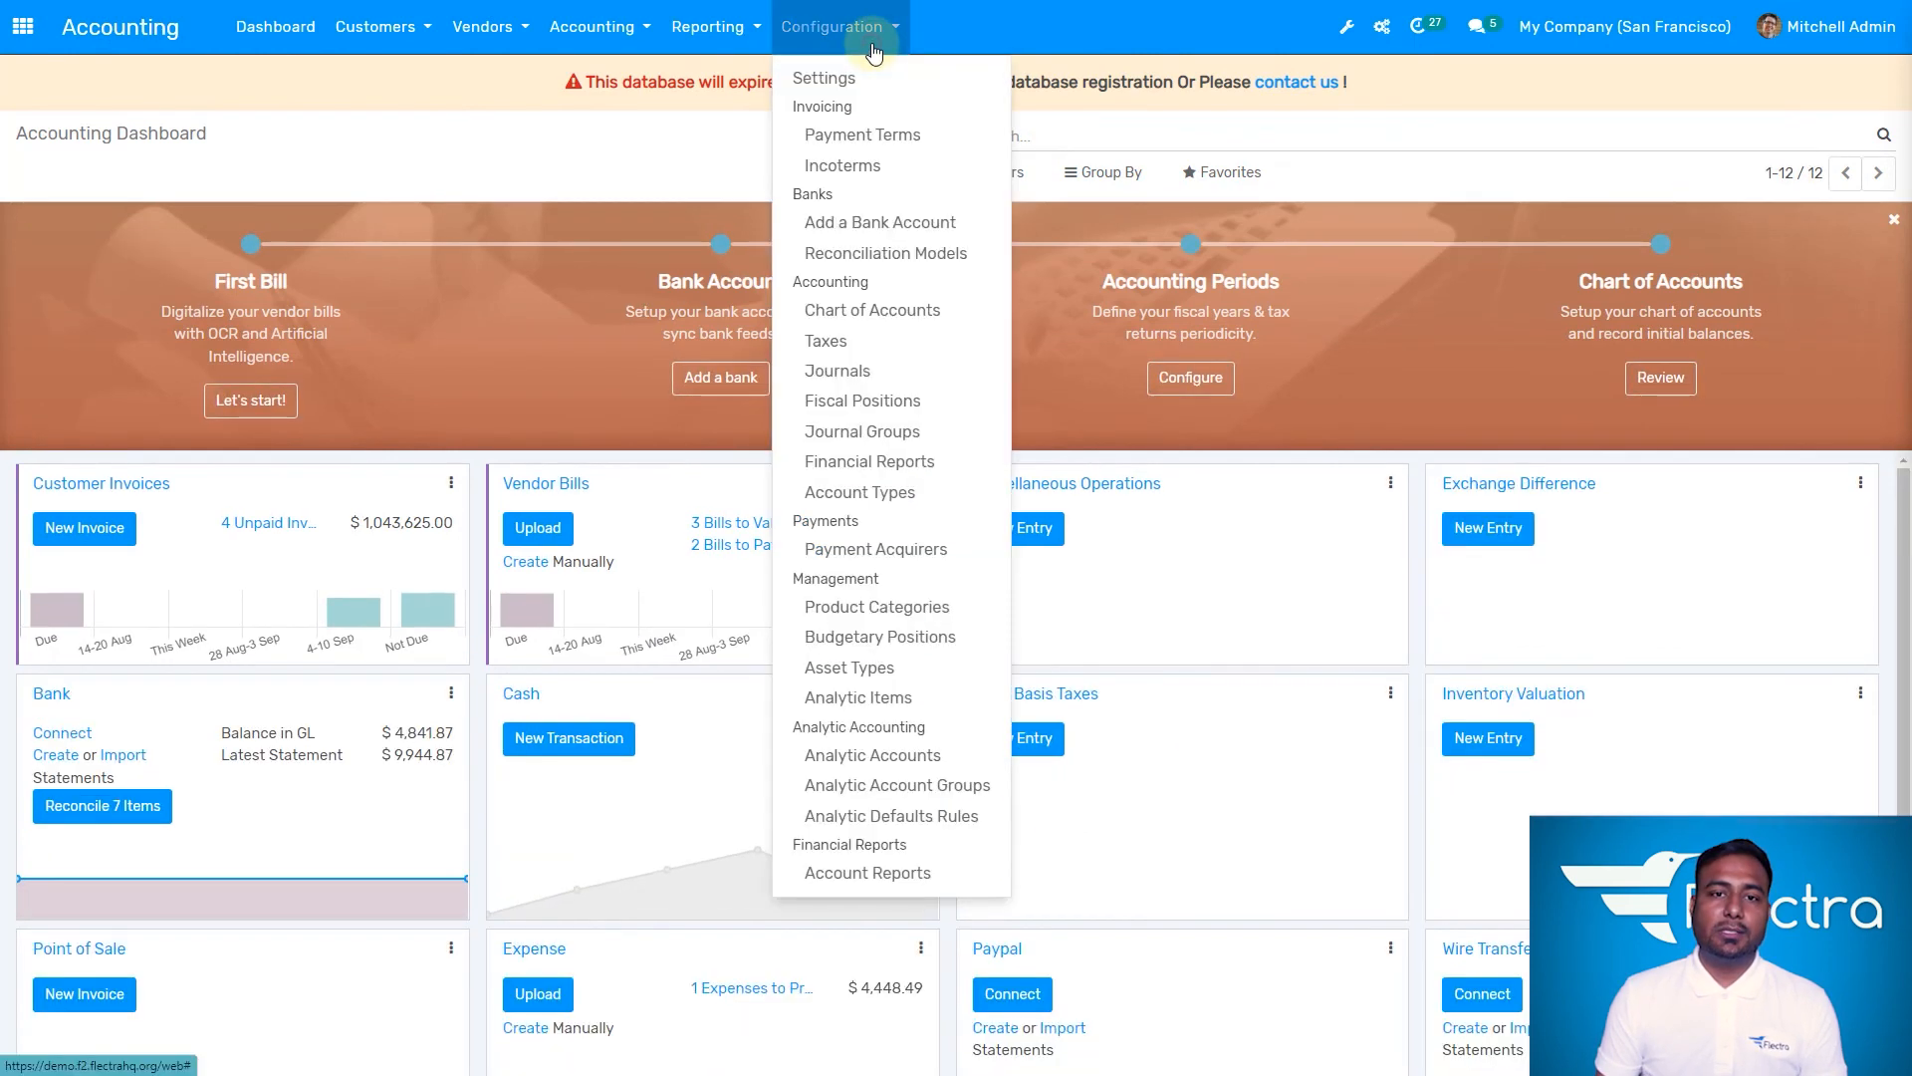
click(702, 159)
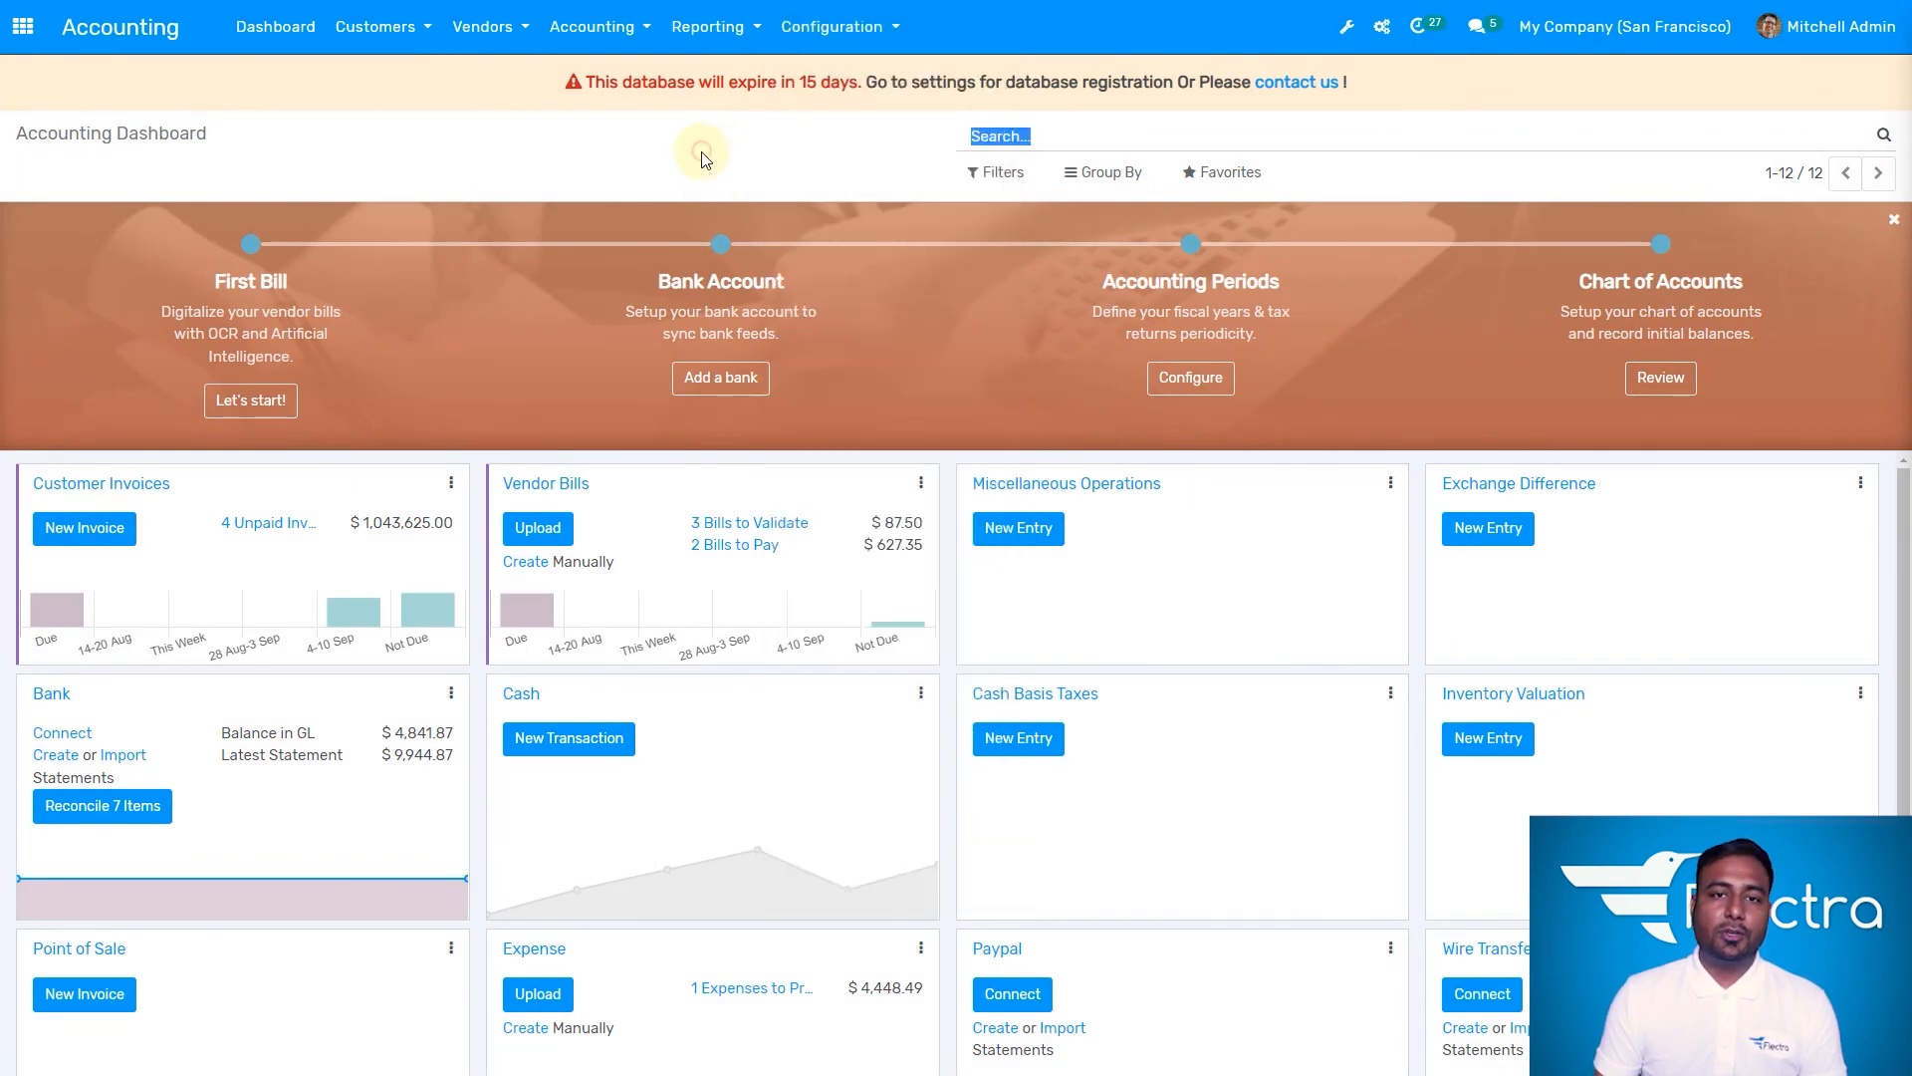